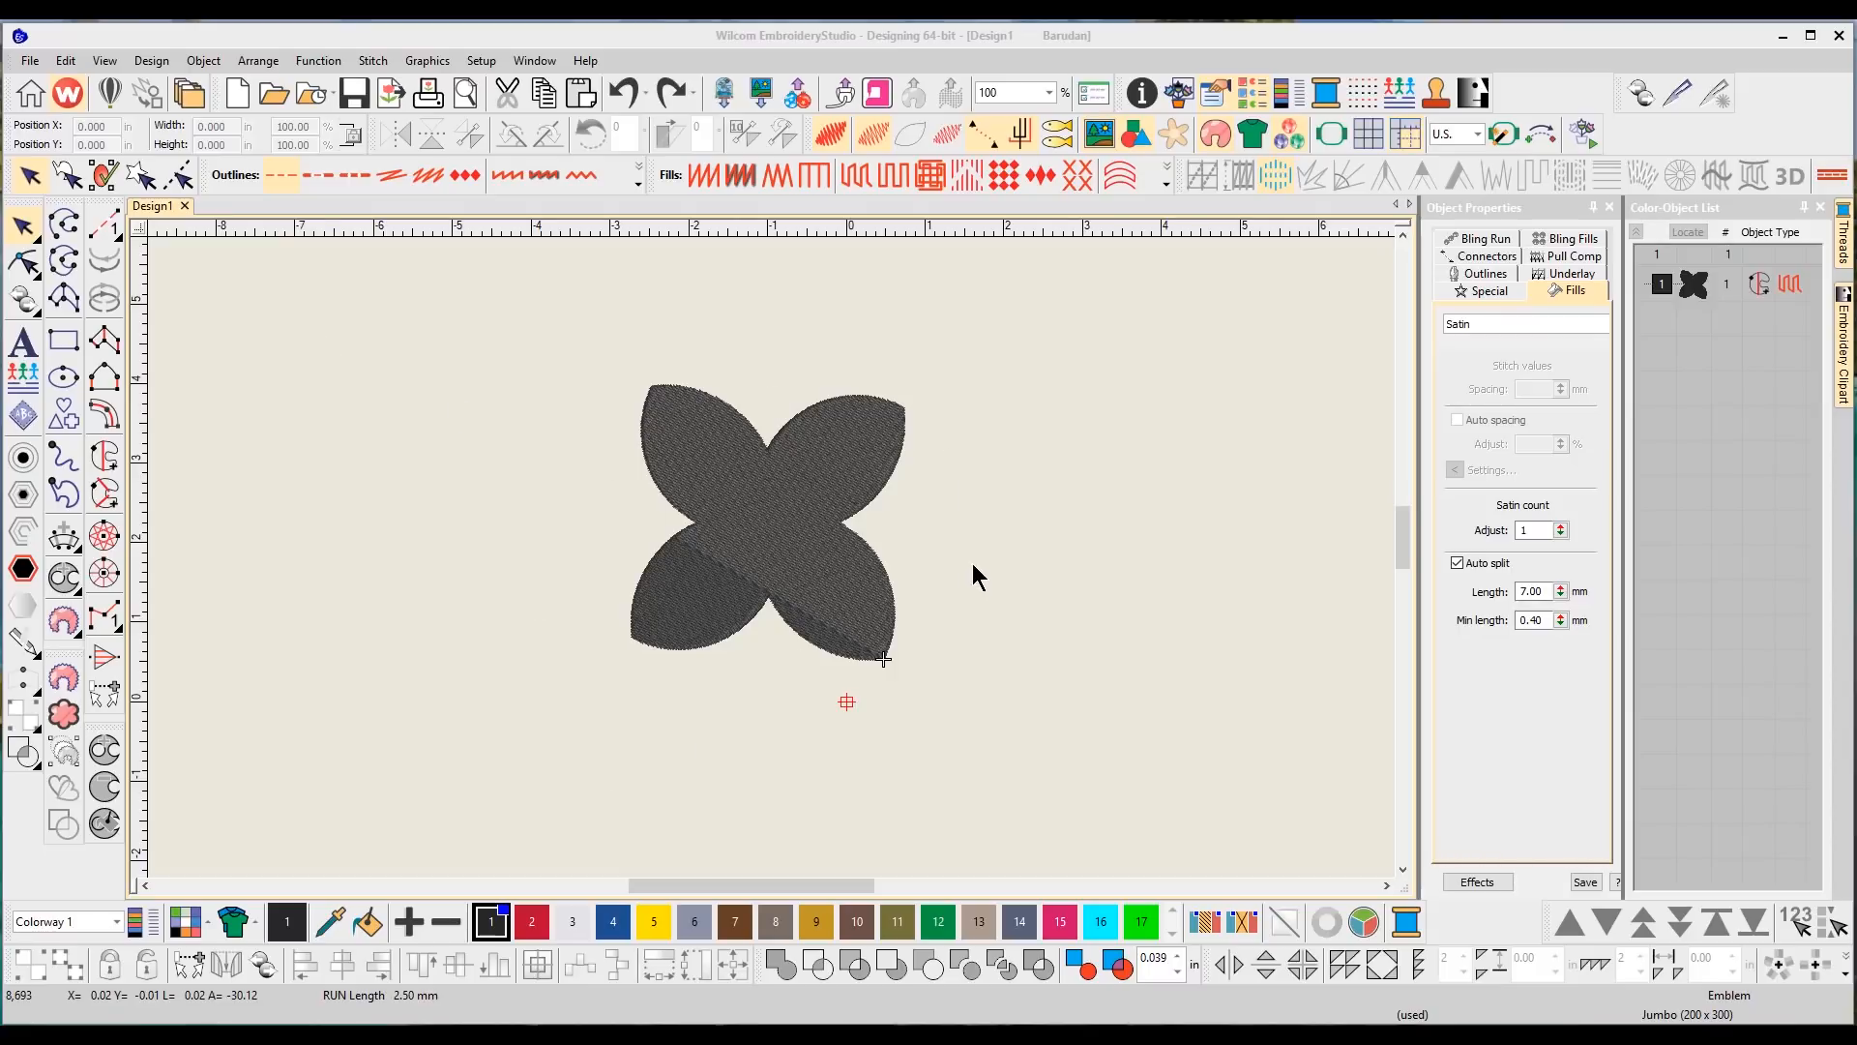
- Move the four-petal flower slightly up and to the left in the design, then deselect it
{"action": "left_click", "coordinate": [787, 488]}
{"action": "left_click_drag", "start_coordinate": [789, 490], "coordinate": [769, 480]}
{"action": "left_click", "coordinate": [1117, 522]}
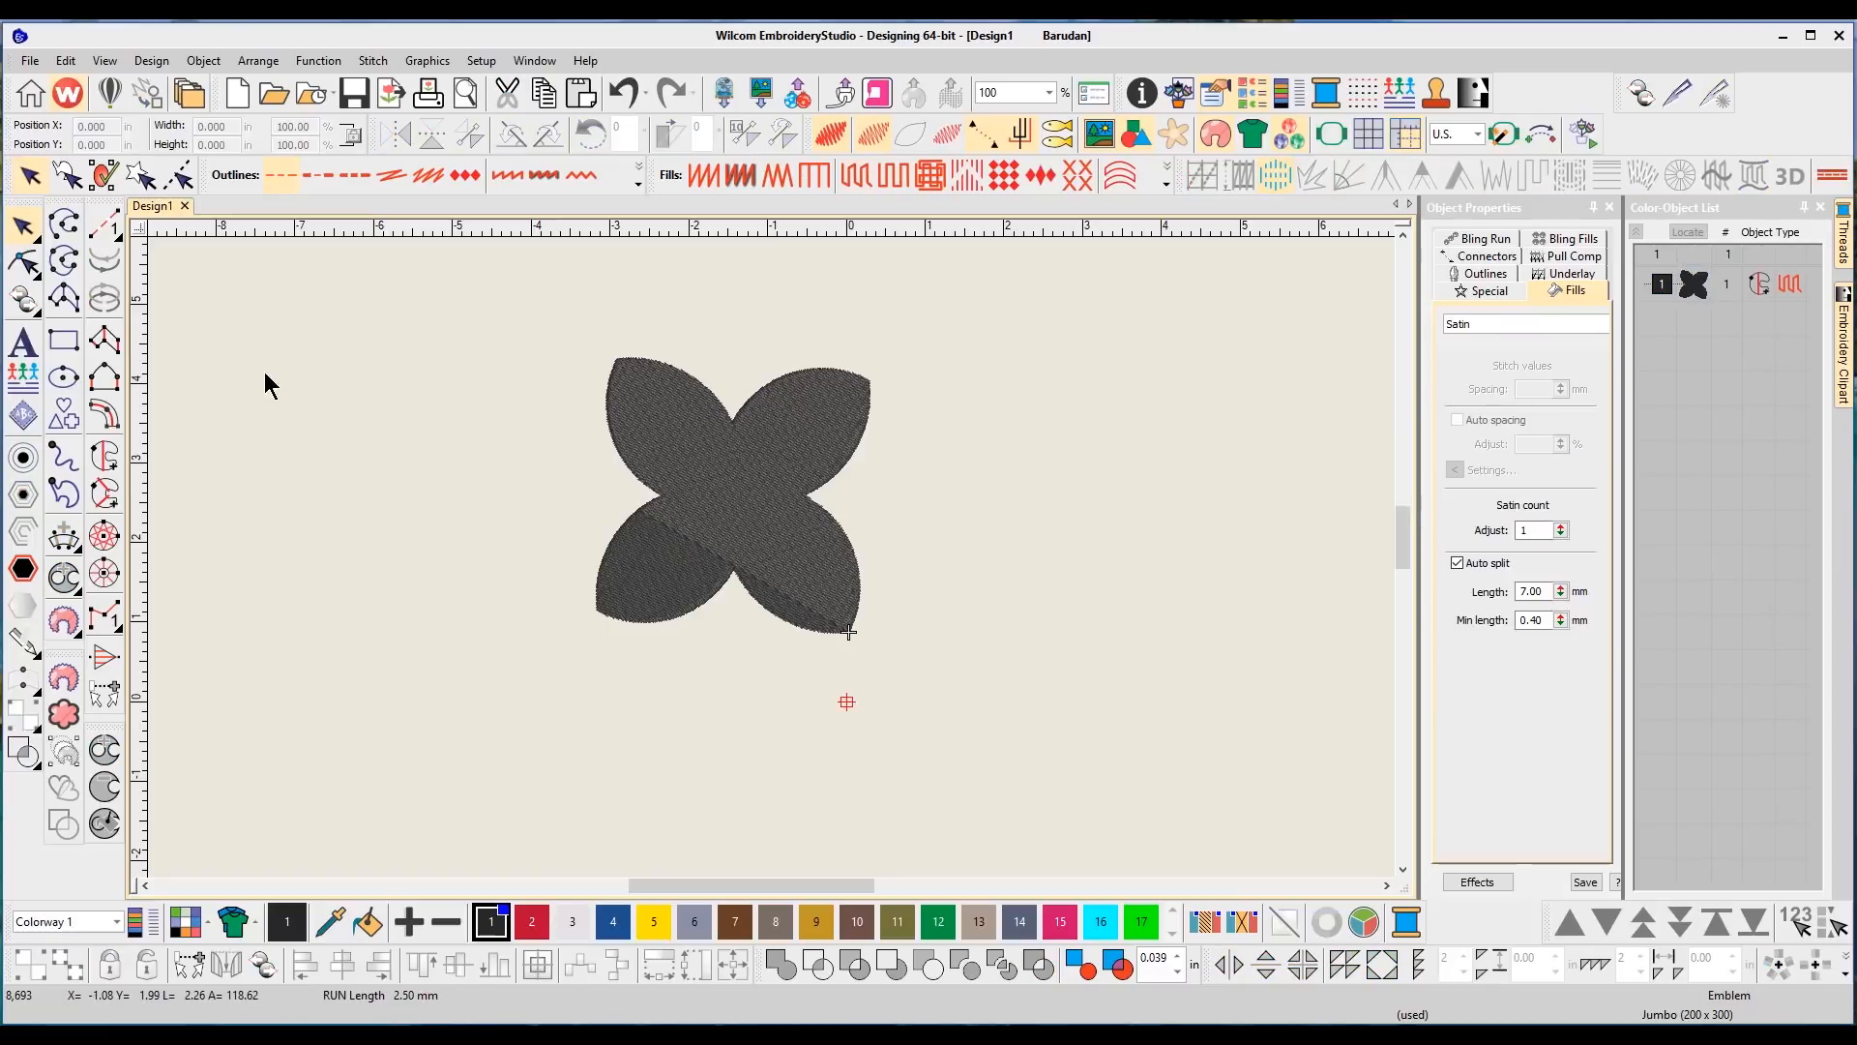
- Digitize a closed, curved petal with the Complex Fill tool in the empty area beside the flower
{"action": "left_click", "coordinate": [105, 455]}
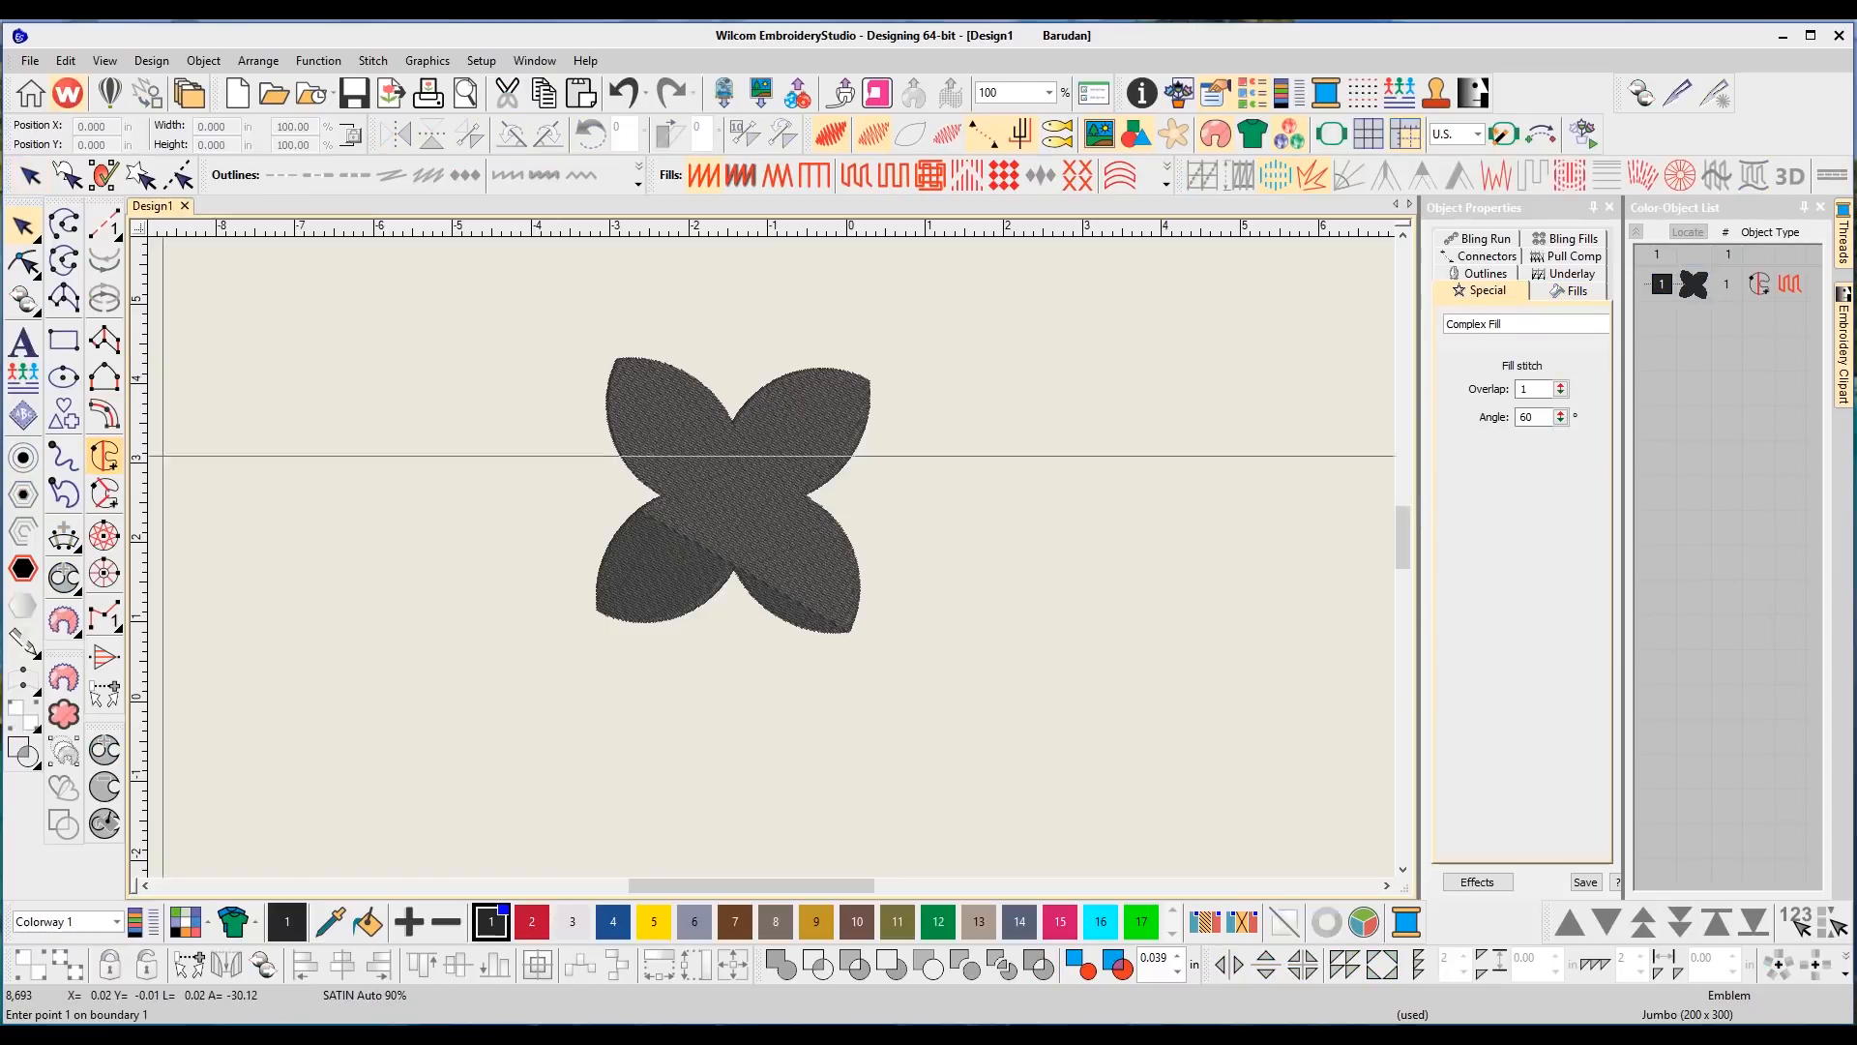
{"action": "left_click", "coordinate": [1119, 517]}
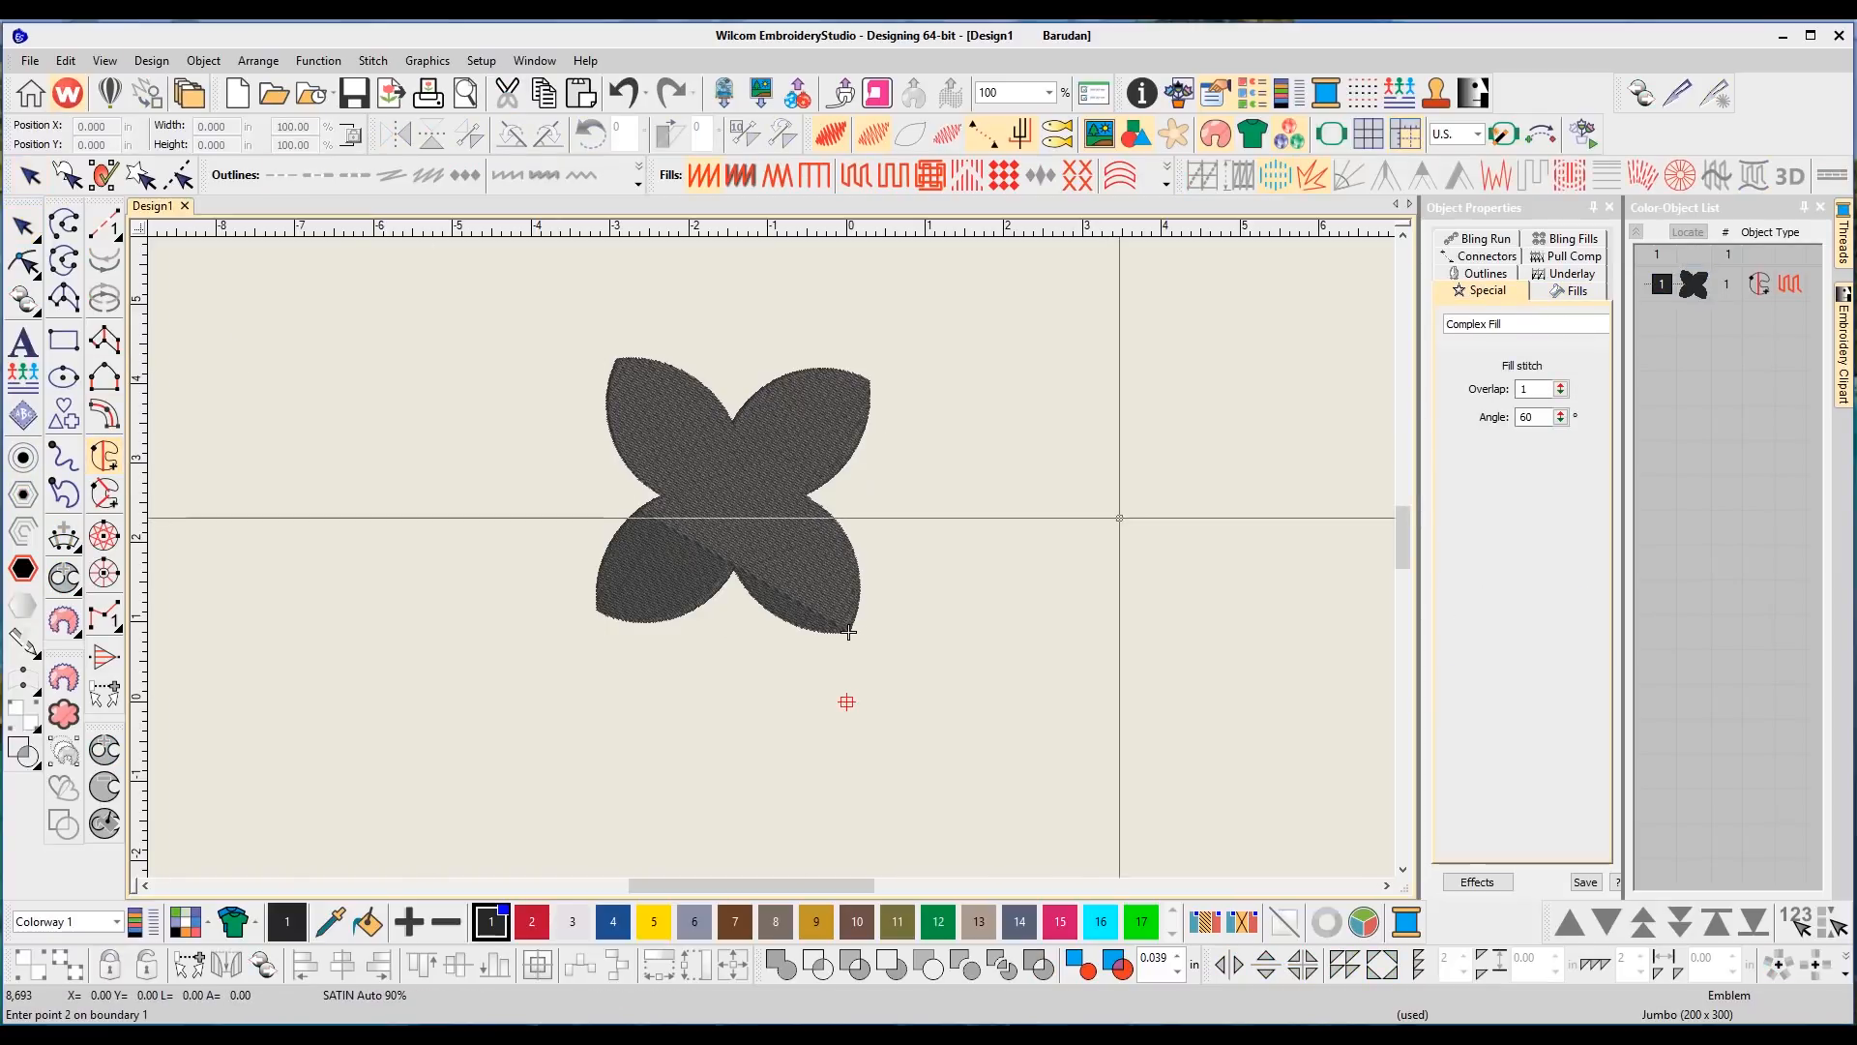
{"action": "left_click", "coordinate": [1119, 415]}
{"action": "right_click", "coordinate": [1020, 372]}
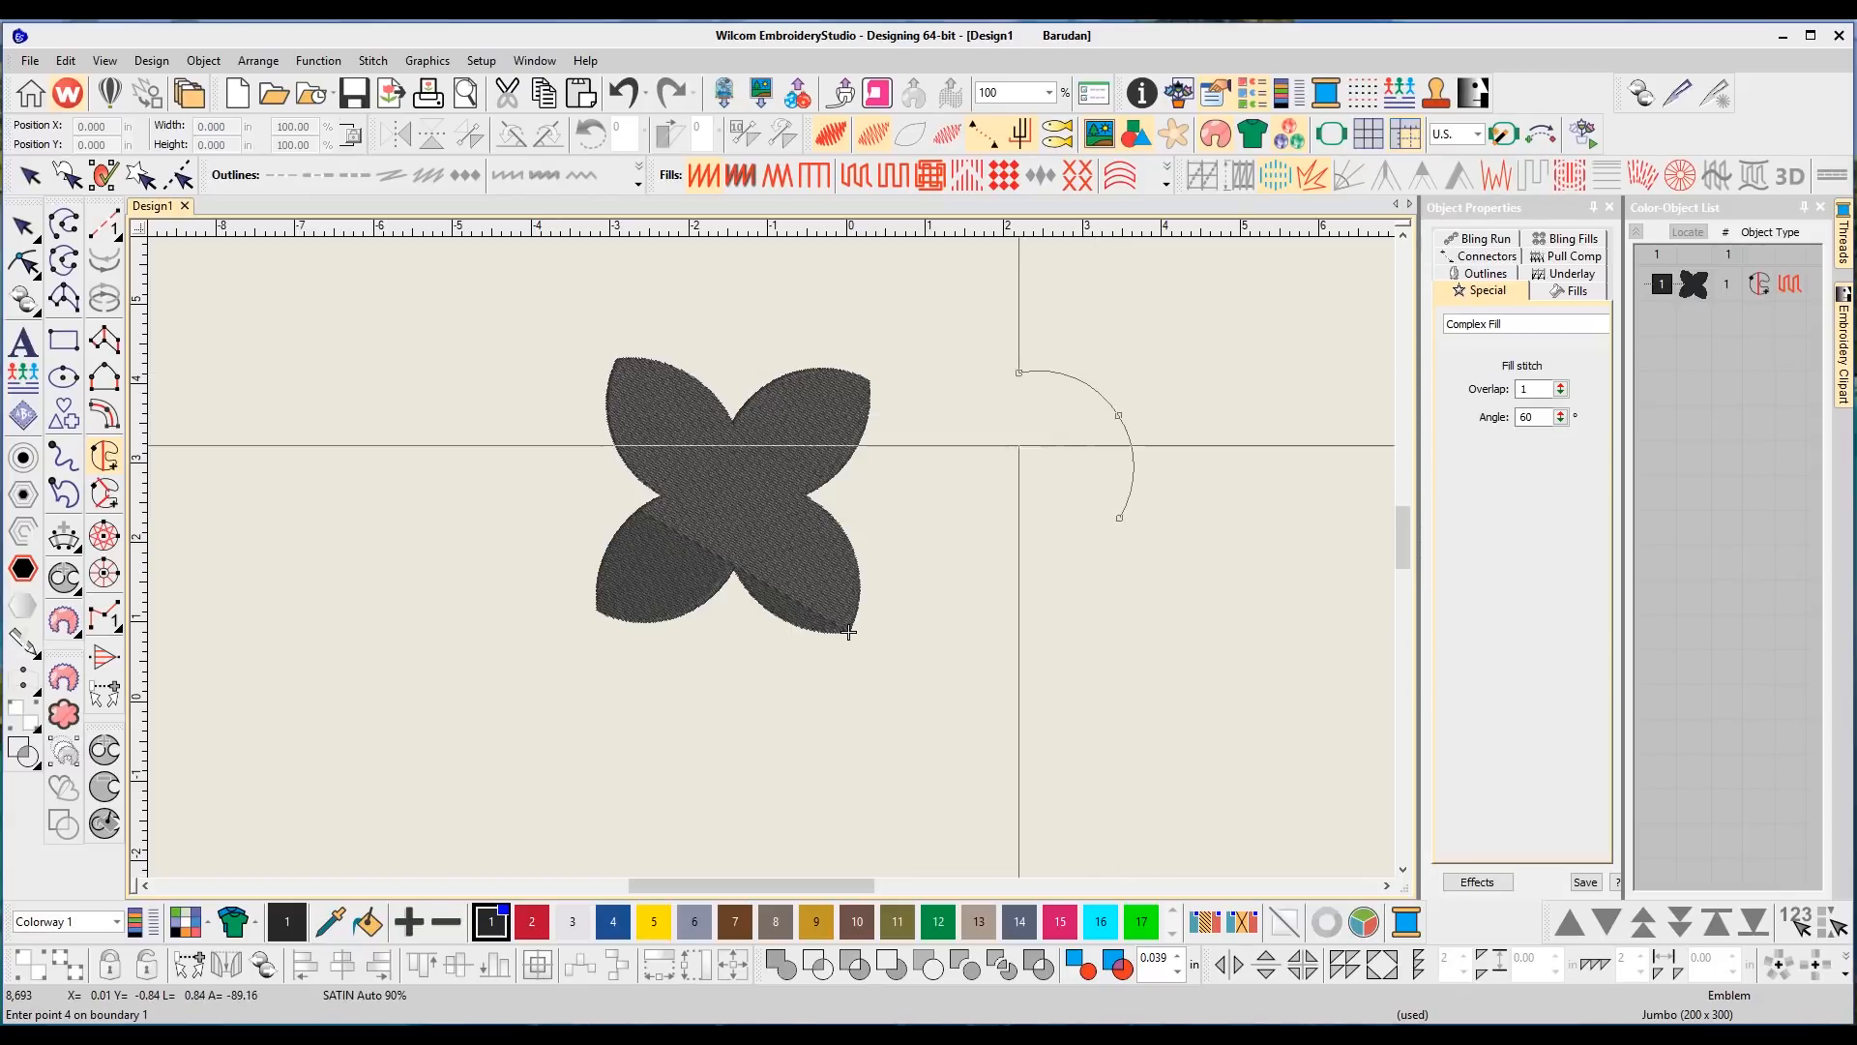
{"action": "left_click", "coordinate": [1016, 474]}
{"action": "left_click", "coordinate": [1120, 519]}
{"action": "key", "text": "Return"}
{"action": "key", "text": "Return"}
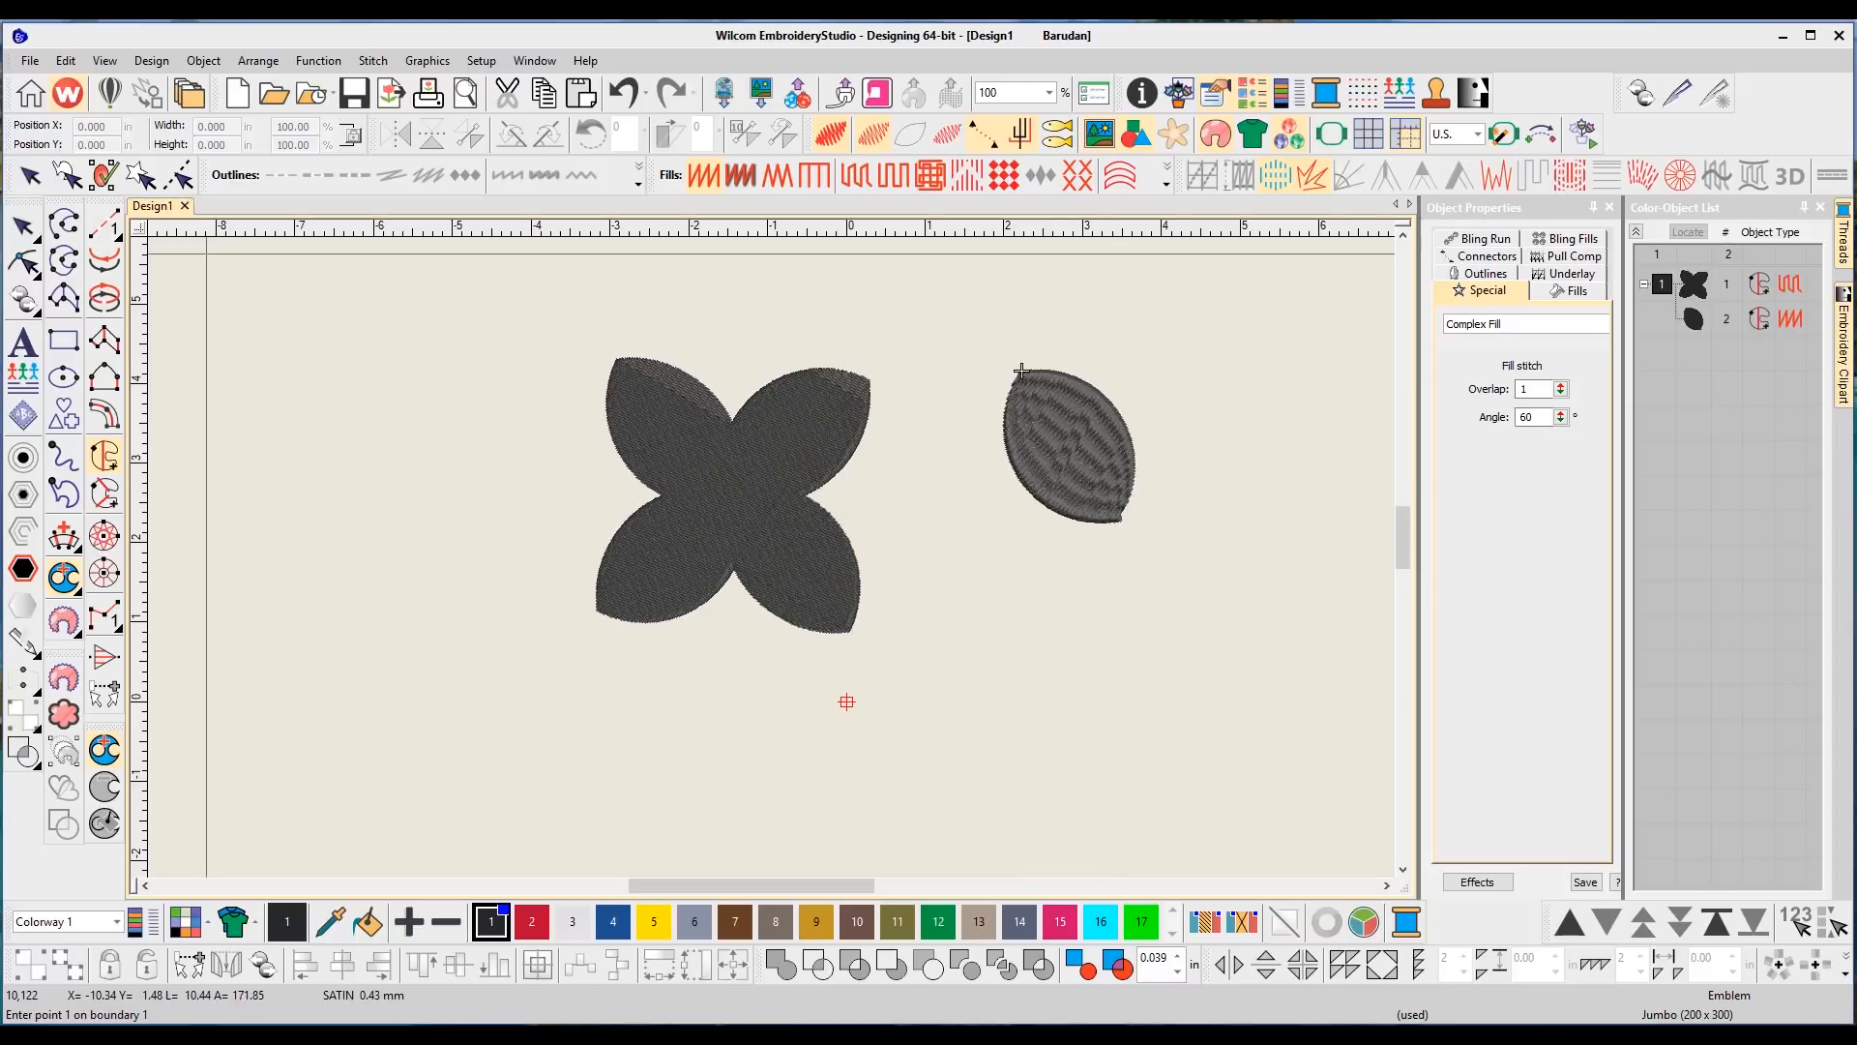
- Select the new petal and reposition it slightly above its original place beside the flower
{"action": "left_click", "coordinate": [23, 228]}
{"action": "left_click", "coordinate": [1069, 420]}
{"action": "left_click_drag", "start_coordinate": [1070, 420], "coordinate": [1092, 372]}
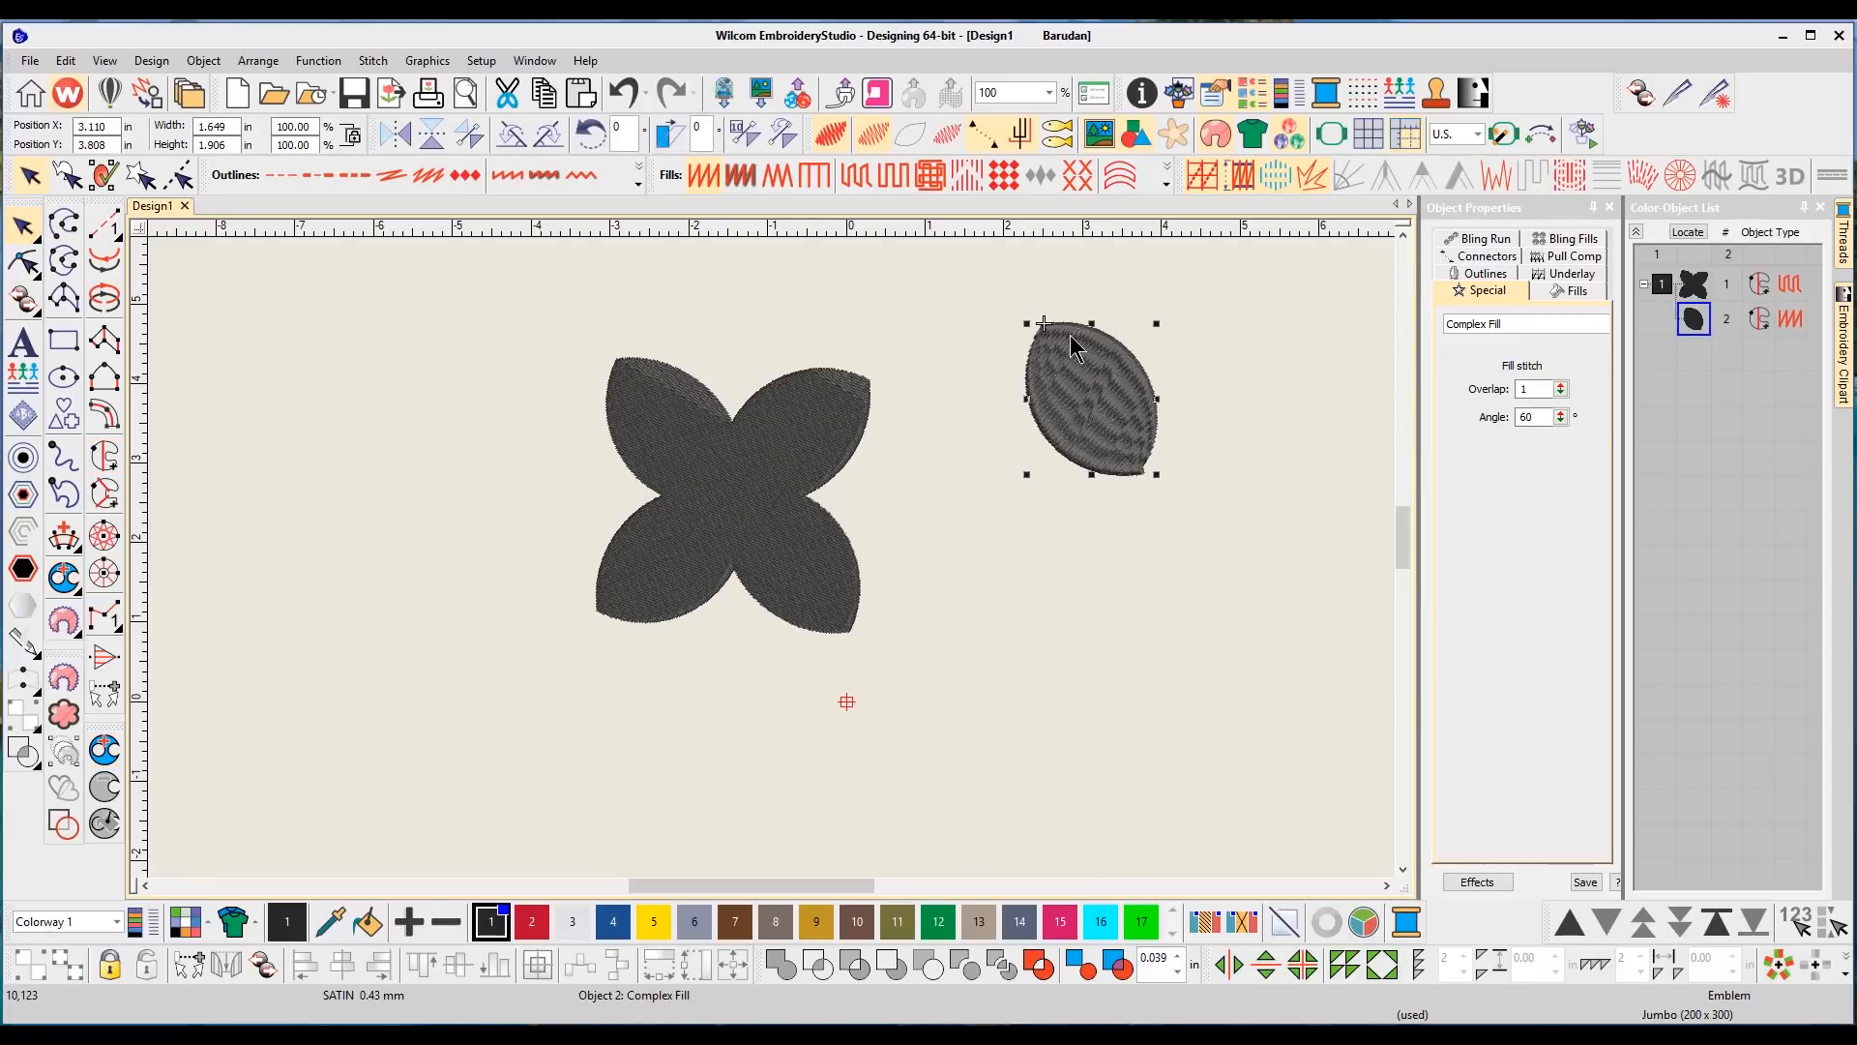
{"action": "left_click_drag", "start_coordinate": [1081, 428], "coordinate": [1050, 448]}
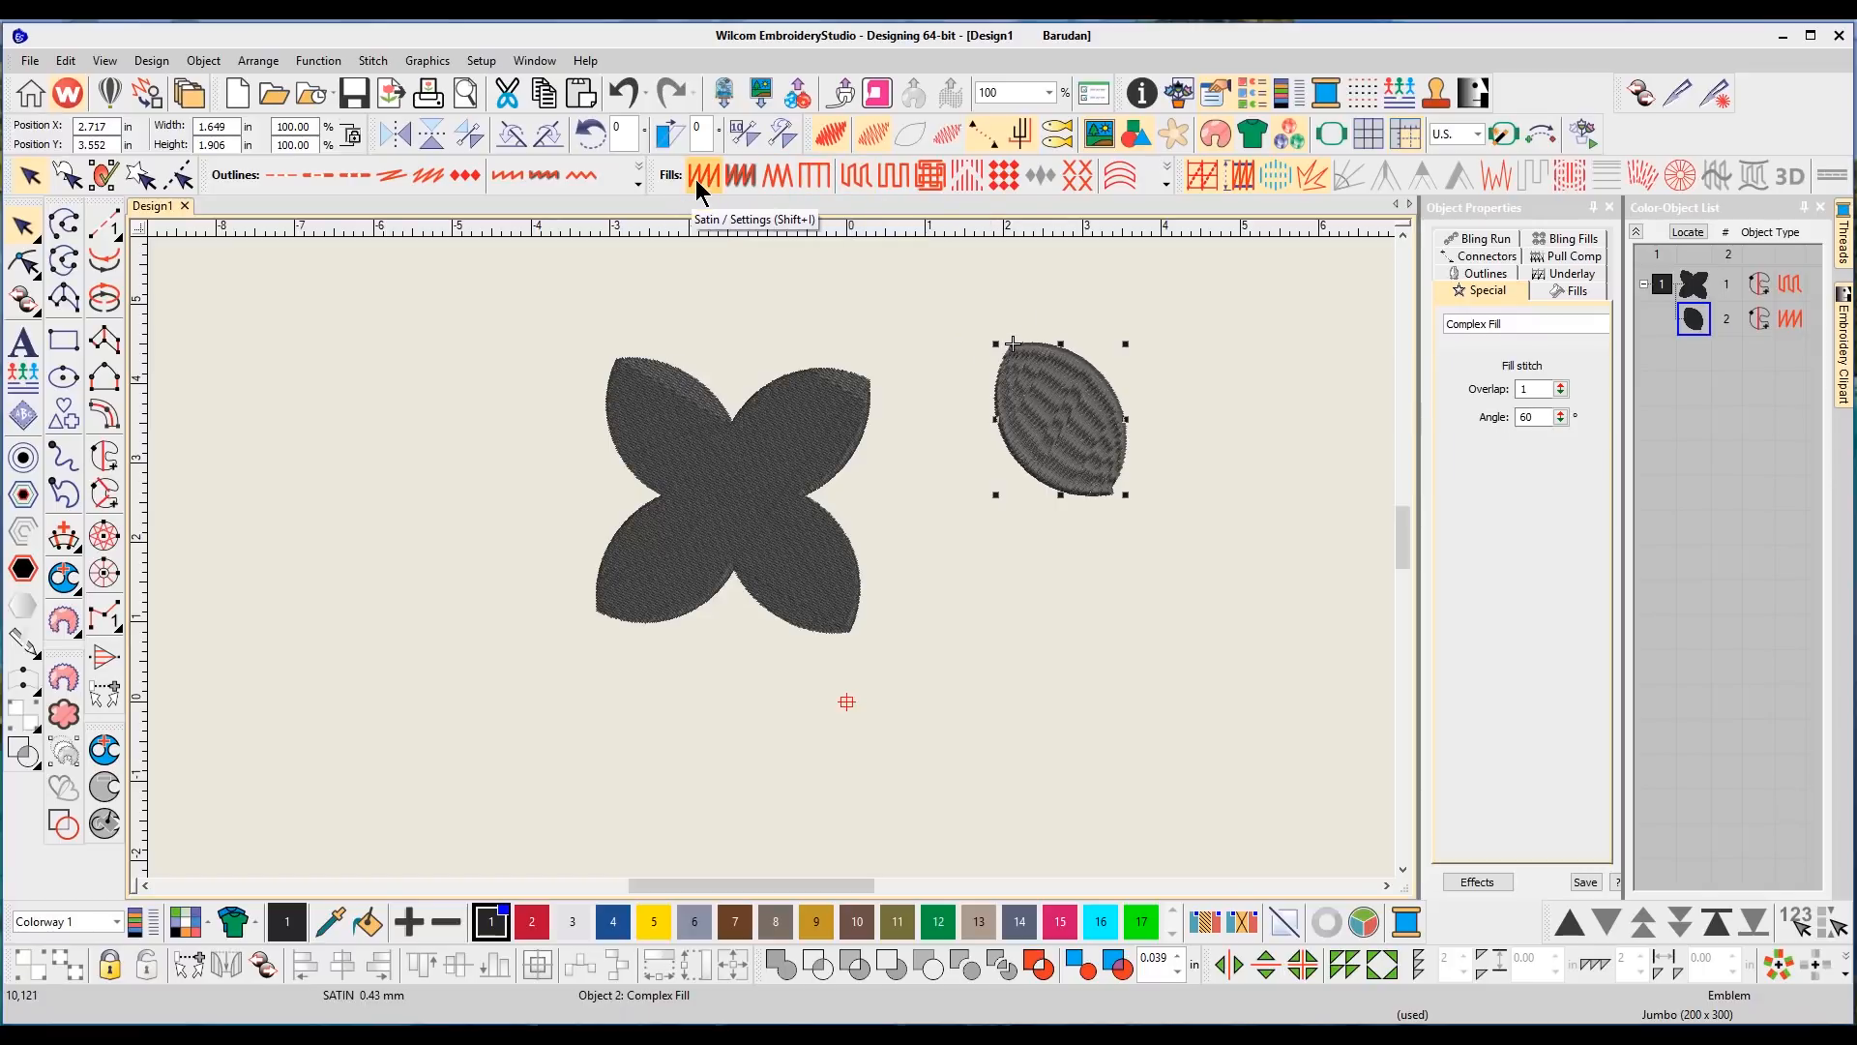
- Apply Tatami fill to the petal and create a four-petal wreath from it, merging the overlapped objects
{"action": "left_click", "coordinate": [856, 175]}
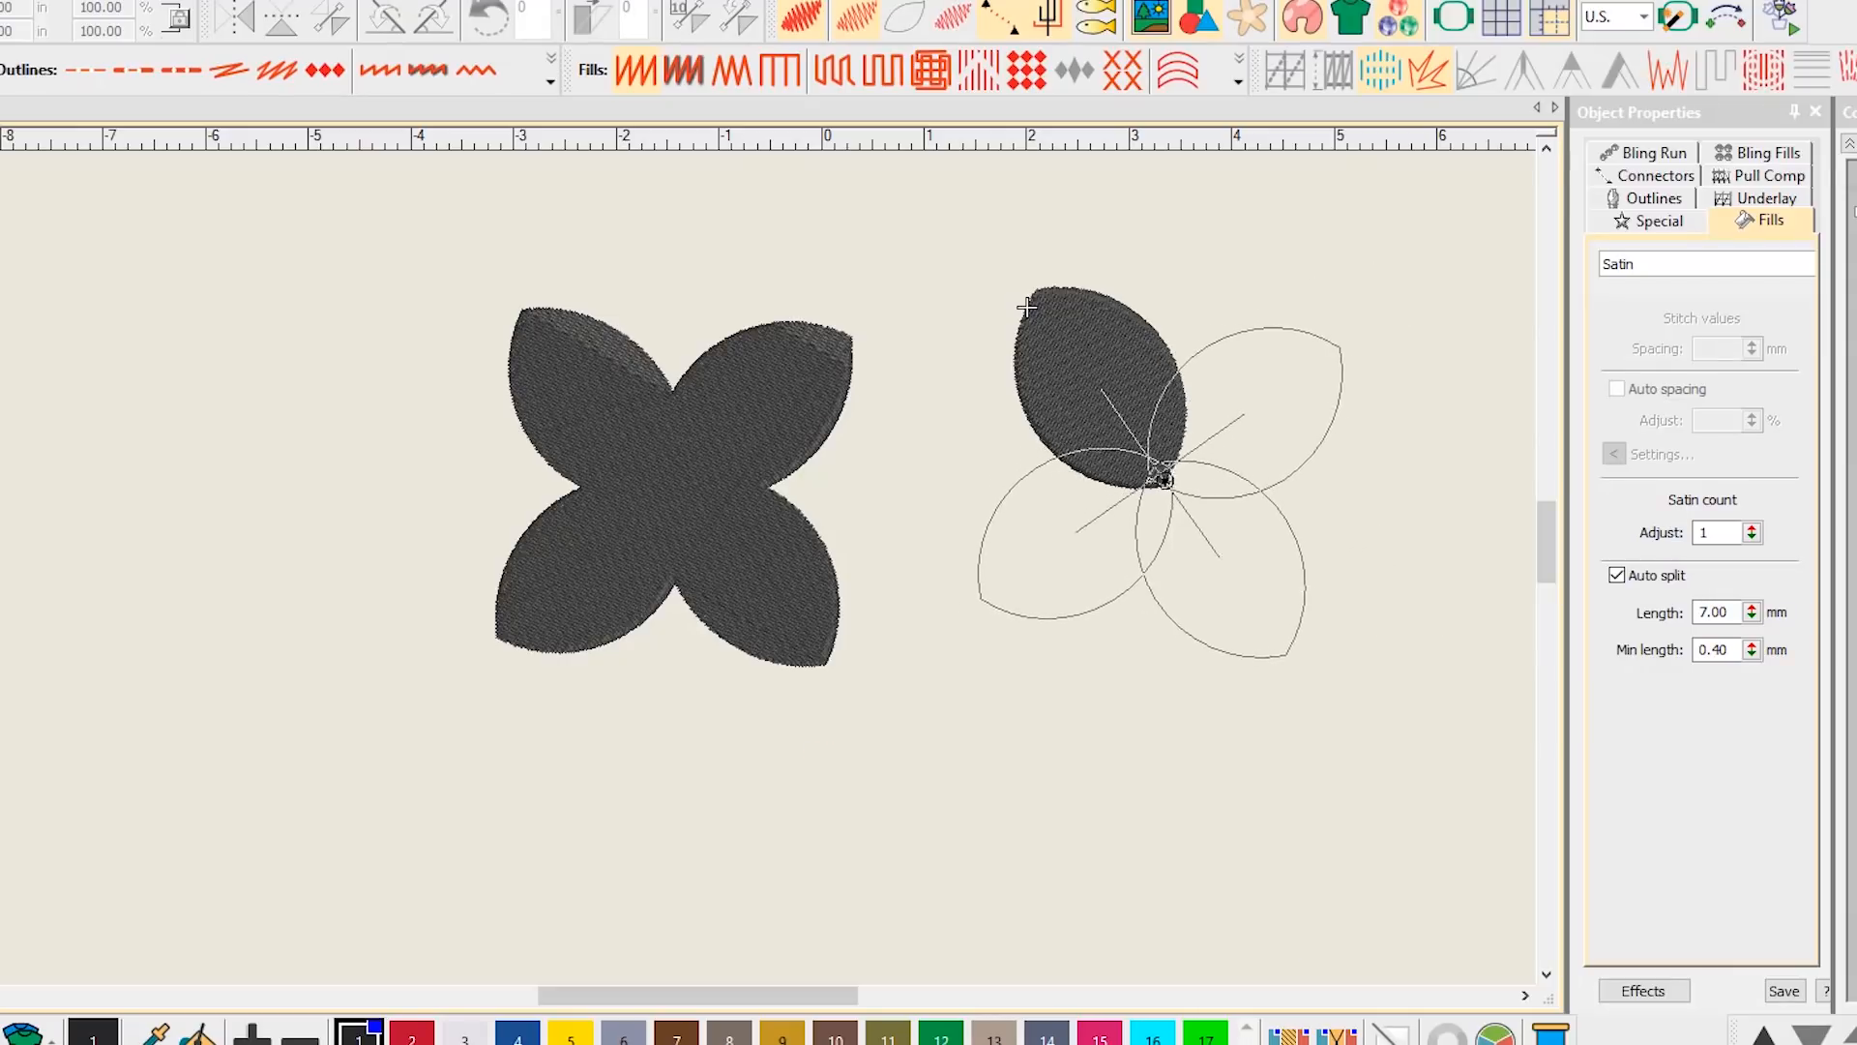
{"action": "left_click", "coordinate": [1165, 480]}
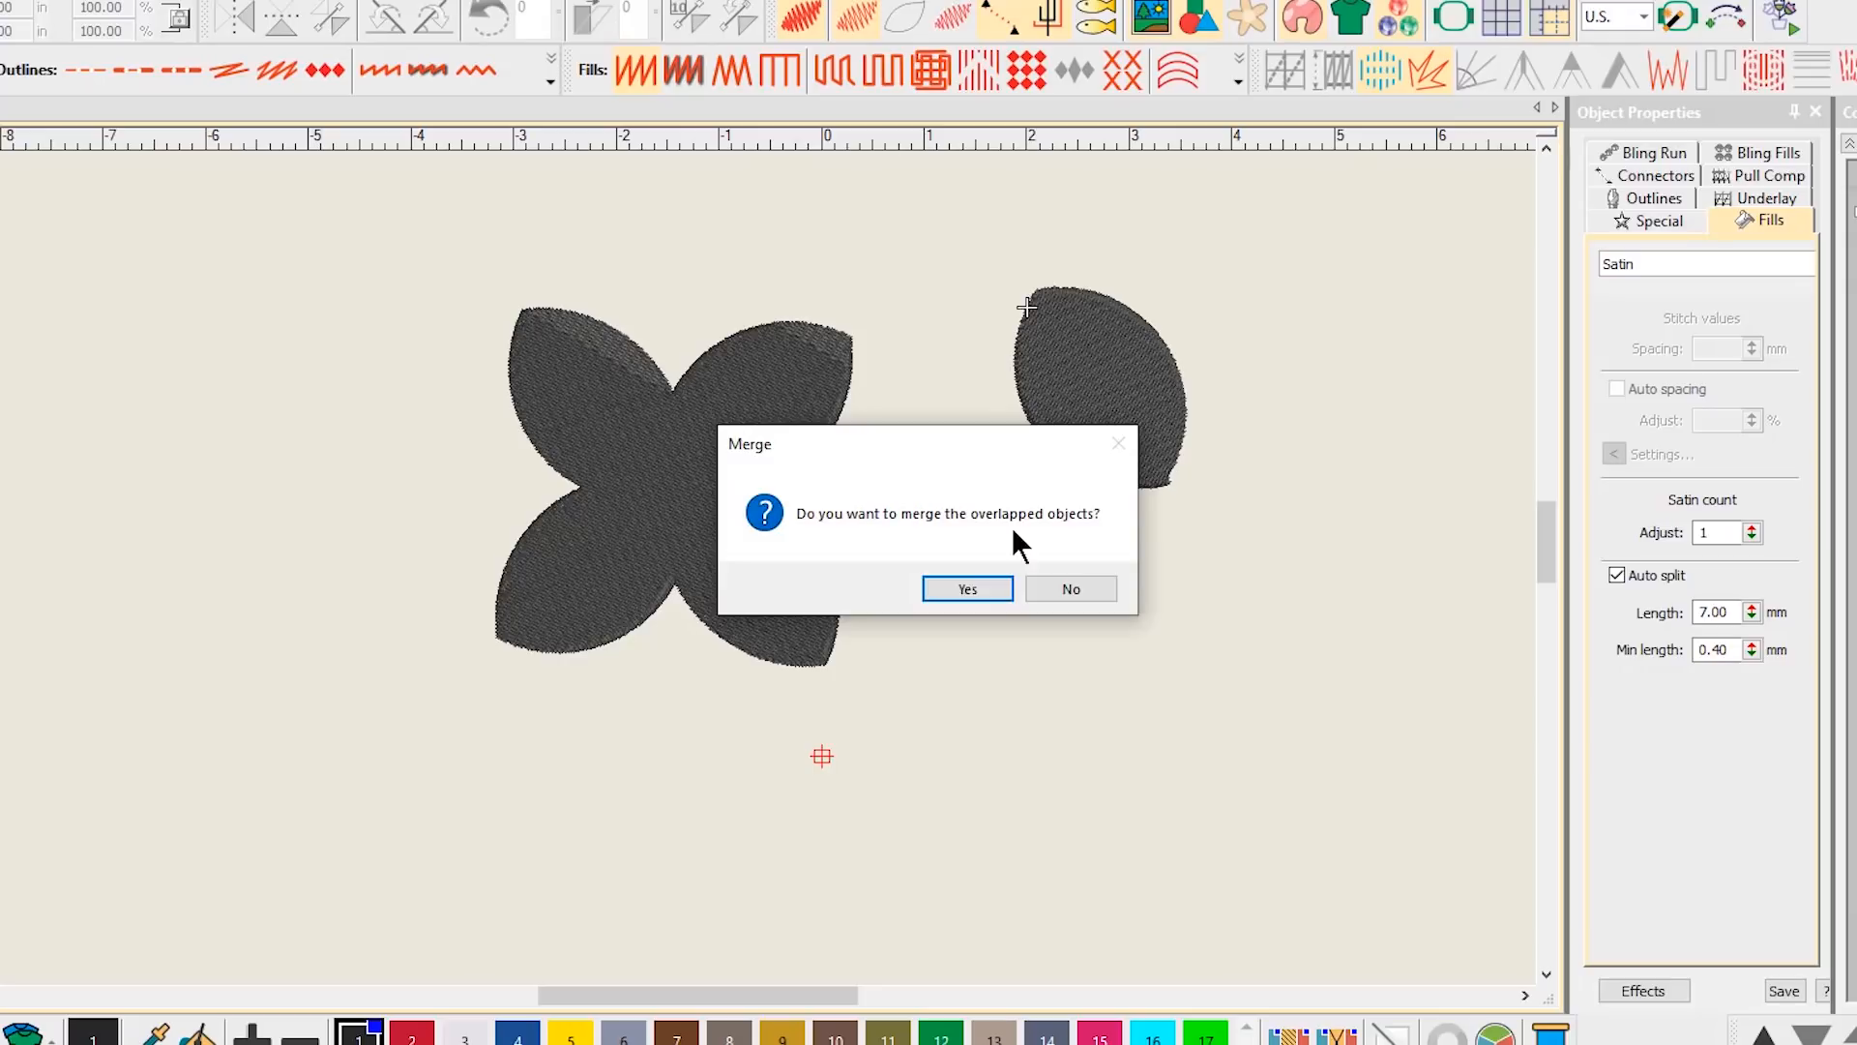
{"action": "left_click", "coordinate": [965, 592]}
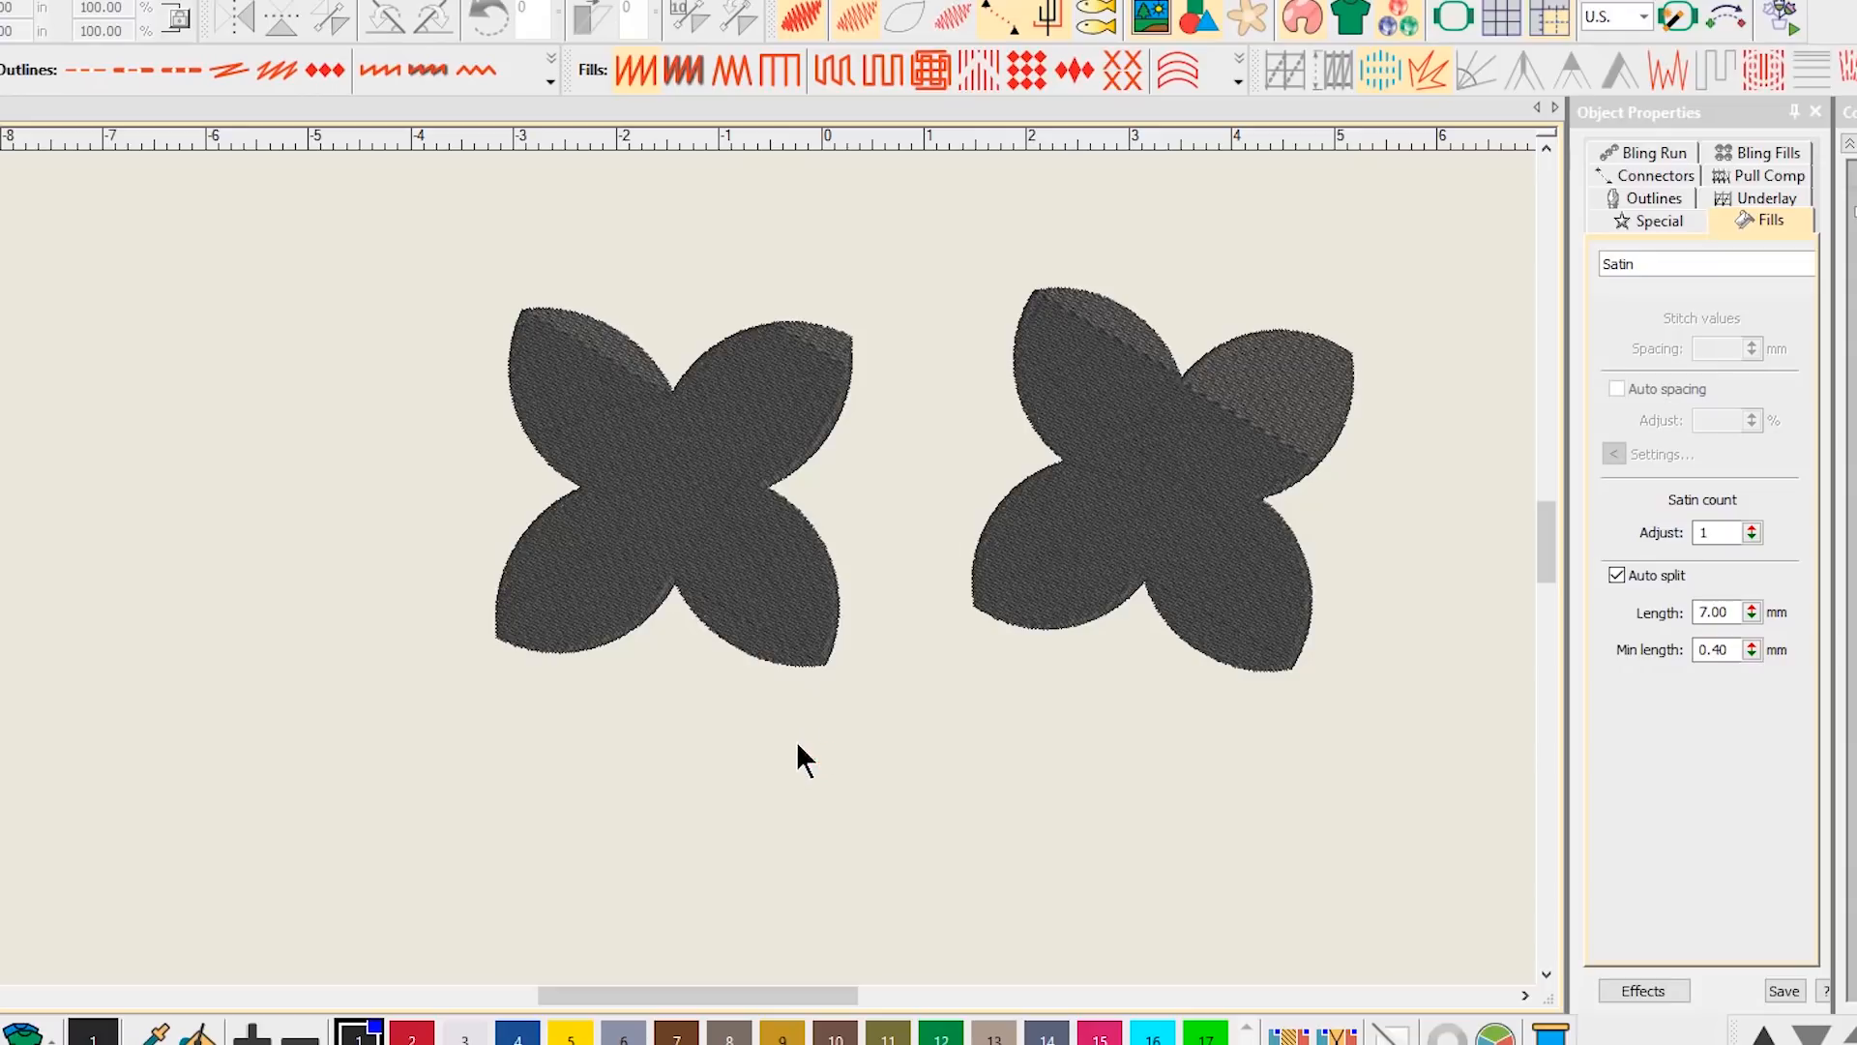
- Change the original flower's fill to Spiral and set its stitch spacing to 5.00 mm
{"action": "left_click", "coordinate": [711, 426]}
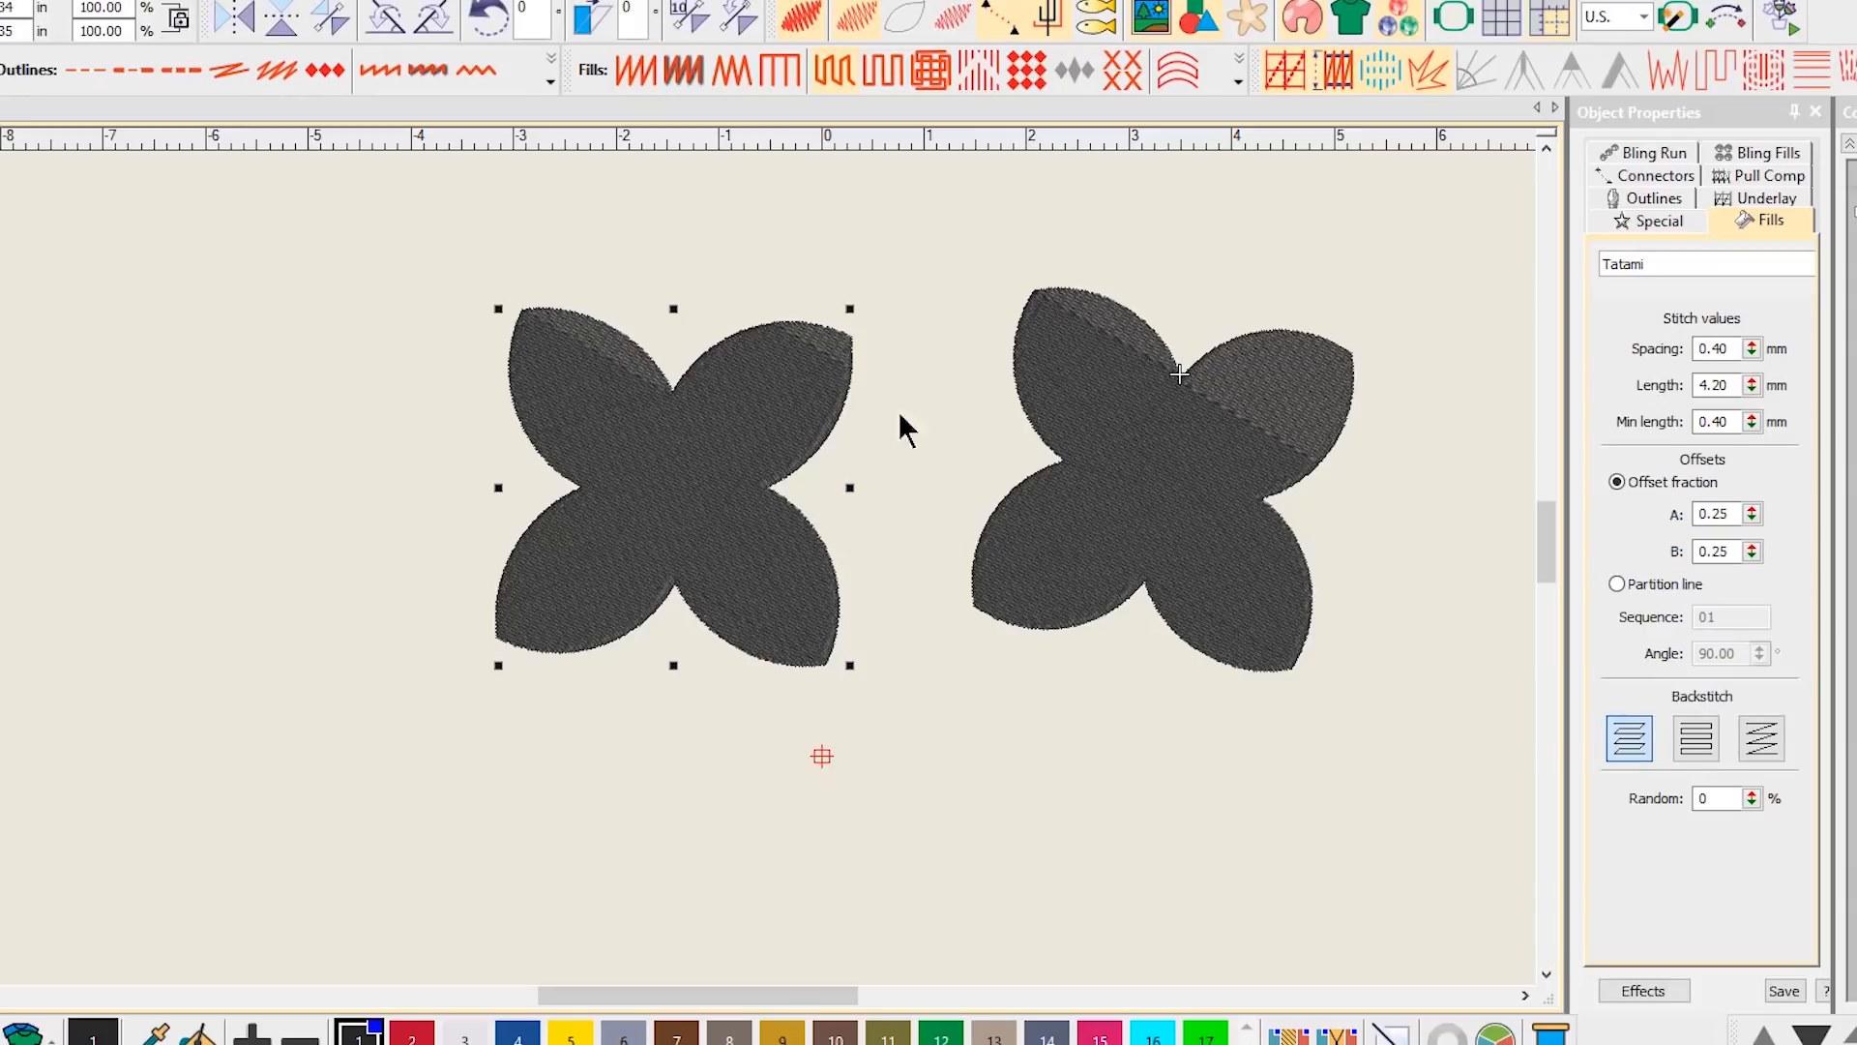
{"action": "left_click", "coordinate": [1238, 81]}
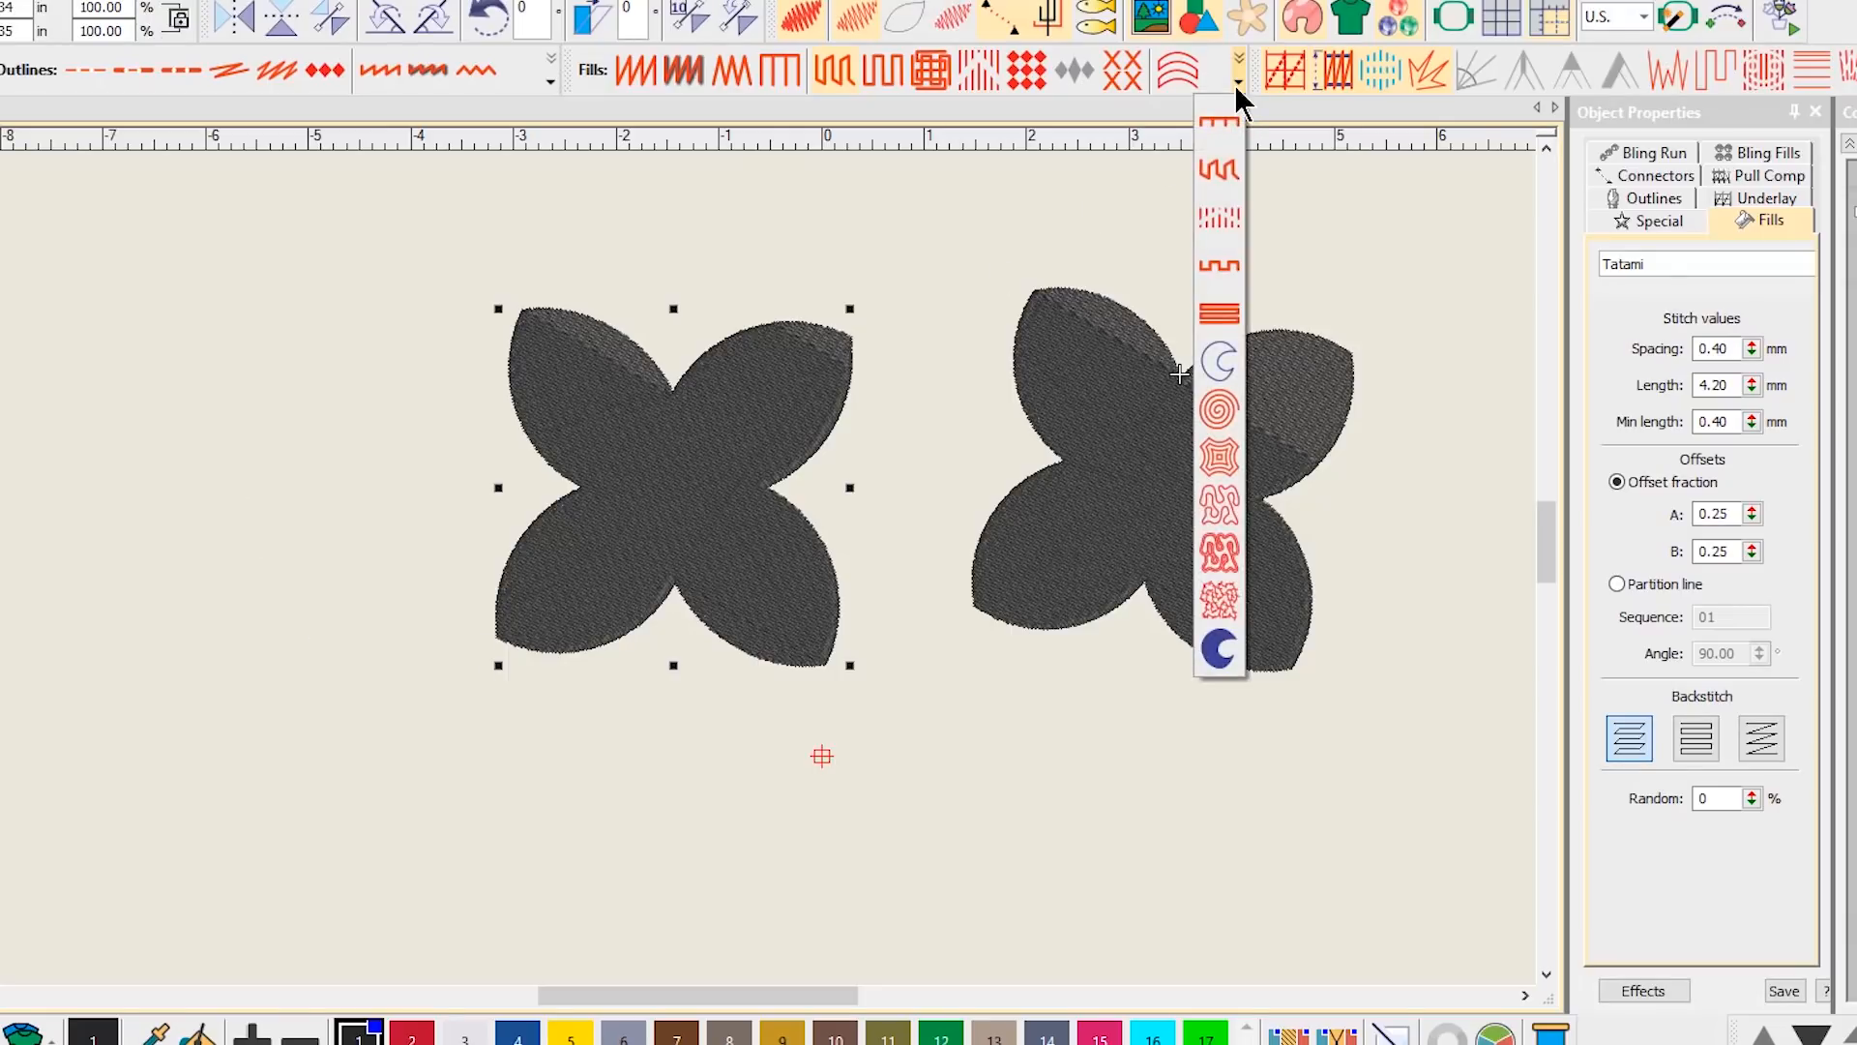
{"action": "left_click", "coordinate": [1226, 412]}
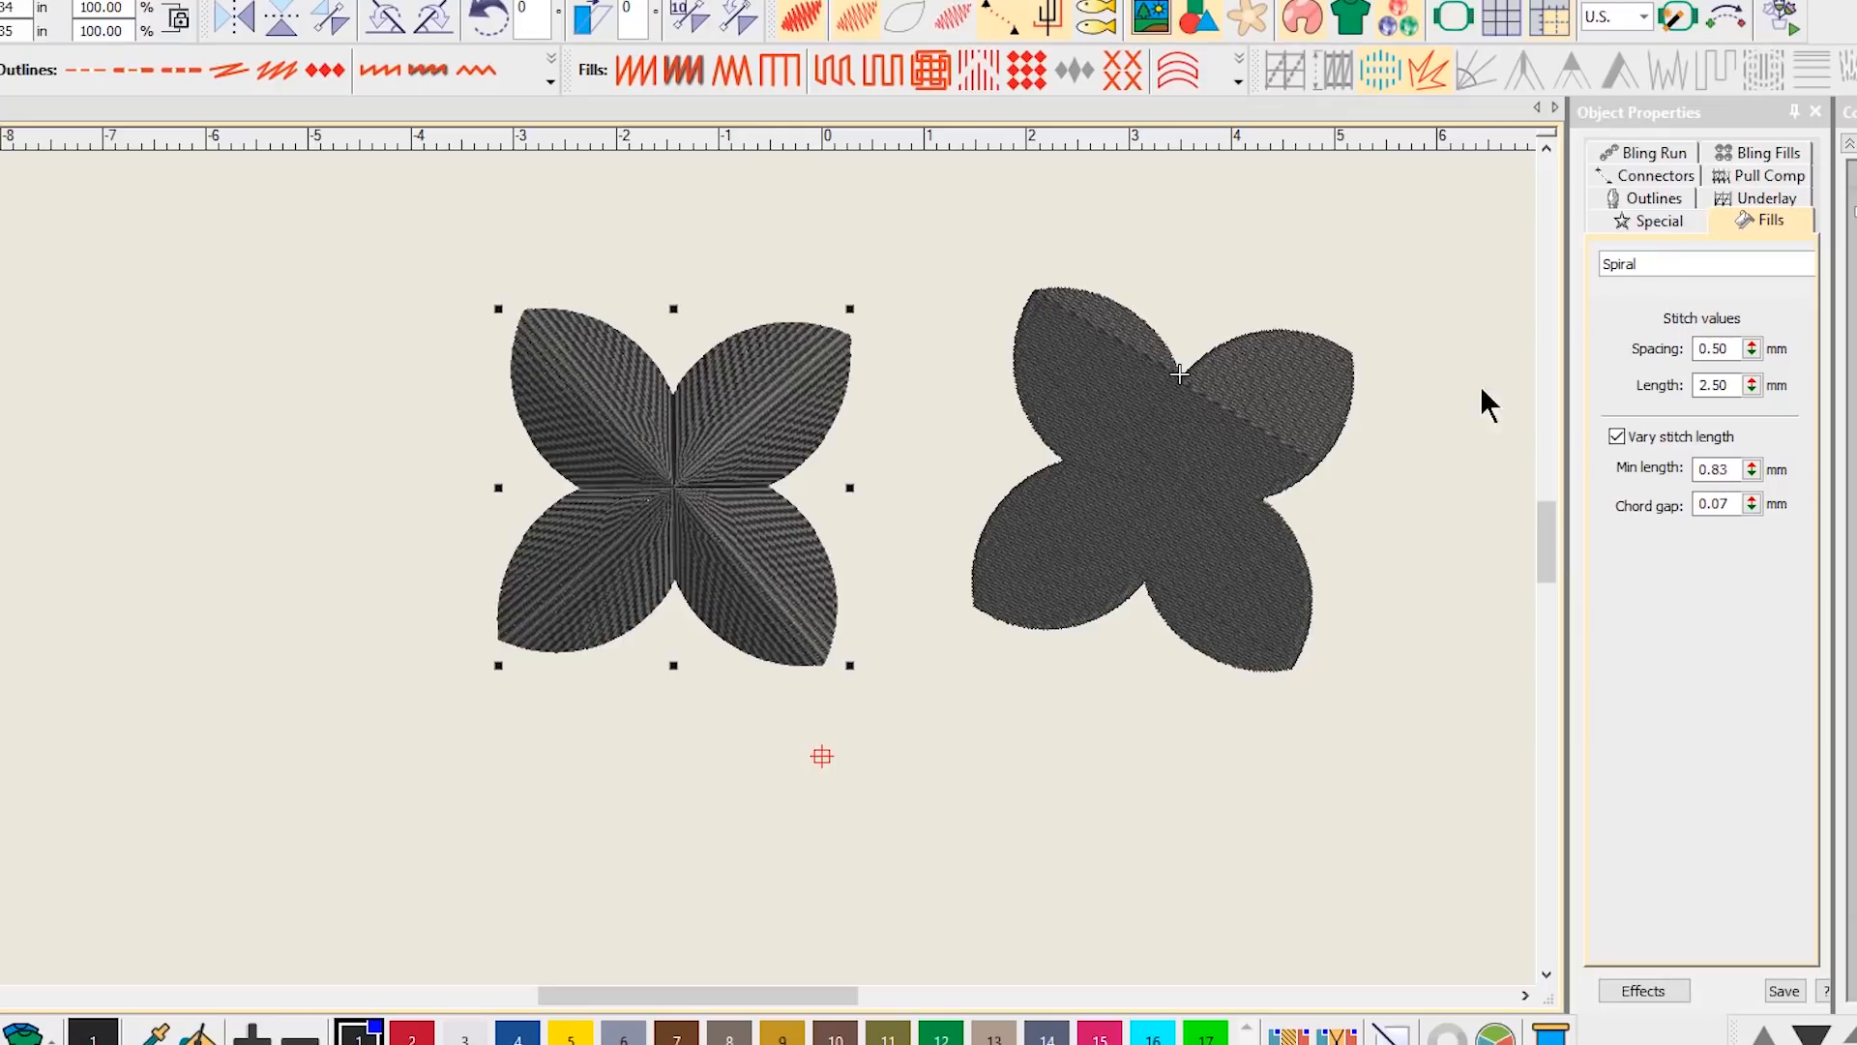
{"action": "double_click", "coordinate": [1730, 348]}
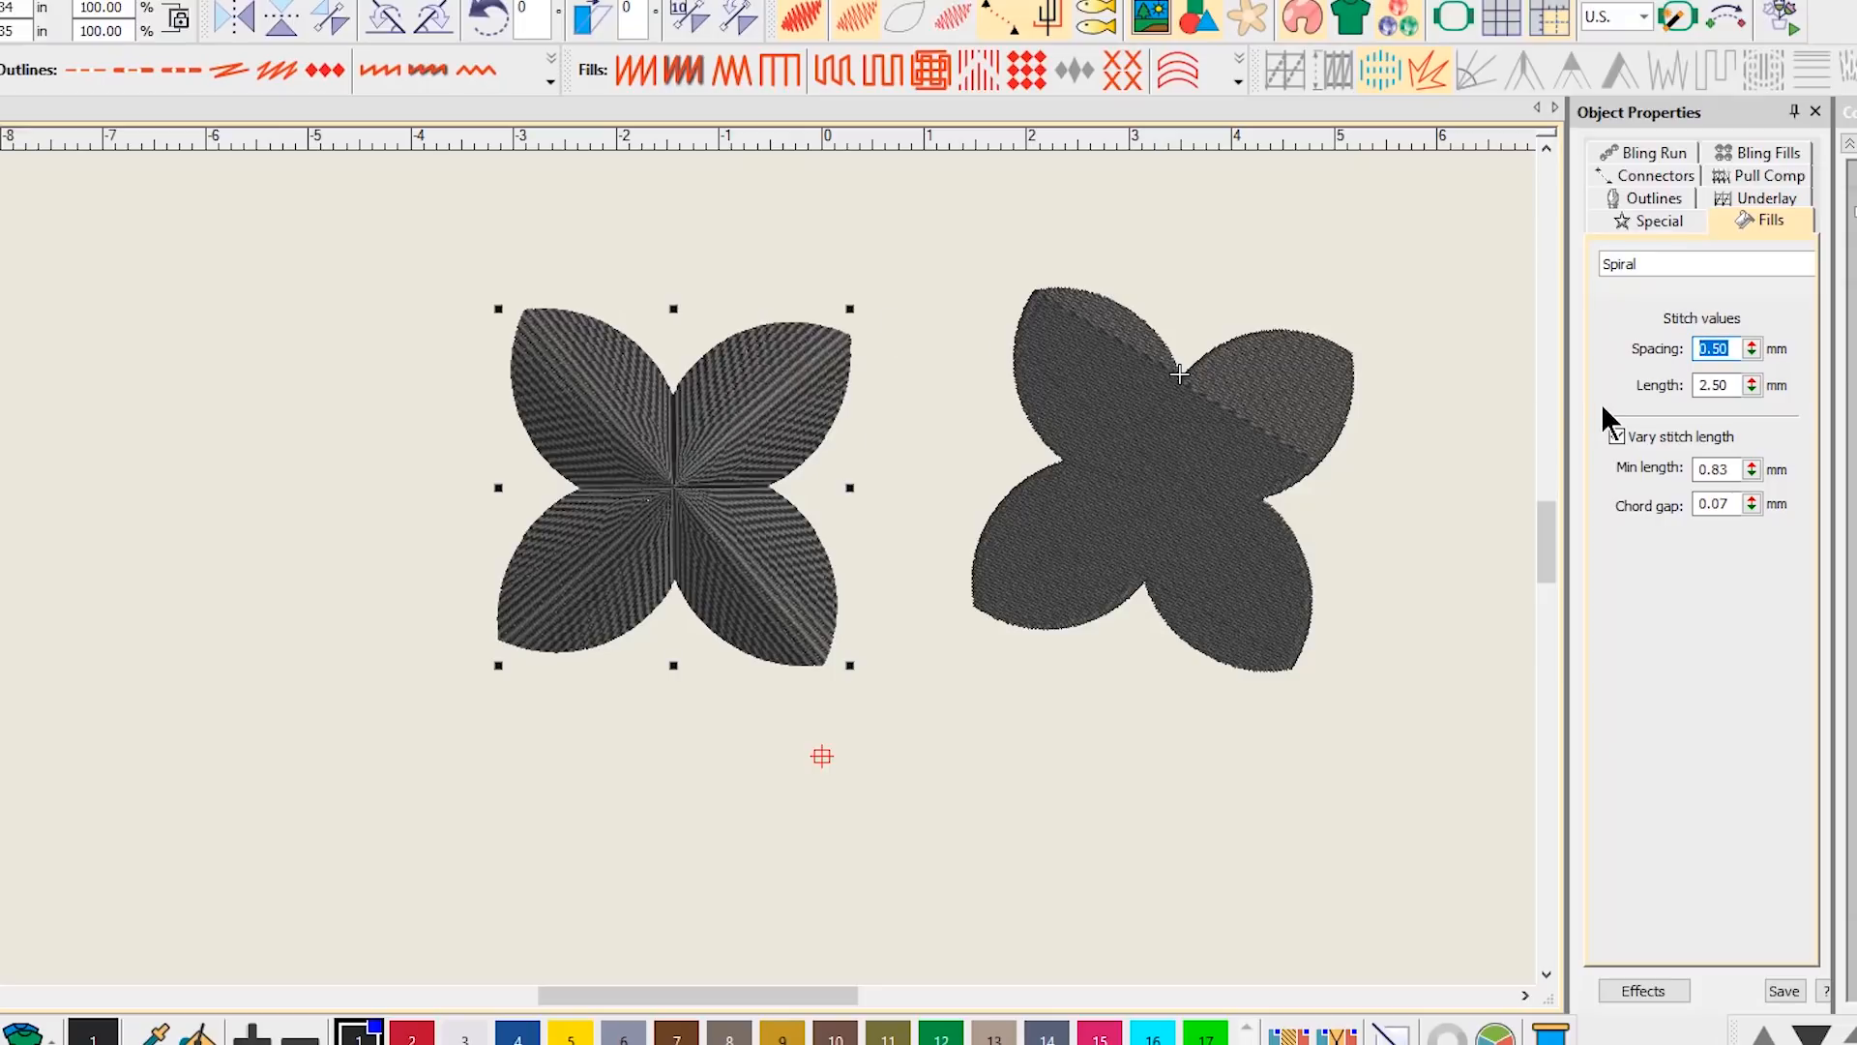
{"action": "type", "text": "5.00"}
{"action": "key", "text": "Return"}
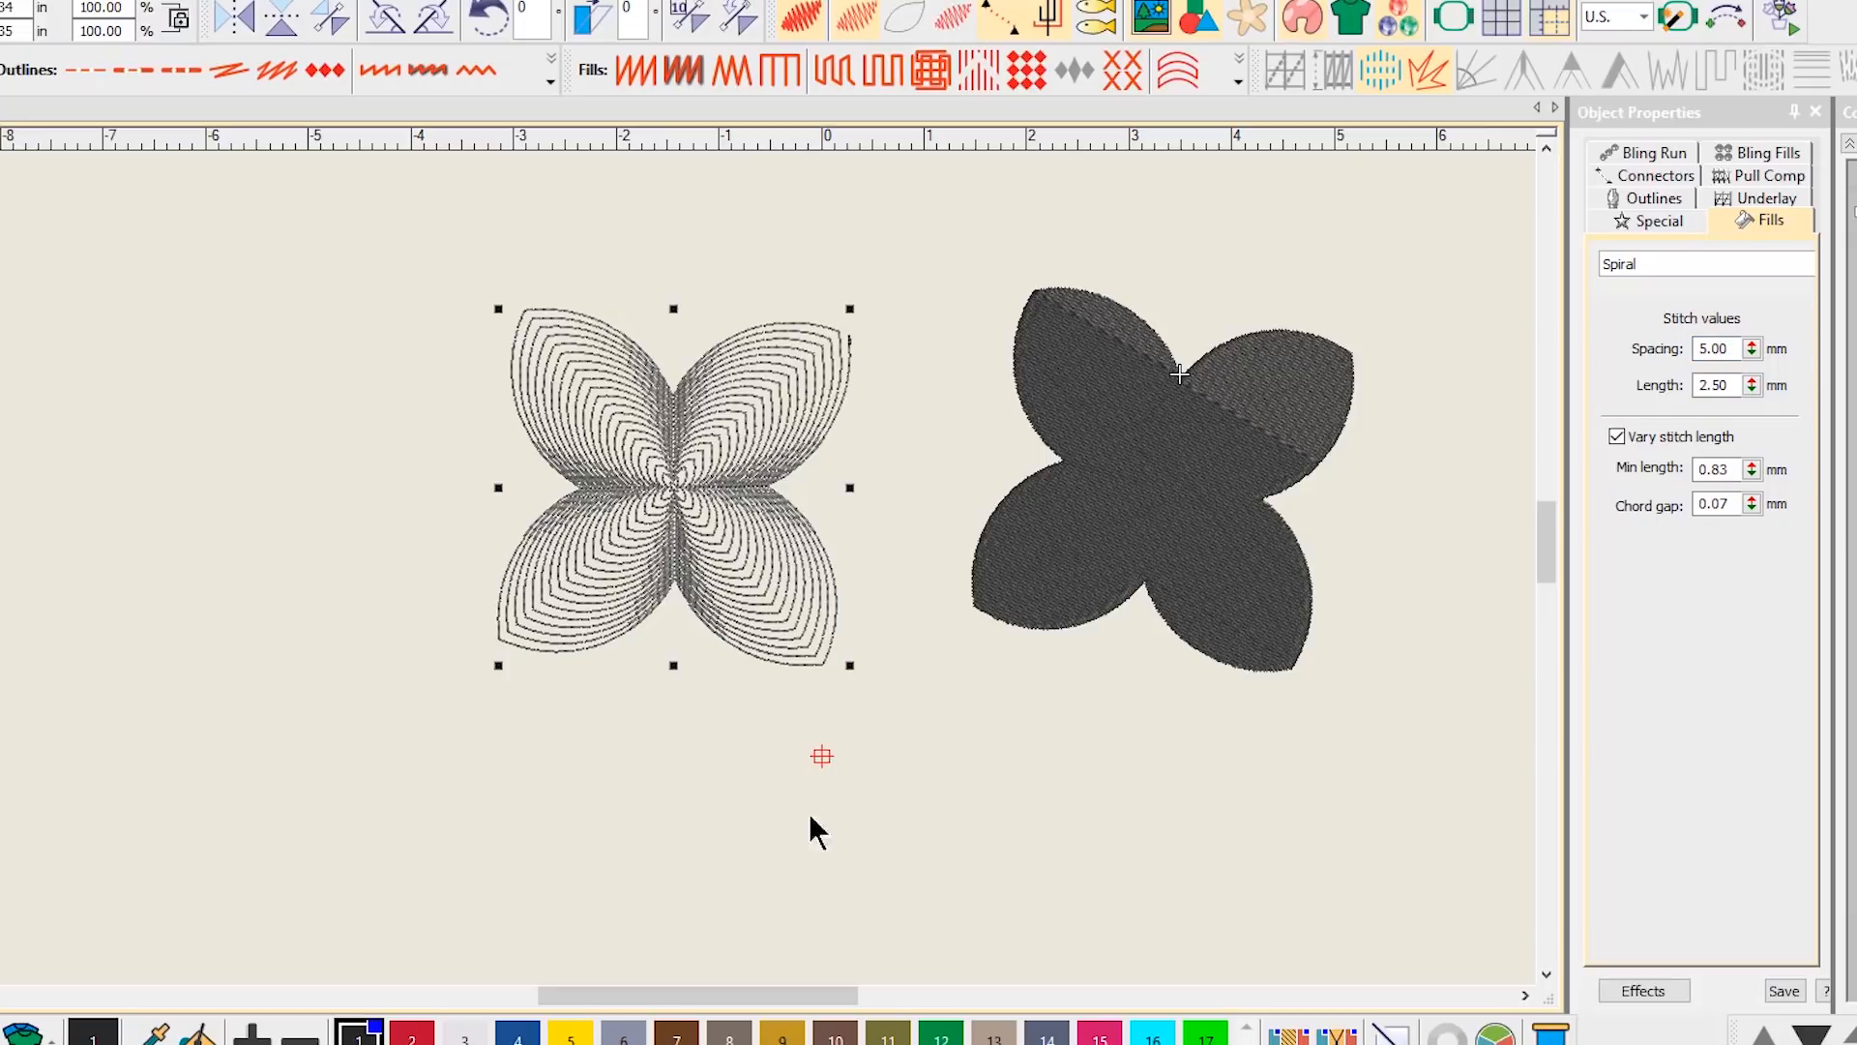
- Move the spiral-filled flower up and away from the Tatami-filled one, then clear the selection
{"action": "left_click", "coordinate": [866, 730]}
{"action": "left_click_drag", "start_coordinate": [420, 222], "coordinate": [473, 265]}
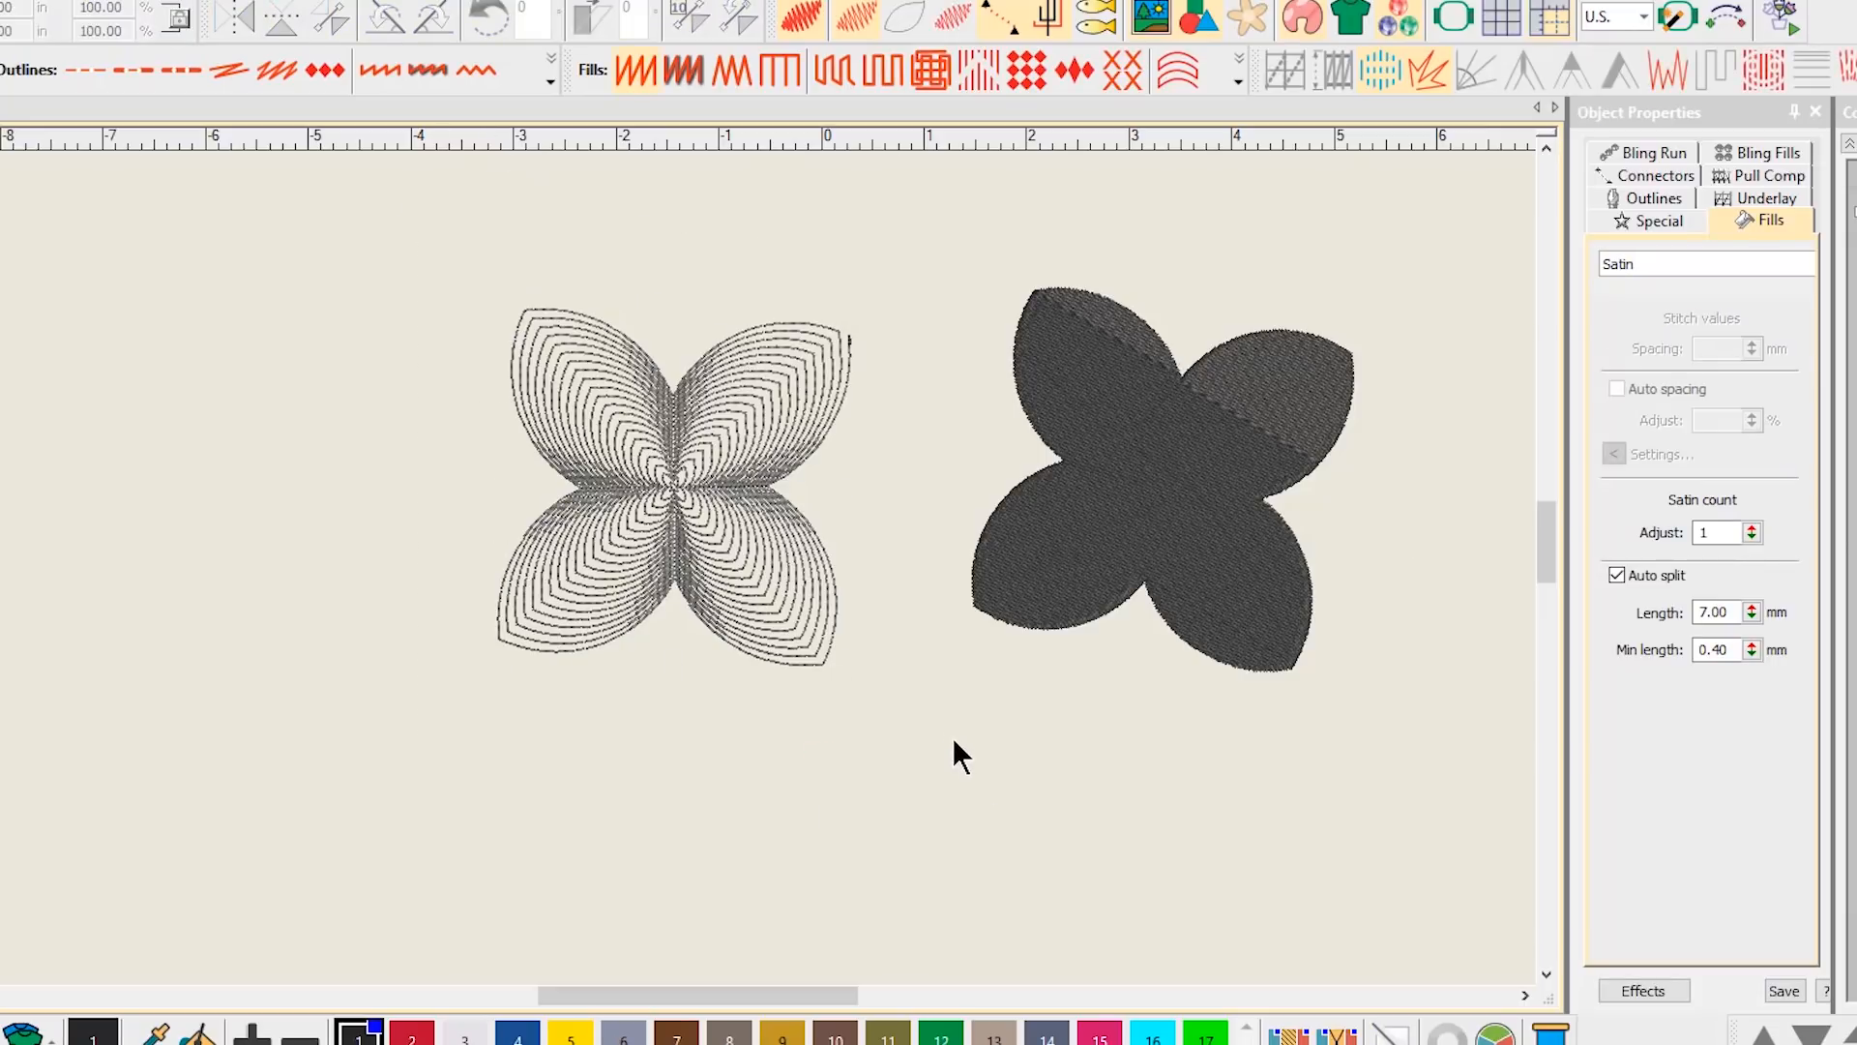
{"action": "left_click_drag", "start_coordinate": [948, 736], "coordinate": [946, 735]}
{"action": "left_click_drag", "start_coordinate": [741, 480], "coordinate": [462, 425]}
{"action": "left_click", "coordinate": [716, 314]}
- Give the Tatami-filled flower a Spiral fill with 7.00 mm spacing and move it closer to the other flower
{"action": "left_click", "coordinate": [1127, 437]}
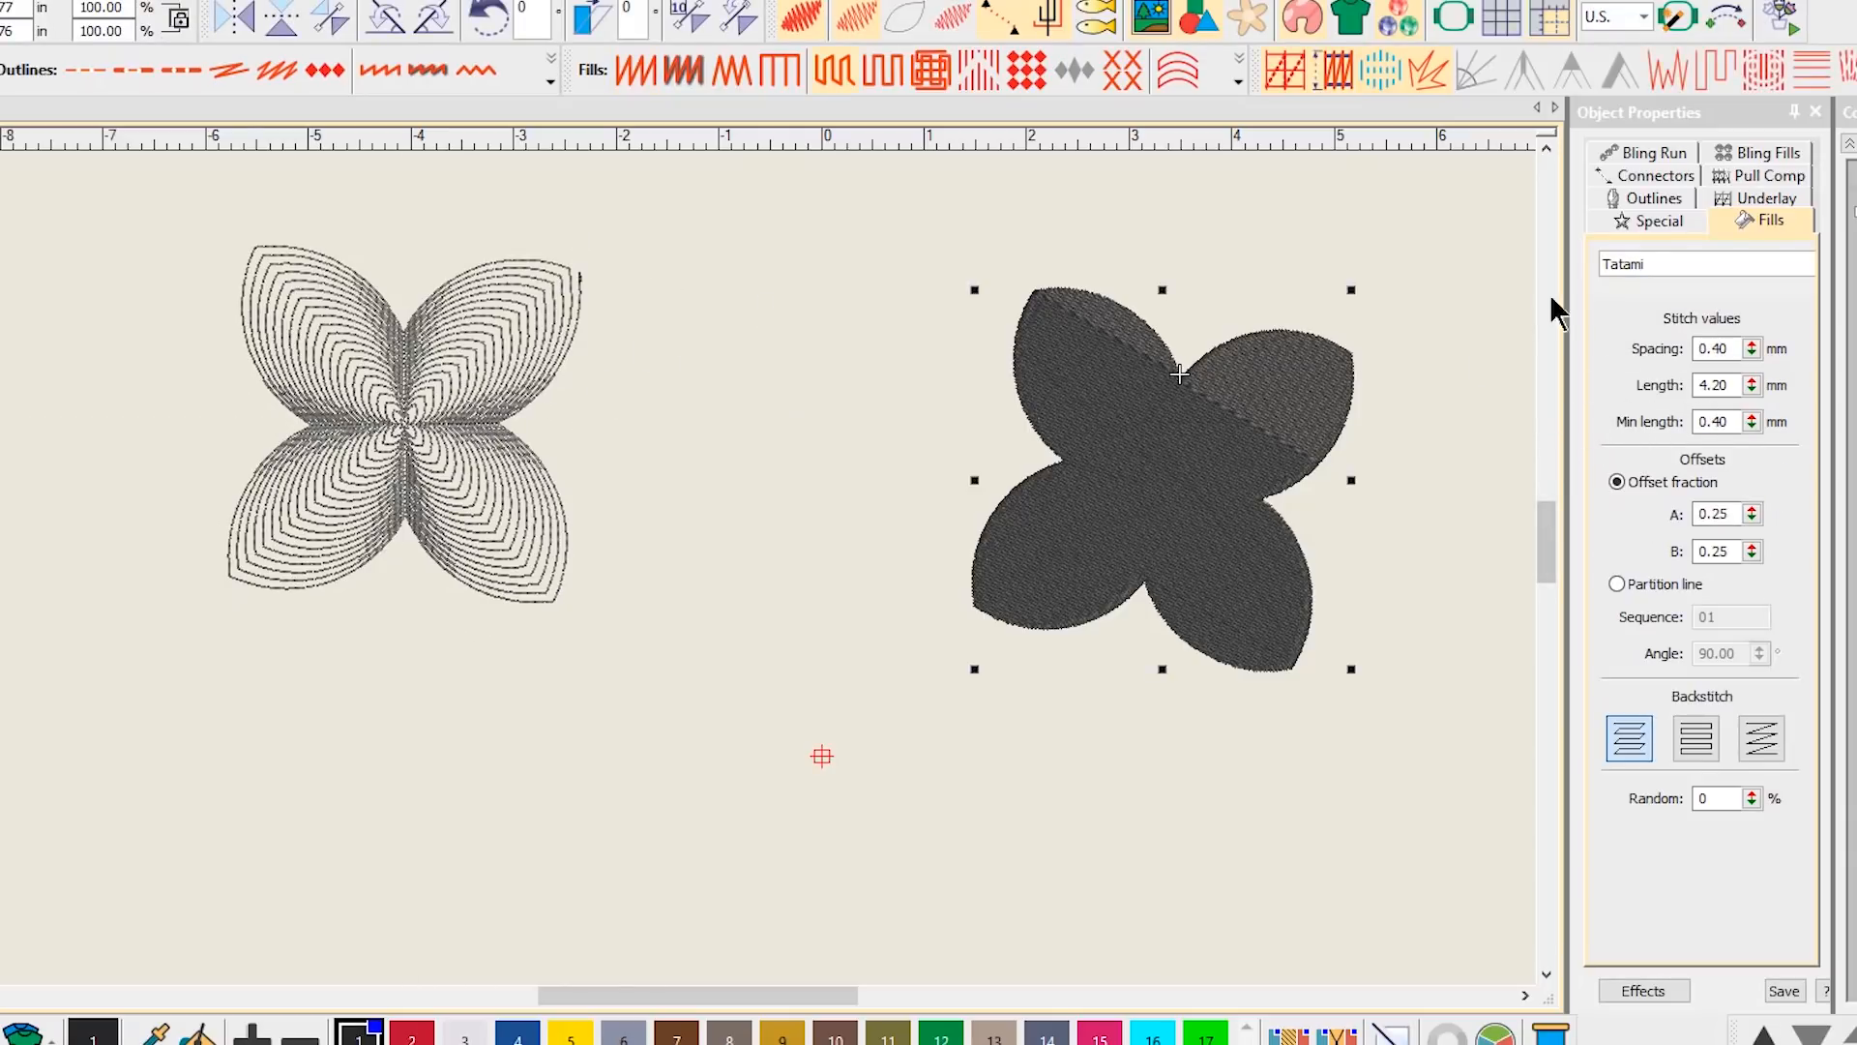
{"action": "left_click", "coordinate": [1238, 82]}
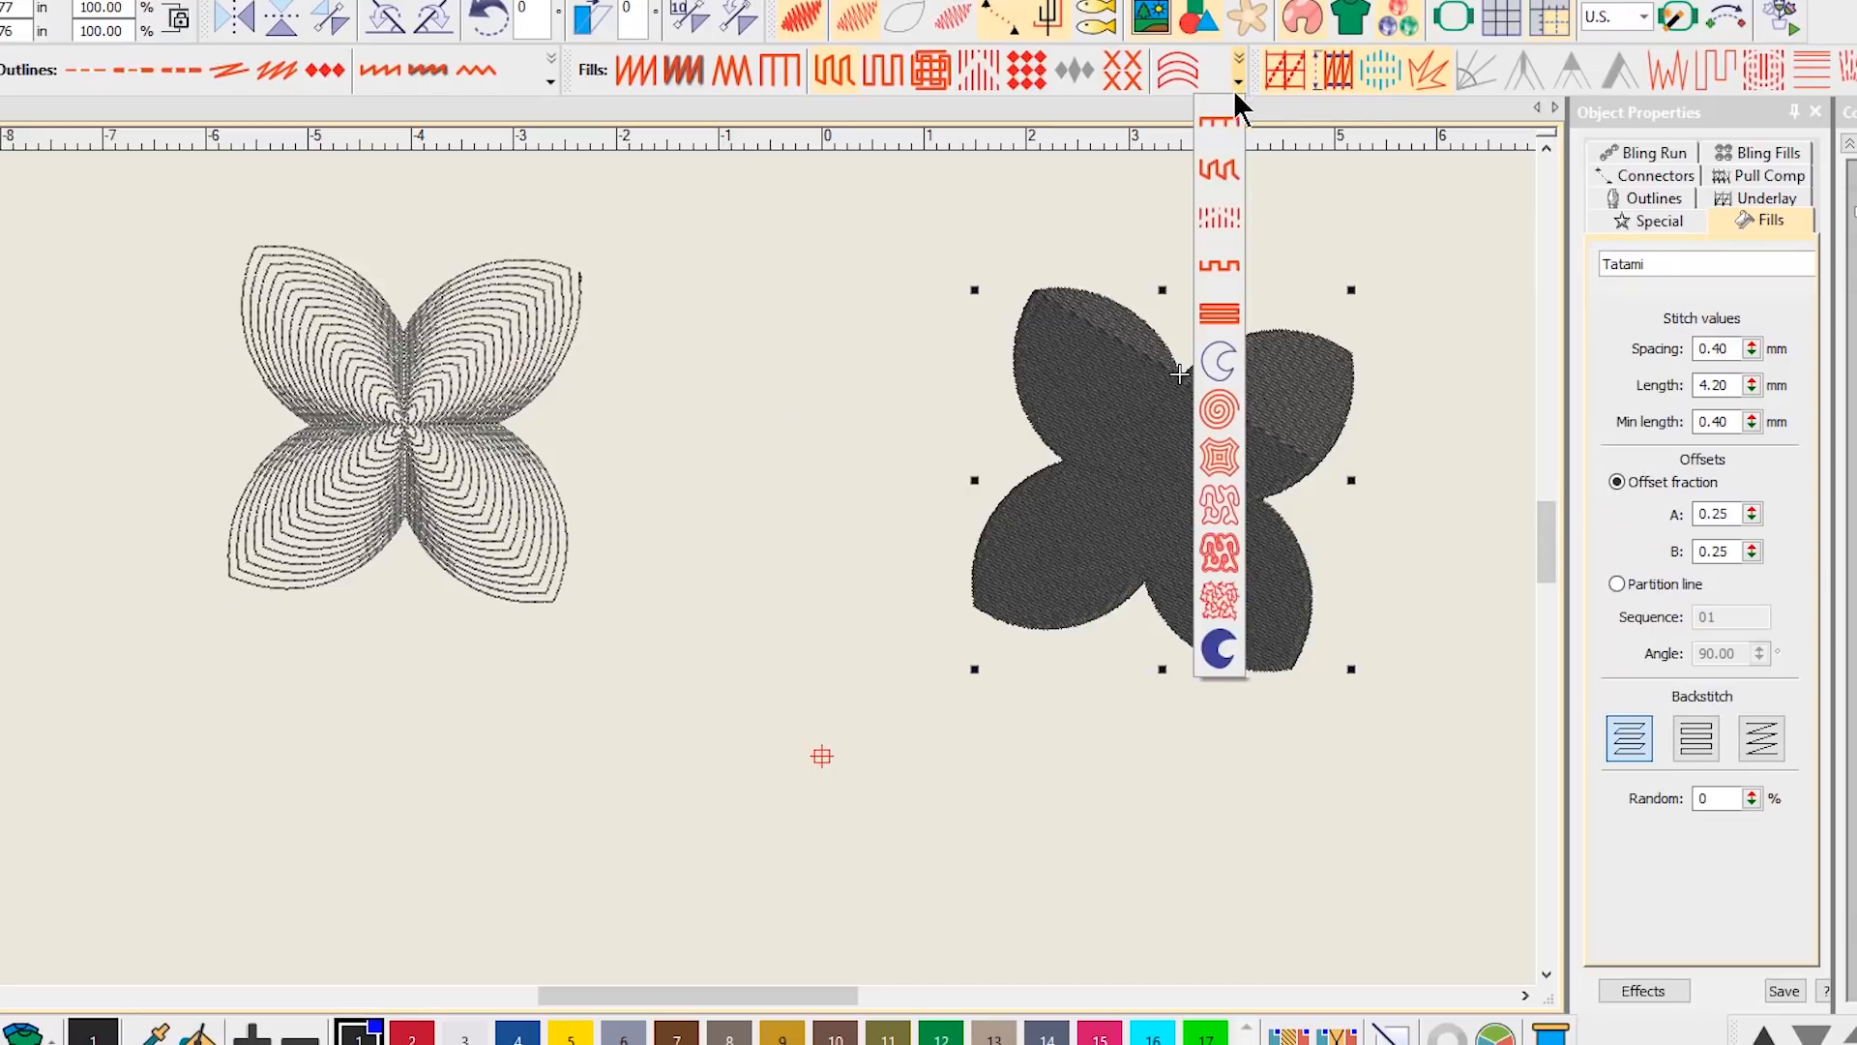
{"action": "left_click", "coordinate": [1217, 408]}
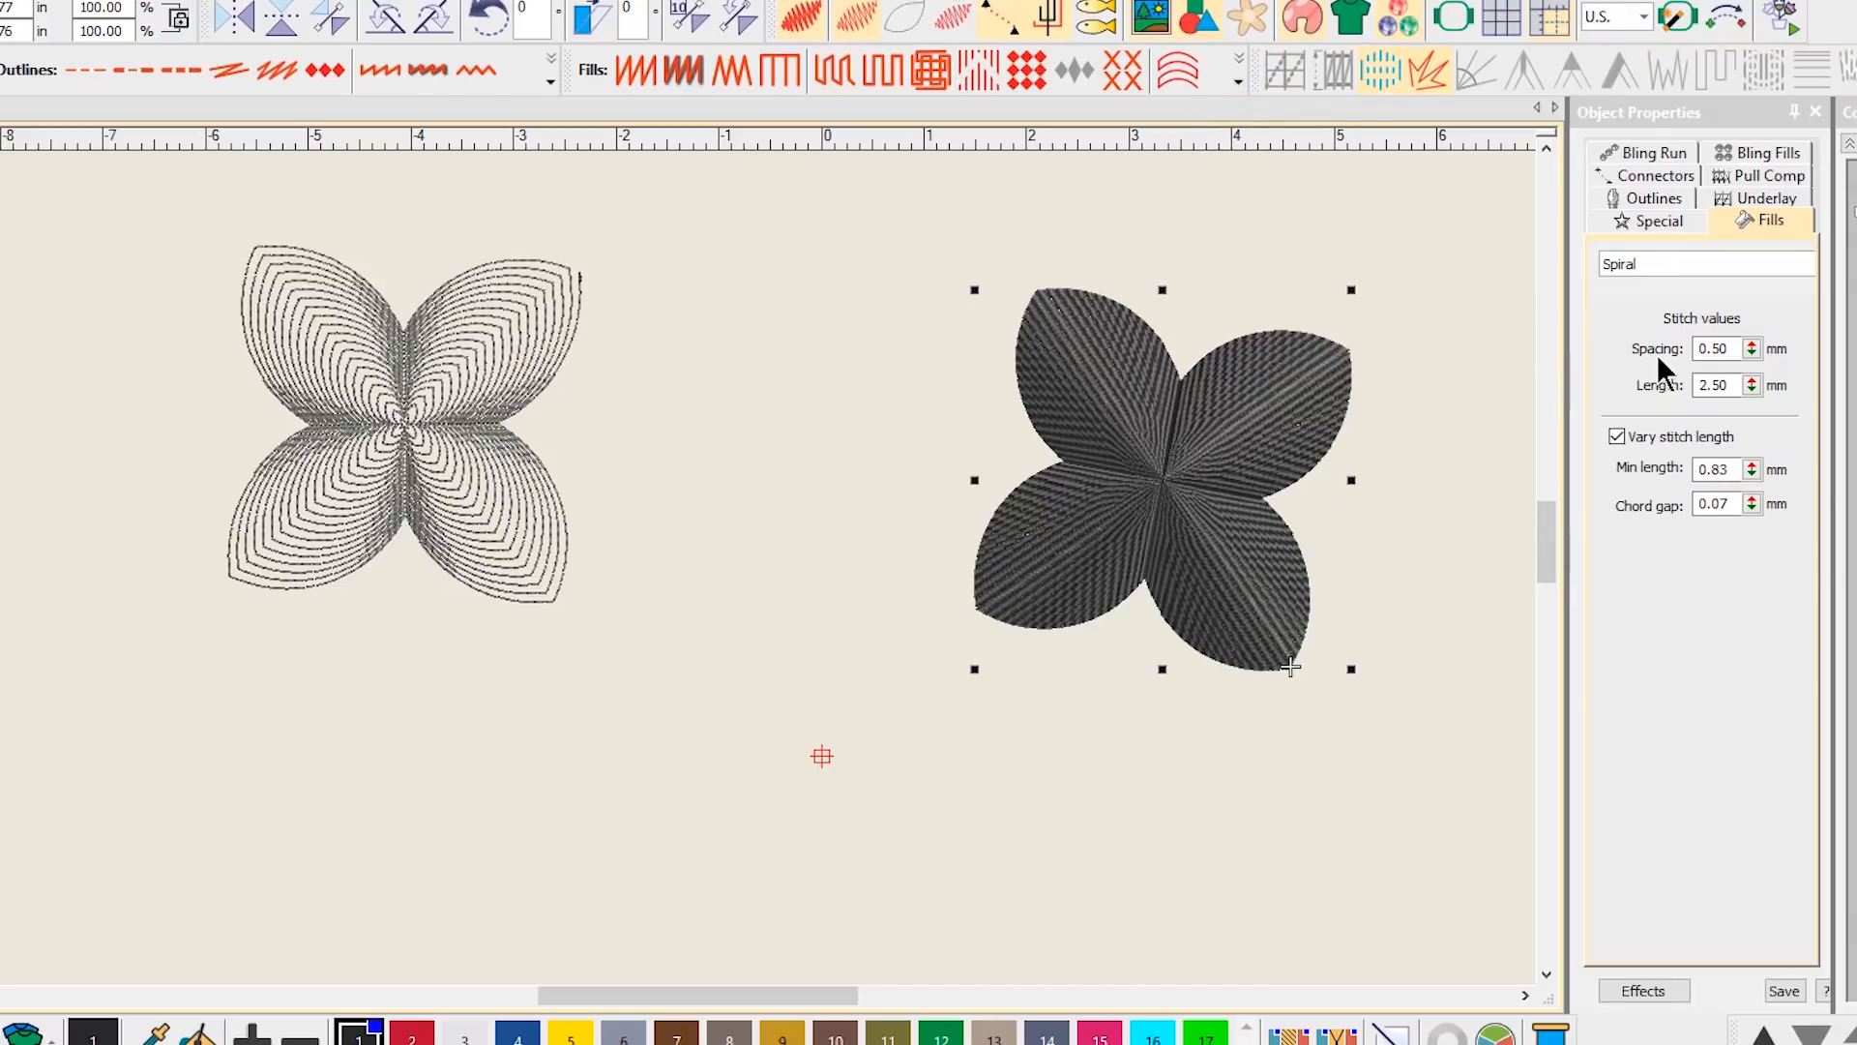
{"action": "double_click", "coordinate": [1719, 348]}
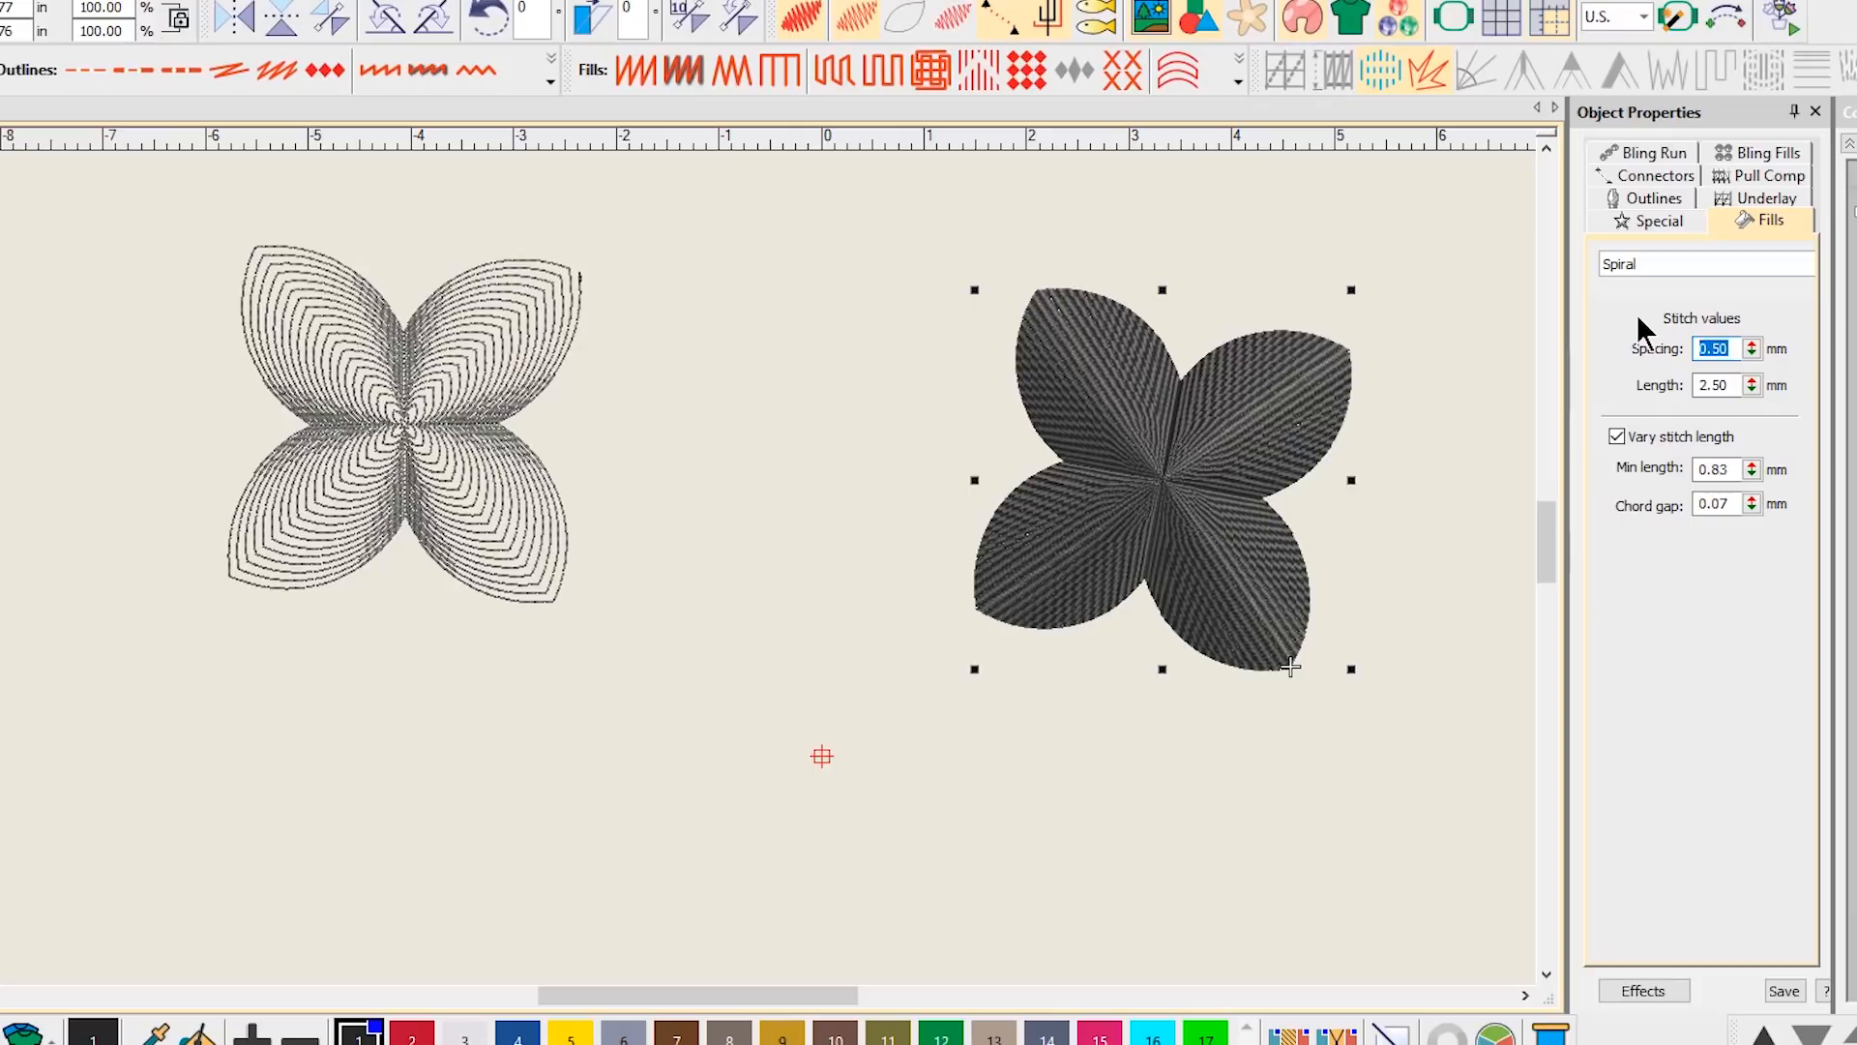
{"action": "type", "text": "7.00"}
{"action": "key", "text": "Return"}
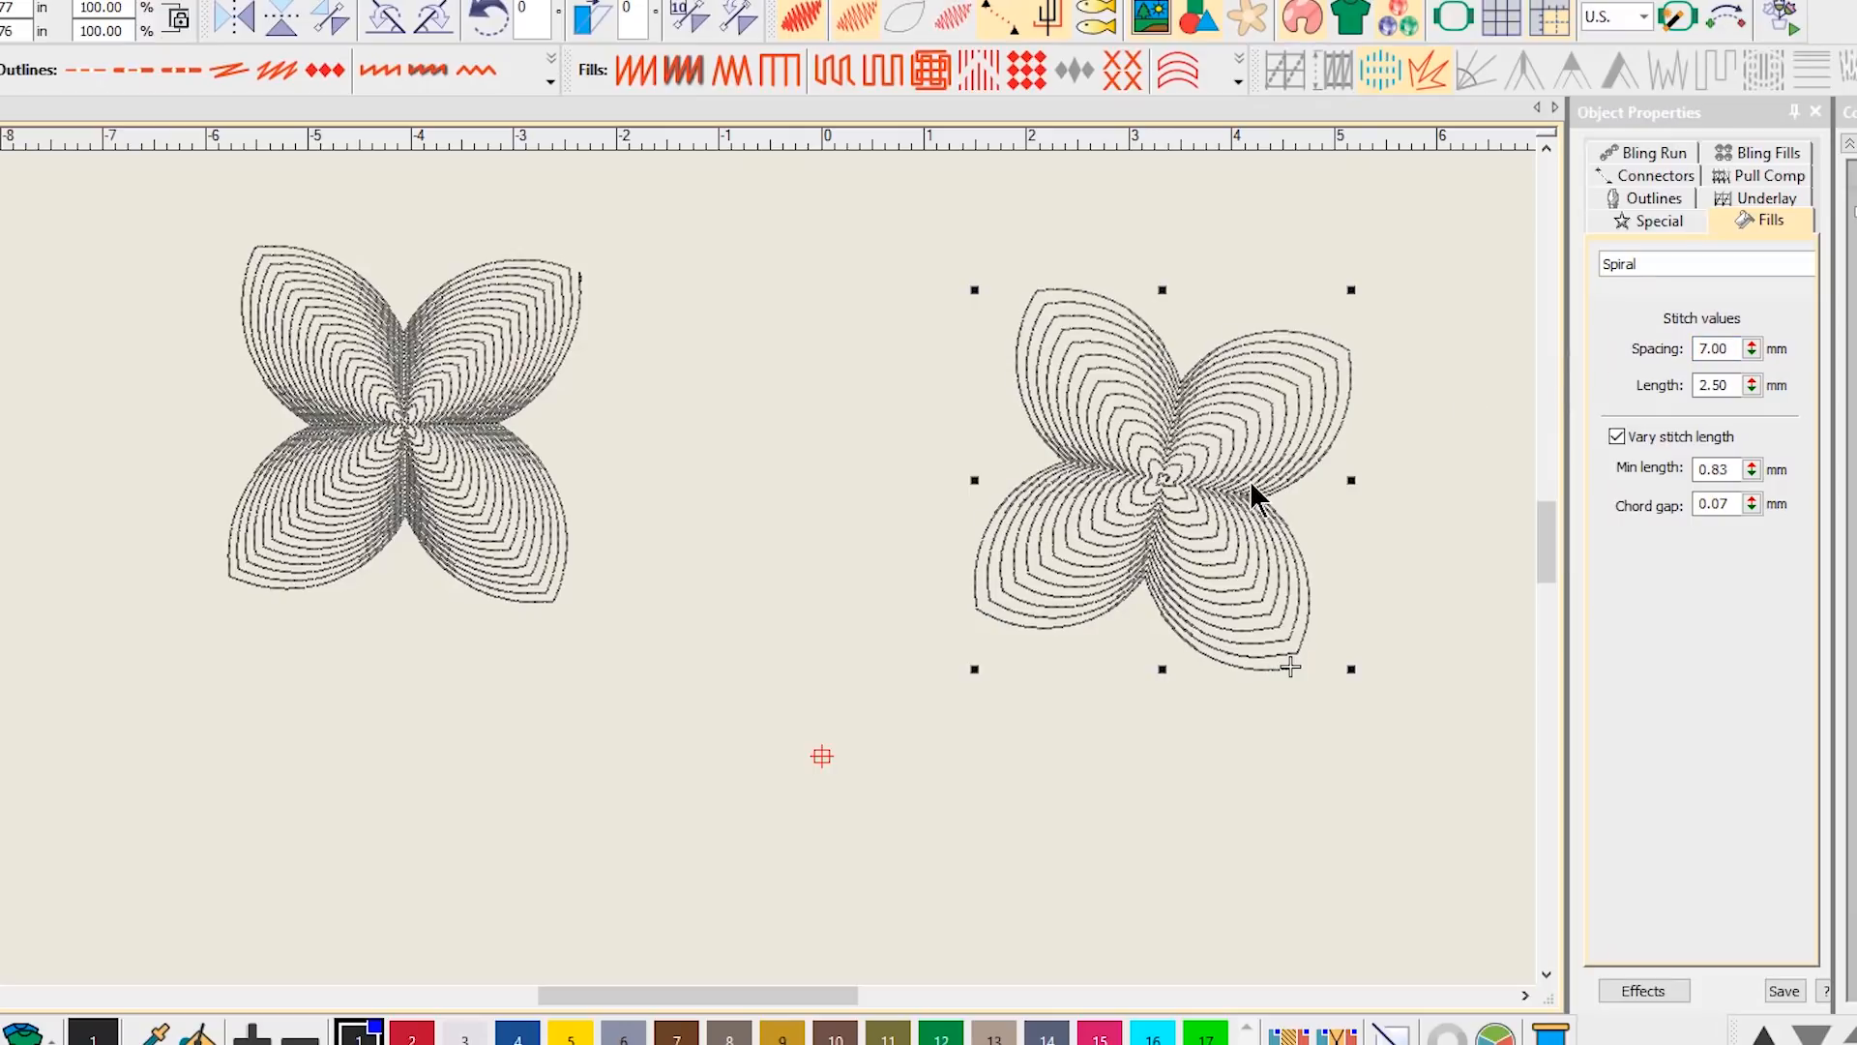
{"action": "left_click_drag", "start_coordinate": [1216, 489], "coordinate": [1012, 435]}
- Reshape the flower with 5.00 mm spacing by shifting its spiral centre point toward the lower-left petal
{"action": "left_click", "coordinate": [407, 399]}
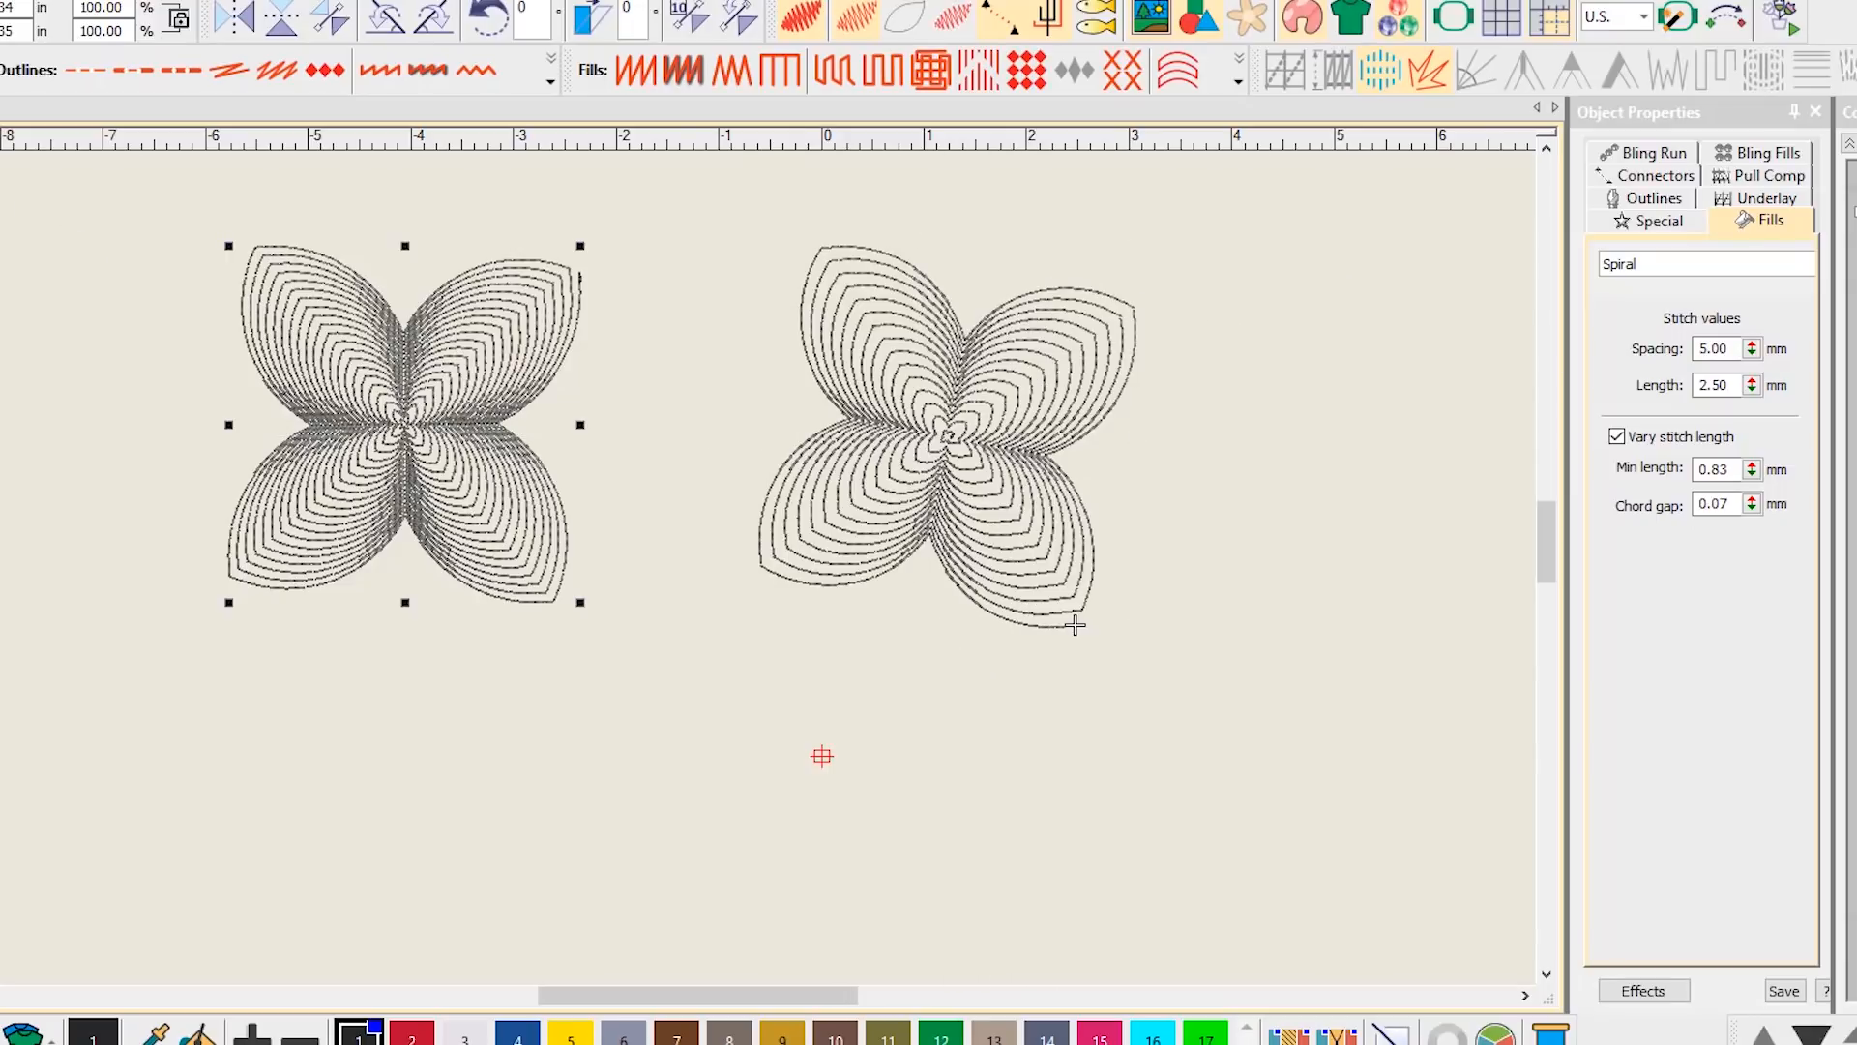
{"action": "key", "text": "h"}
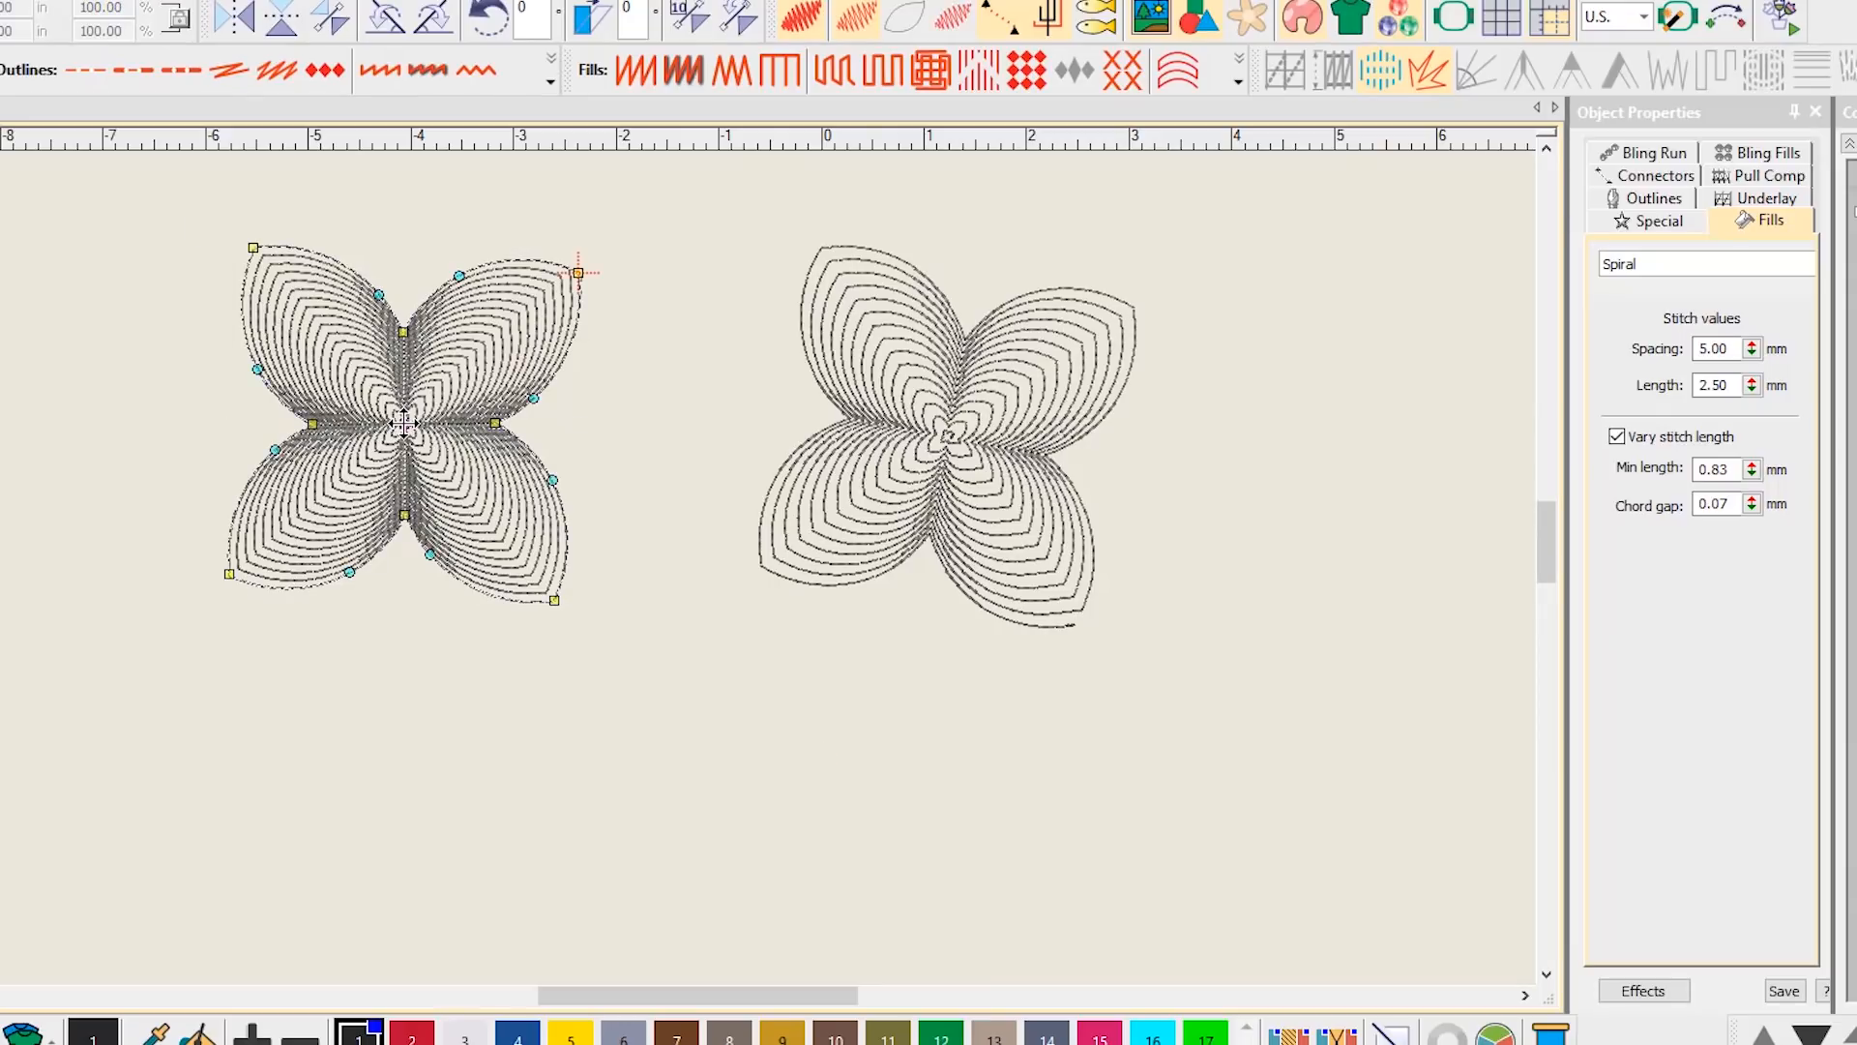
{"action": "left_click_drag", "start_coordinate": [403, 423], "coordinate": [382, 458]}
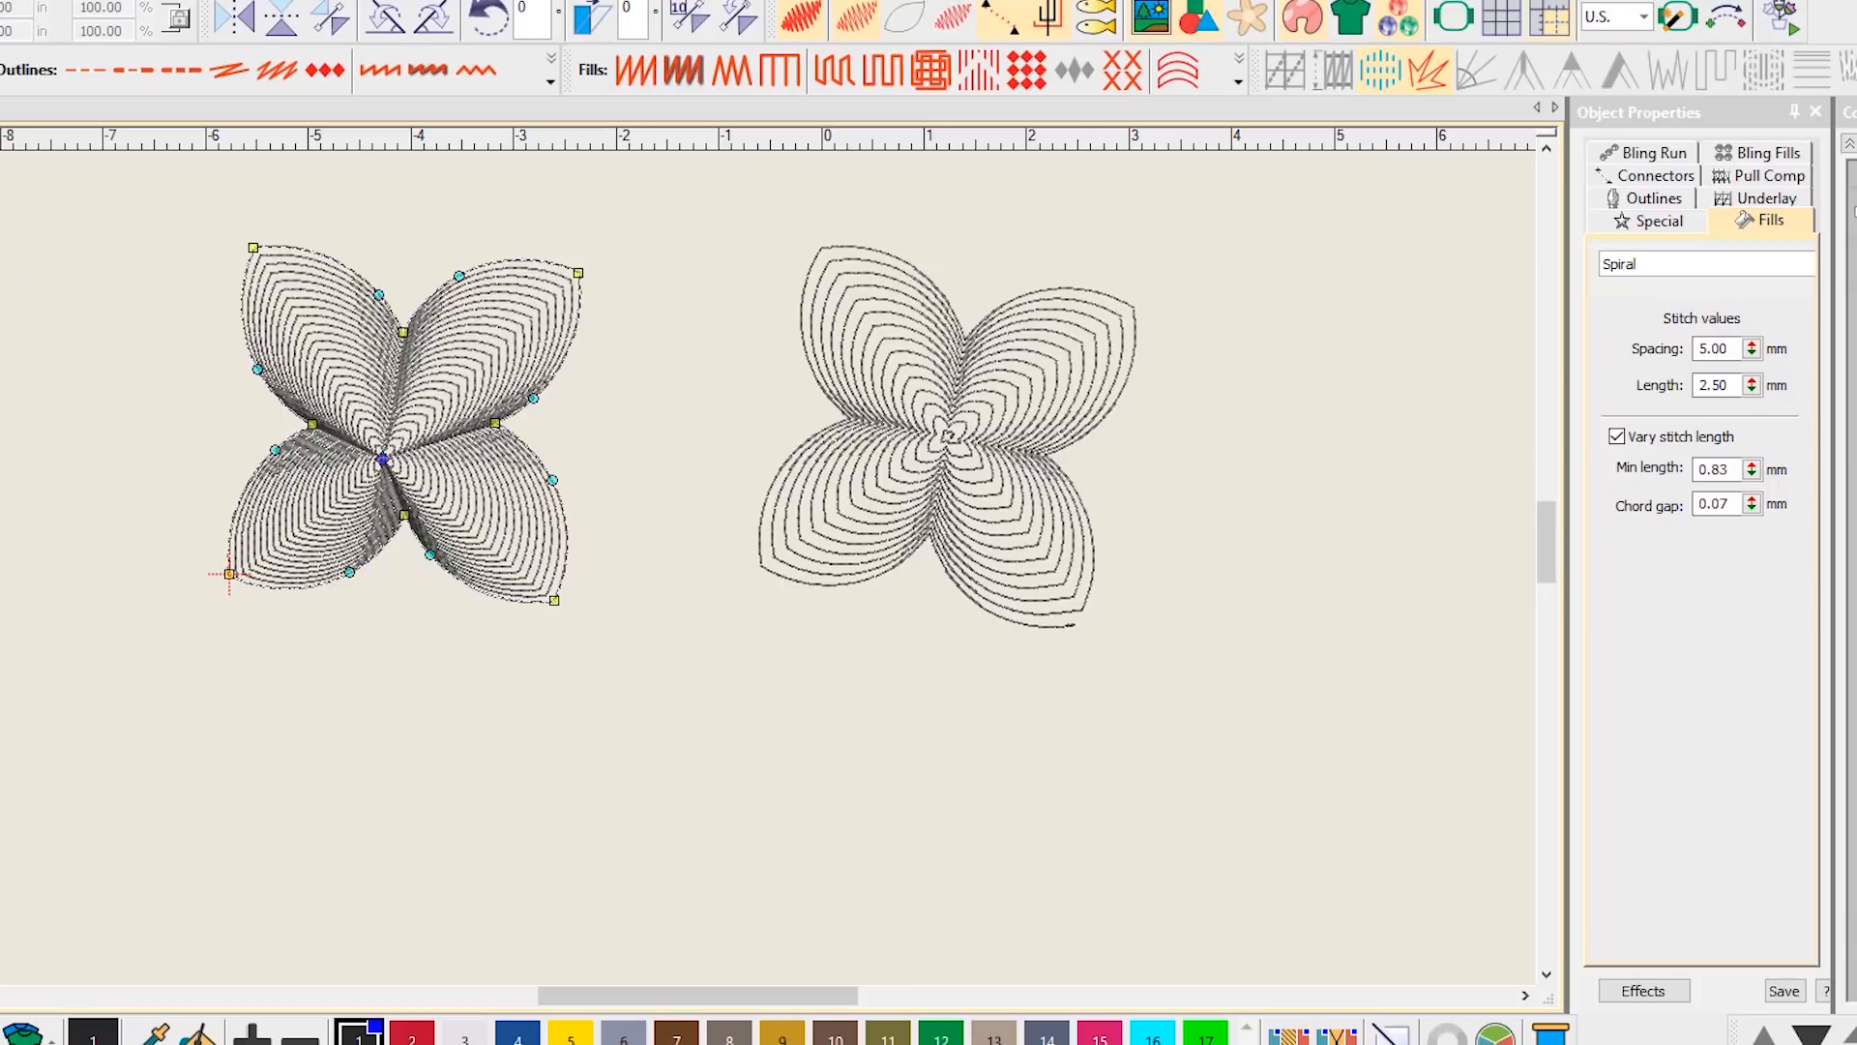
{"action": "key", "text": "Escape"}
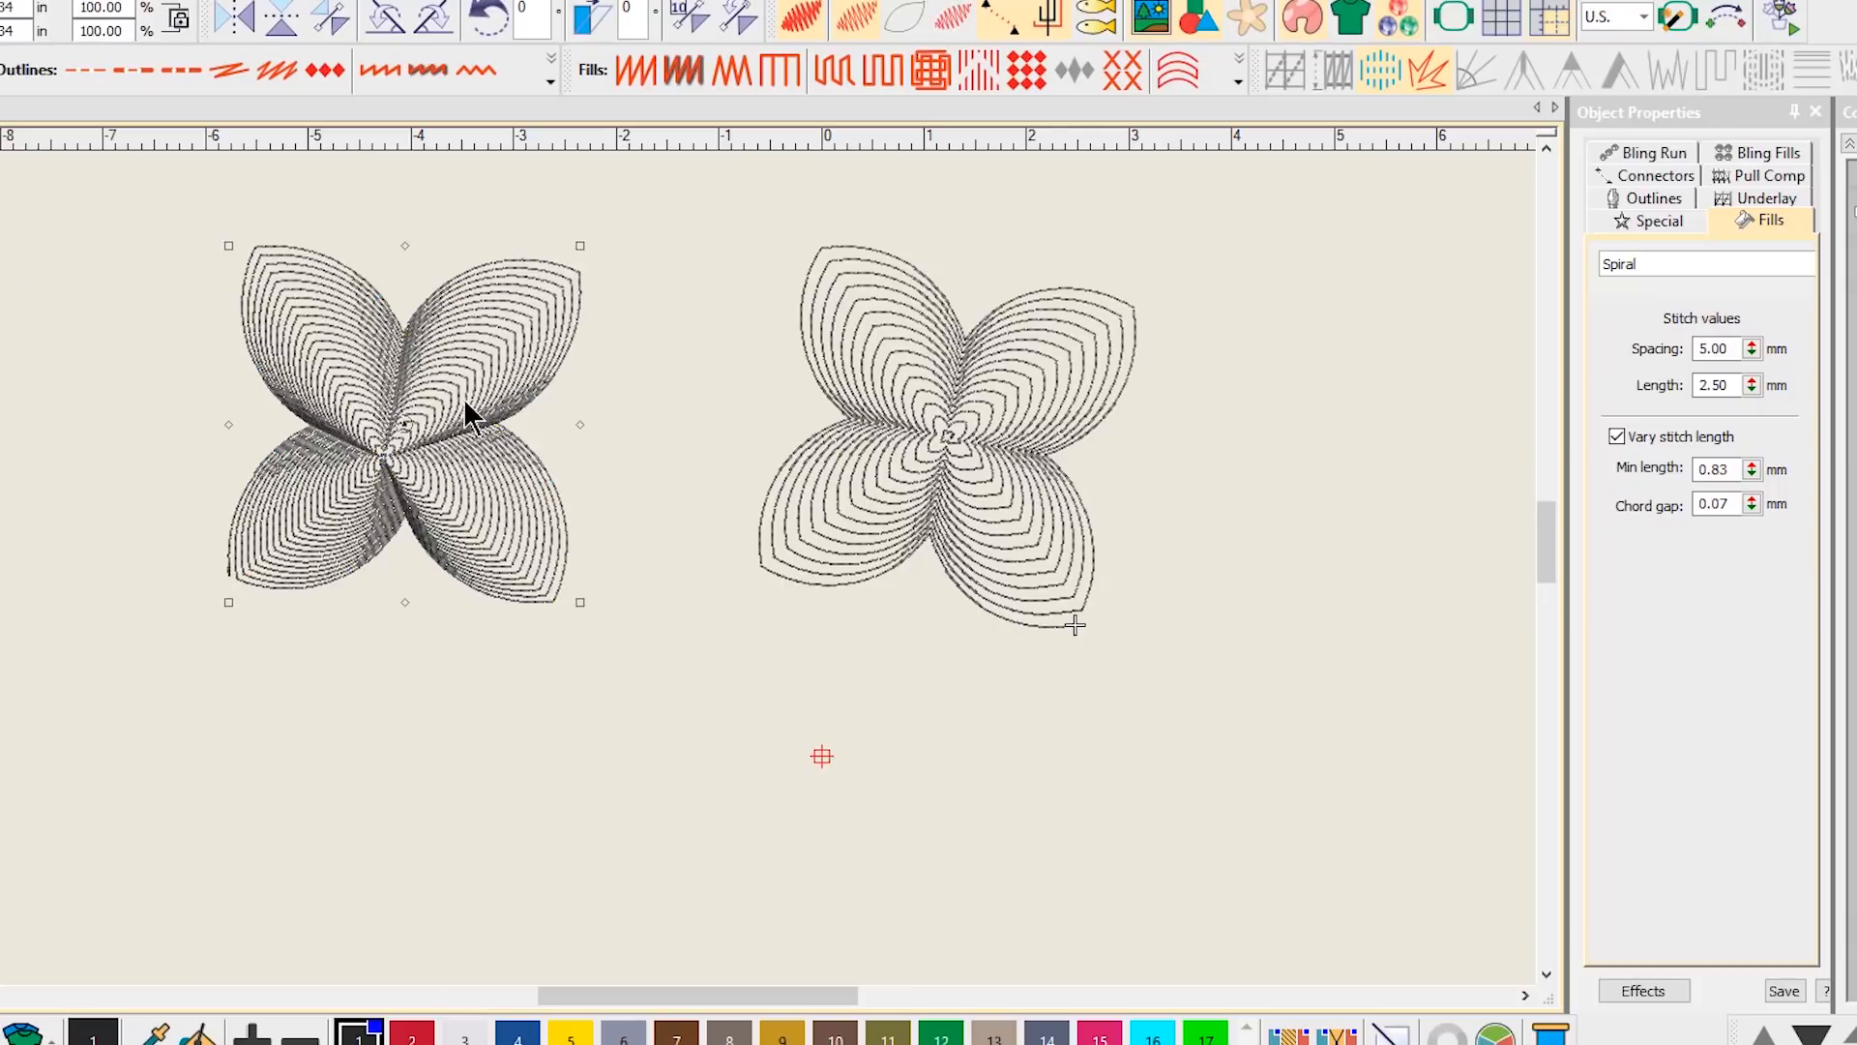
- Delete both spiral-filled flowers from the design
{"action": "left_click_drag", "start_coordinate": [435, 414], "coordinate": [406, 414]}
{"action": "key", "text": "Delete"}
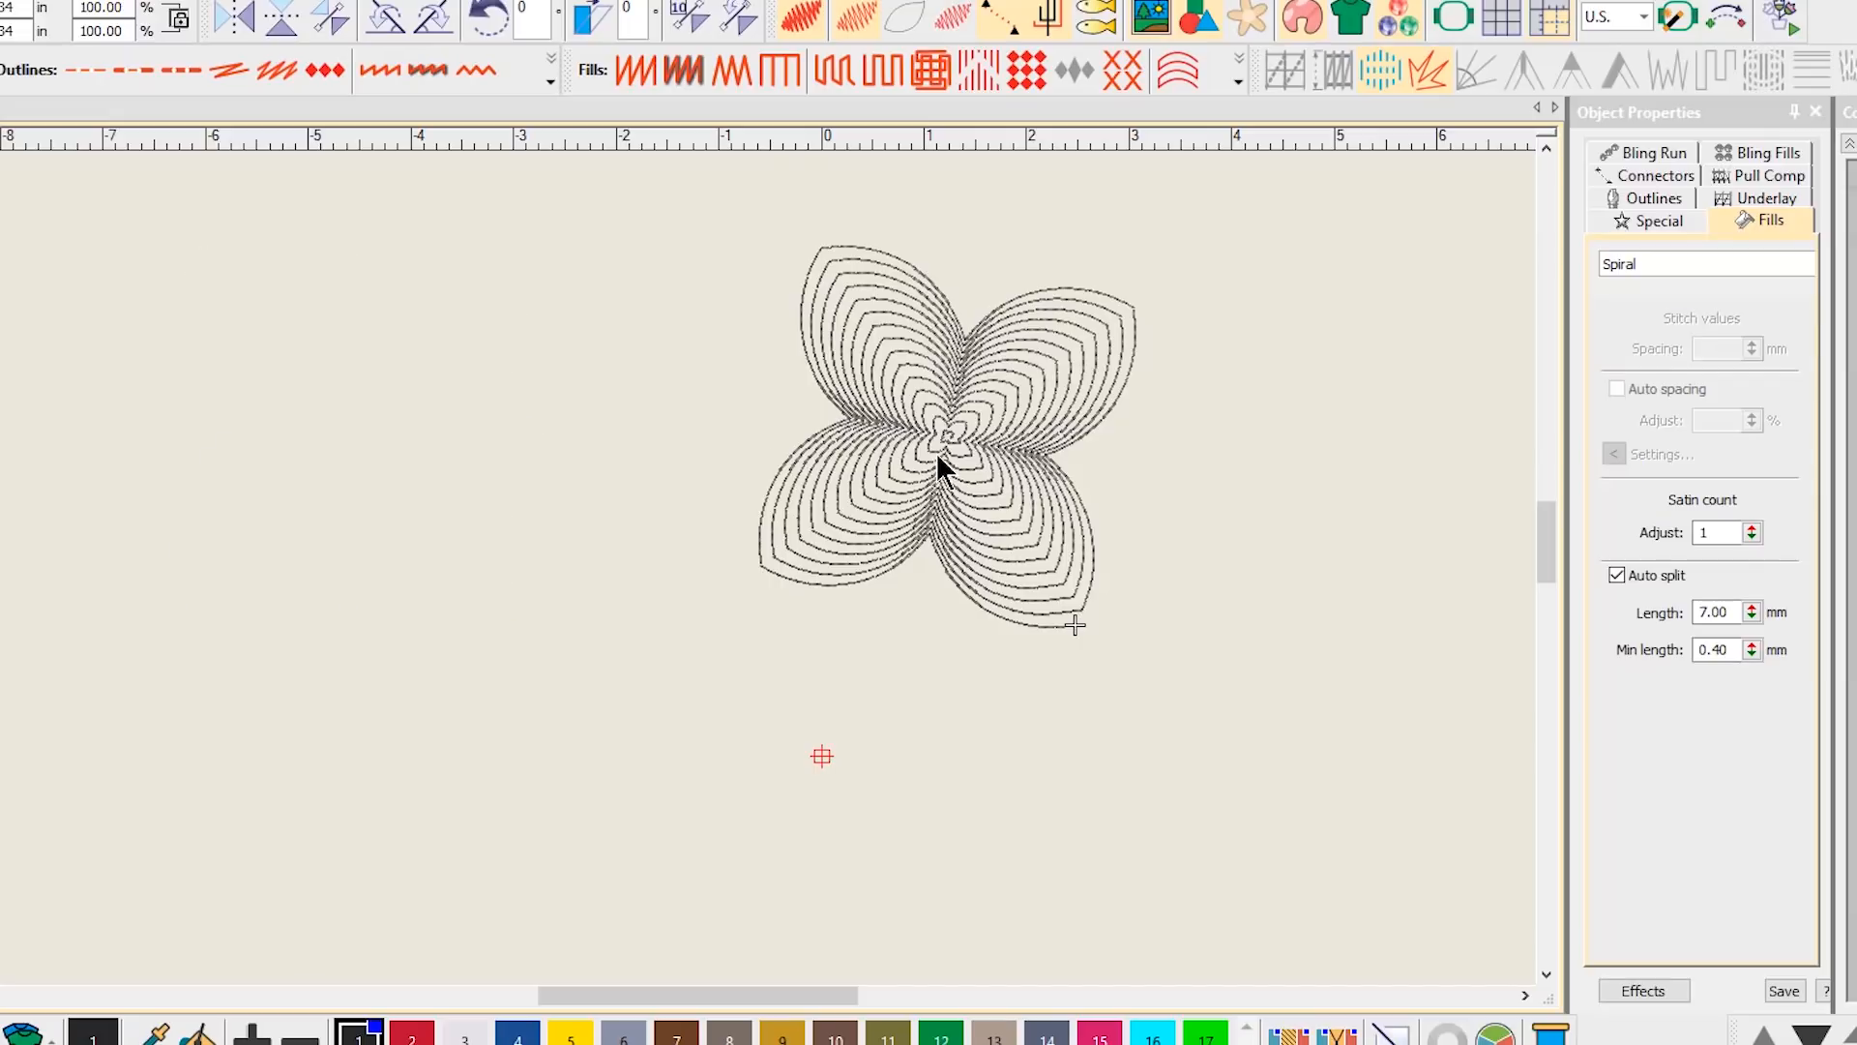
{"action": "key", "text": "Delete"}
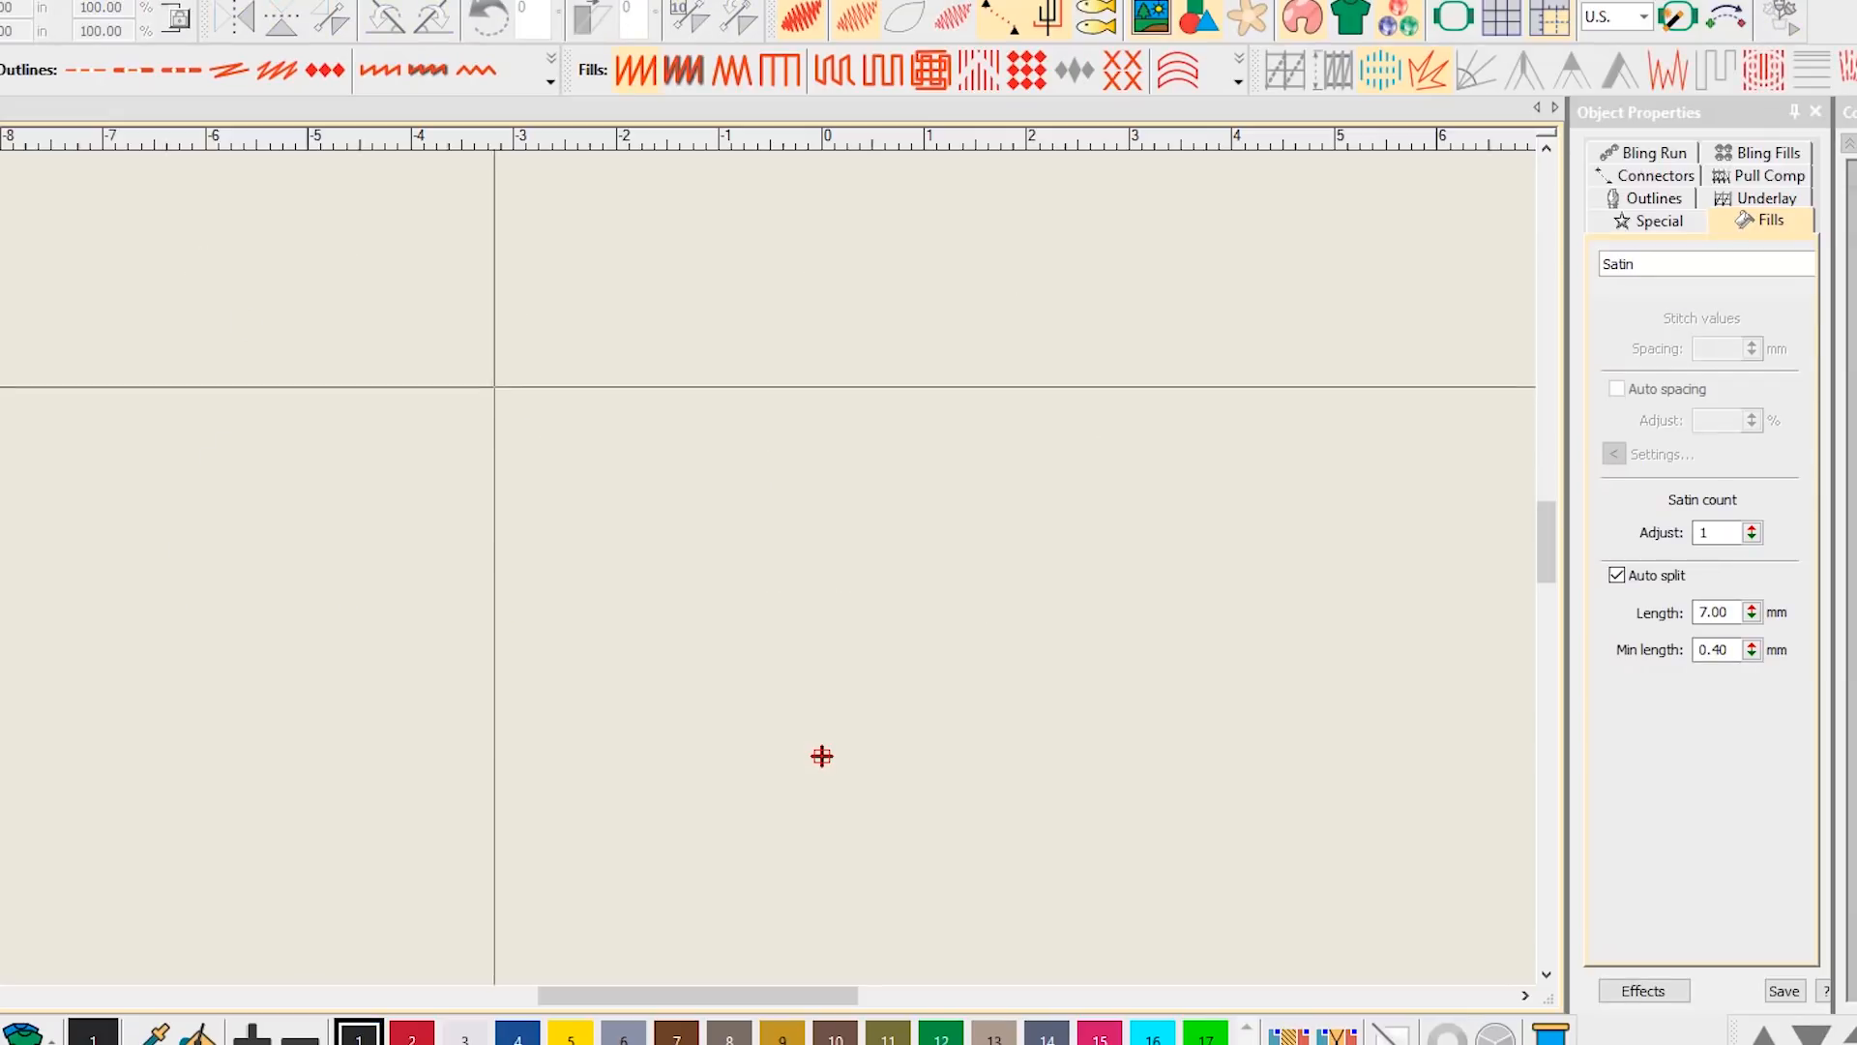
- Draw a satin-filled circle about 5.3 in across and move it down so it is fully in view
{"action": "left_click", "coordinate": [489, 375]}
{"action": "left_click", "coordinate": [699, 538]}
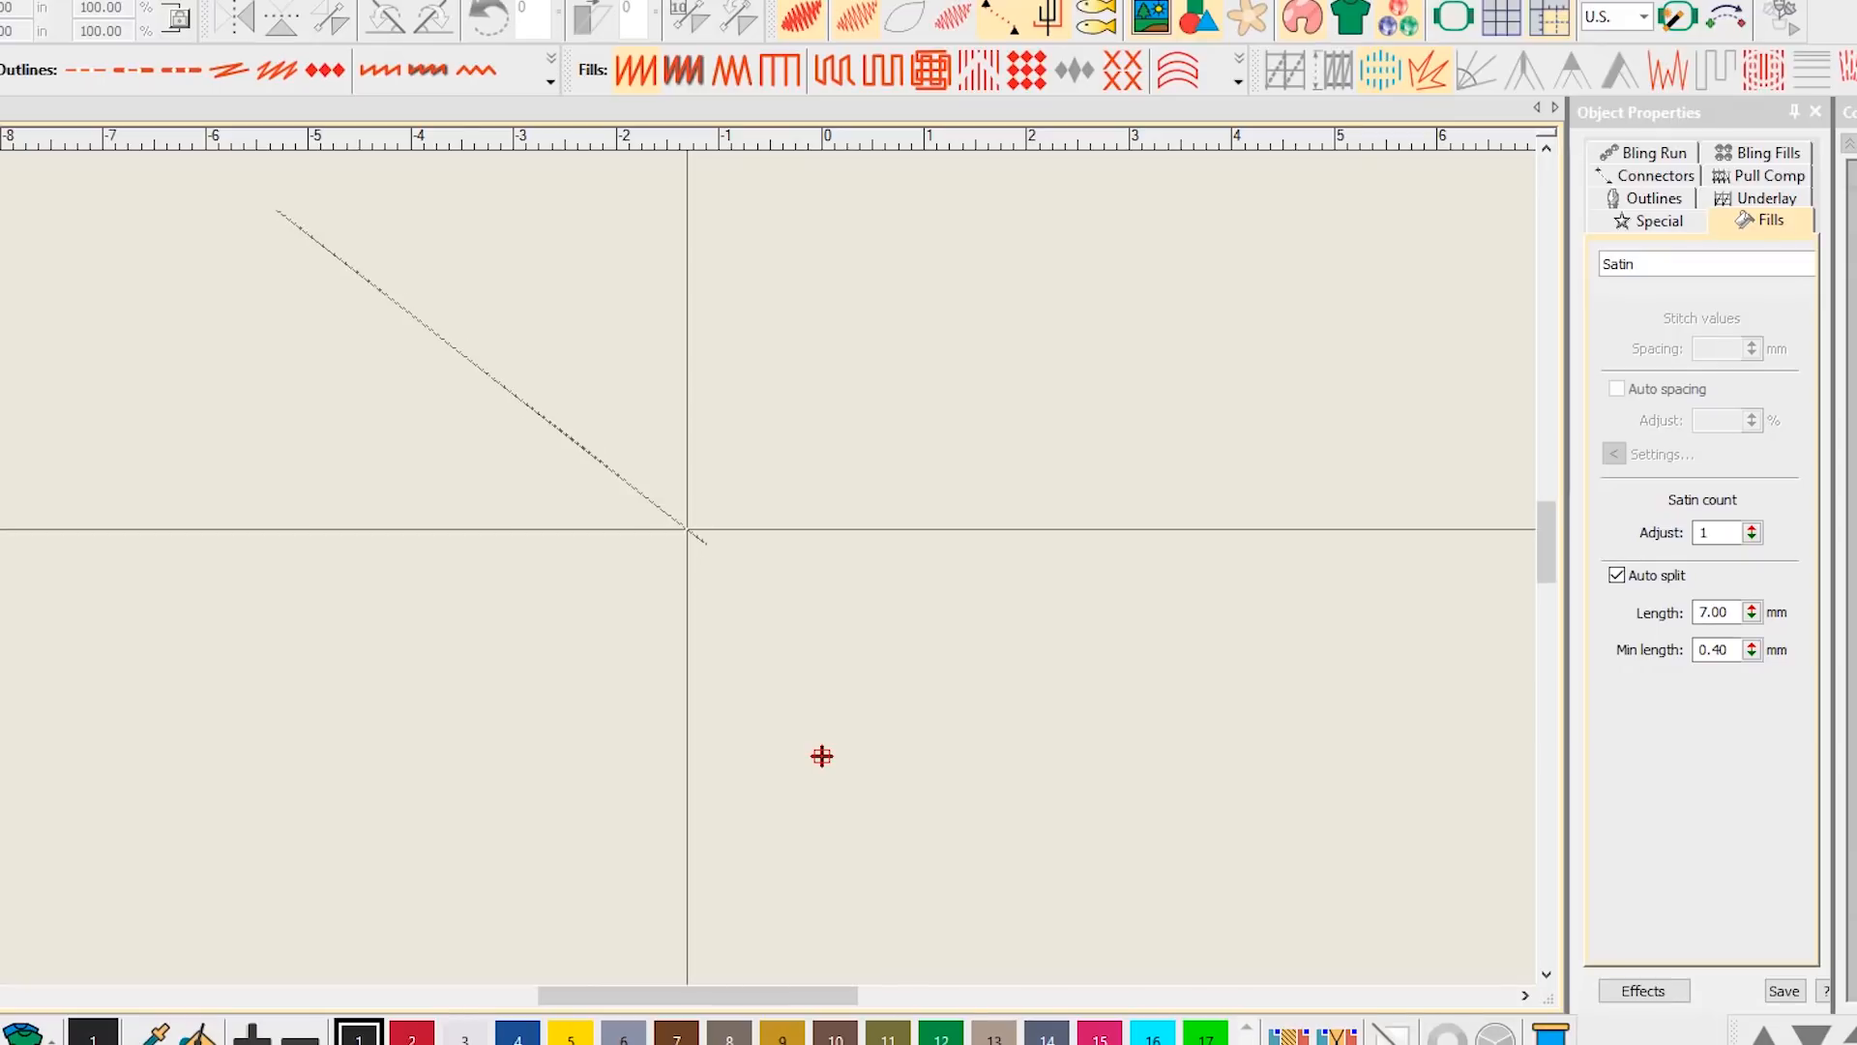
{"action": "key", "text": "Return"}
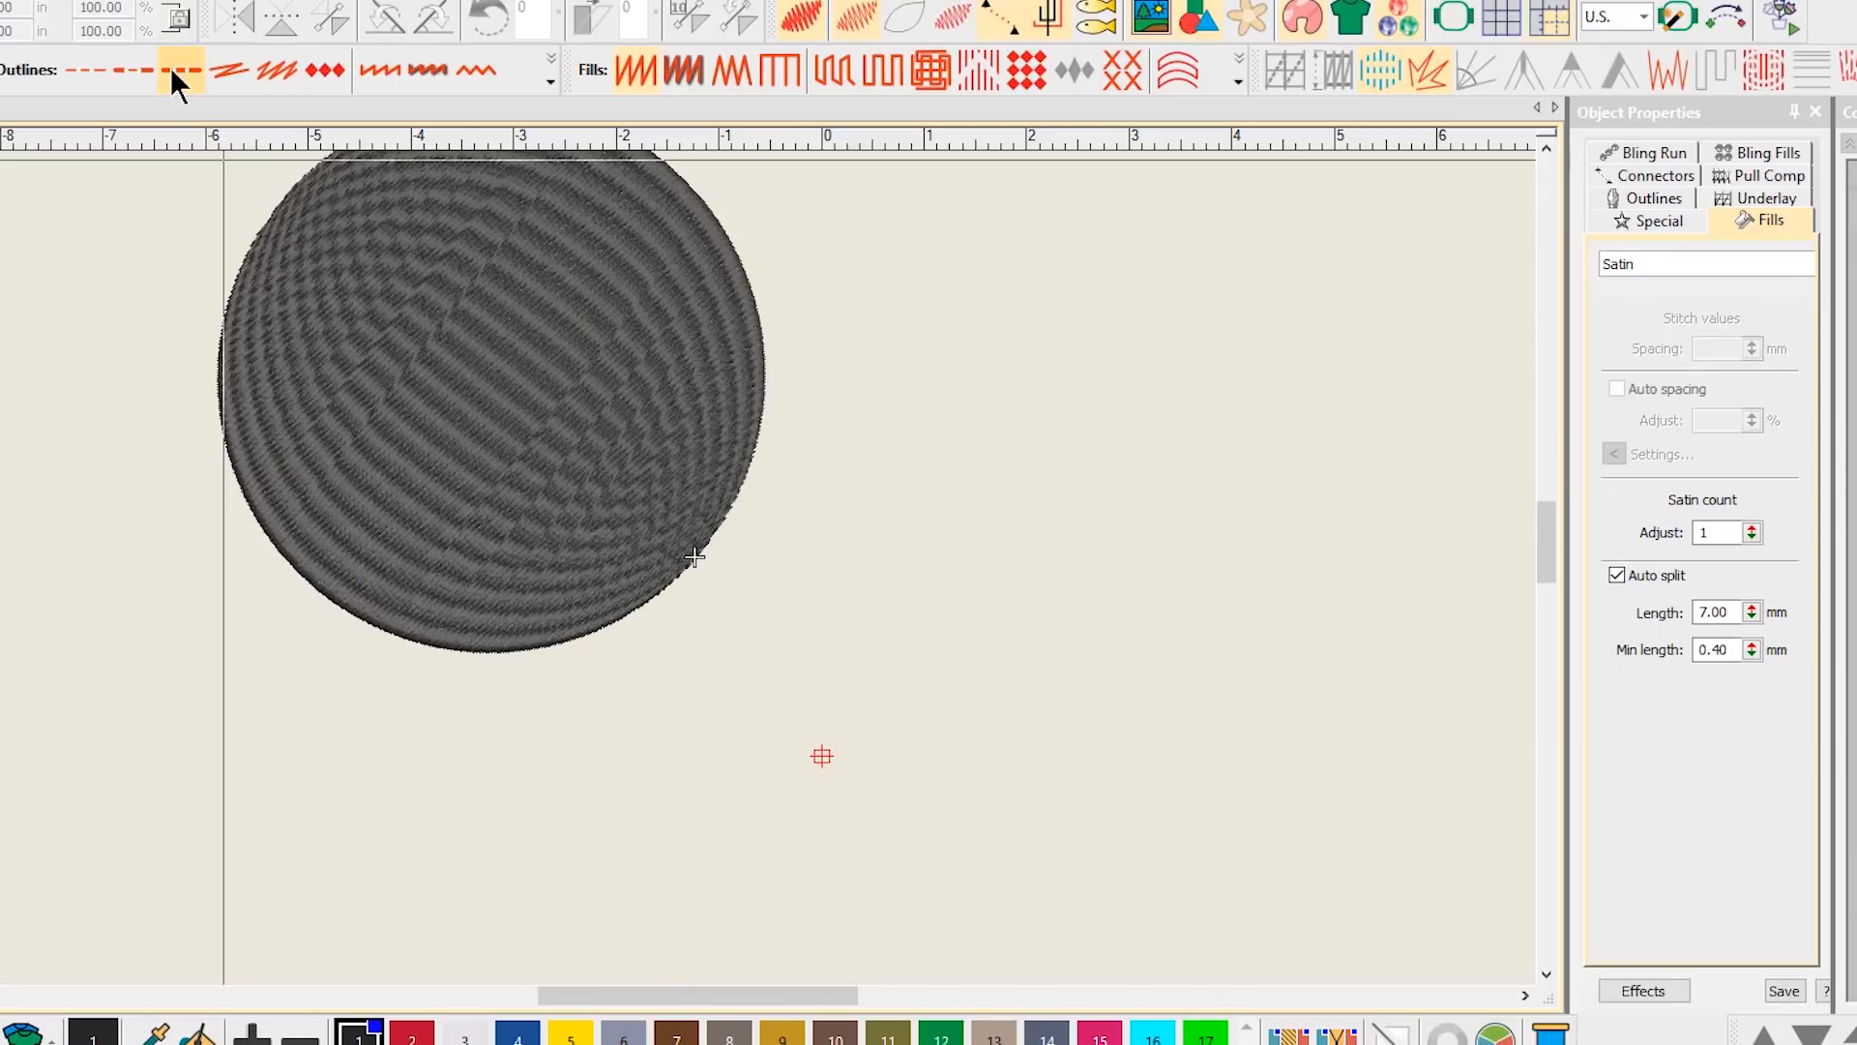
{"action": "left_click_drag", "start_coordinate": [513, 360], "coordinate": [598, 476]}
- Change the circle's fill to Spiral and set its stitch spacing to 6.00 mm
{"action": "left_click", "coordinate": [1237, 81]}
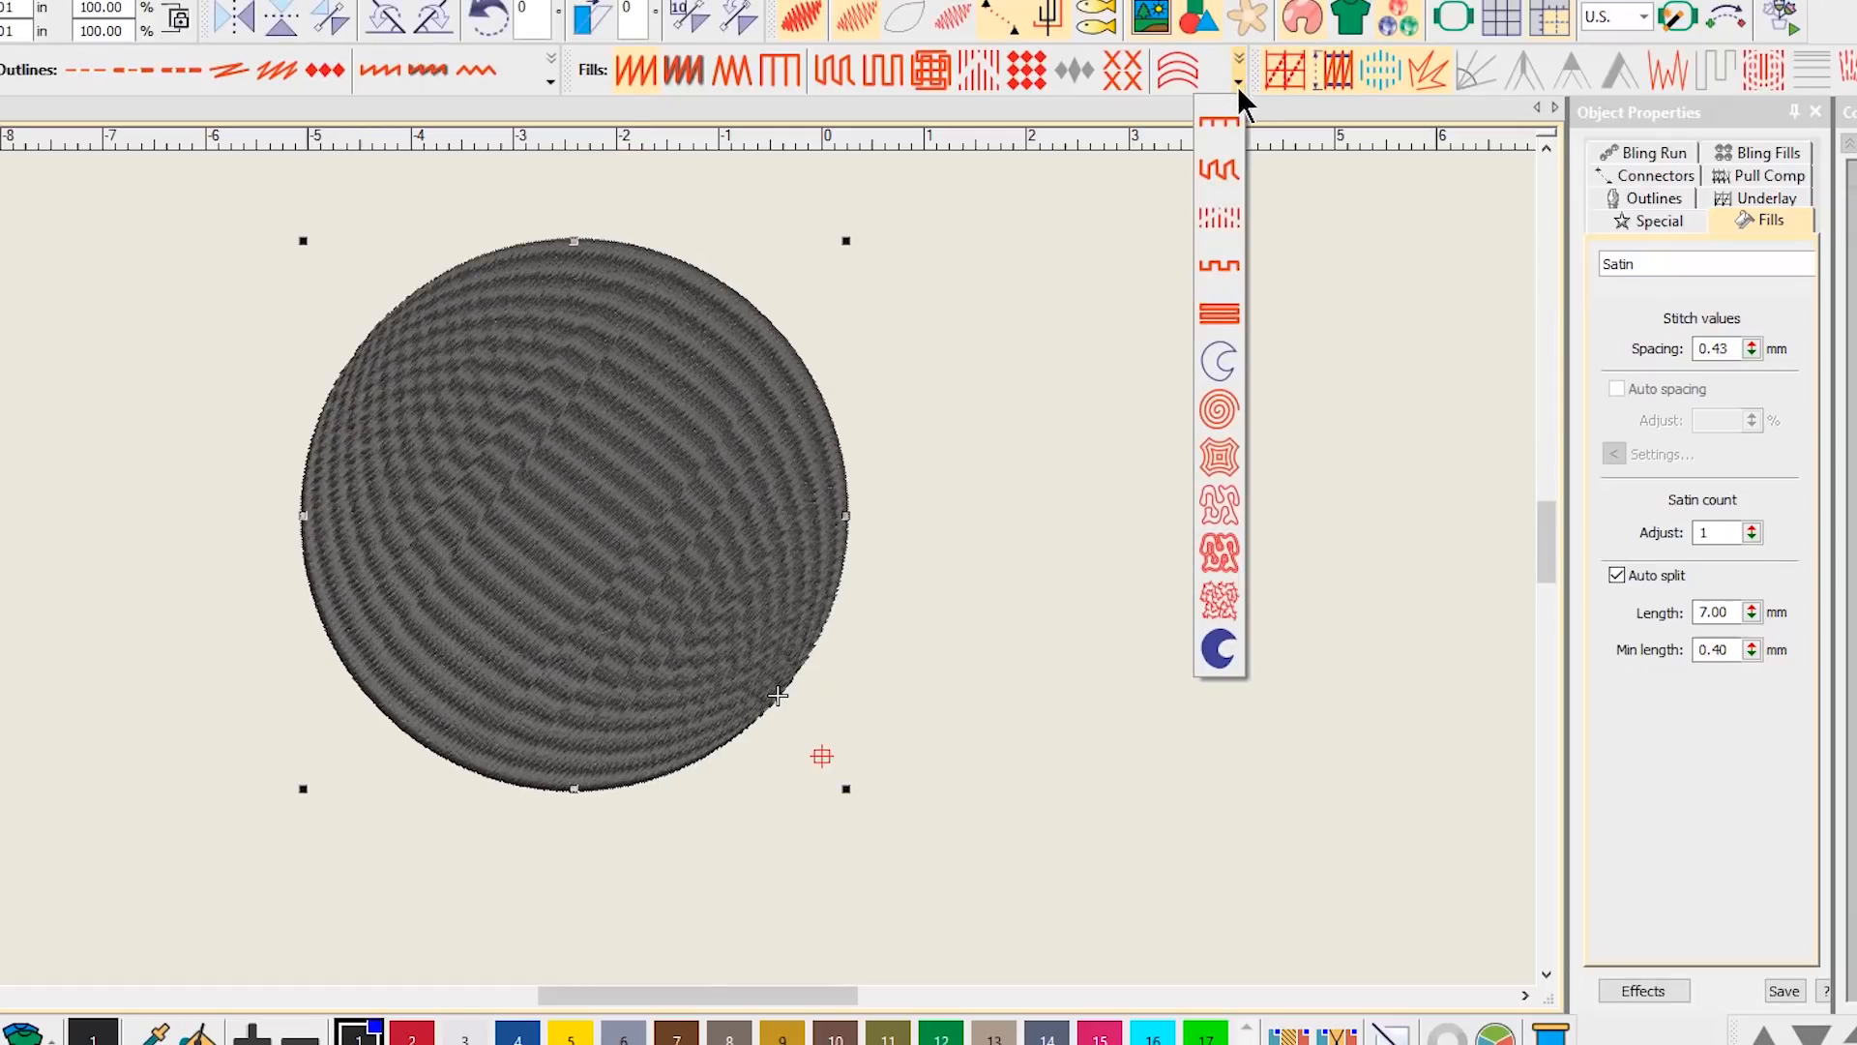
{"action": "left_click", "coordinate": [1216, 407]}
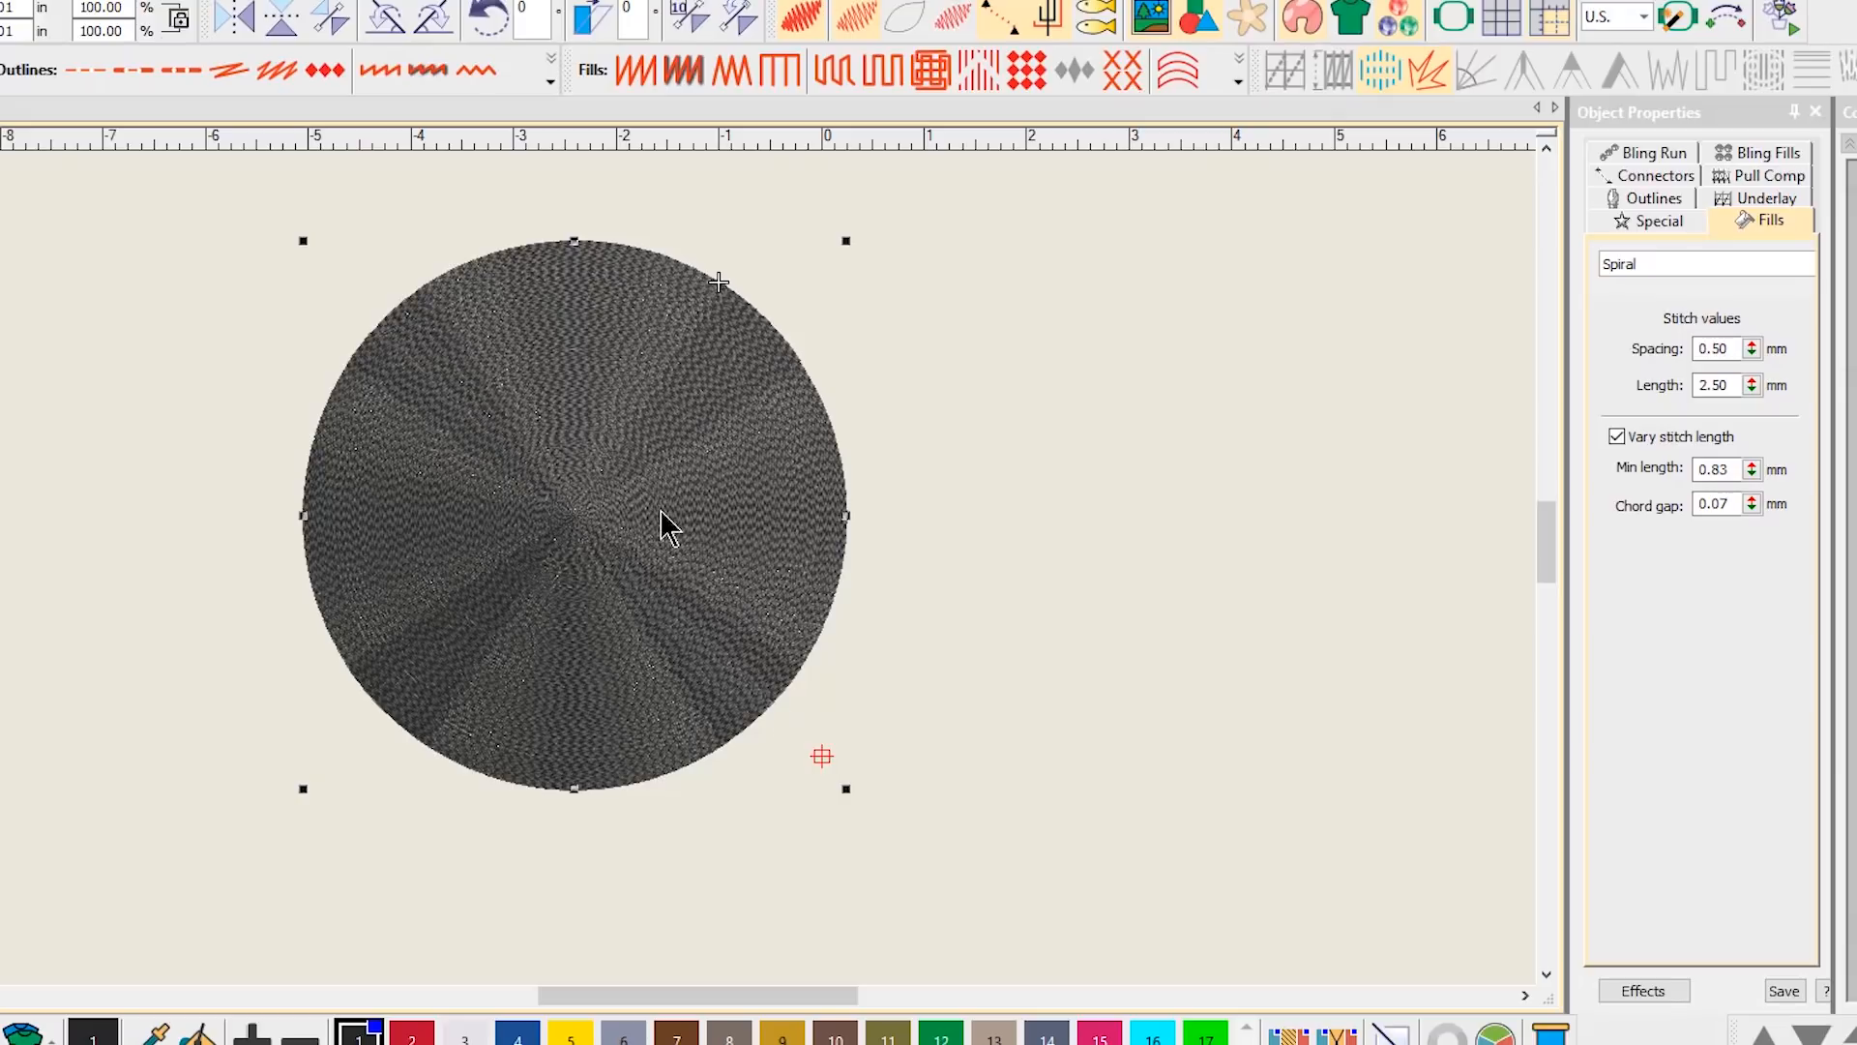
{"action": "double_click", "coordinate": [1737, 350]}
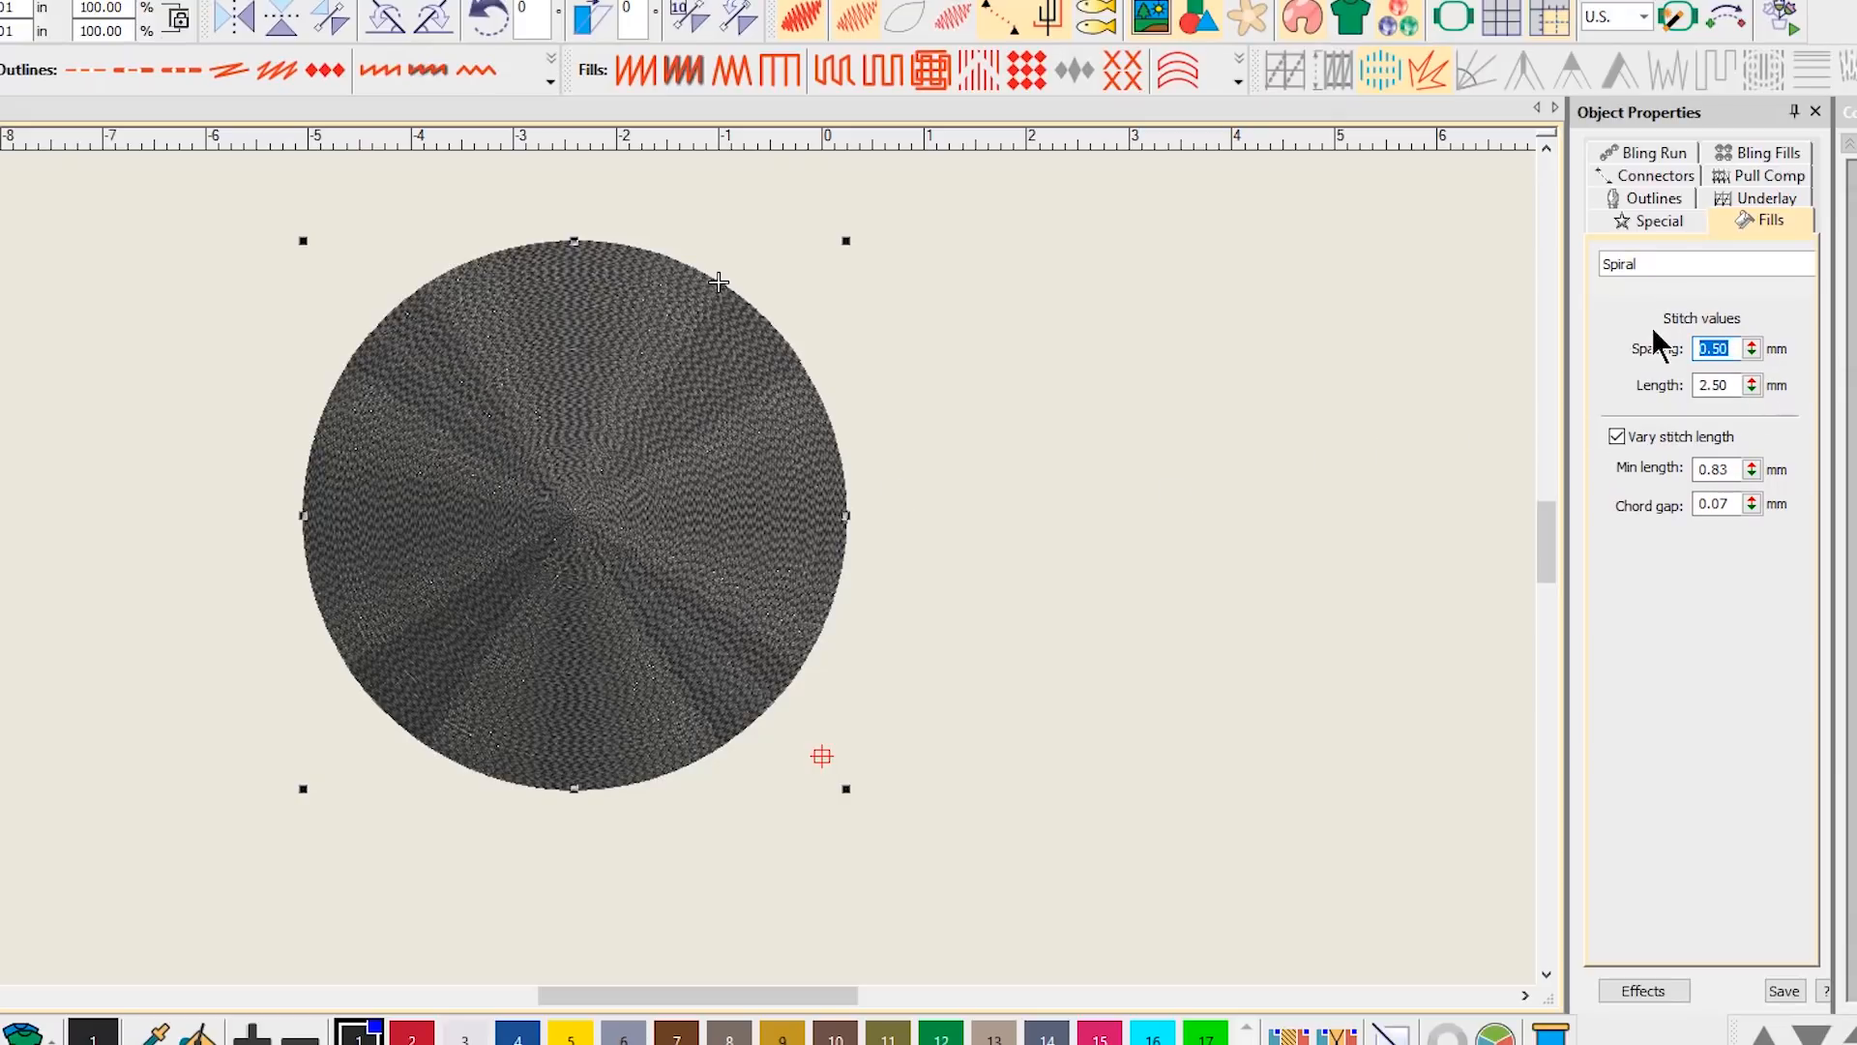
{"action": "type", "text": "6.00"}
{"action": "key", "text": "Return"}
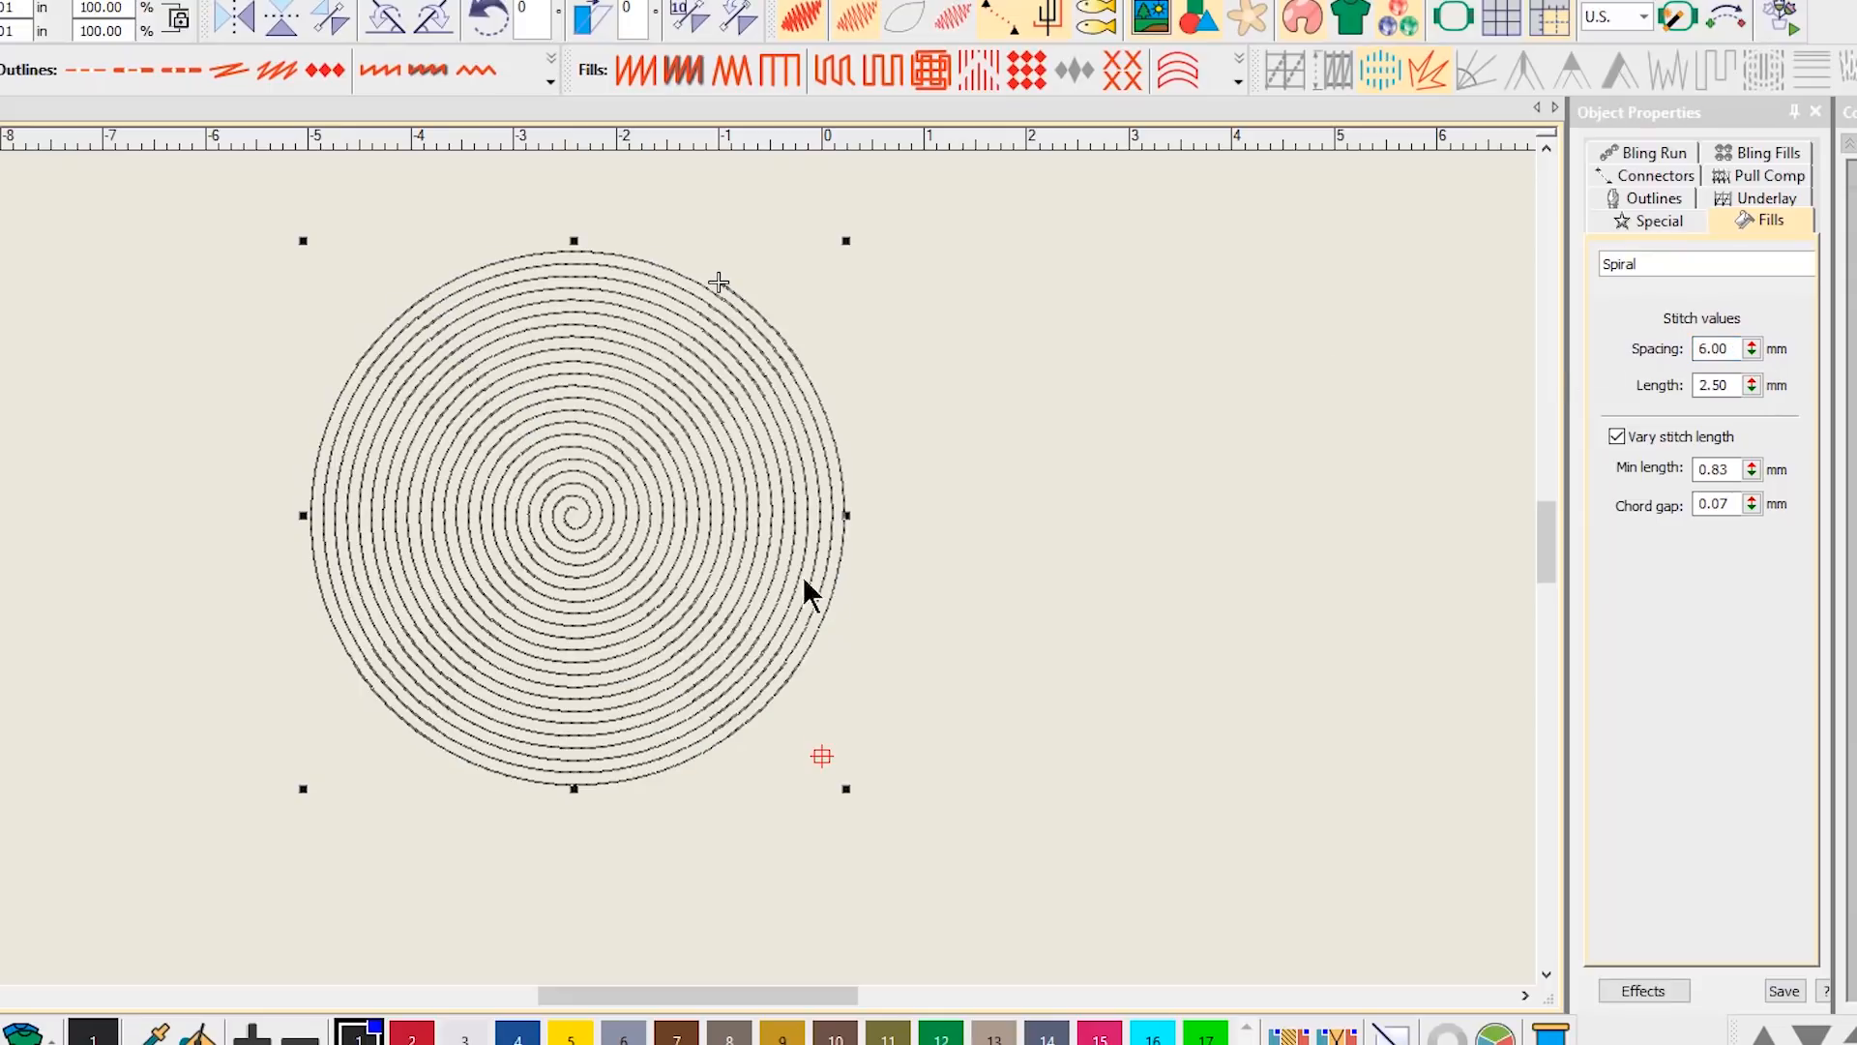
{"action": "left_click", "coordinate": [1052, 622]}
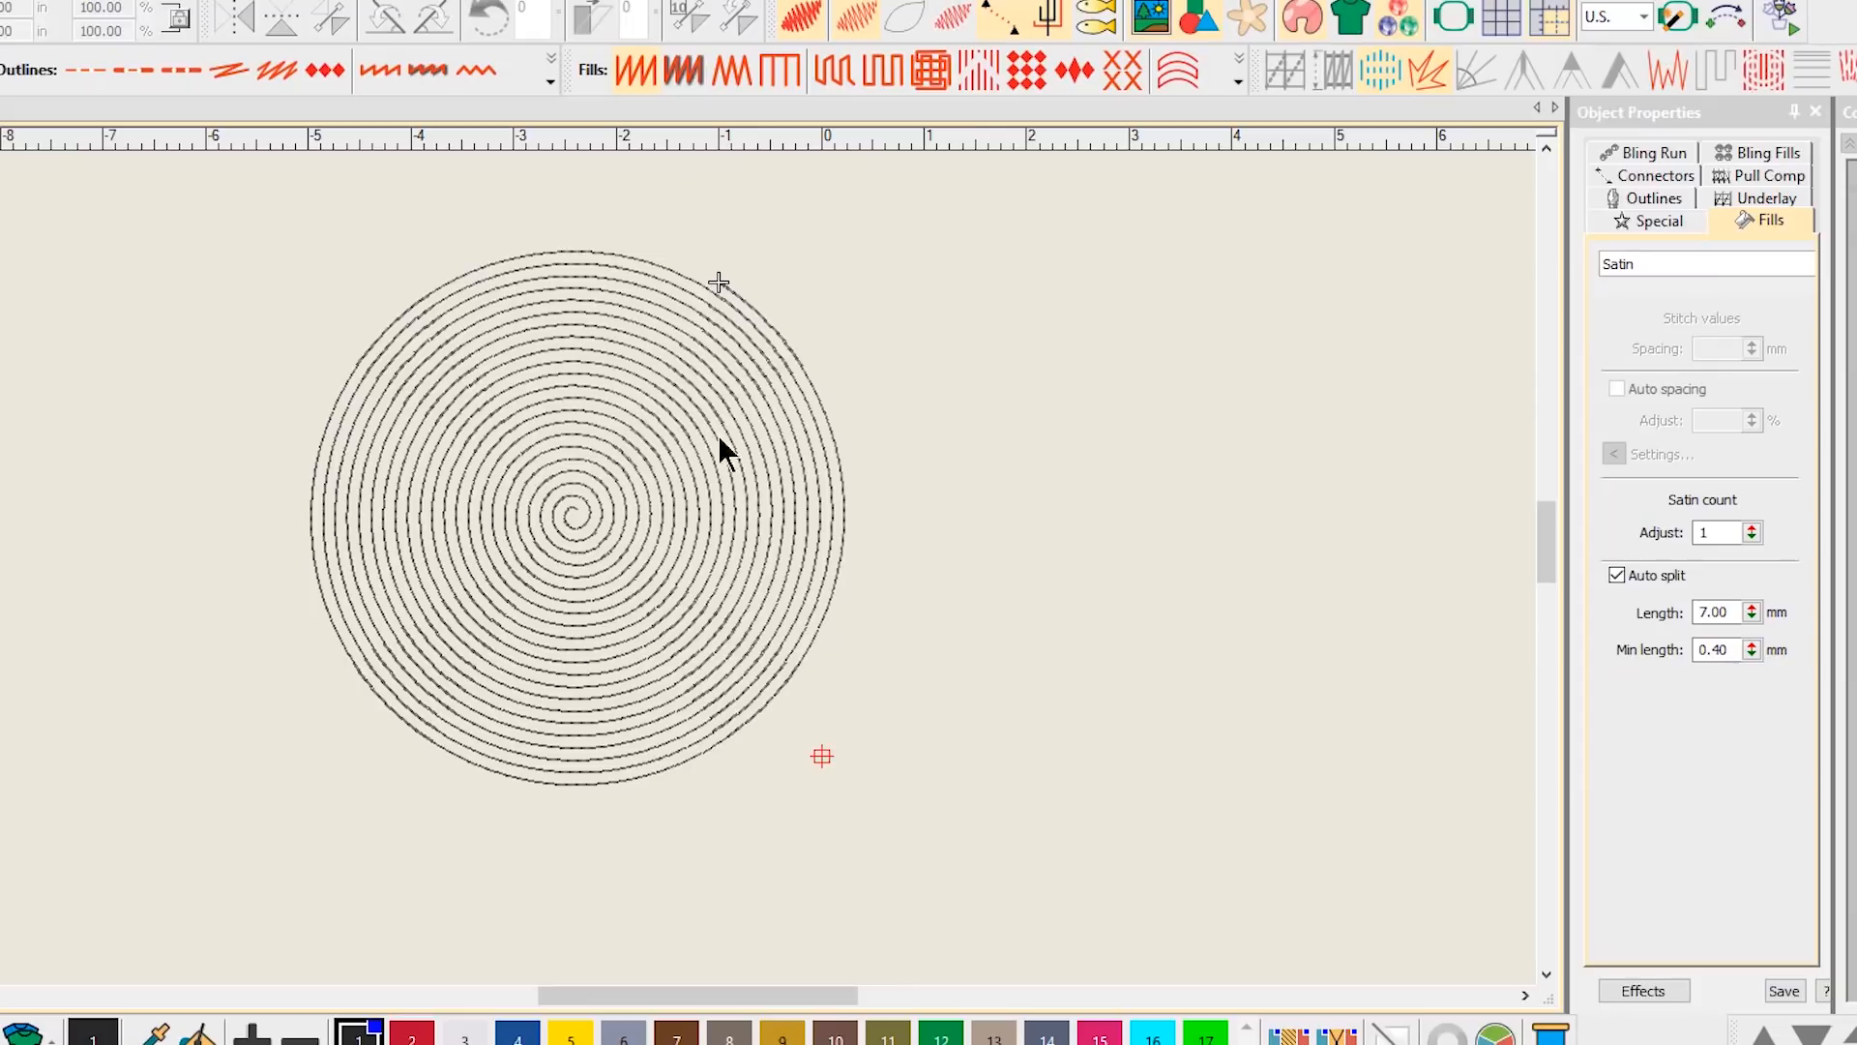
{"action": "left_click", "coordinate": [746, 404]}
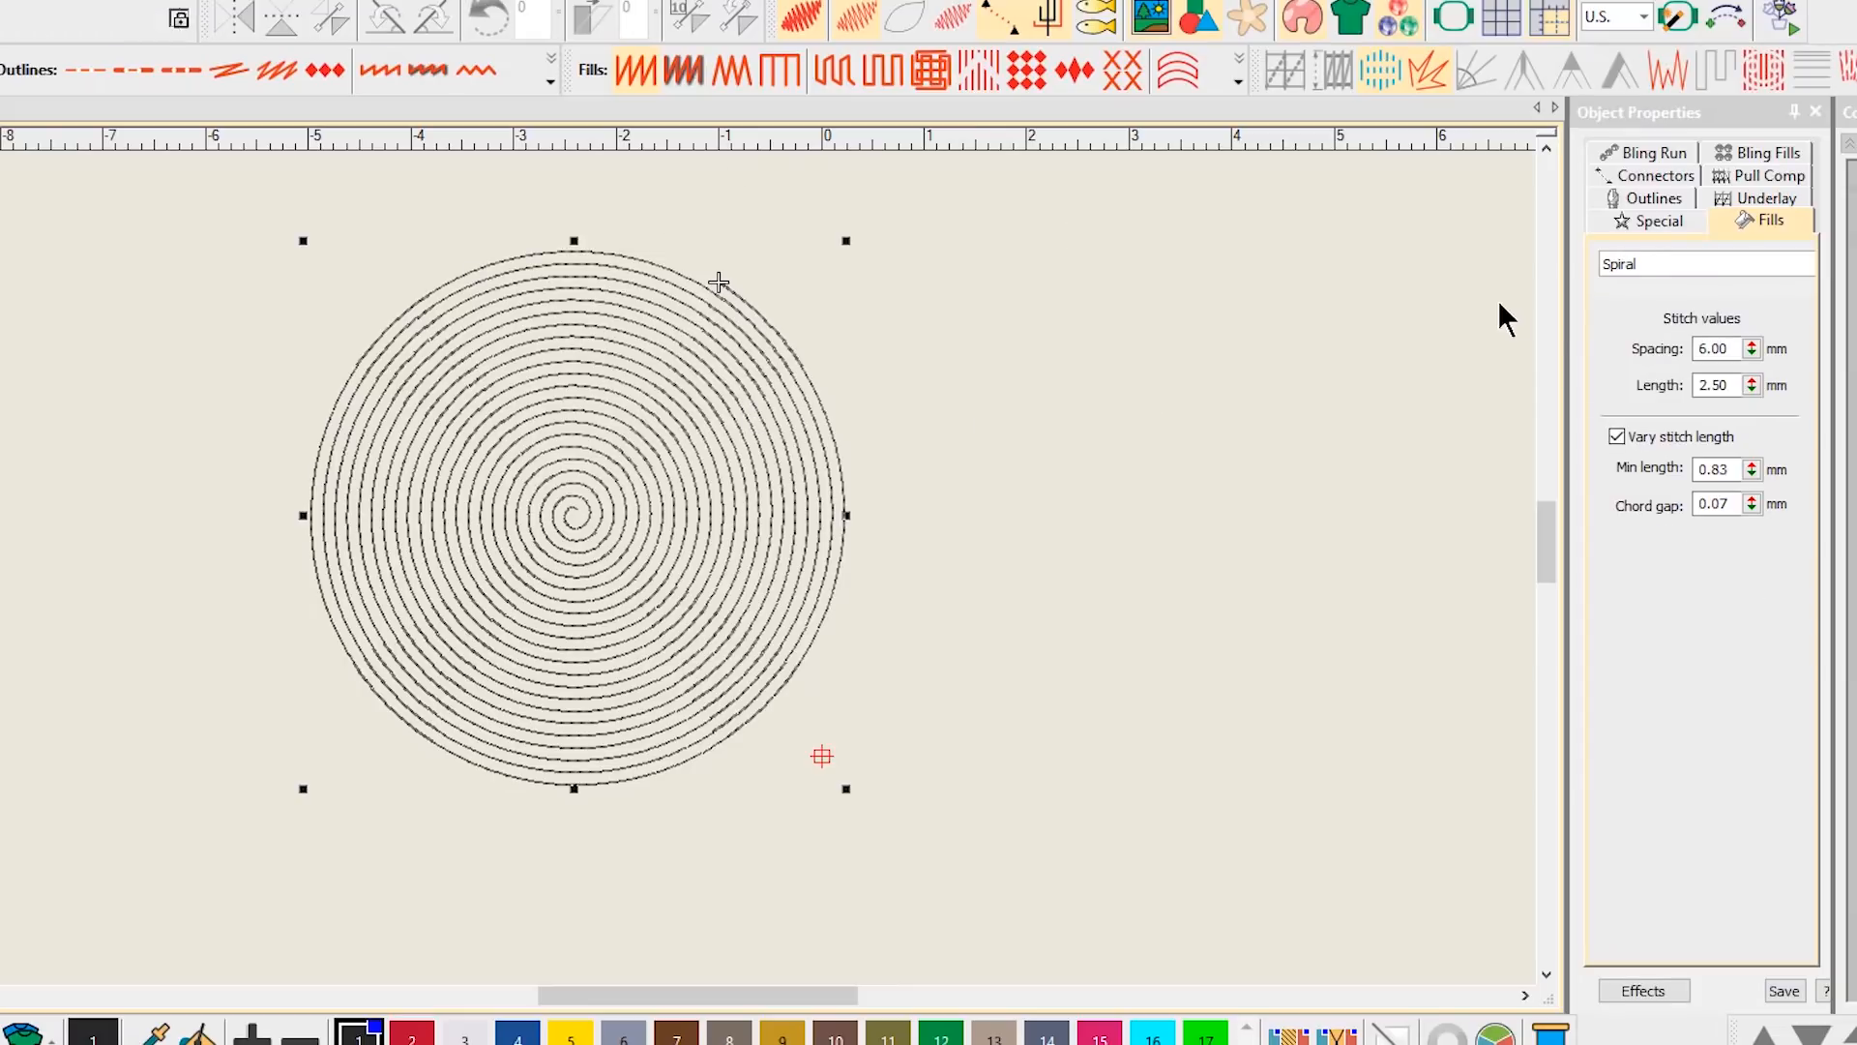
- Set the spiral circle's stitch spacing to 7.00 mm
{"action": "double_click", "coordinate": [1714, 346]}
{"action": "type", "text": "7.00"}
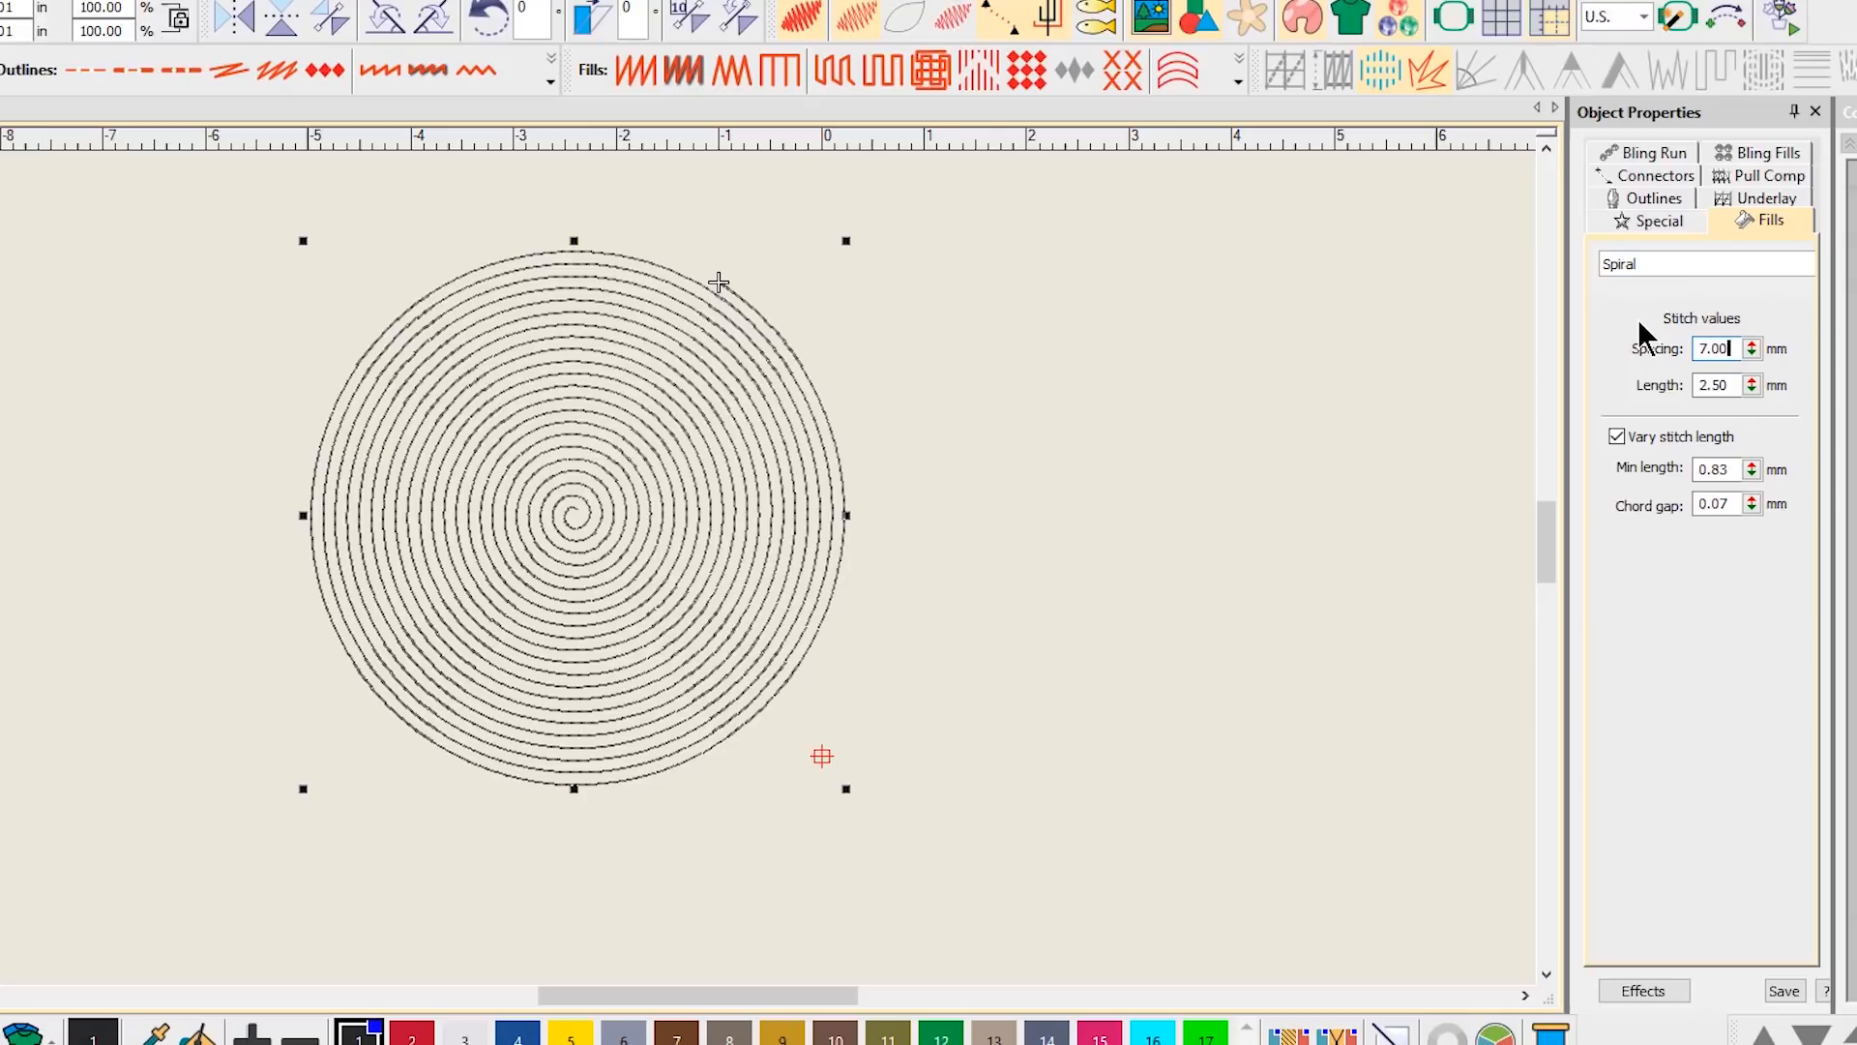
{"action": "key", "text": "Return"}
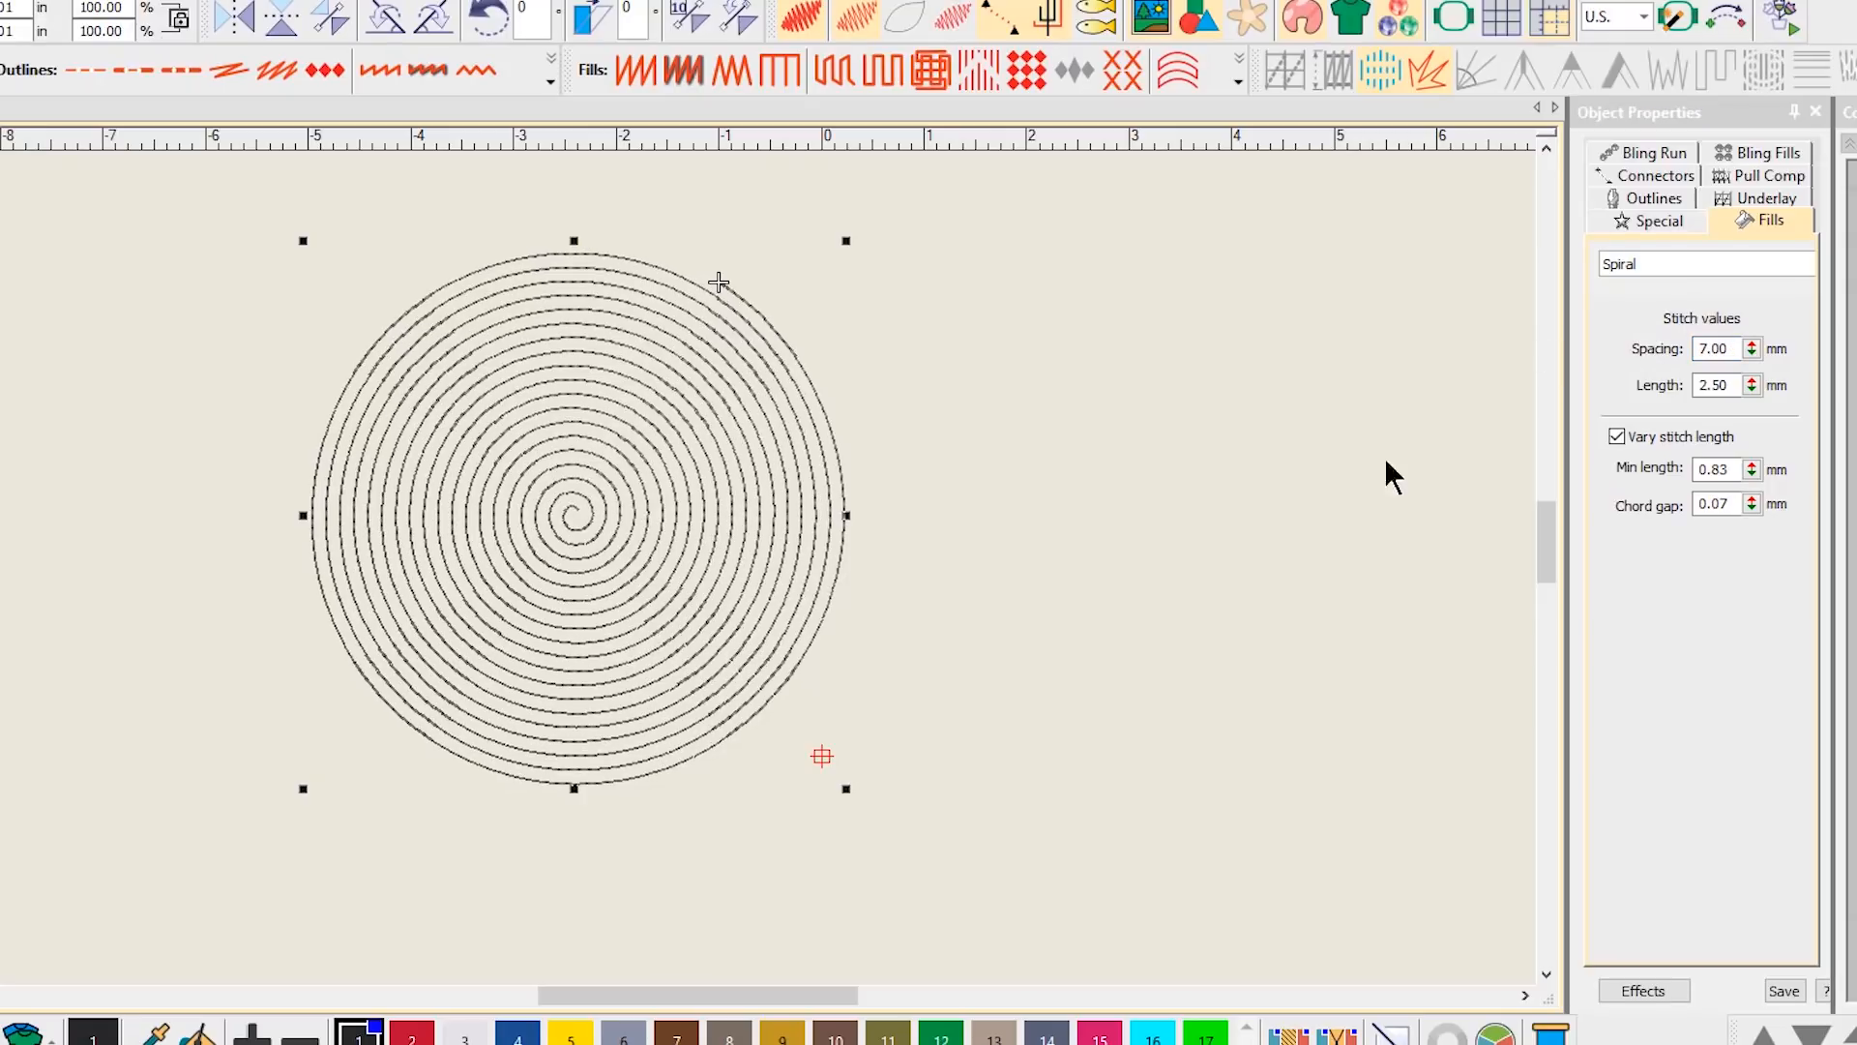
{"action": "left_click", "coordinate": [982, 653]}
- Move the spiral circle about 2.5 in to the left to free space beside it
{"action": "left_click", "coordinate": [626, 439]}
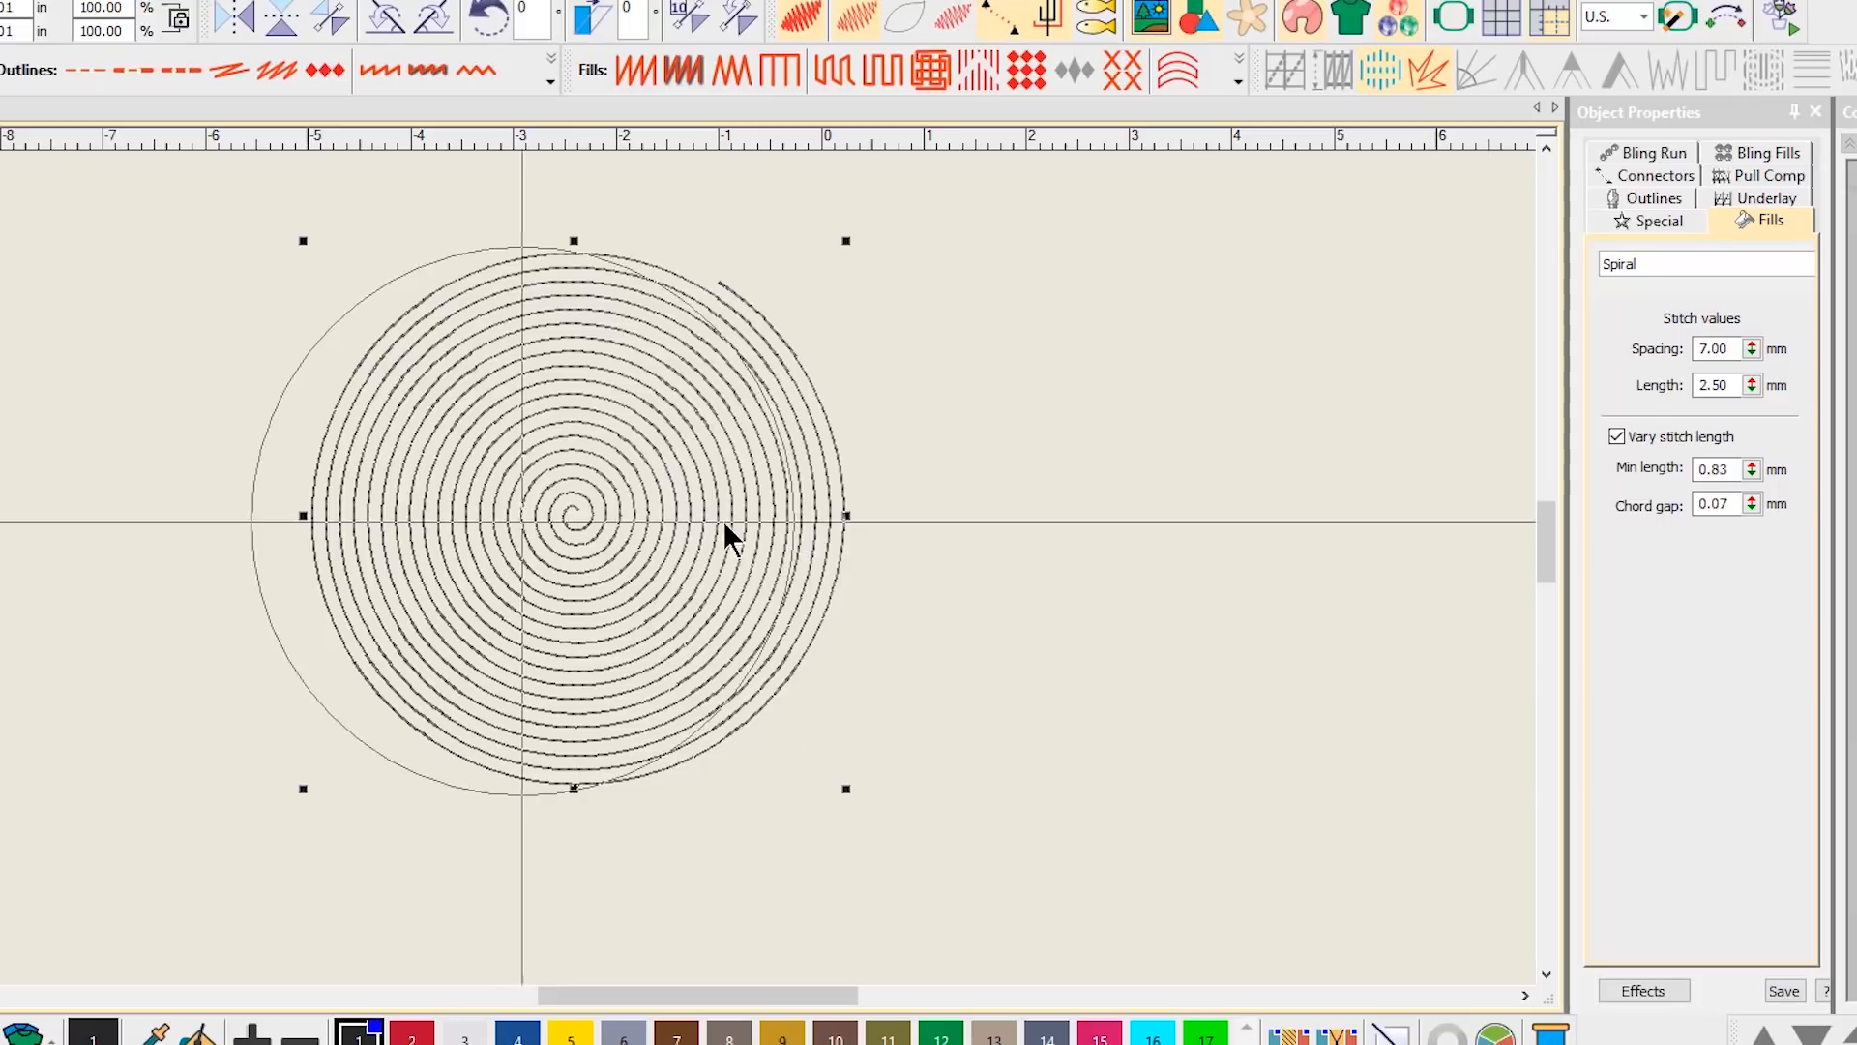
{"action": "left_click_drag", "start_coordinate": [567, 503], "coordinate": [531, 514]}
{"action": "left_click", "coordinate": [821, 496]}
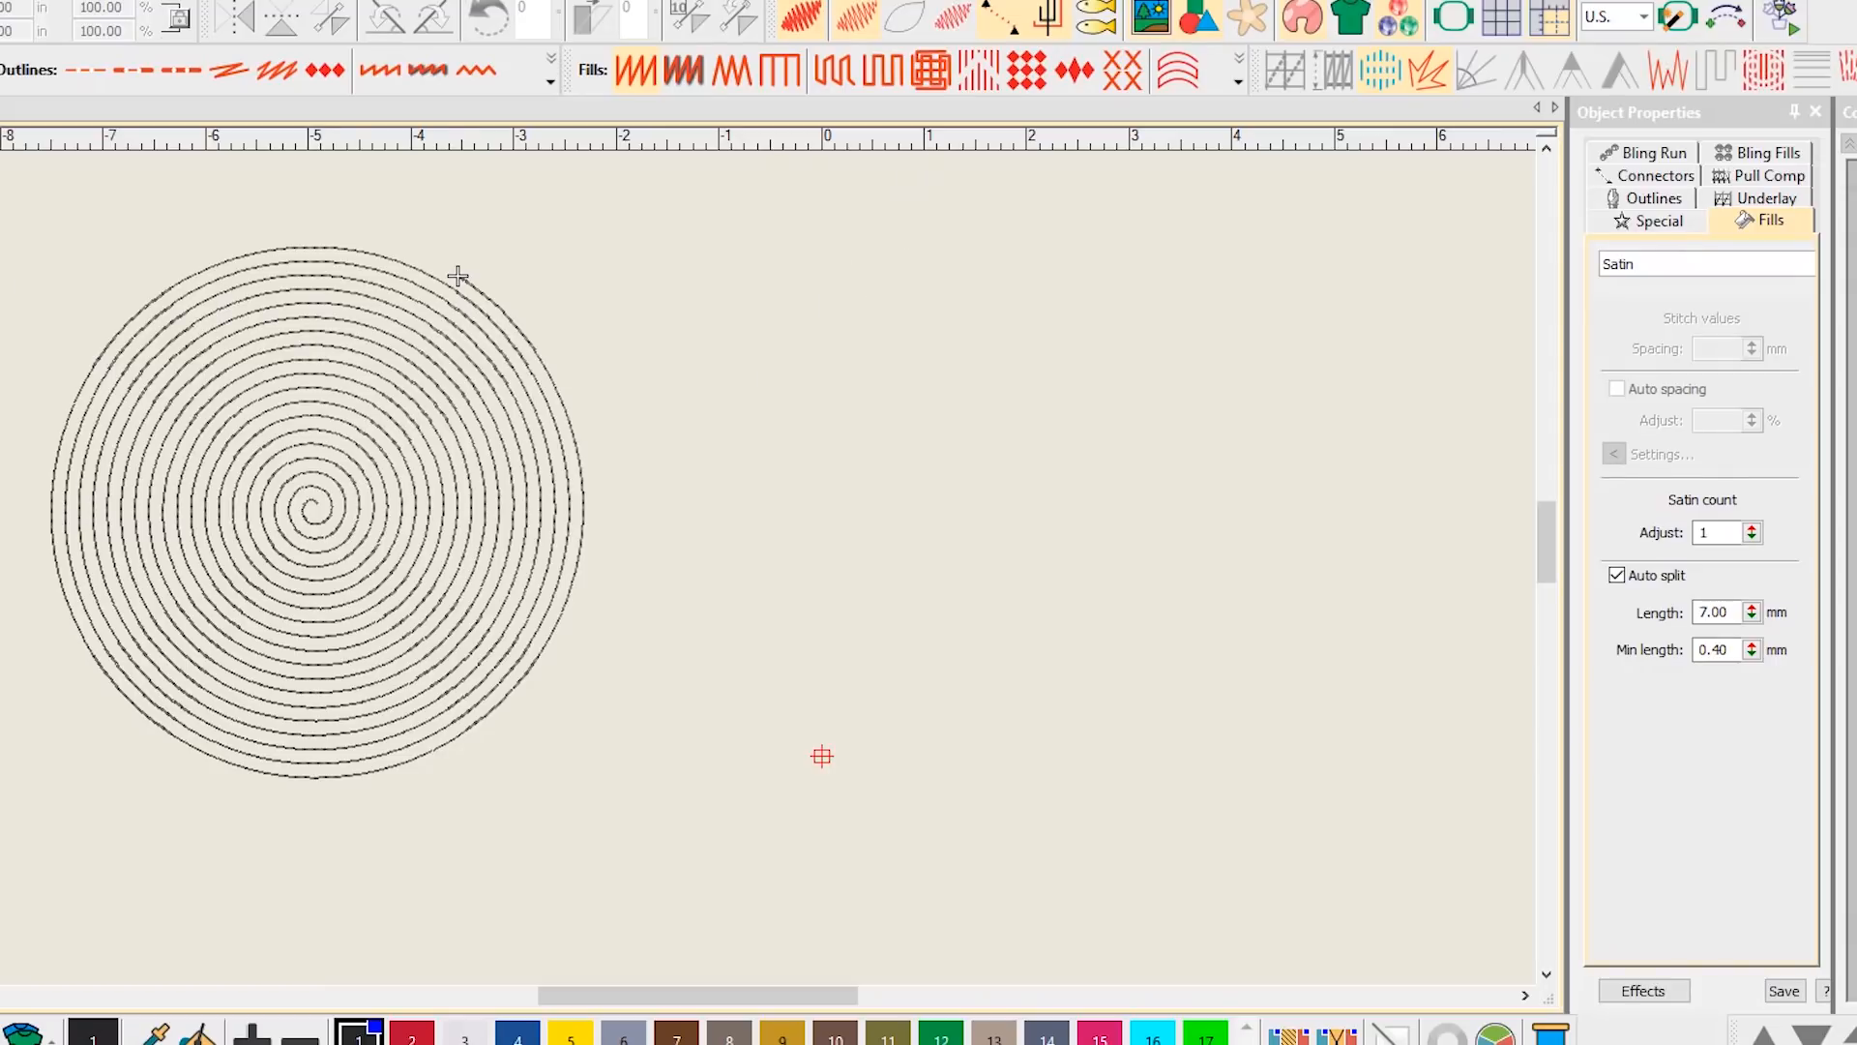
- Draw a horizontal run-stitch line about 5.8 in long to the right of the spiral circle
{"action": "key", "text": "r"}
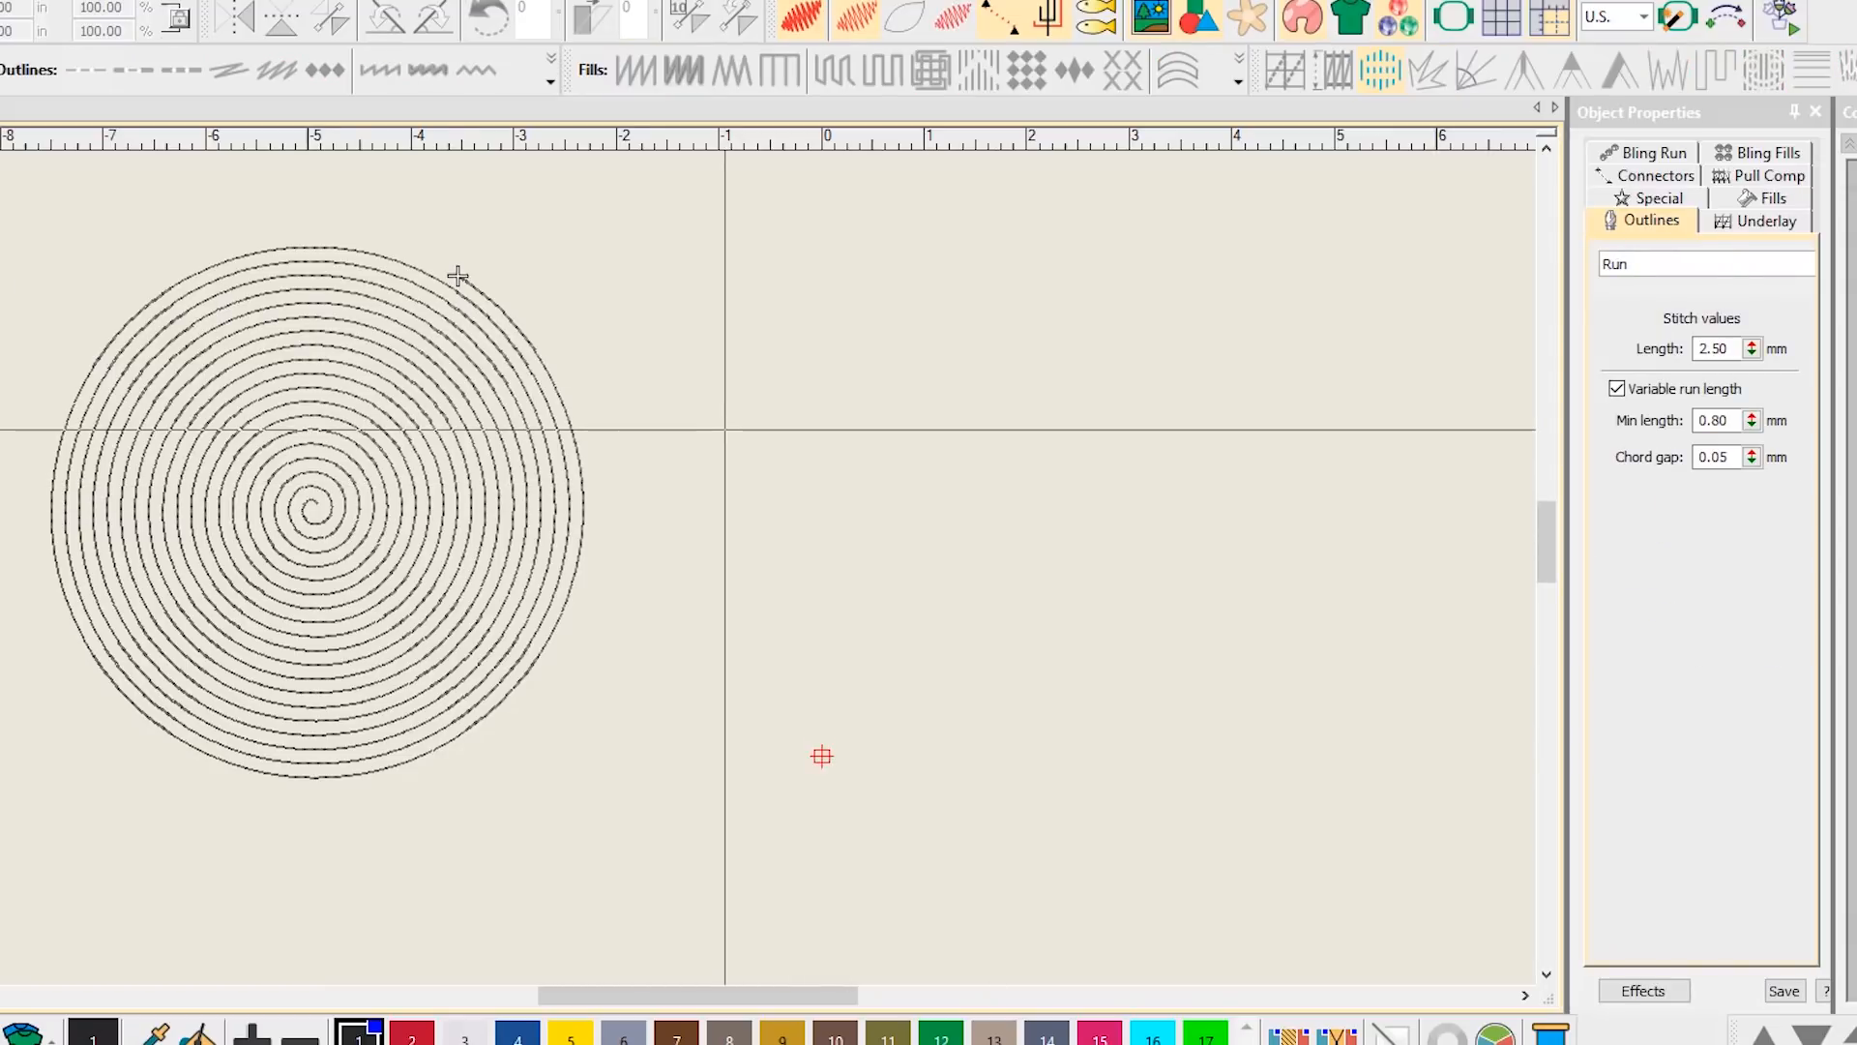
{"action": "left_click", "coordinate": [699, 375]}
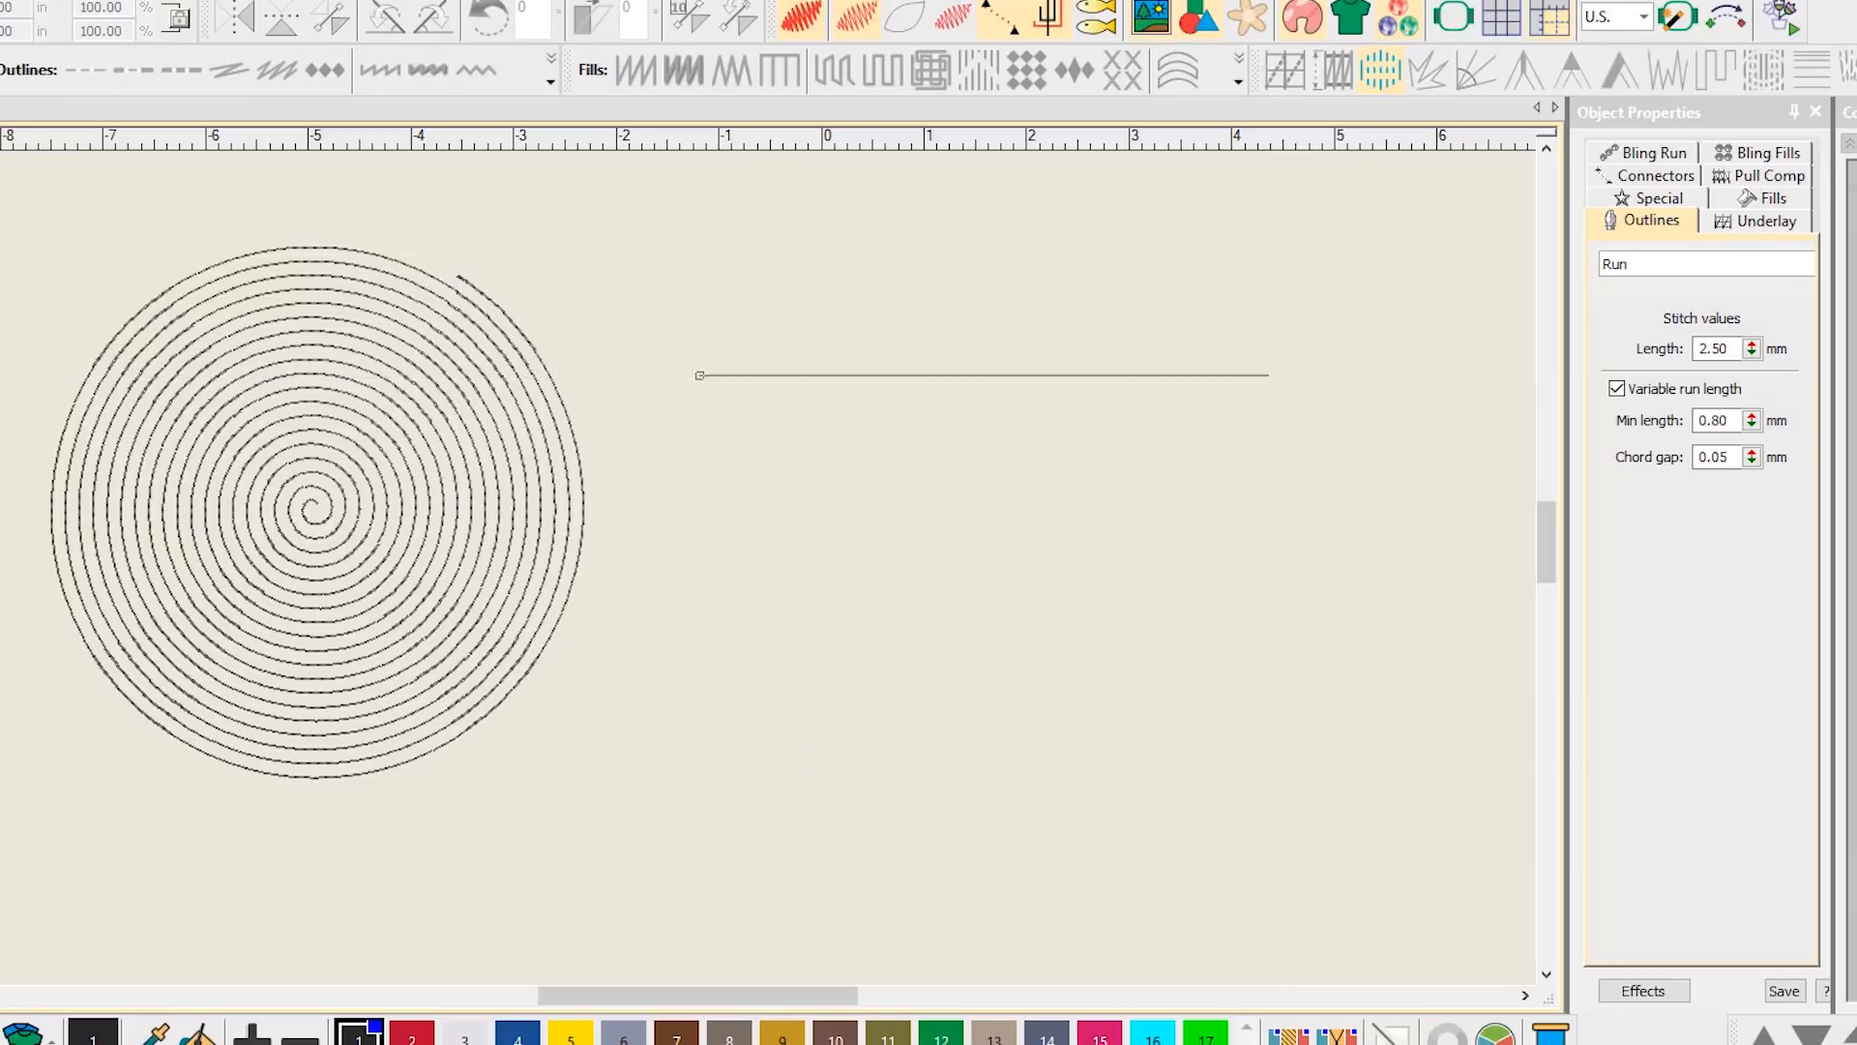
{"action": "left_click", "coordinate": [1296, 376]}
{"action": "key", "text": "Return"}
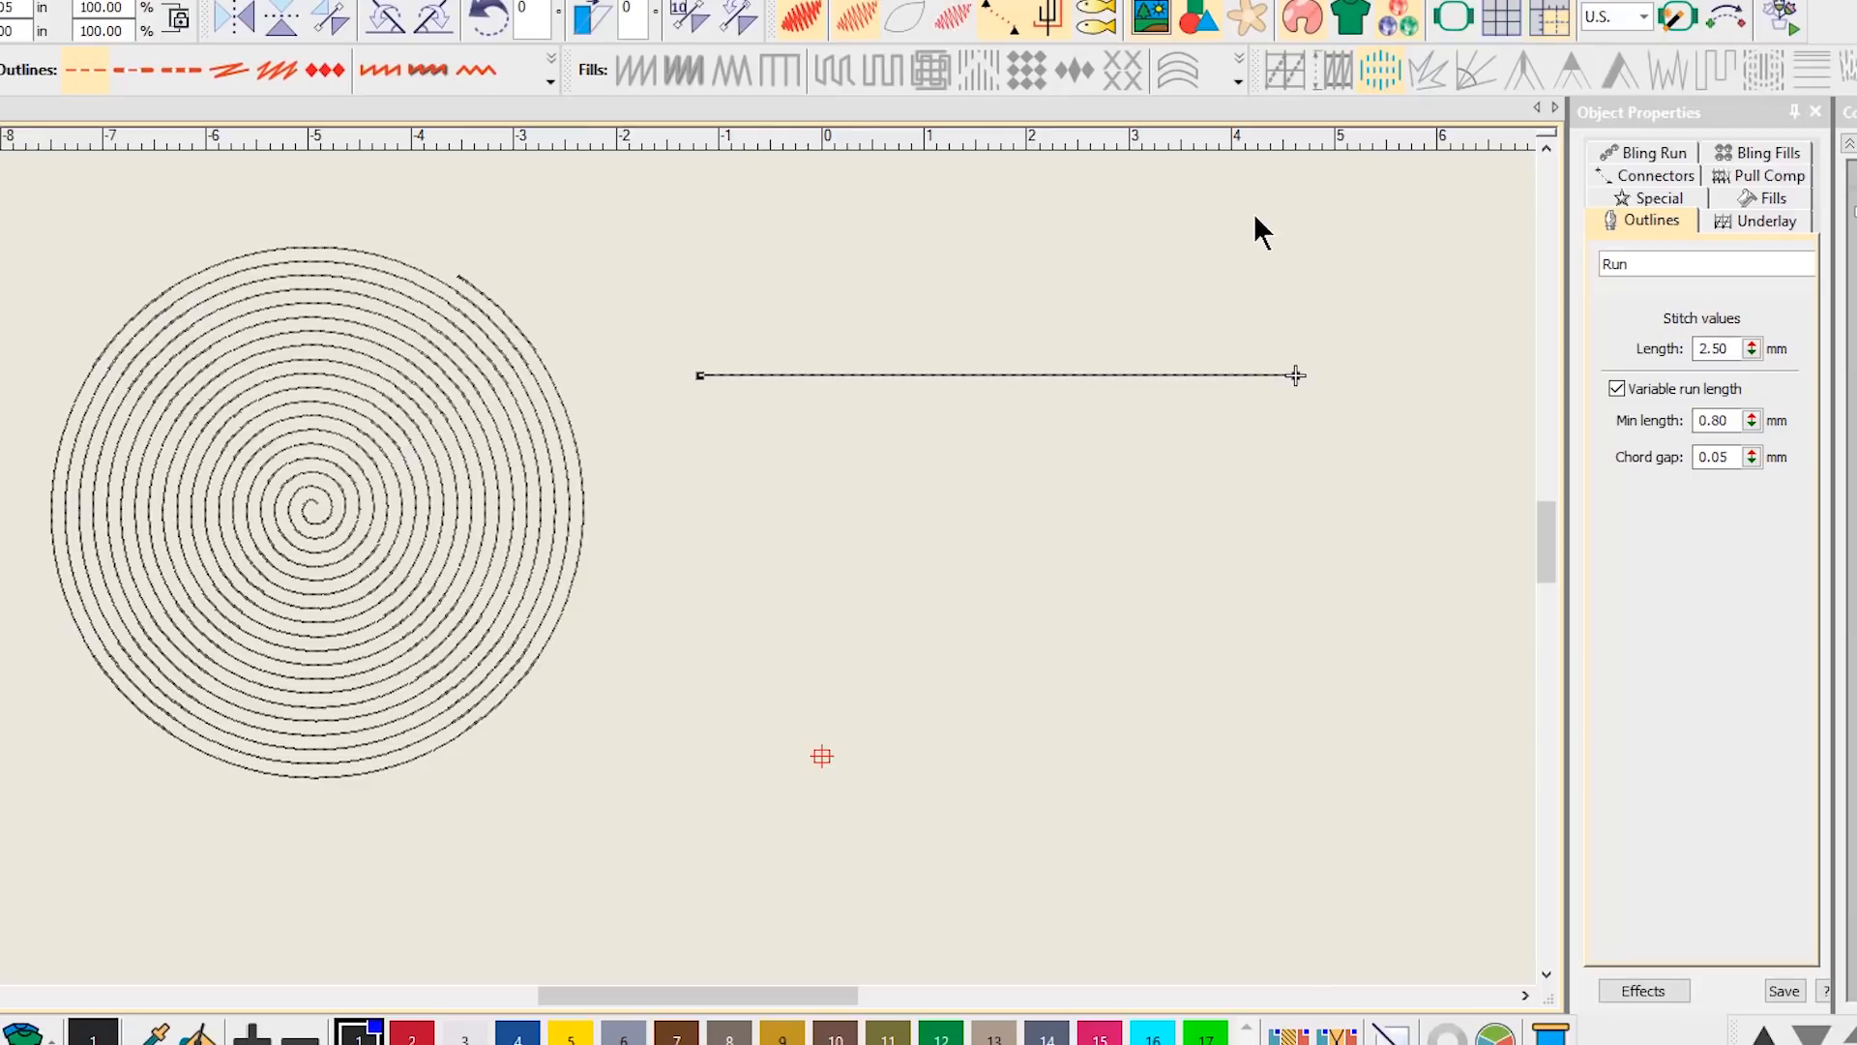
- Change the horizontal line to a Motif Run using the Curve18 motif from the Single Motifs set
{"action": "left_click", "coordinate": [1193, 377]}
{"action": "left_click", "coordinate": [329, 72]}
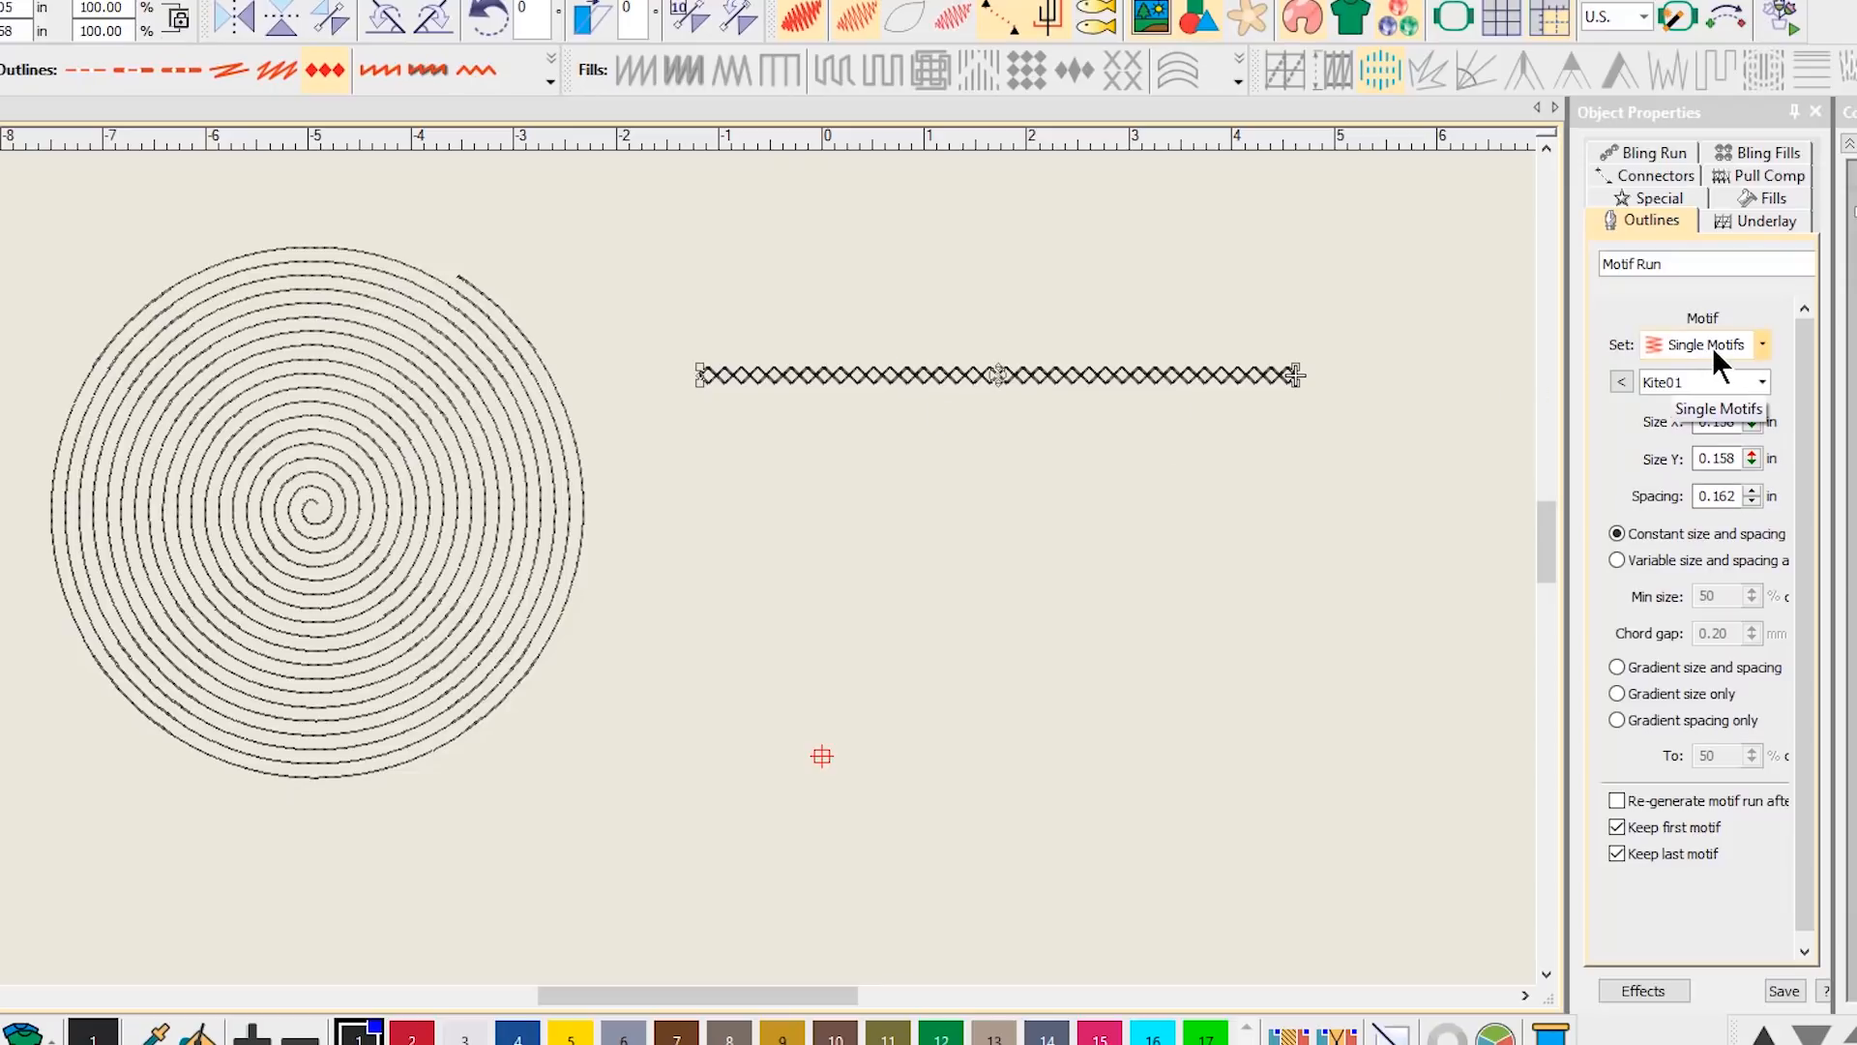
{"action": "left_click", "coordinate": [1621, 381]}
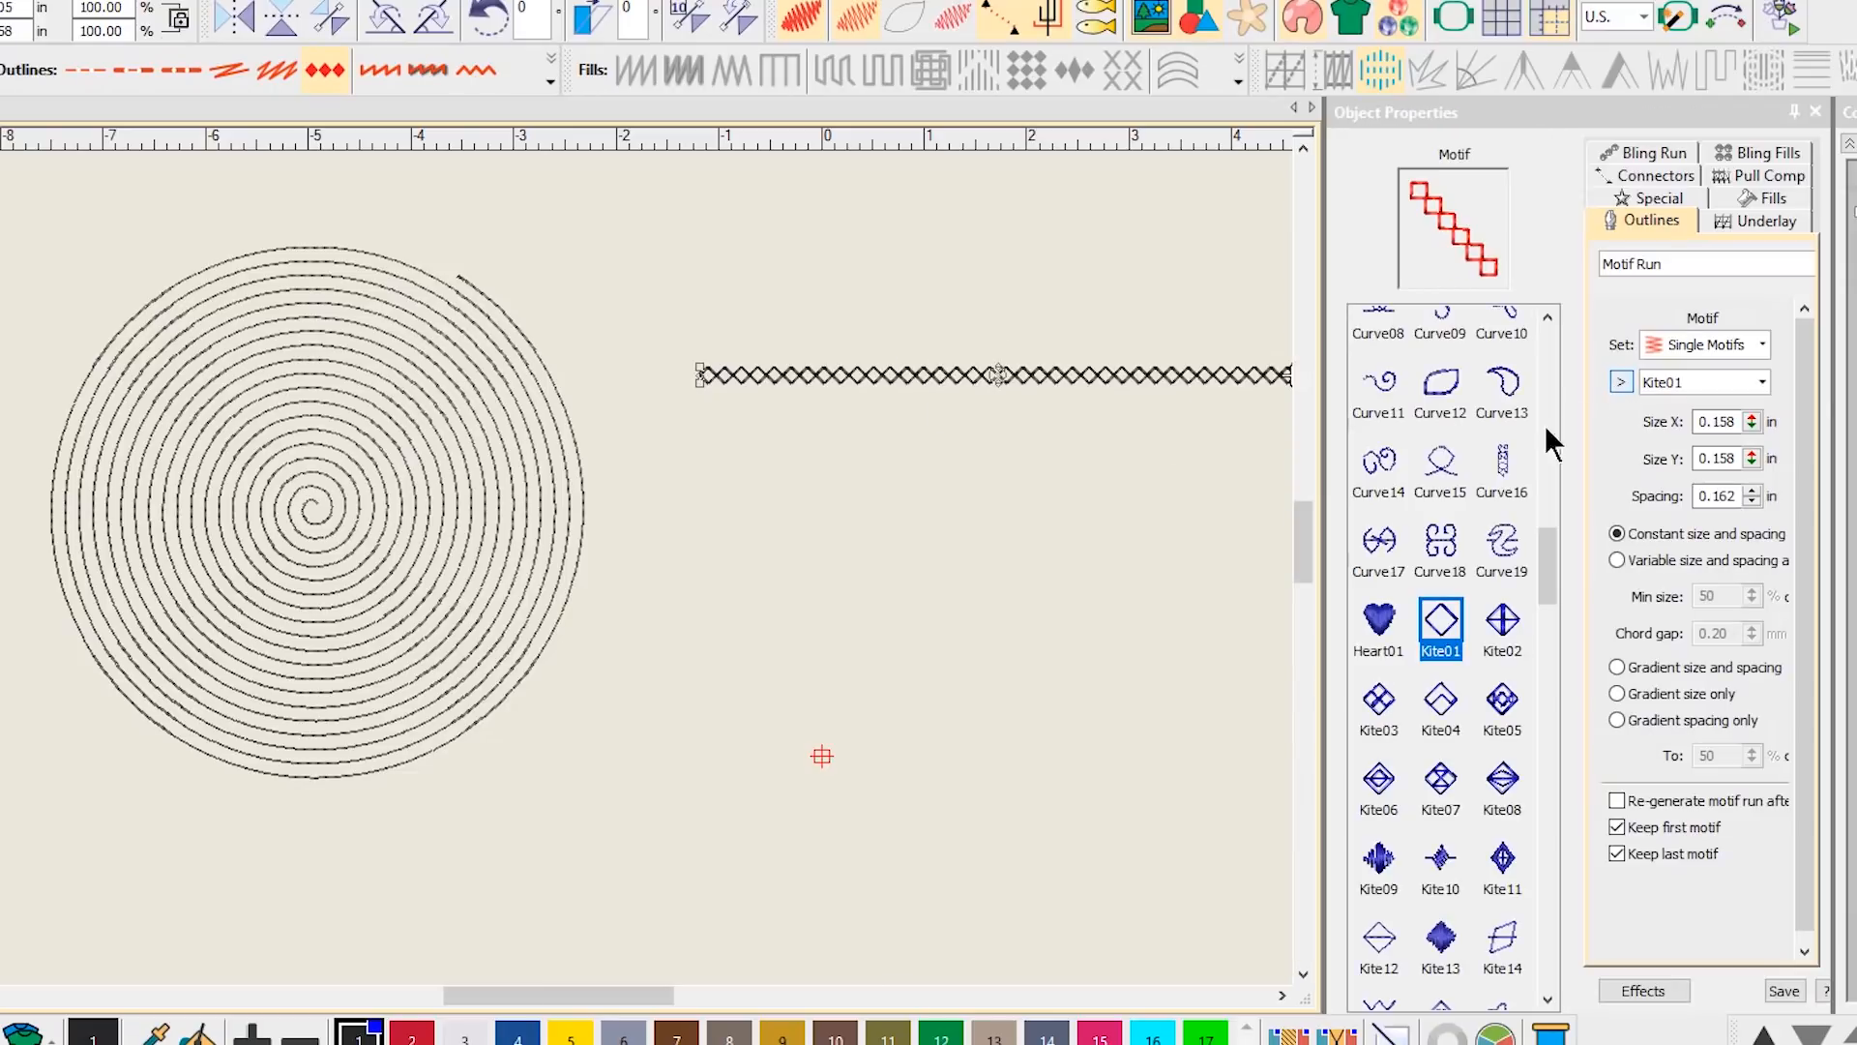
{"action": "left_click", "coordinate": [1439, 527]}
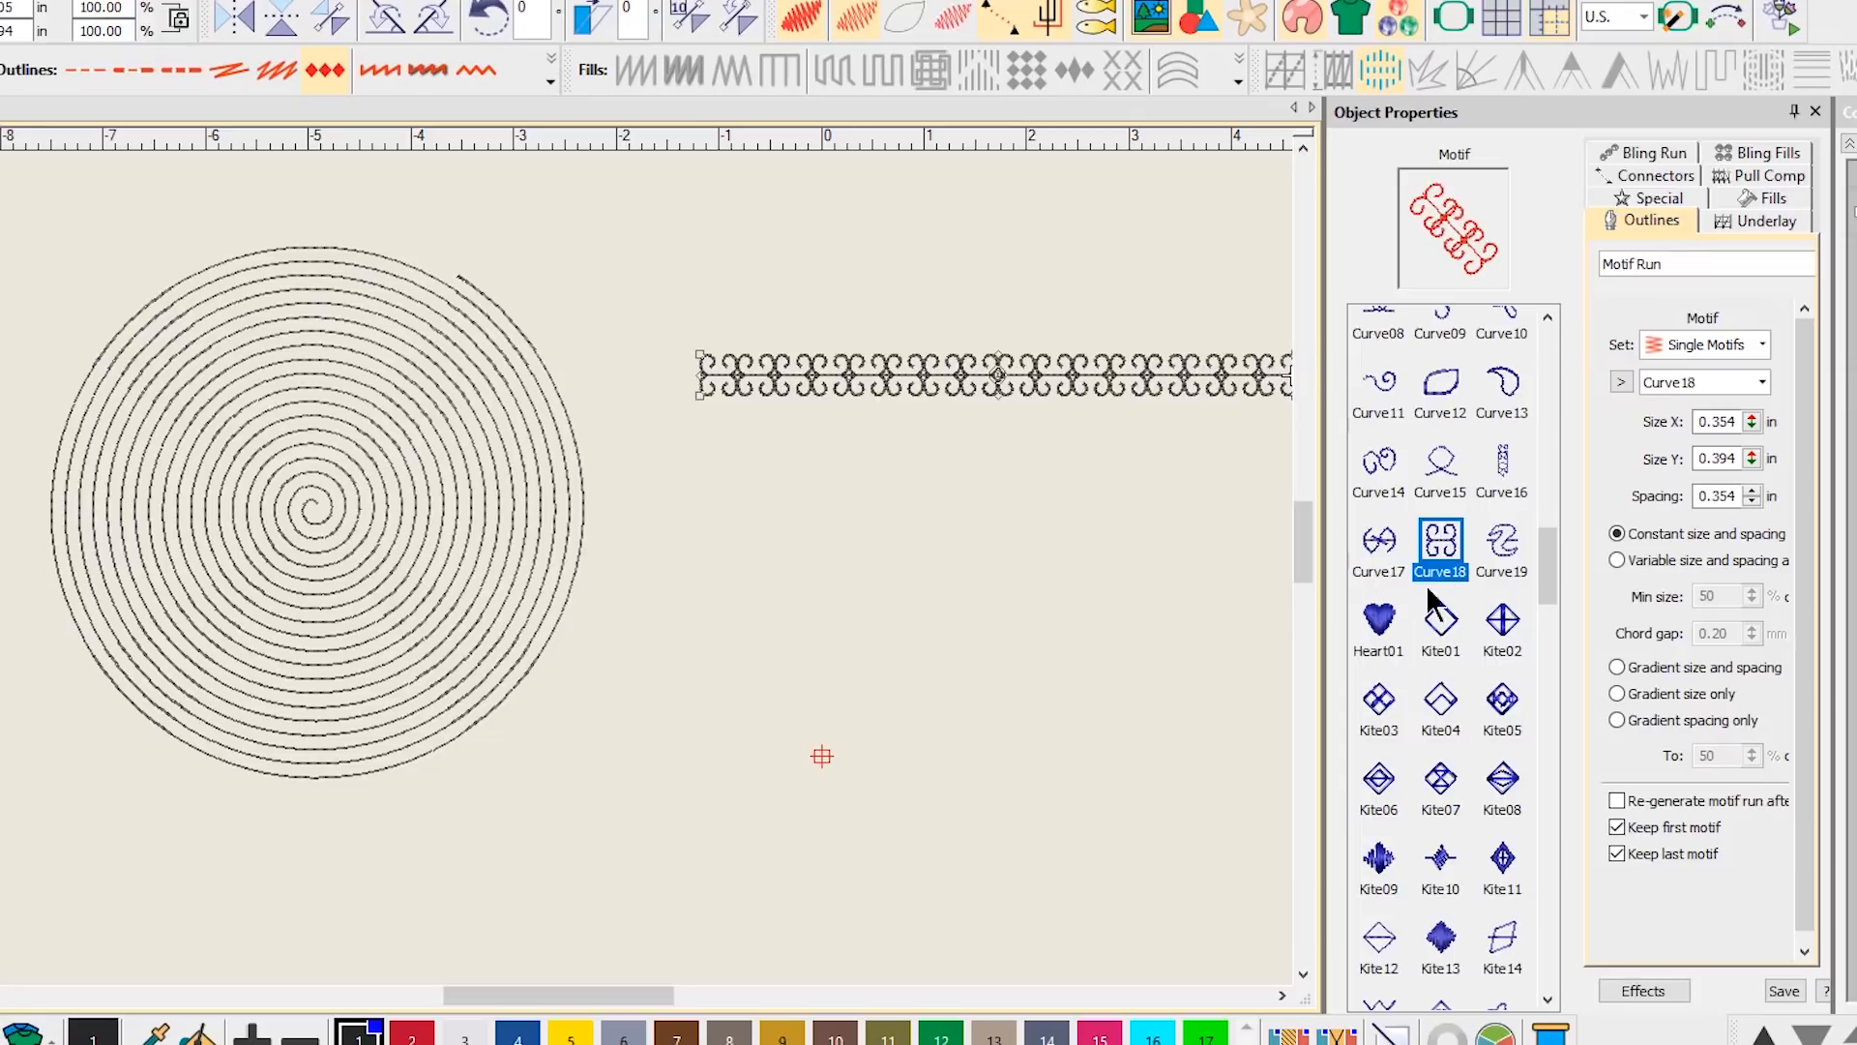
{"action": "left_click", "coordinate": [1281, 998]}
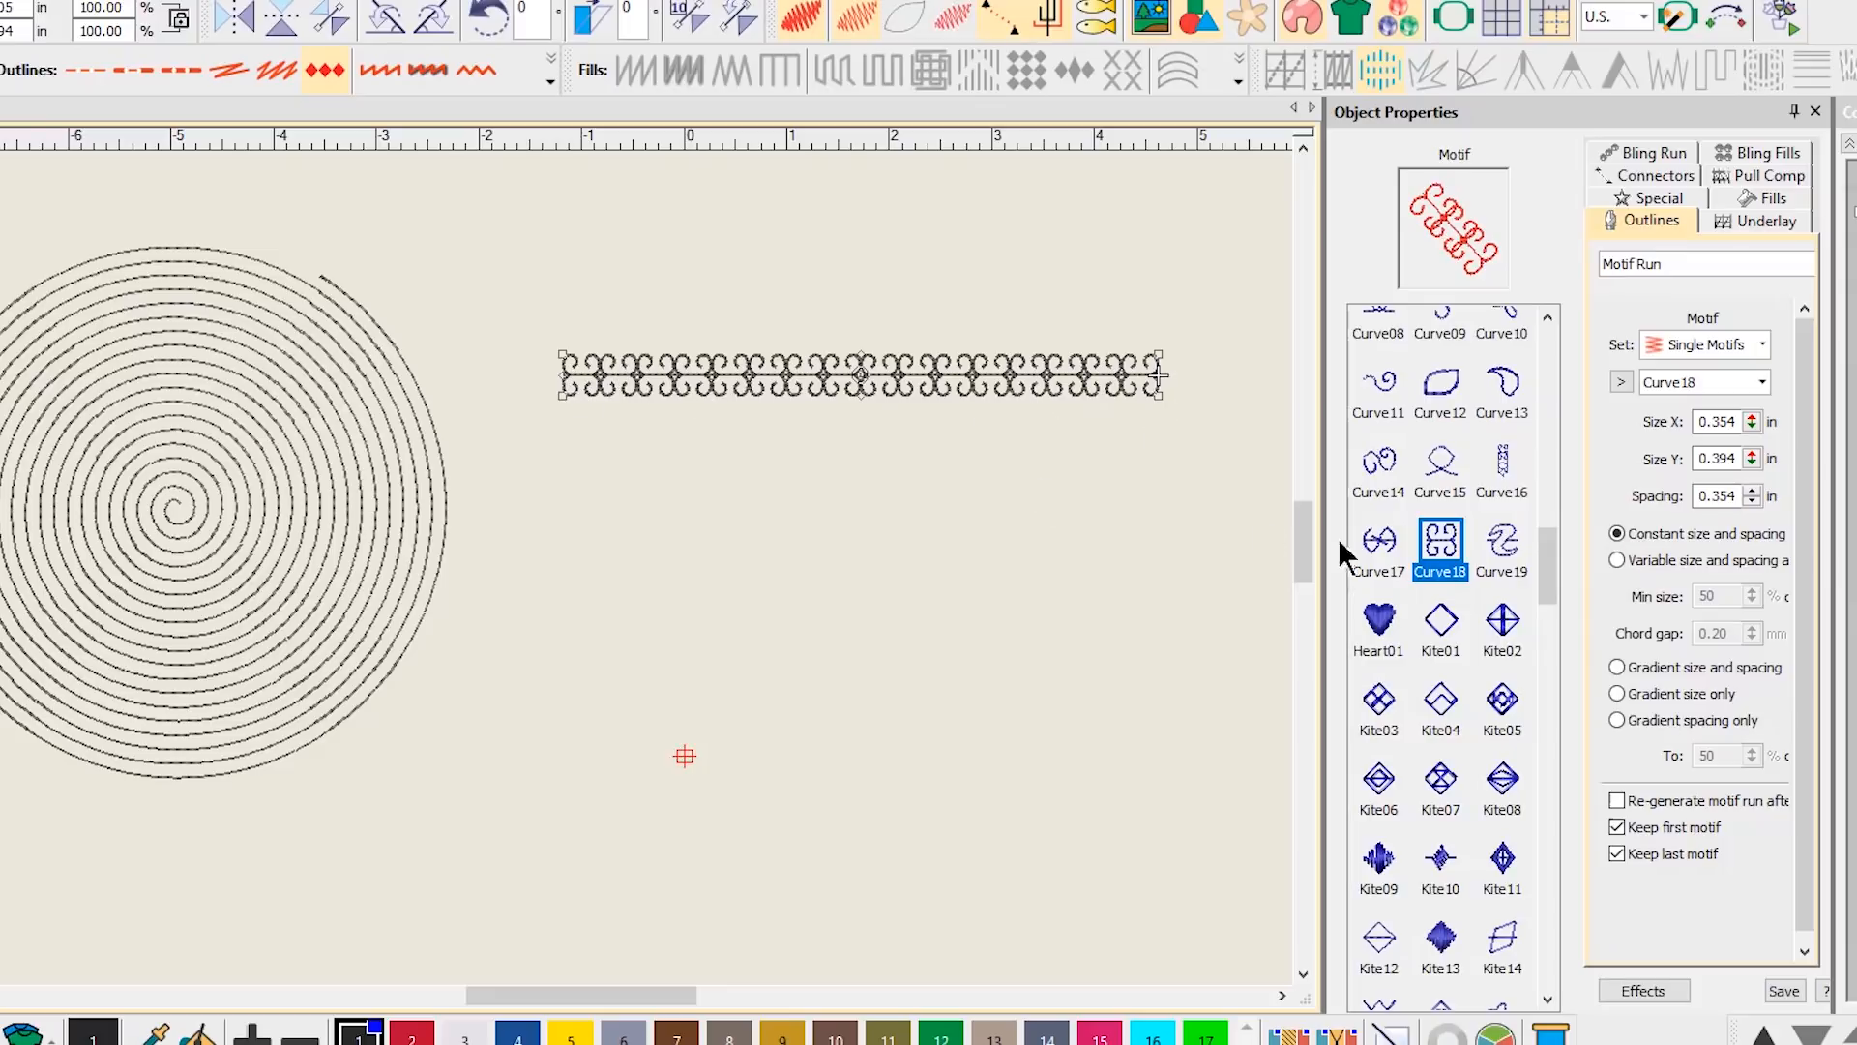
- Compare the variable and gradient options on the Curve18 line, ending with Gradient size and spacing
{"action": "left_click", "coordinate": [1615, 561]}
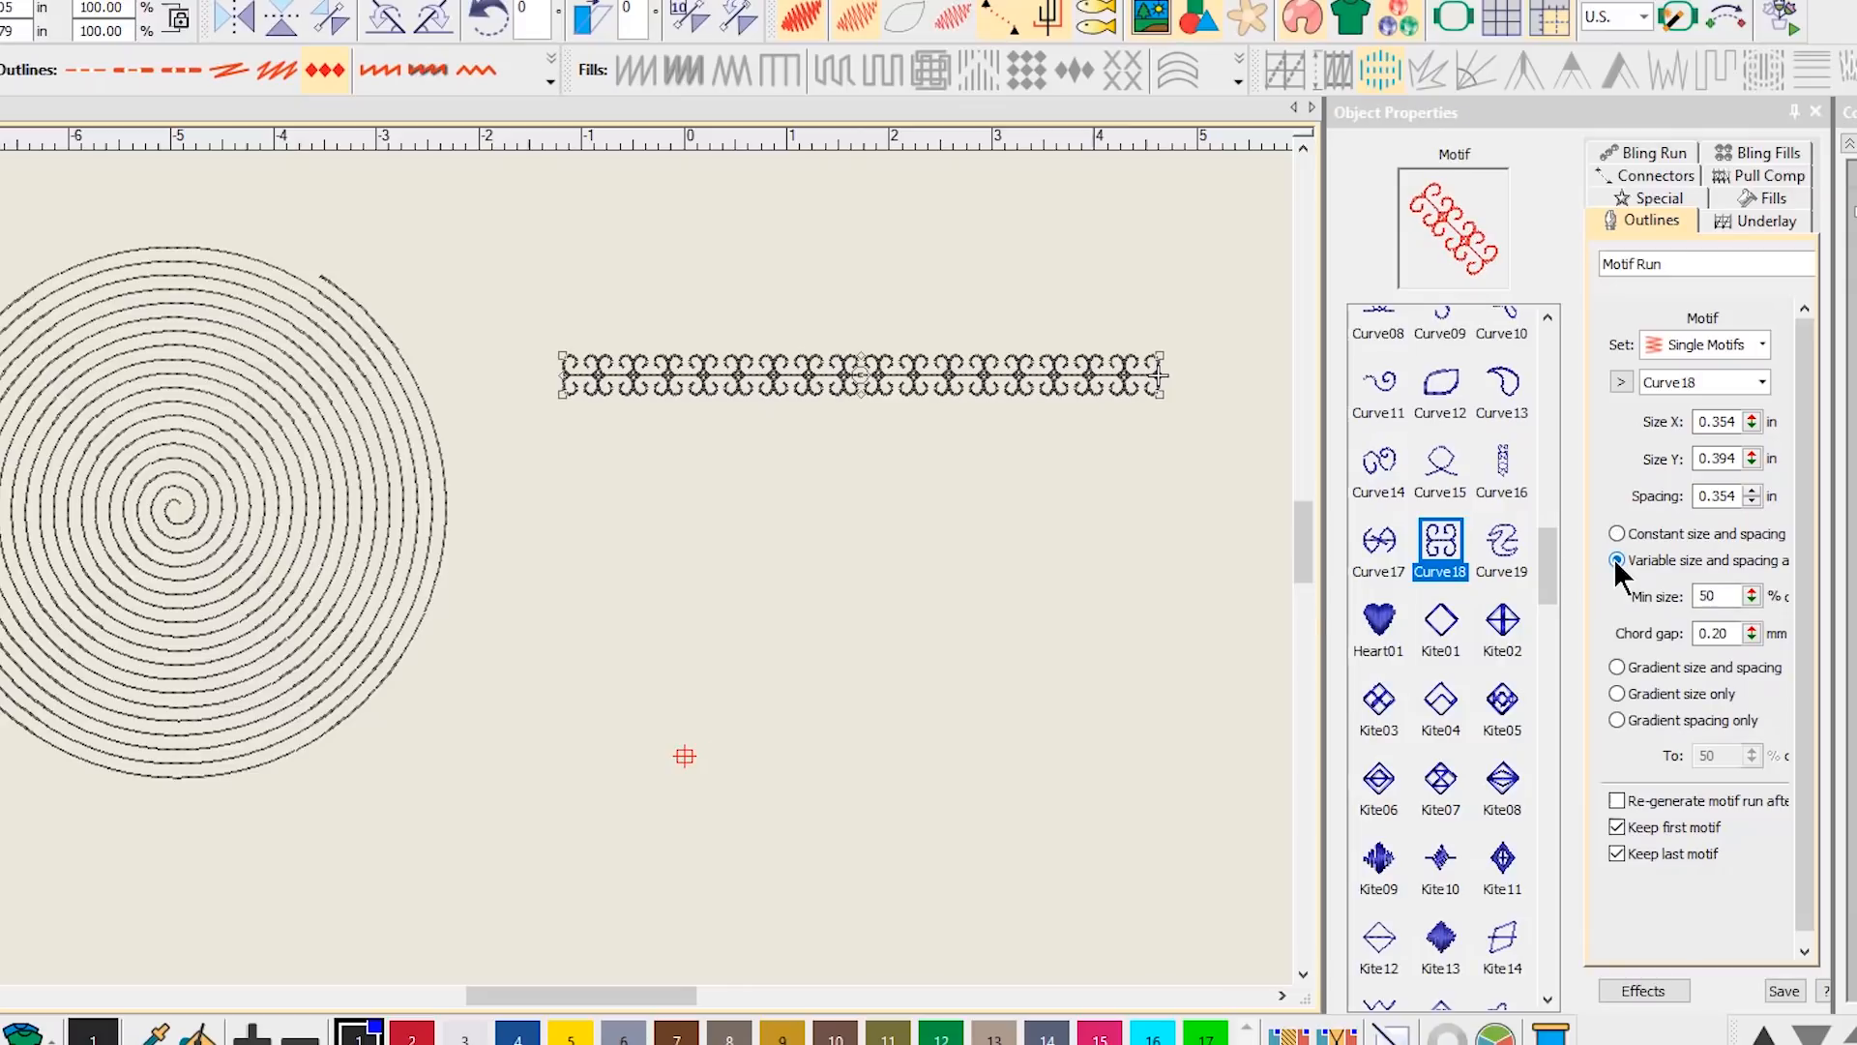
{"action": "left_click", "coordinate": [1615, 666]}
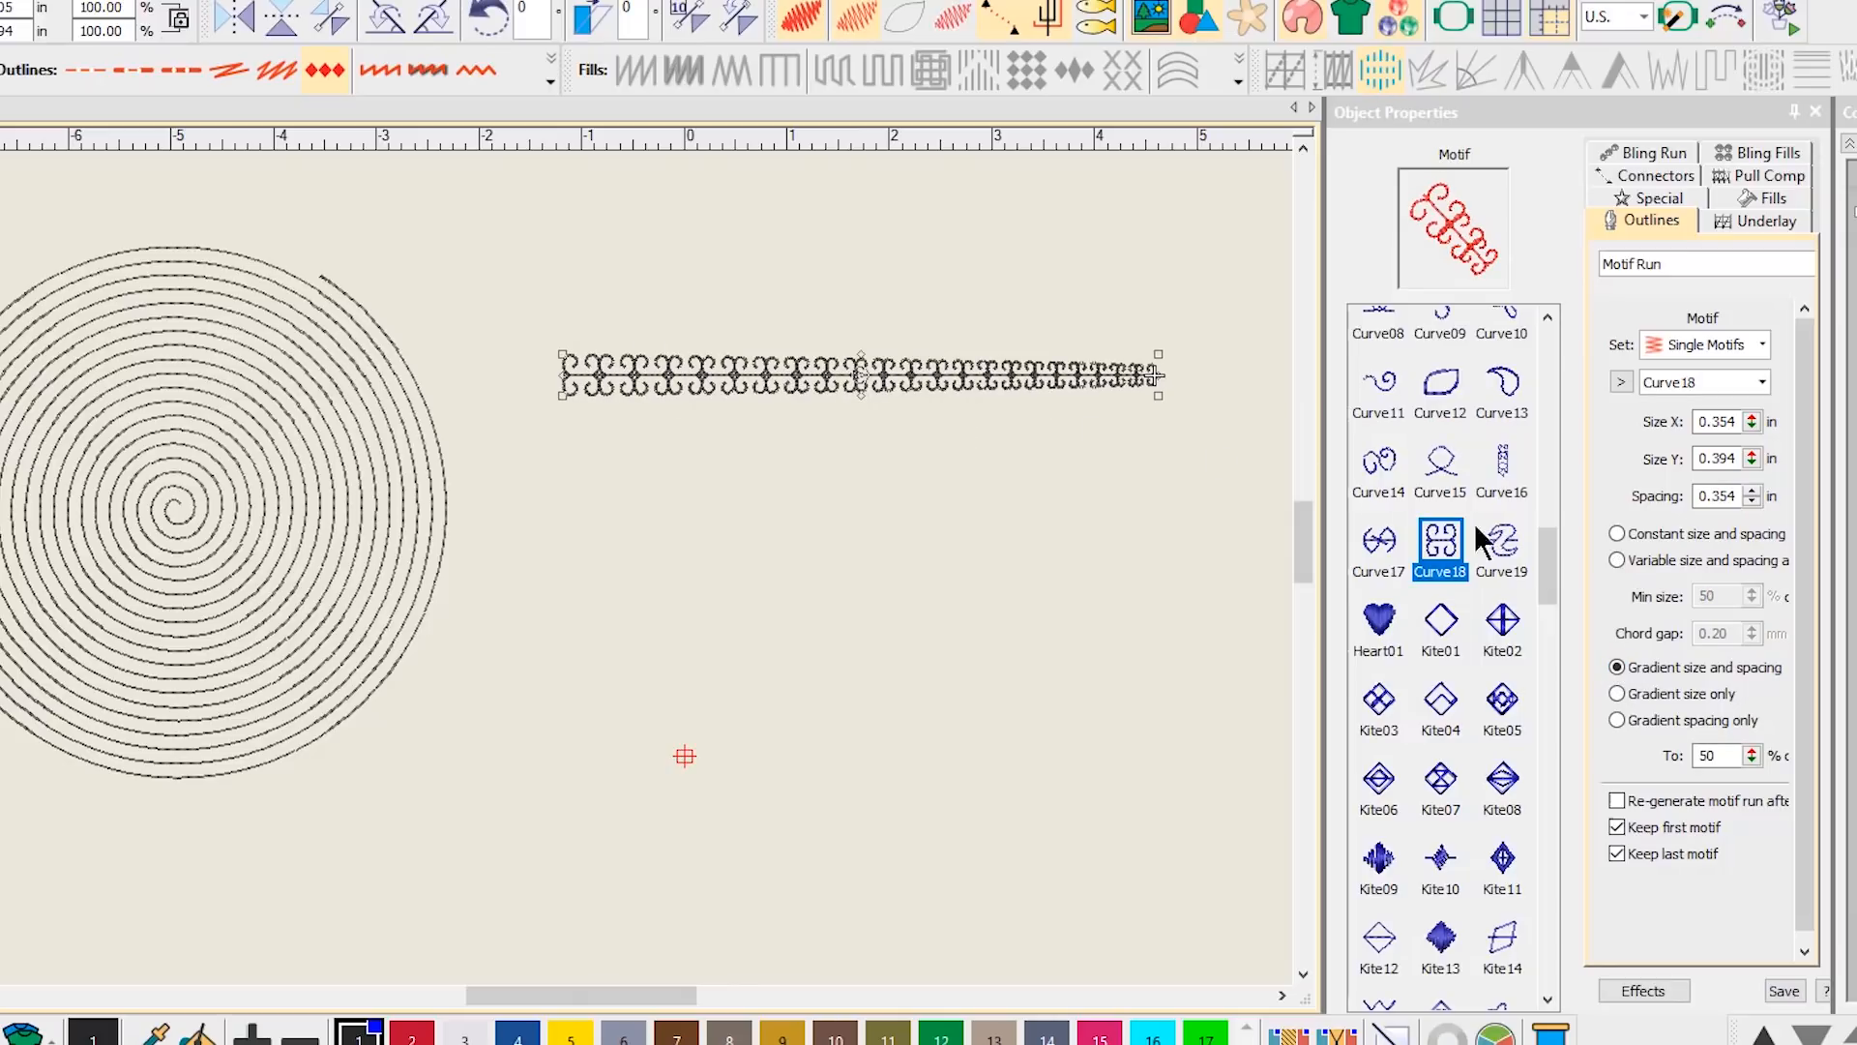
{"action": "left_click", "coordinate": [1617, 694]}
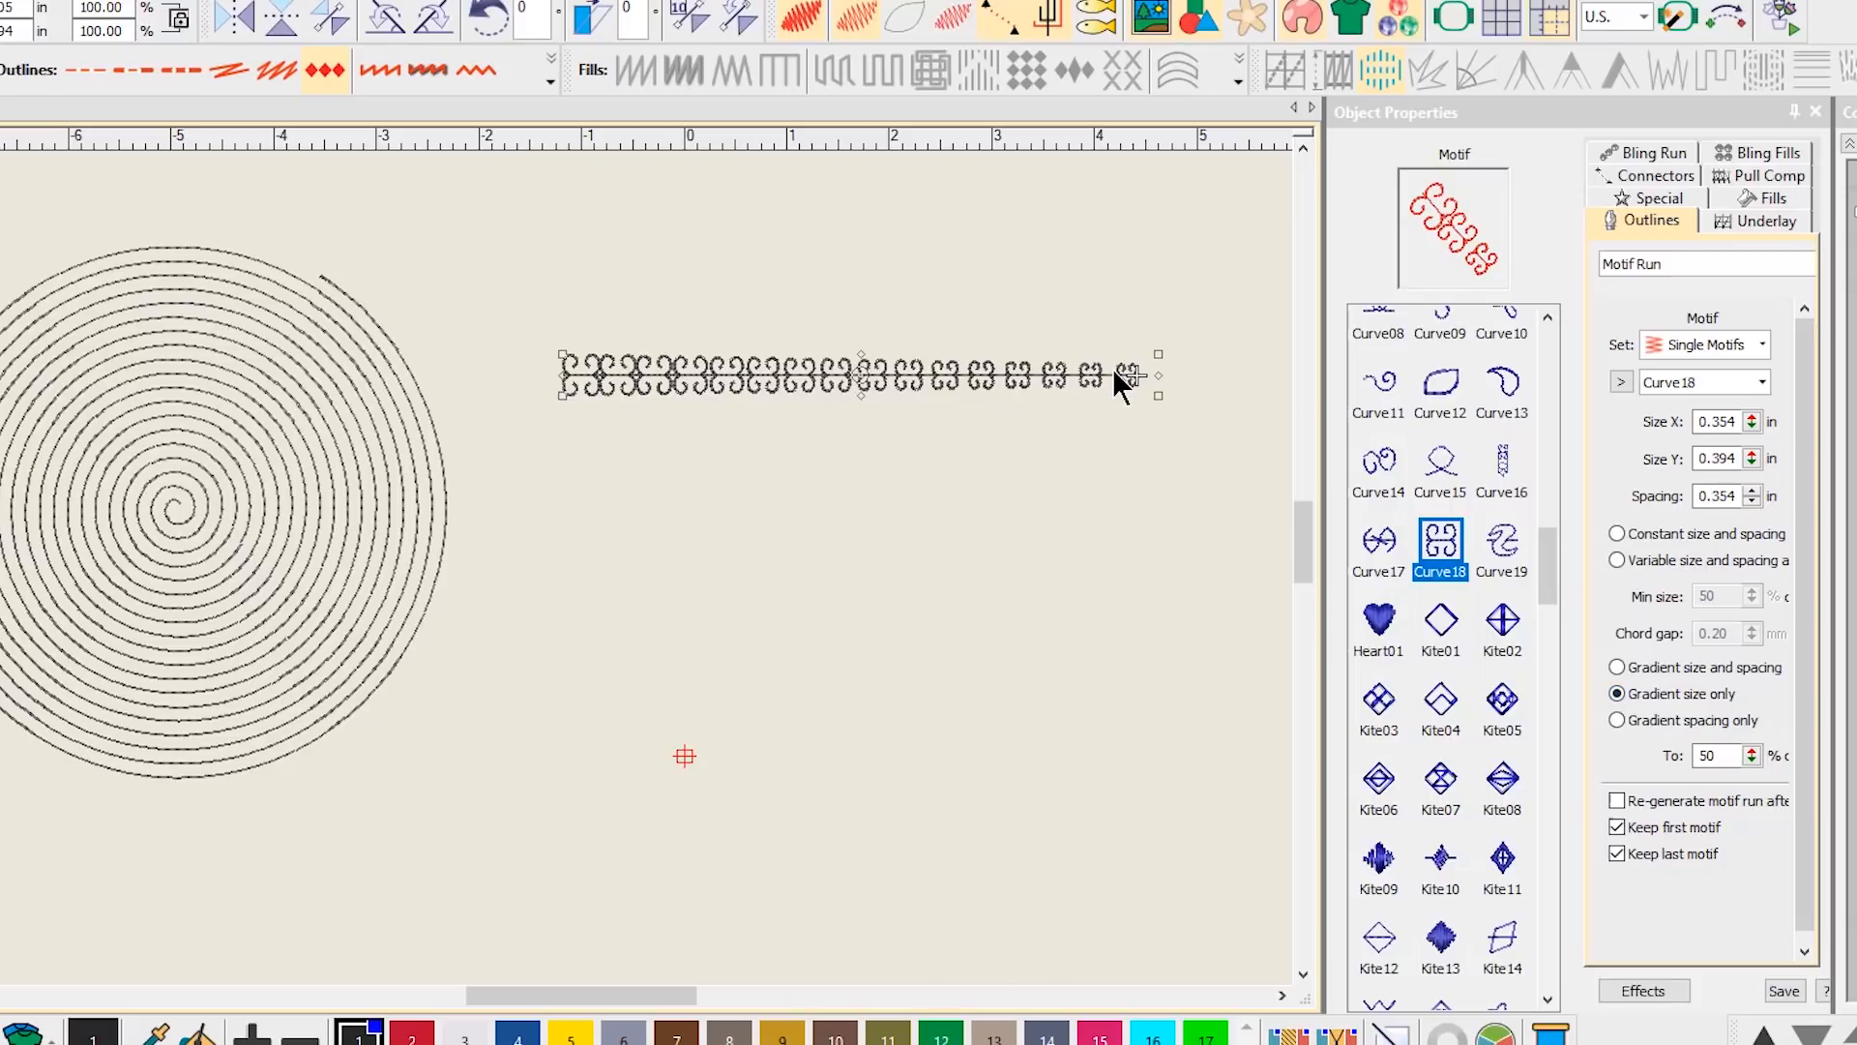
{"action": "left_click", "coordinate": [1616, 720]}
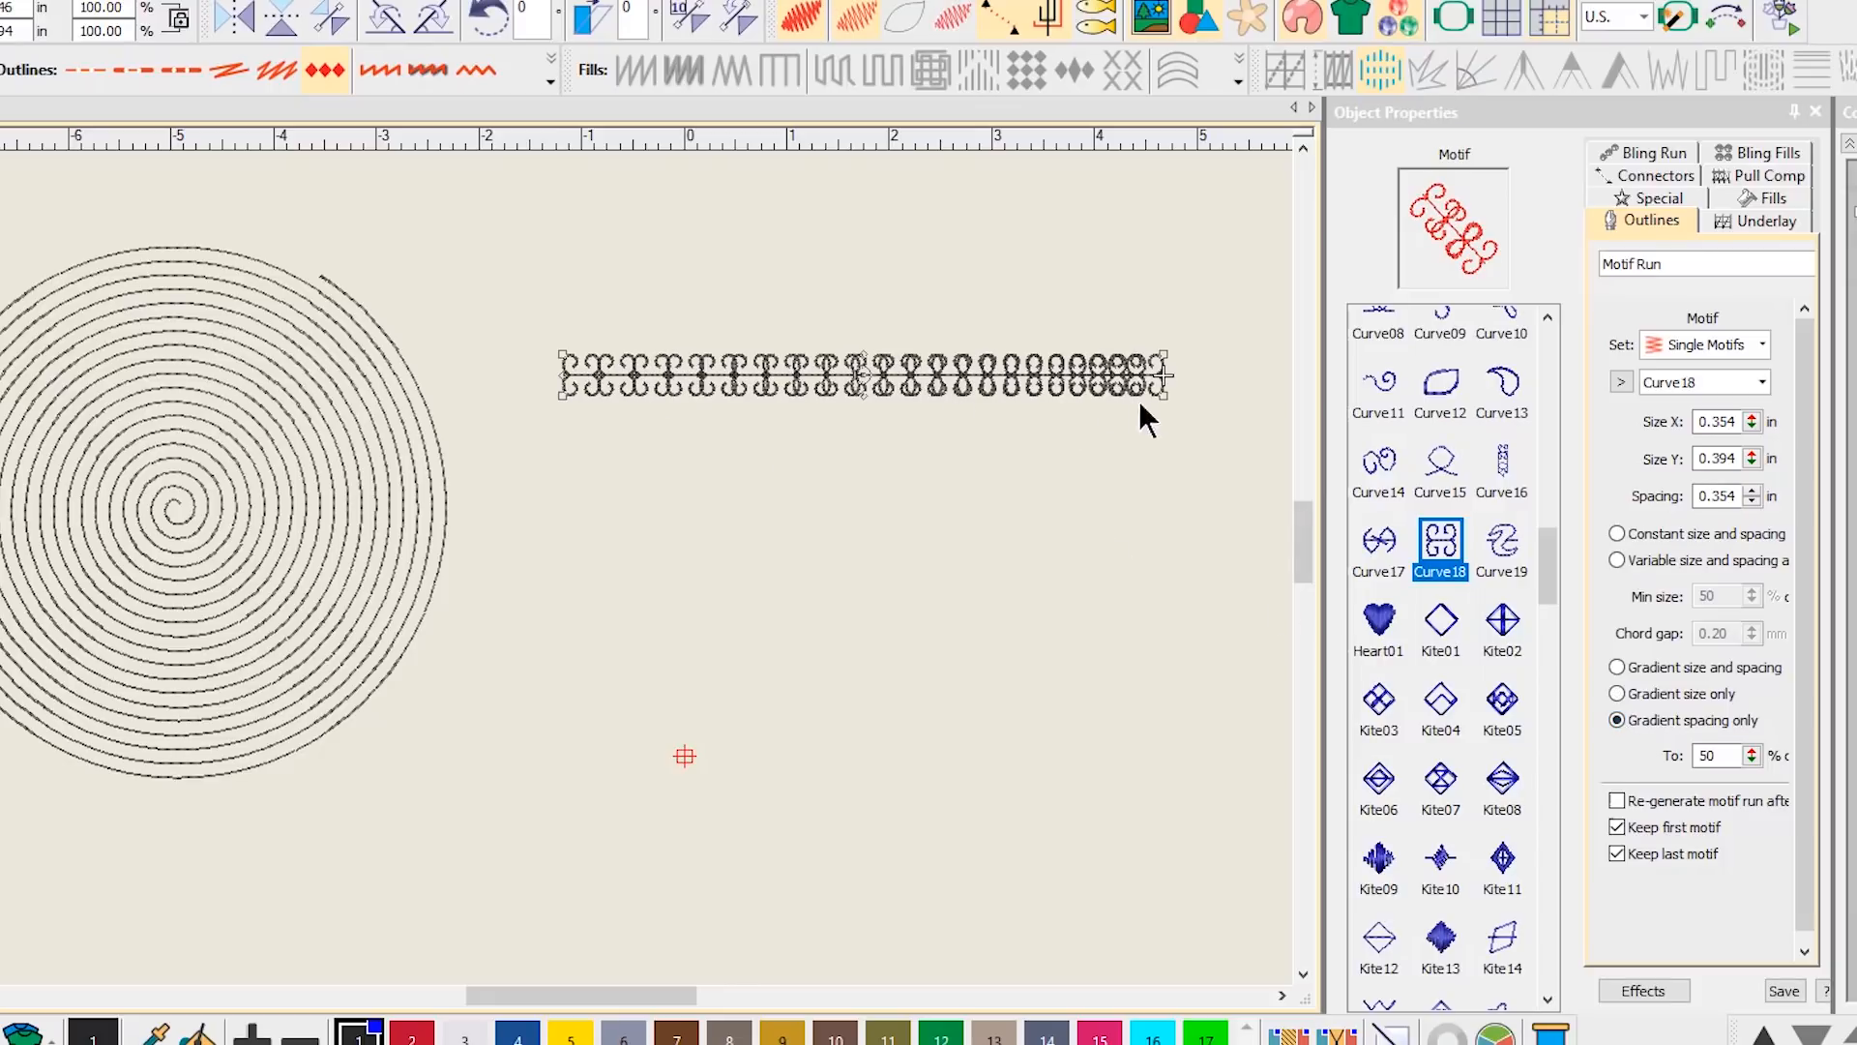
{"action": "left_click", "coordinate": [1617, 666]}
- Place a copy of the Curve18 motif line about 1.5 in below the original
{"action": "left_click", "coordinate": [959, 590]}
{"action": "left_click", "coordinate": [960, 375]}
{"action": "left_click_drag", "start_coordinate": [961, 372], "coordinate": [949, 528]}
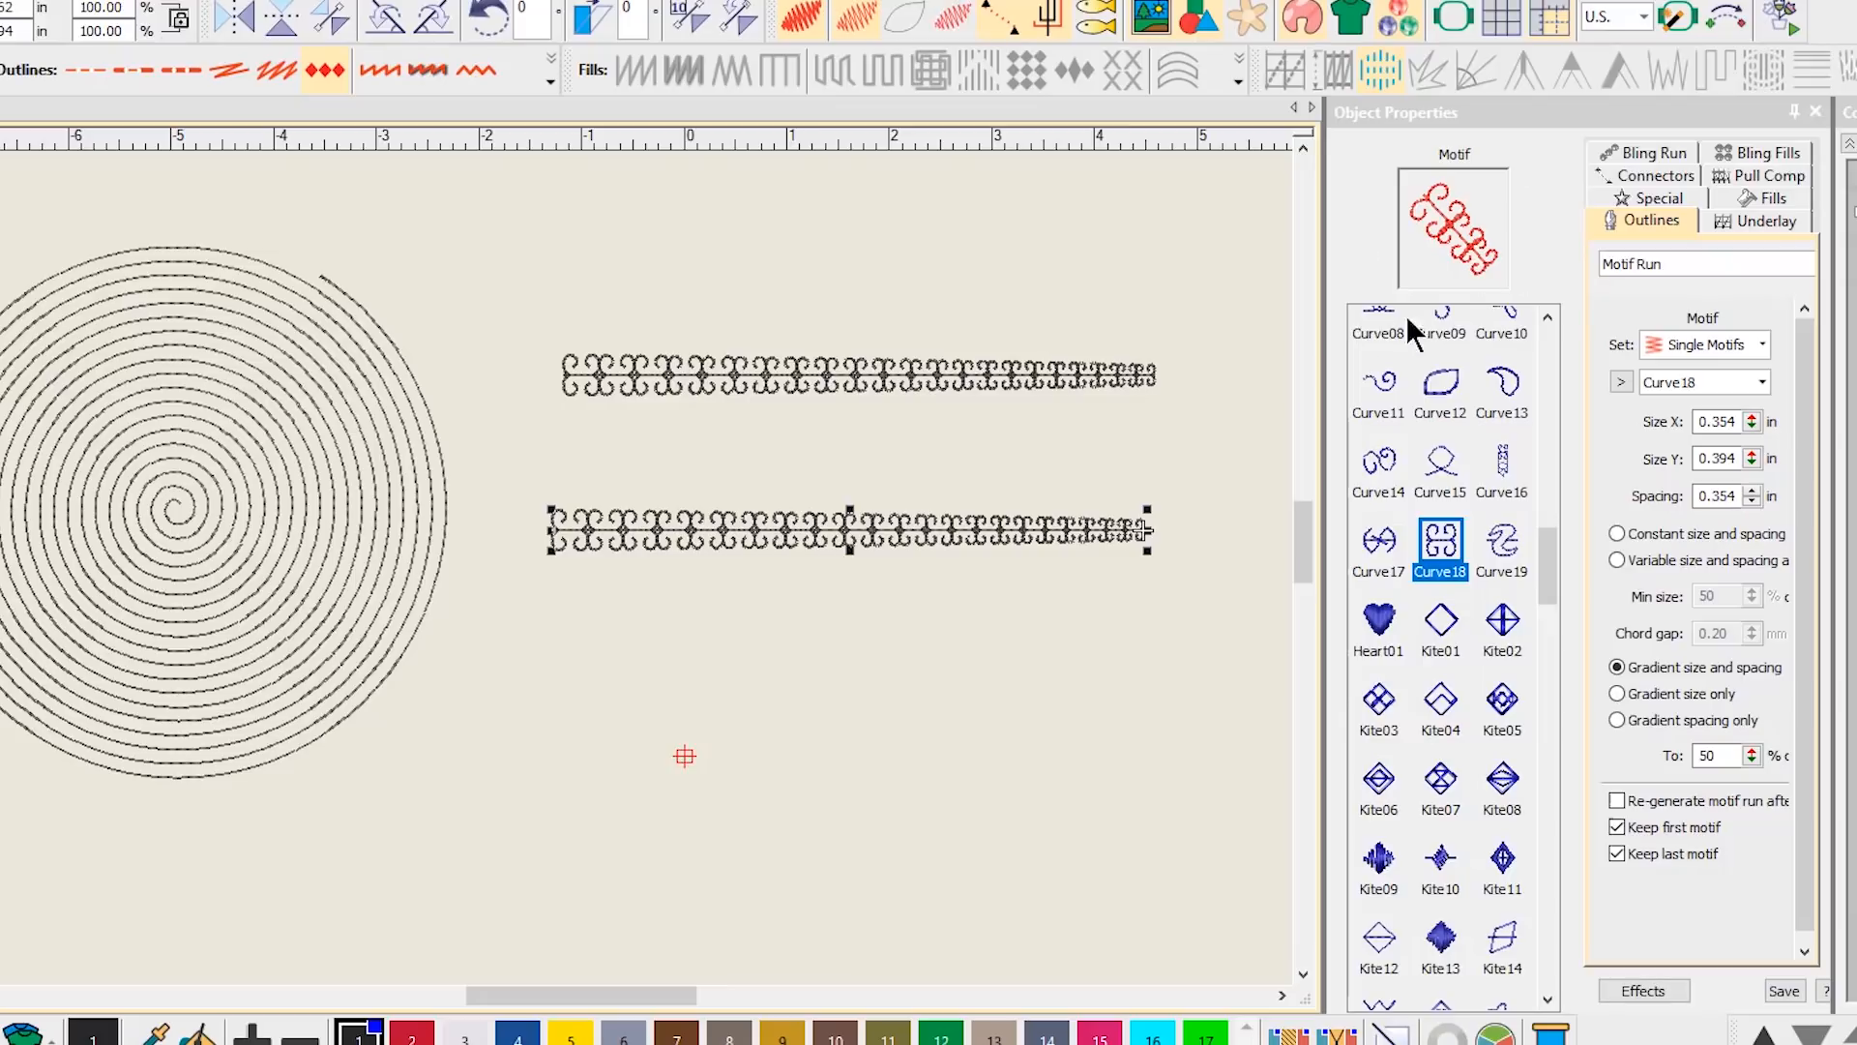
- Try the Heart01, Kite03 and Kite10 motifs on the lower line
{"action": "left_click", "coordinate": [1379, 627]}
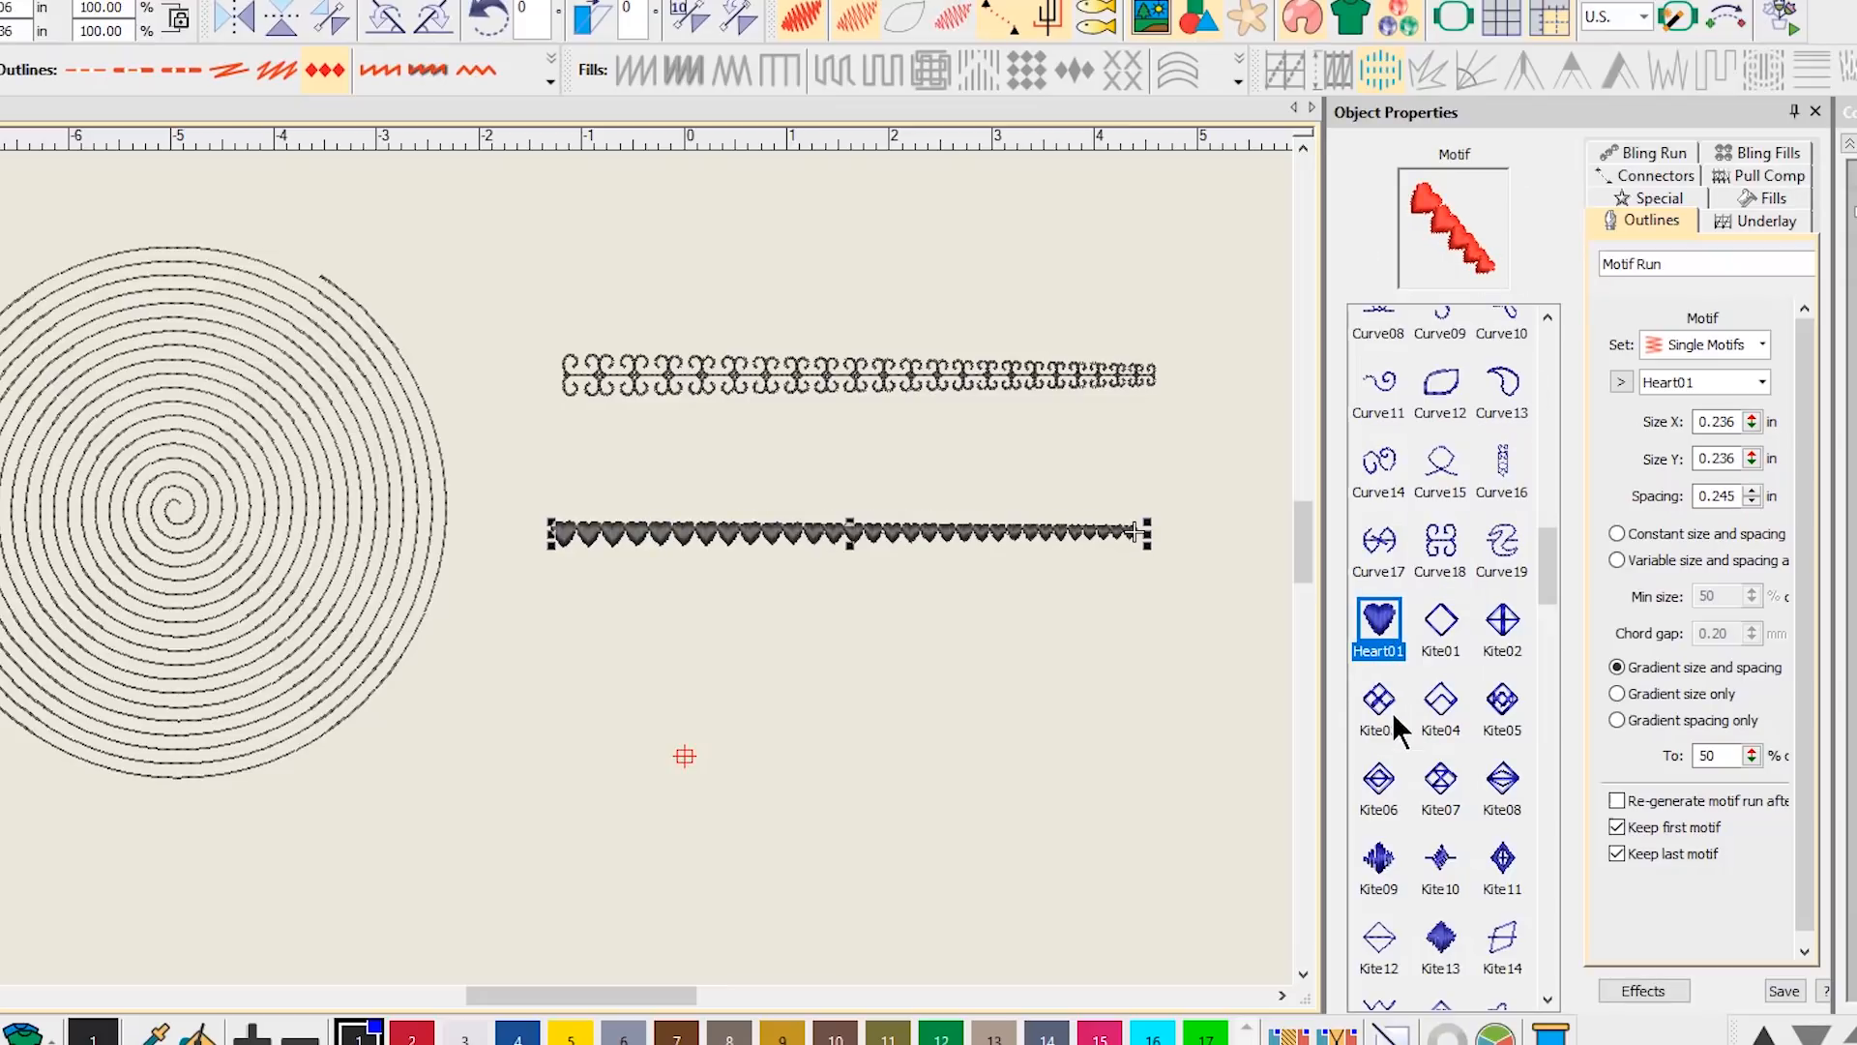
{"action": "left_click", "coordinate": [1392, 712]}
{"action": "left_click", "coordinate": [1440, 860]}
- Switch the lower line's motif set to Blackwork and try the NBW13, NBW16, NBW19 and NBW20 motifs
{"action": "left_click", "coordinate": [1714, 341]}
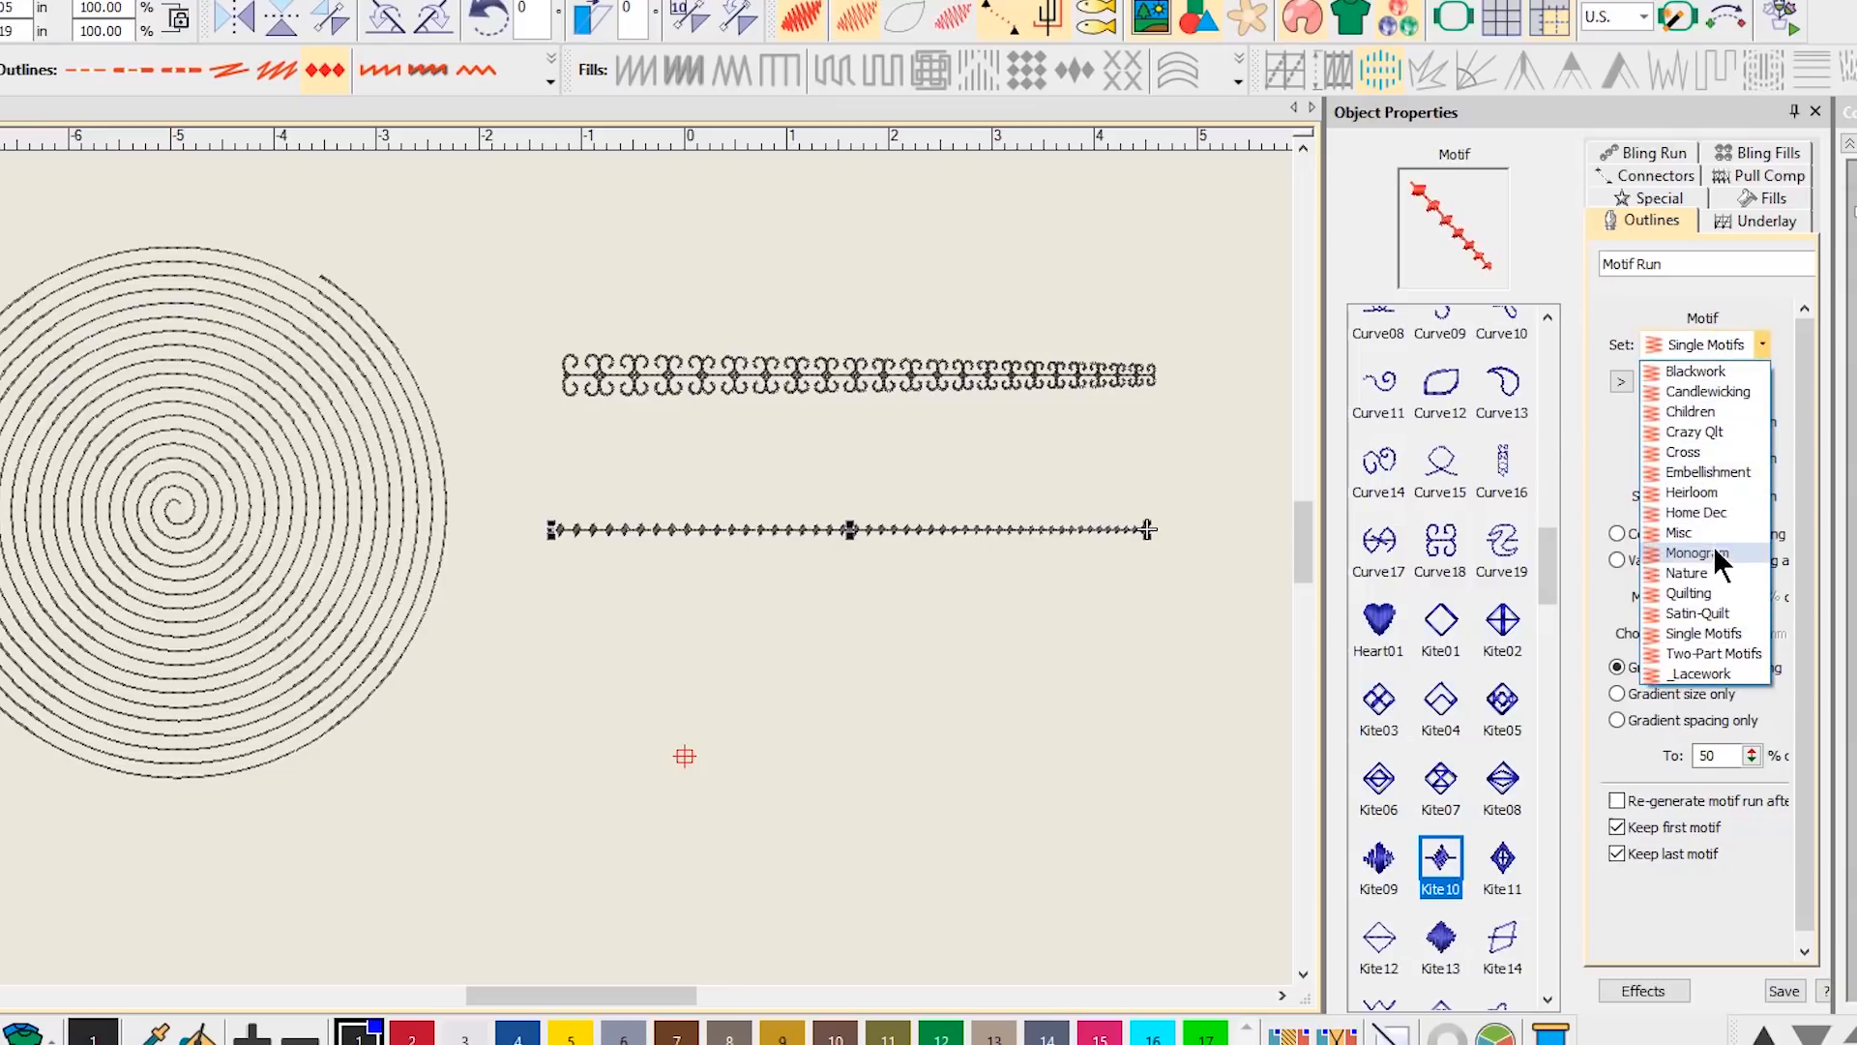
{"action": "left_click", "coordinate": [1718, 369]}
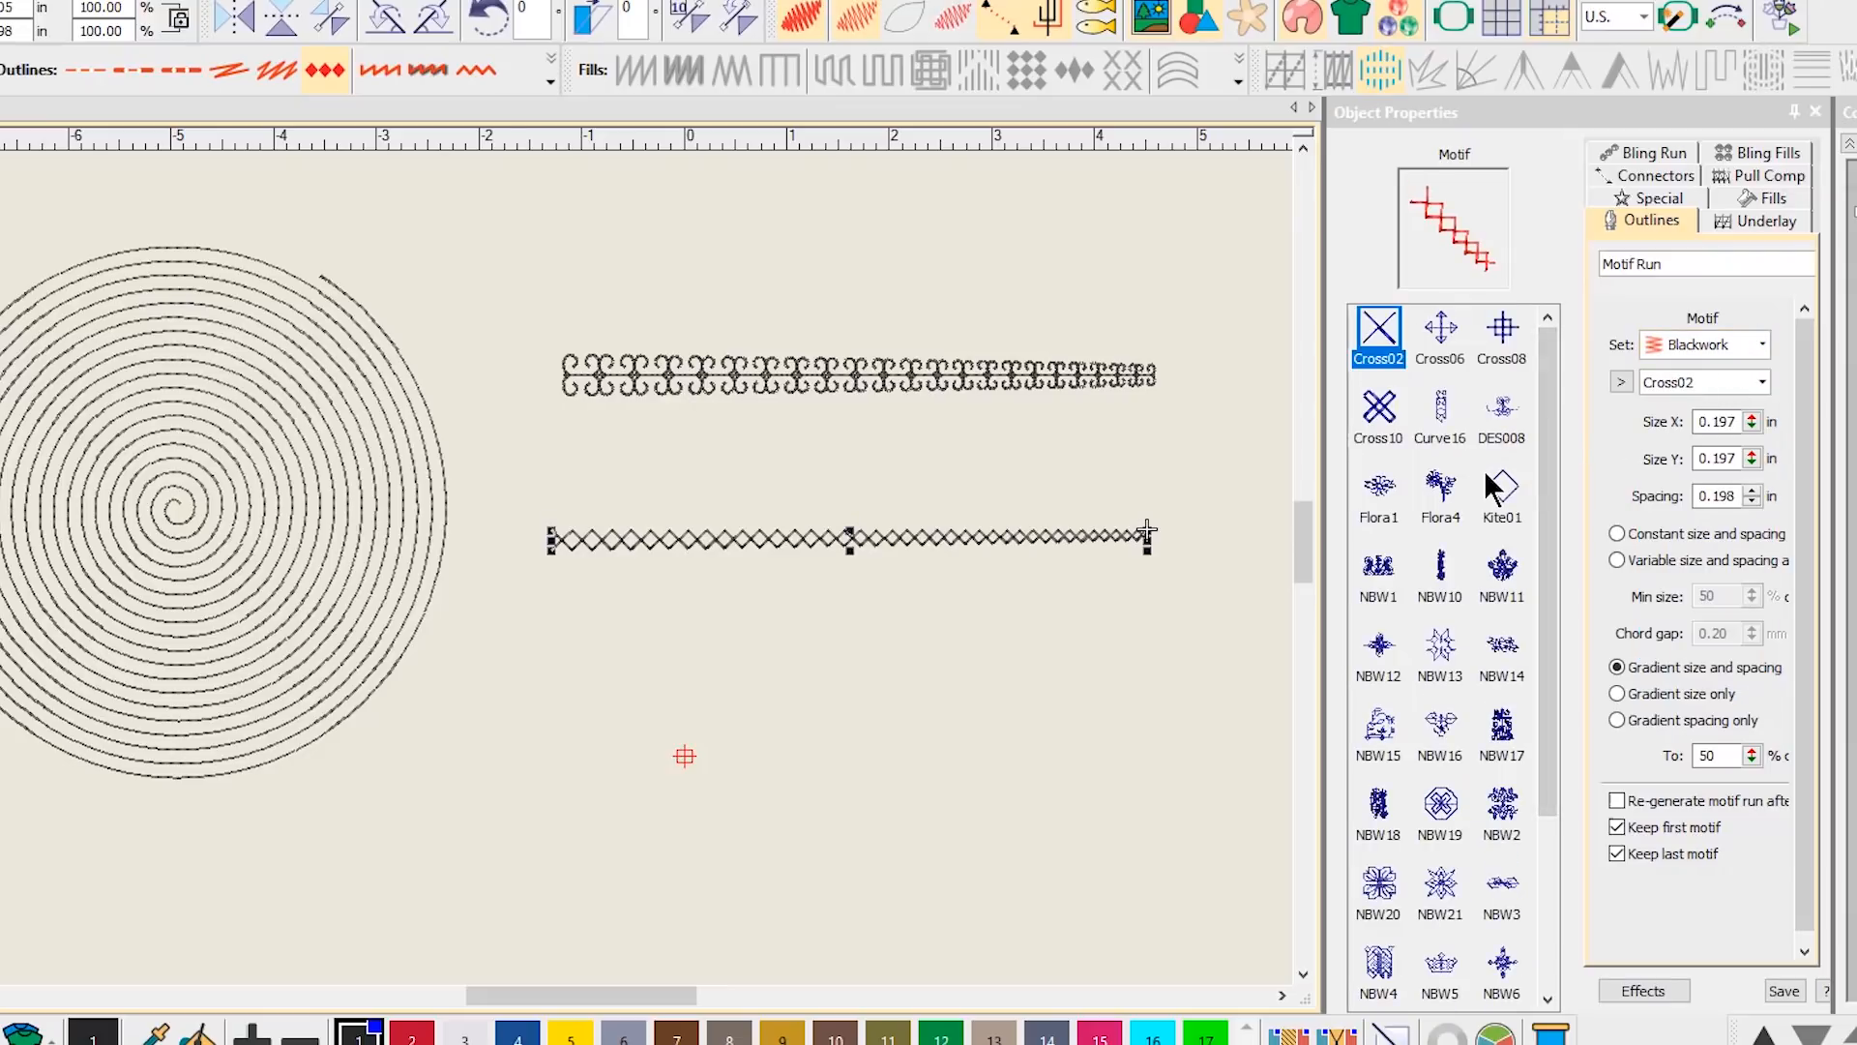
{"action": "left_click", "coordinate": [1438, 655]}
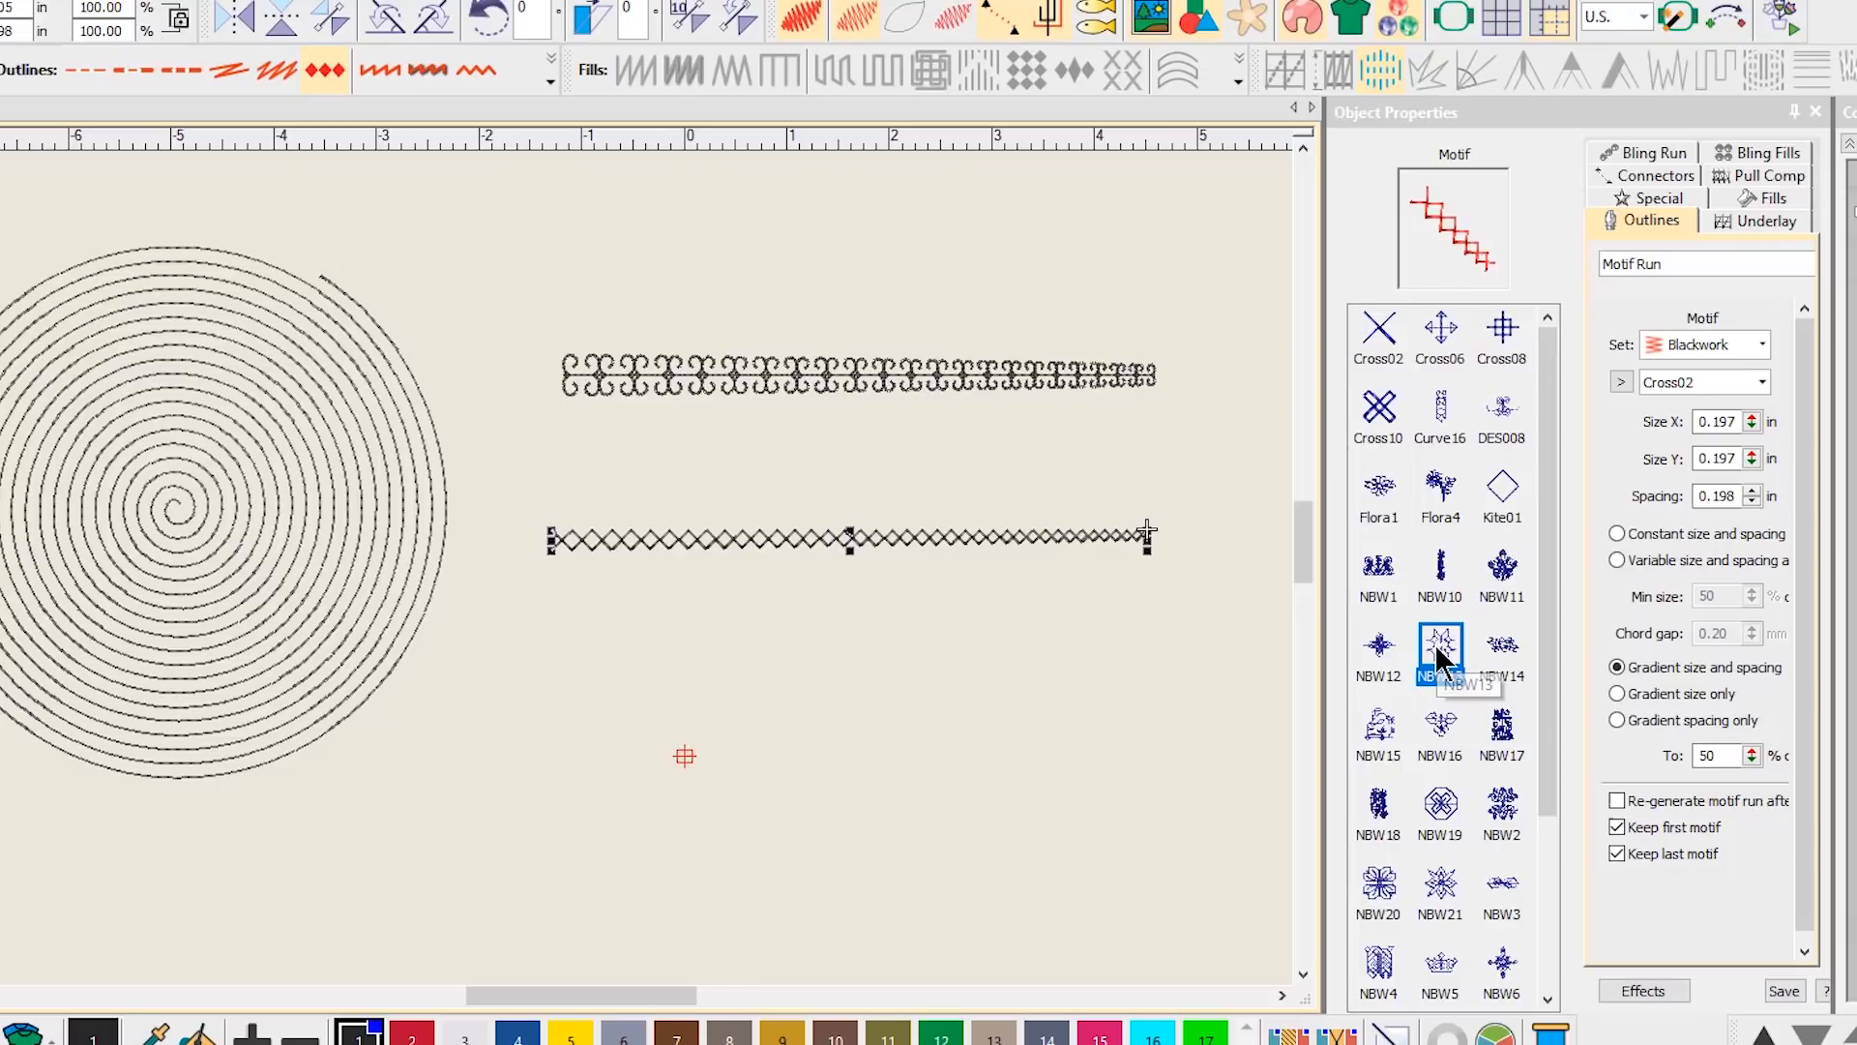
{"action": "left_click", "coordinate": [1450, 718]}
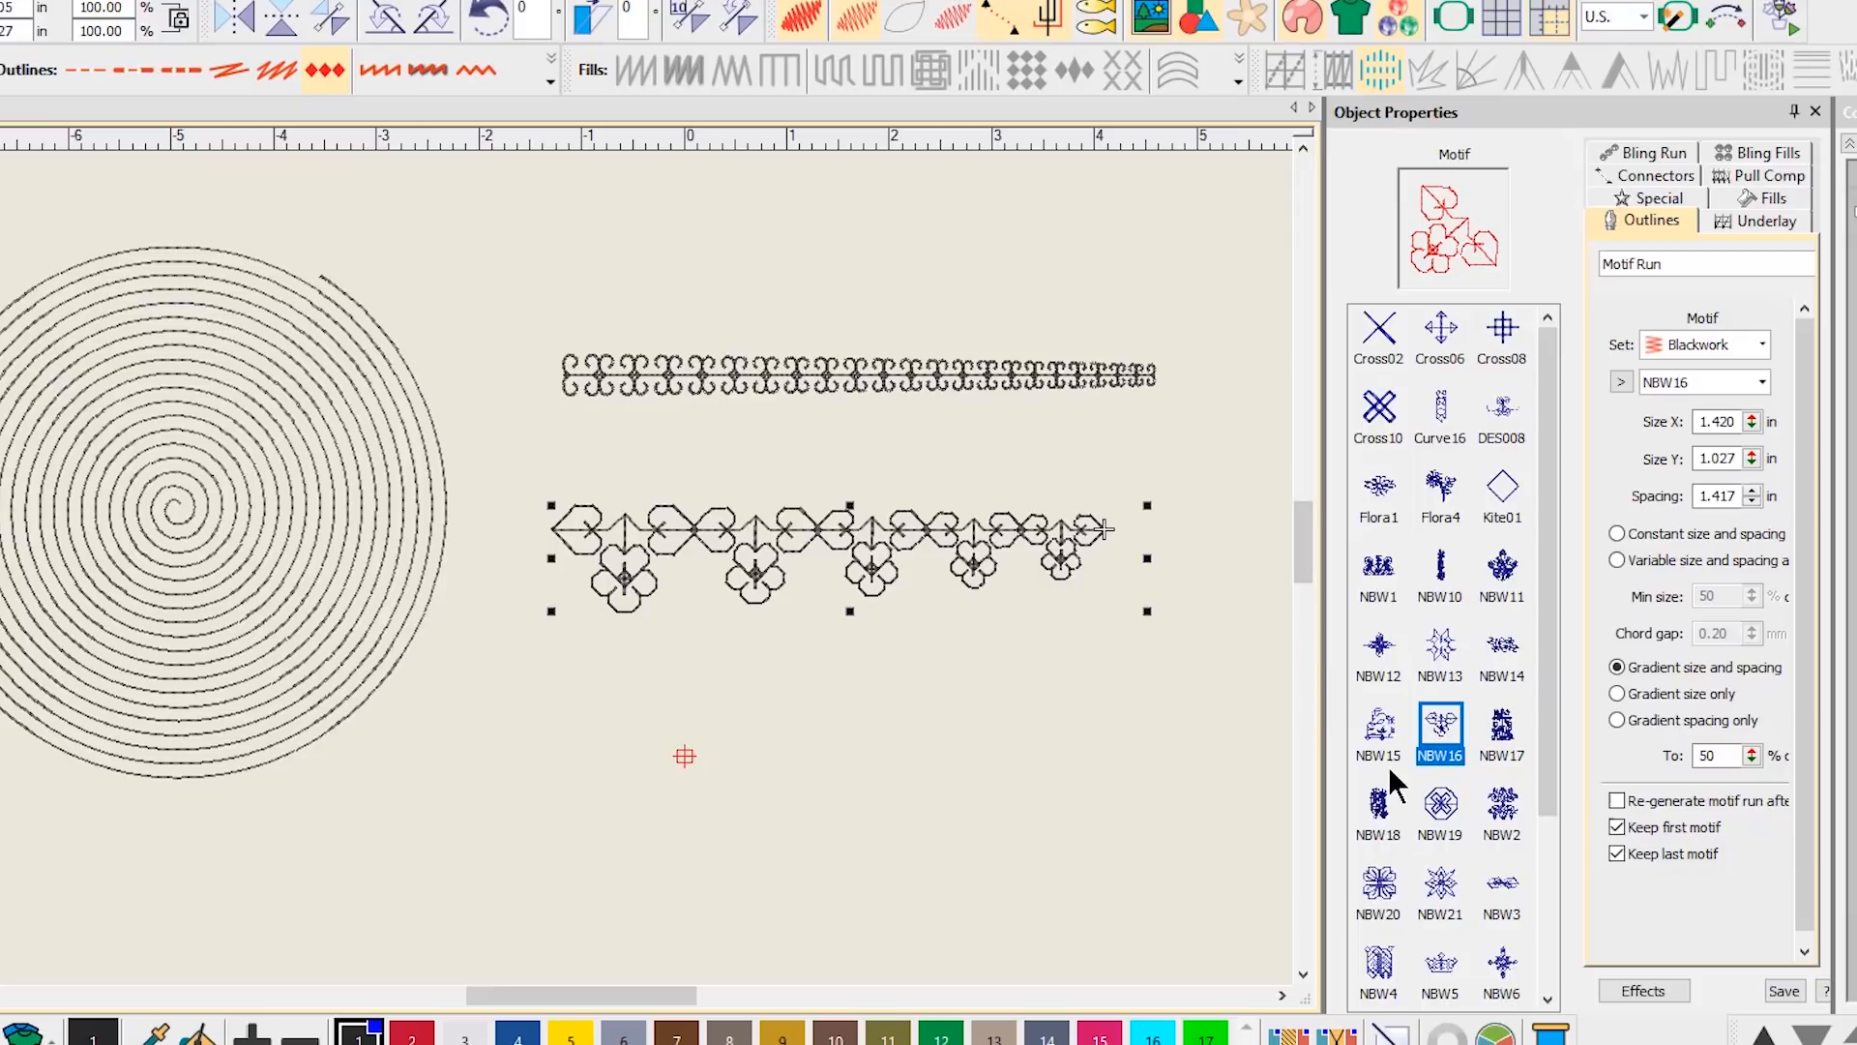
{"action": "left_click", "coordinate": [1437, 813]}
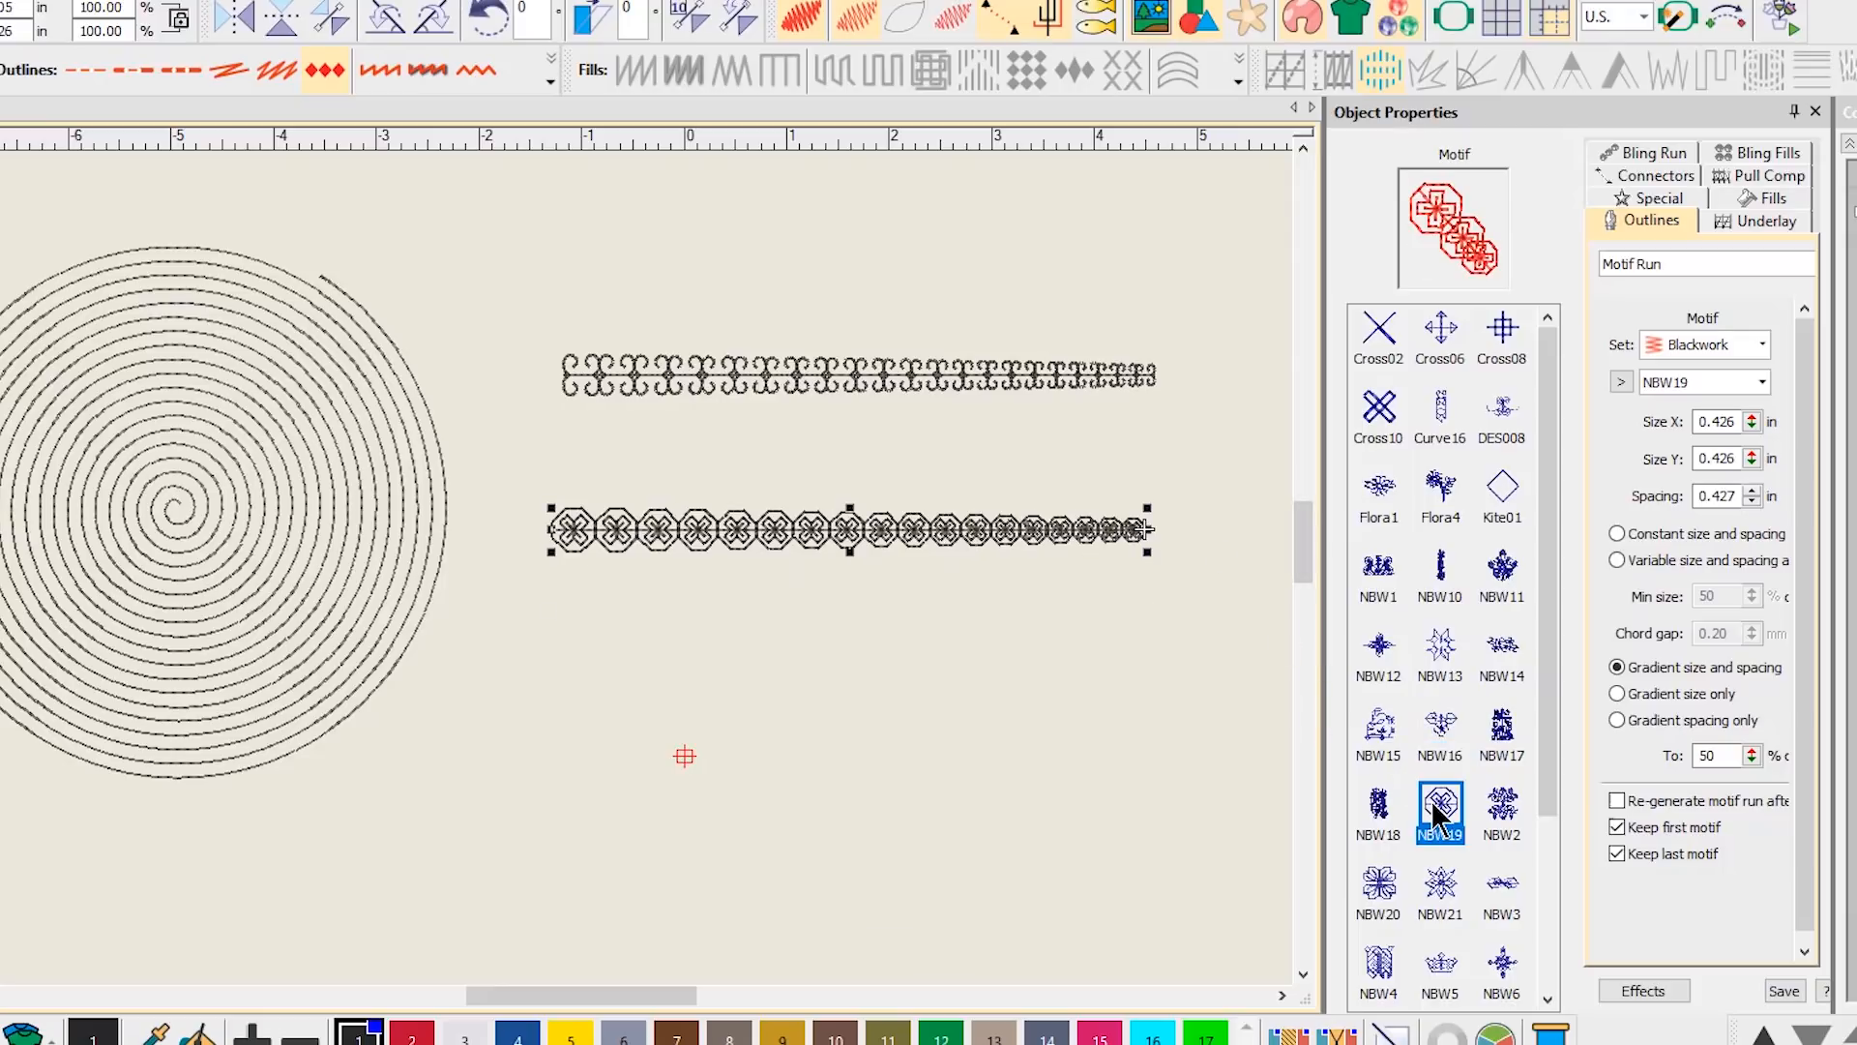
{"action": "left_click", "coordinate": [1386, 888]}
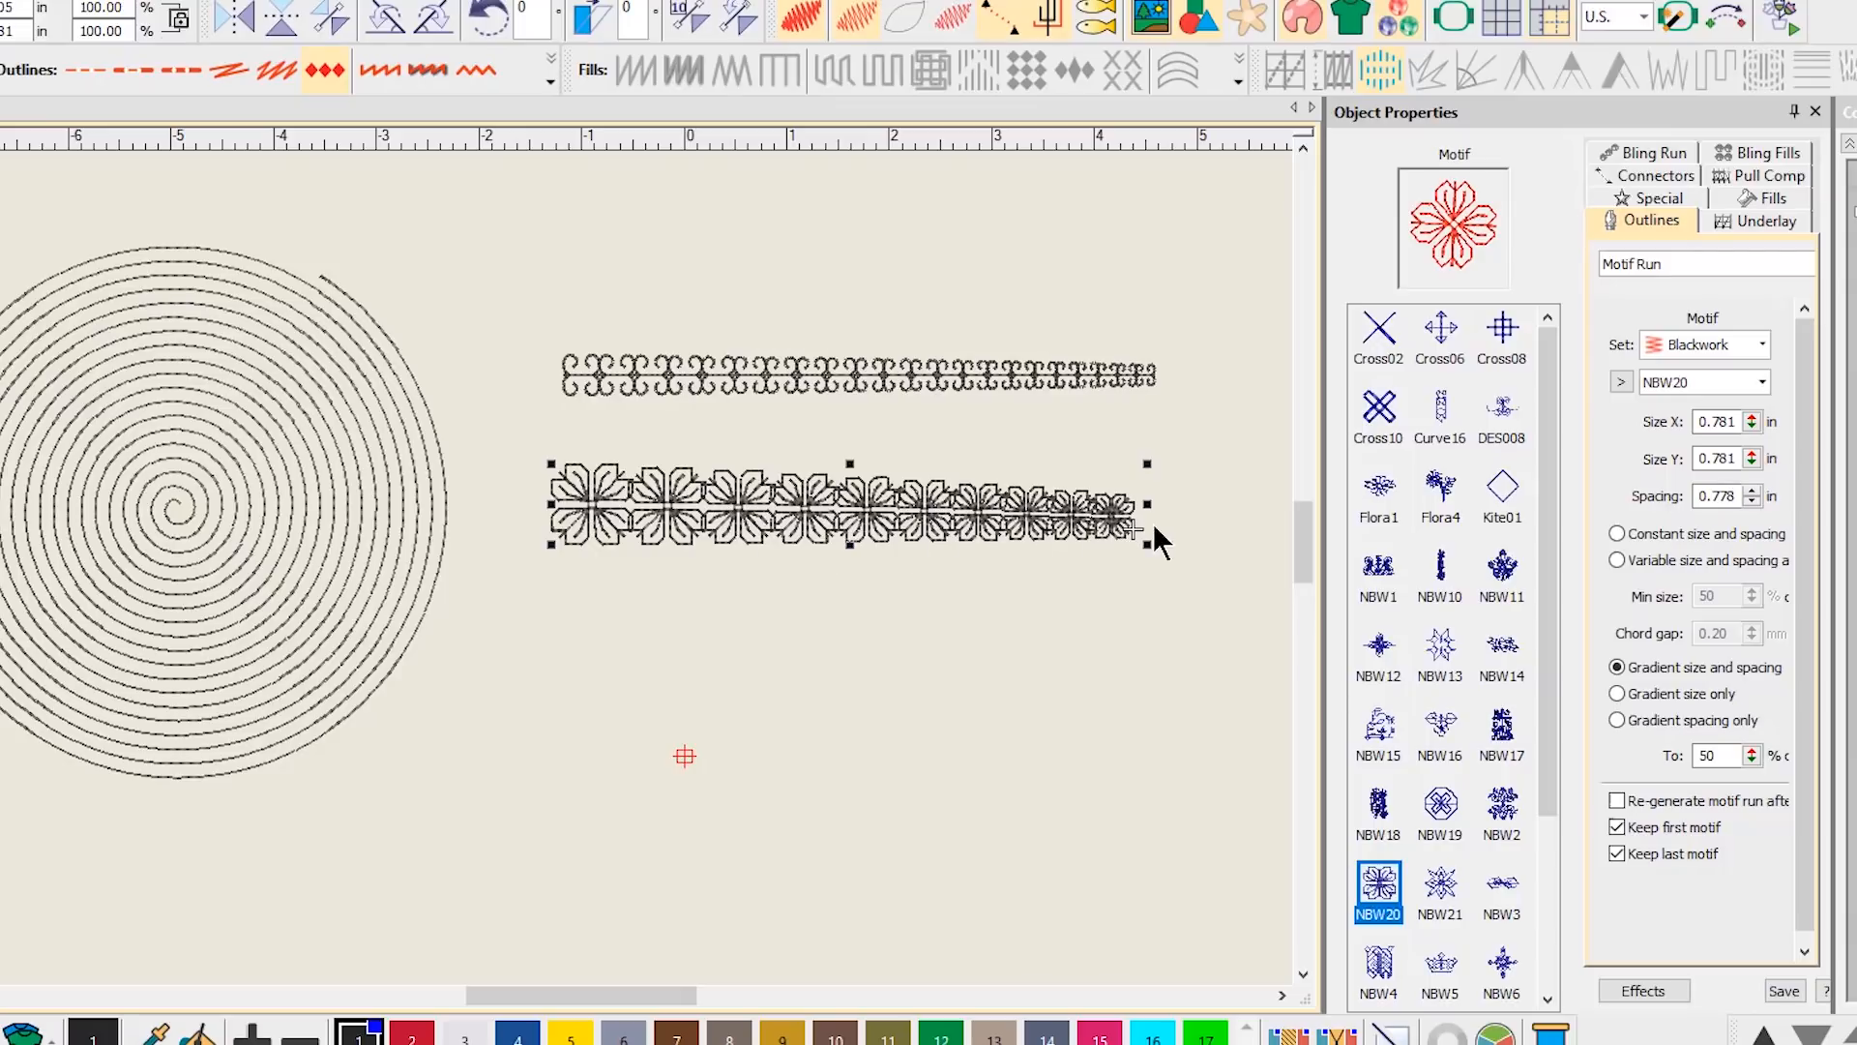
- Stretch the lower motif line to 132.98% of its width and change its motif to NBW21
{"action": "left_click_drag", "start_coordinate": [1149, 503], "coordinate": [1014, 534]}
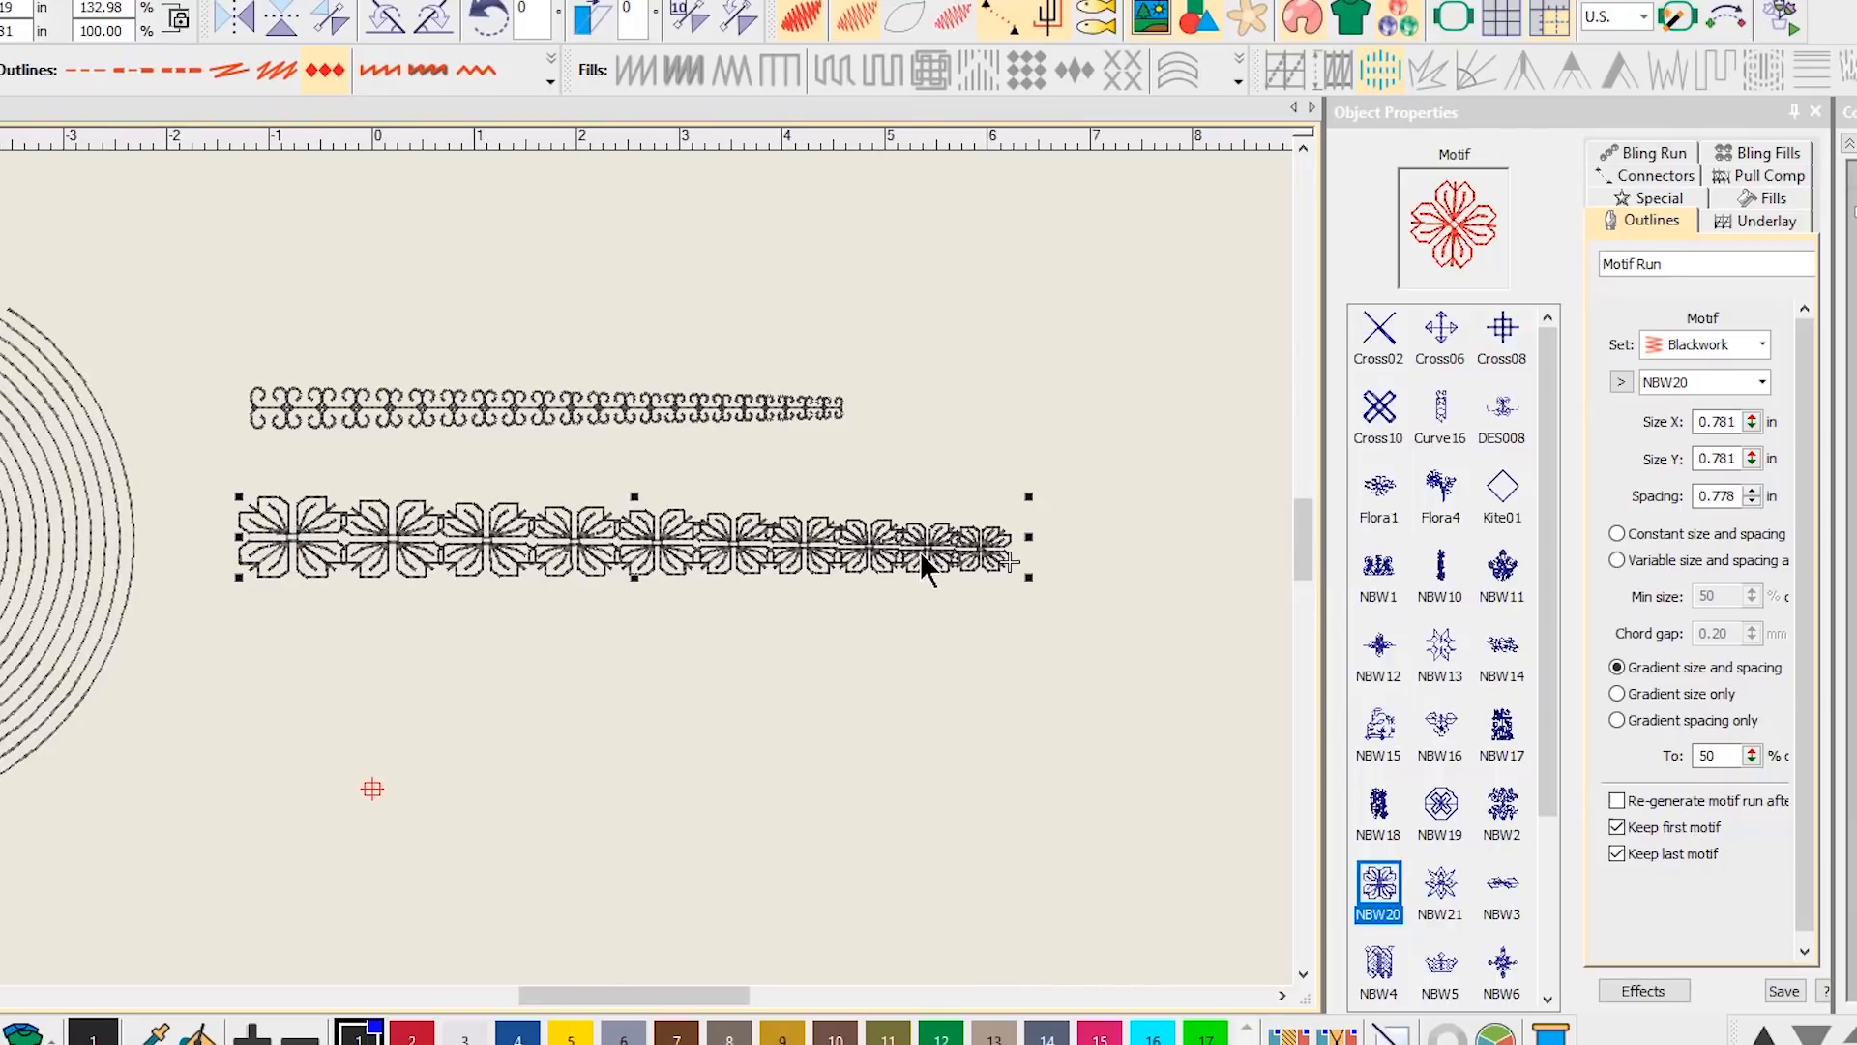
{"action": "left_click", "coordinate": [1441, 885]}
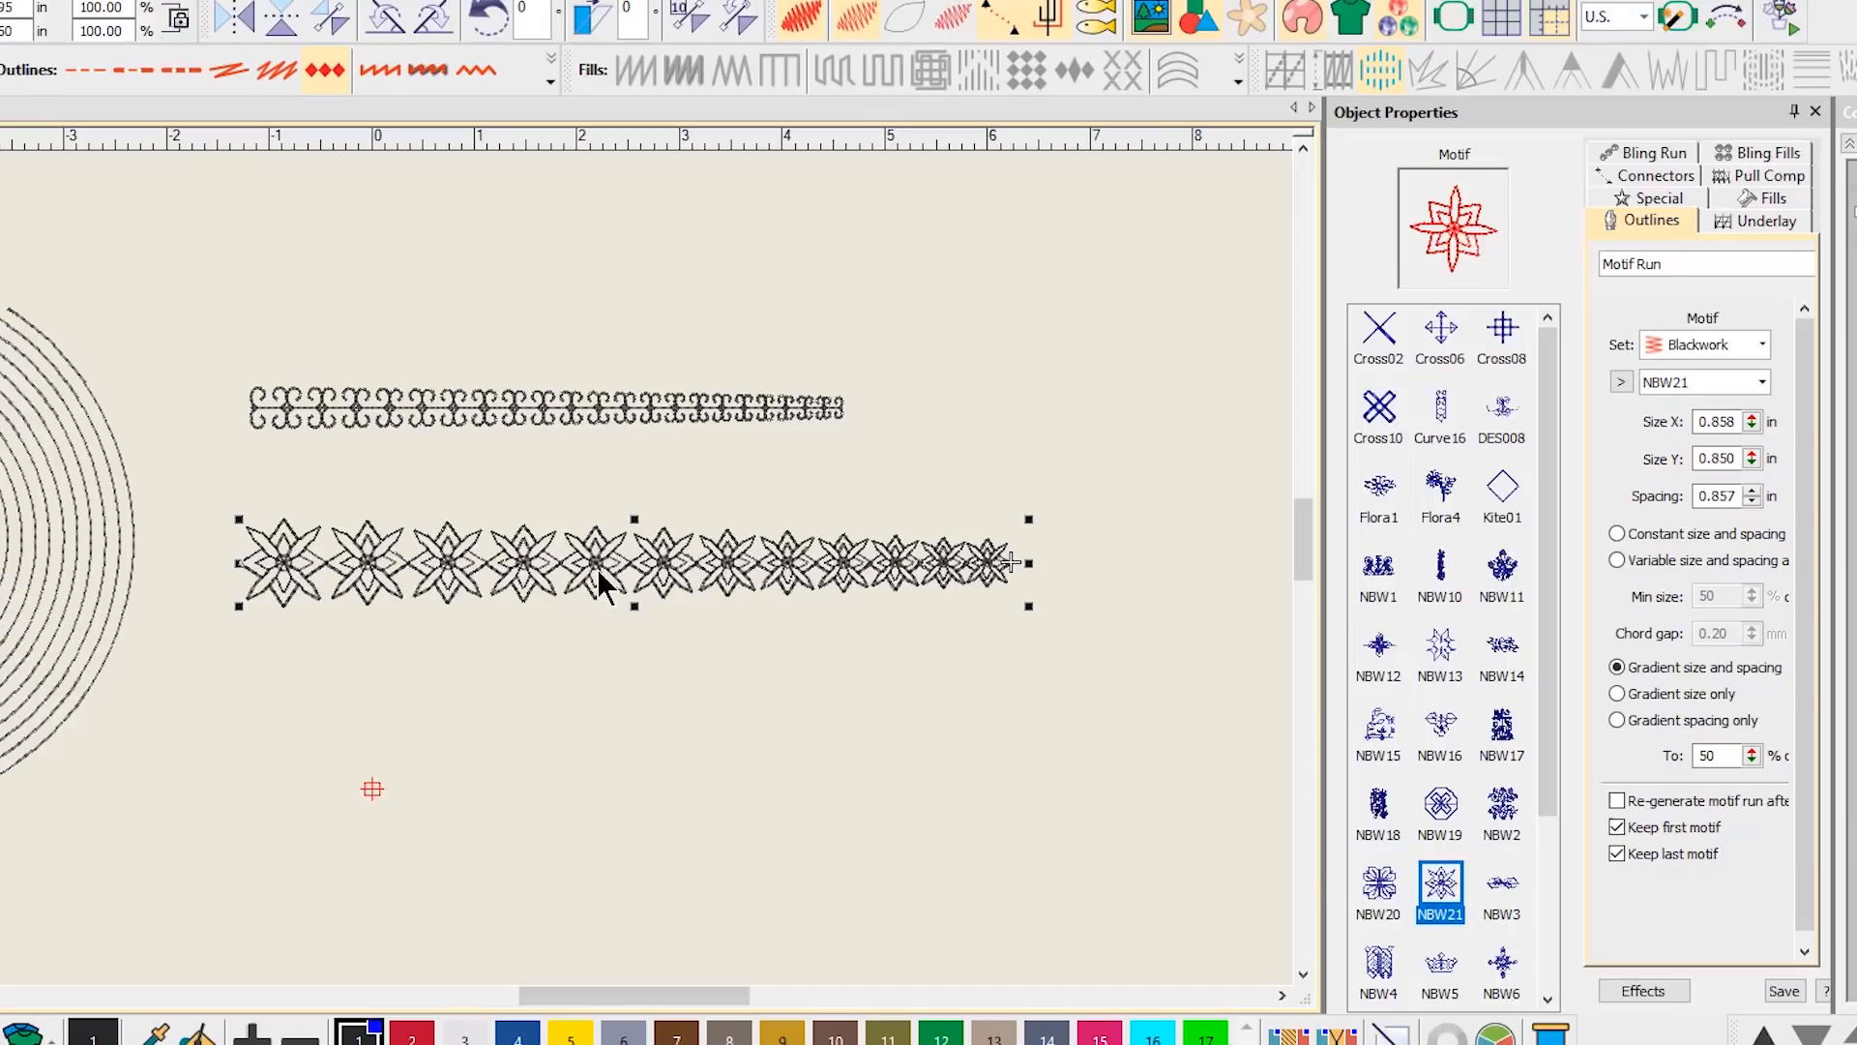
- Move the NBW21 motif line about 1.8 in to the right and slightly down
{"action": "left_click_drag", "start_coordinate": [595, 567], "coordinate": [785, 589]}
{"action": "left_click_drag", "start_coordinate": [632, 985], "coordinate": [501, 963]}
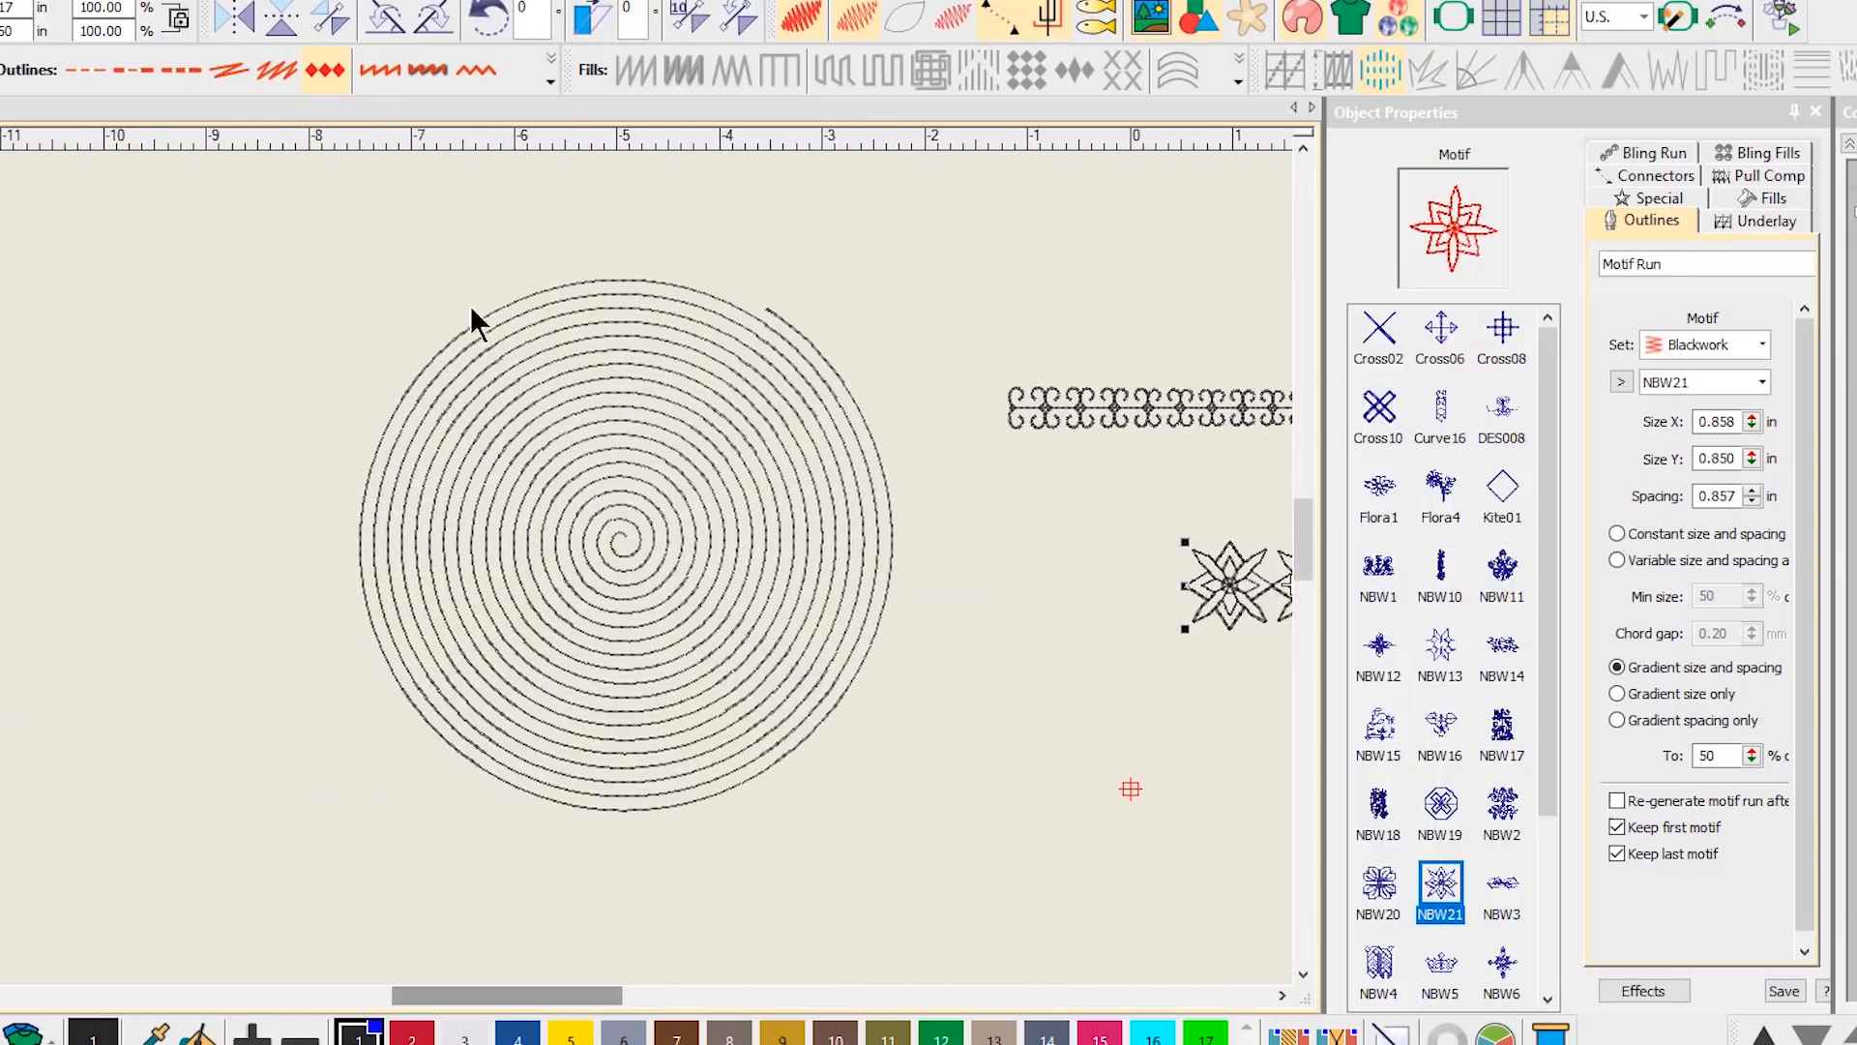
- Try applying a Motif Run outline directly to the spiral-filled circle, and undo it
{"action": "left_click", "coordinate": [771, 311]}
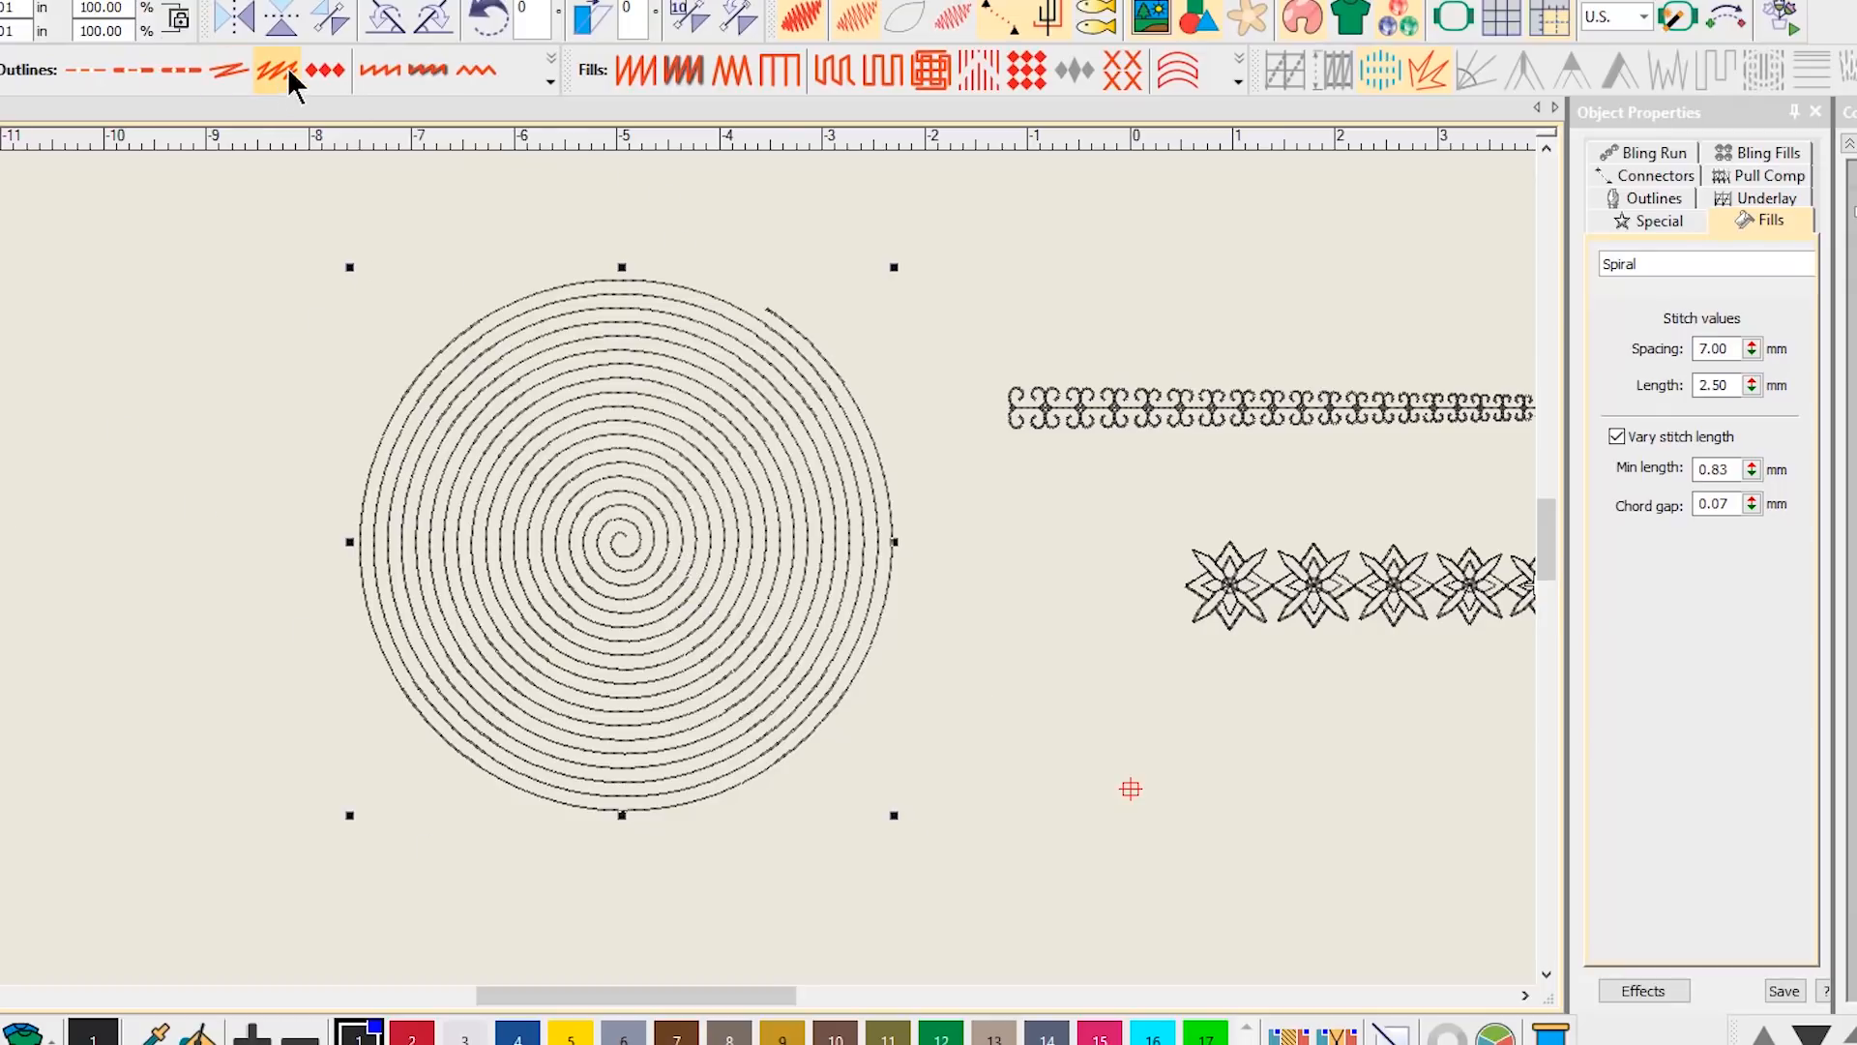
{"action": "left_click", "coordinate": [323, 76]}
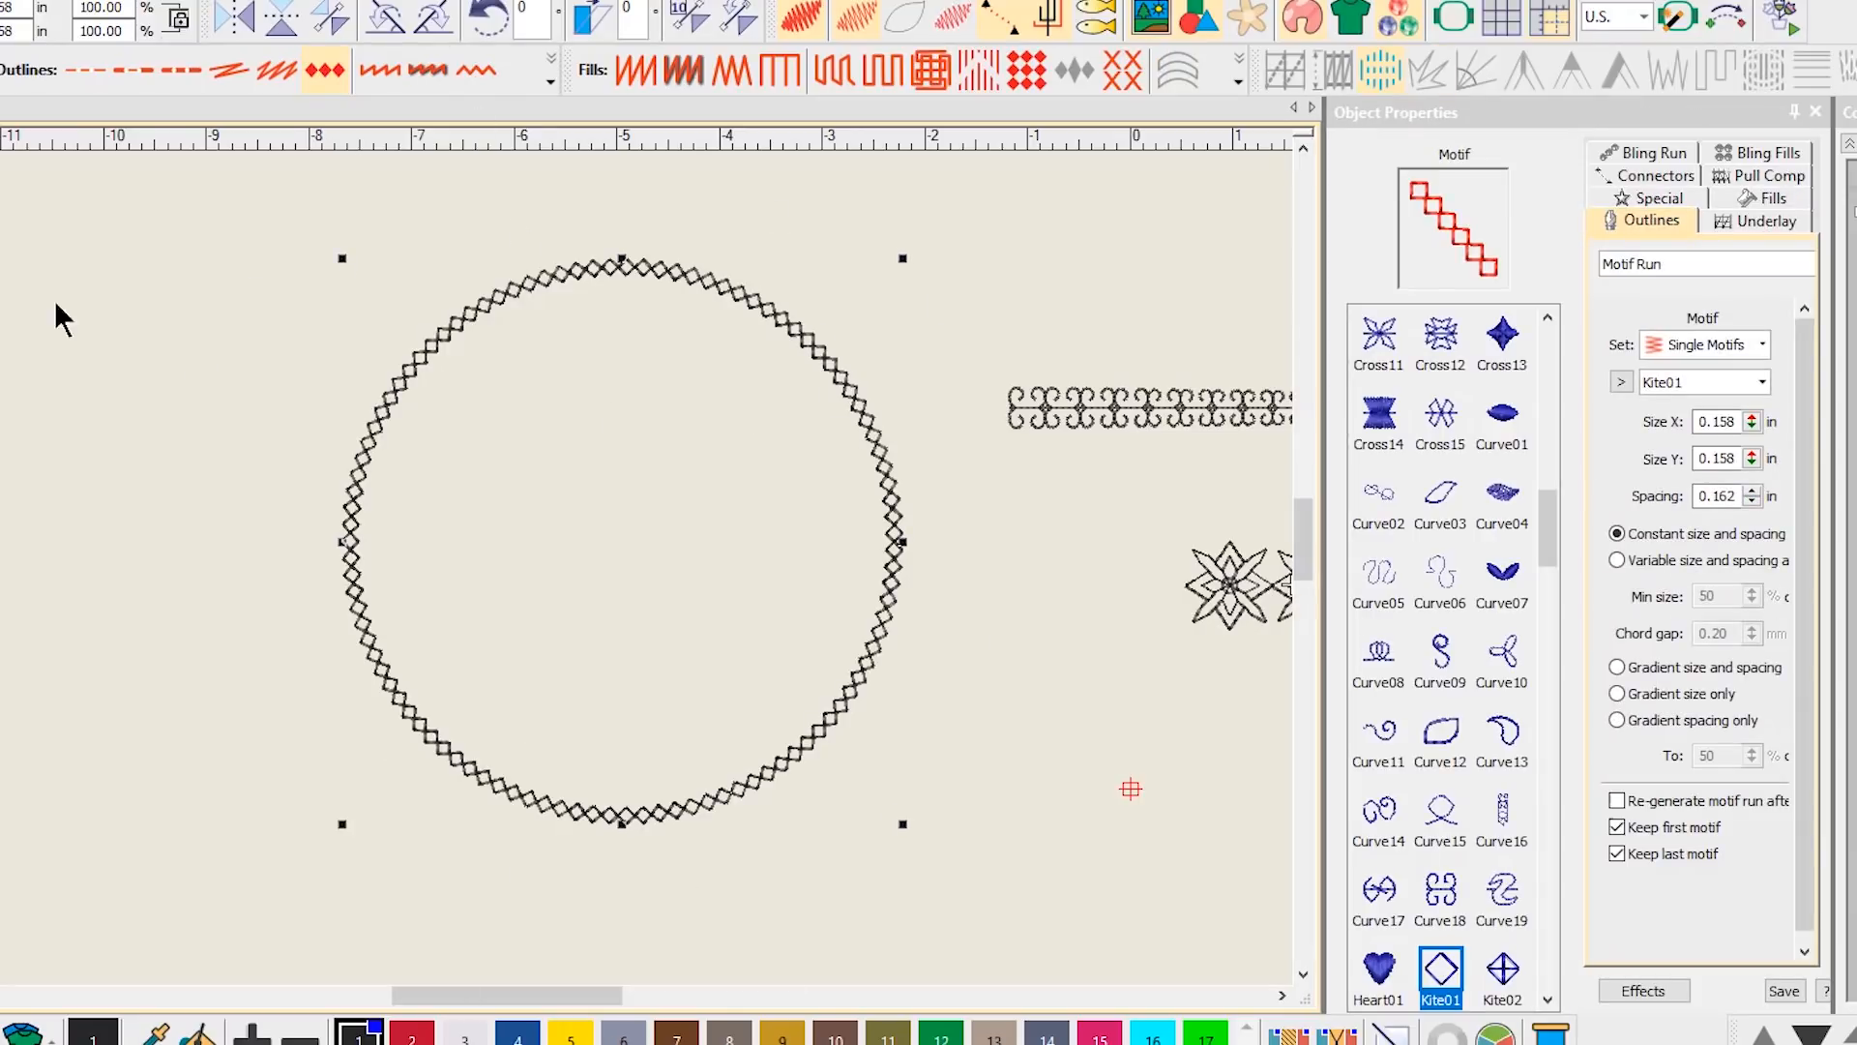
{"action": "key", "text": "ctrl+z"}
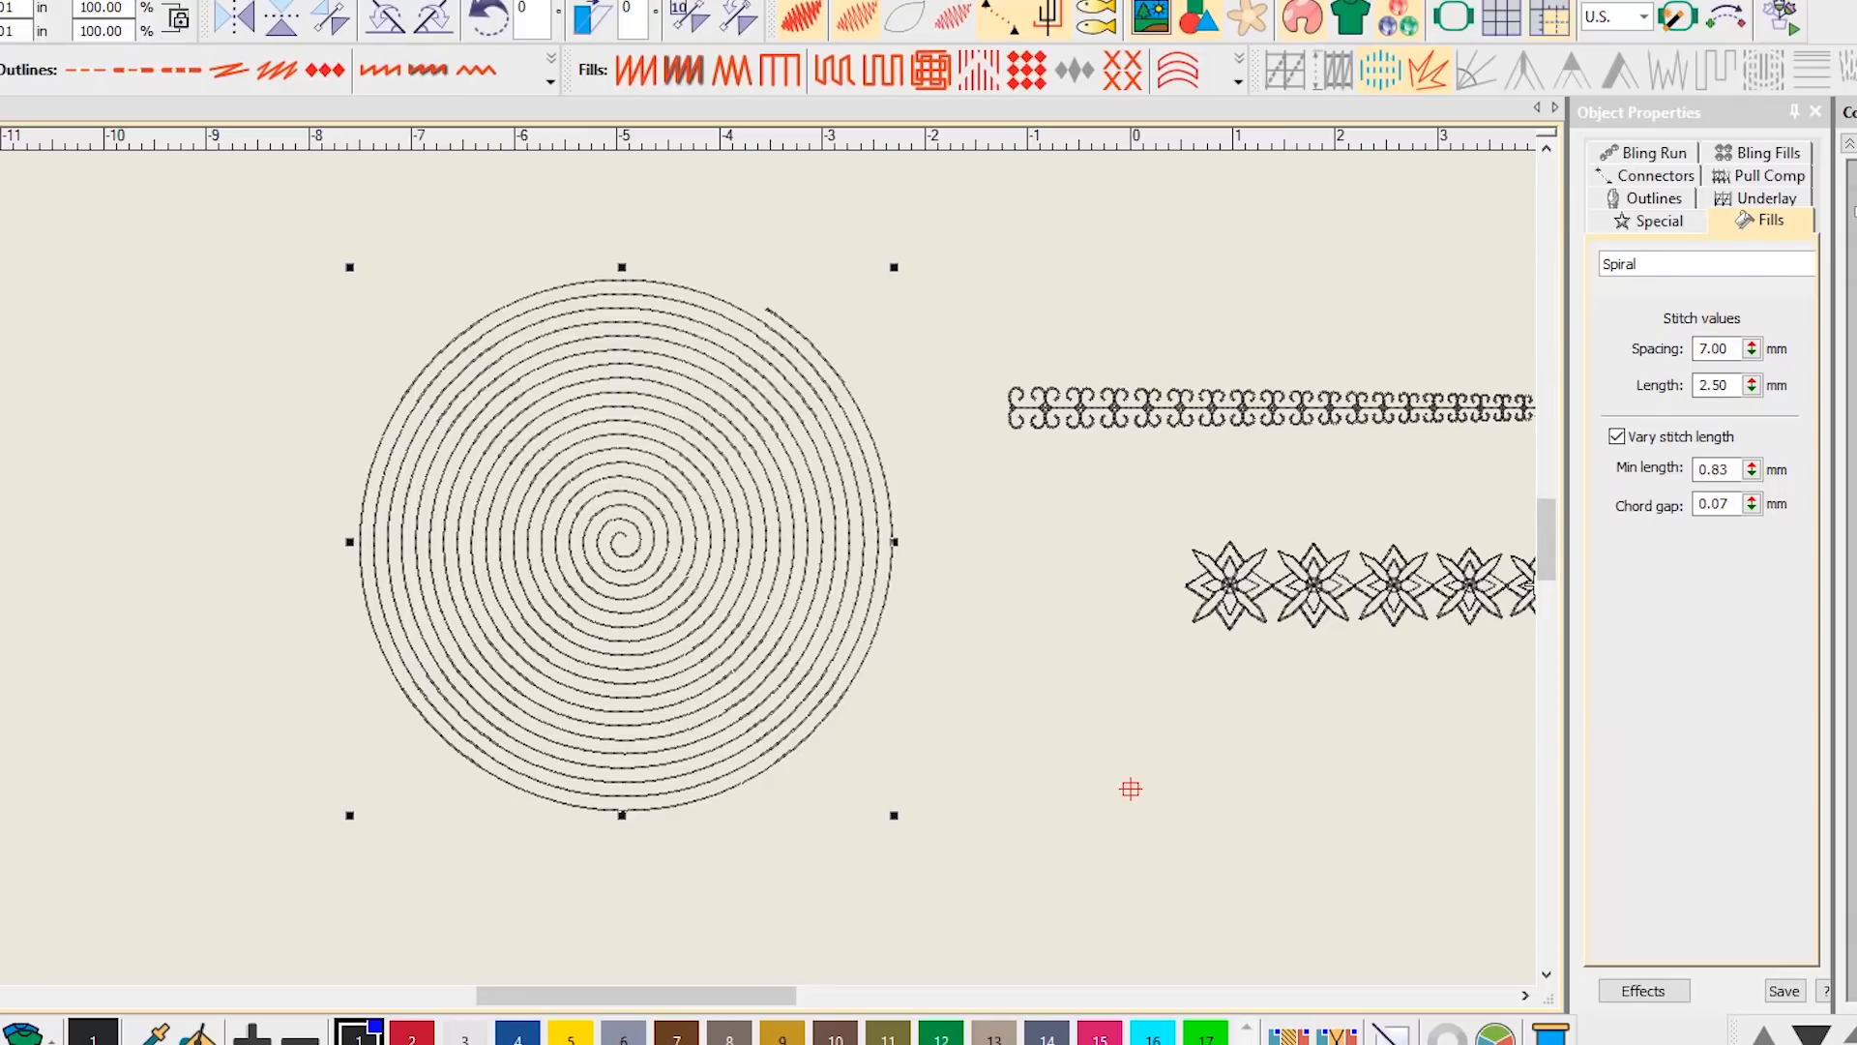
- Select the spiral as a separate run line and convert it to a Motif Run with the Curve01 motif
{"action": "left_click", "coordinate": [1266, 762]}
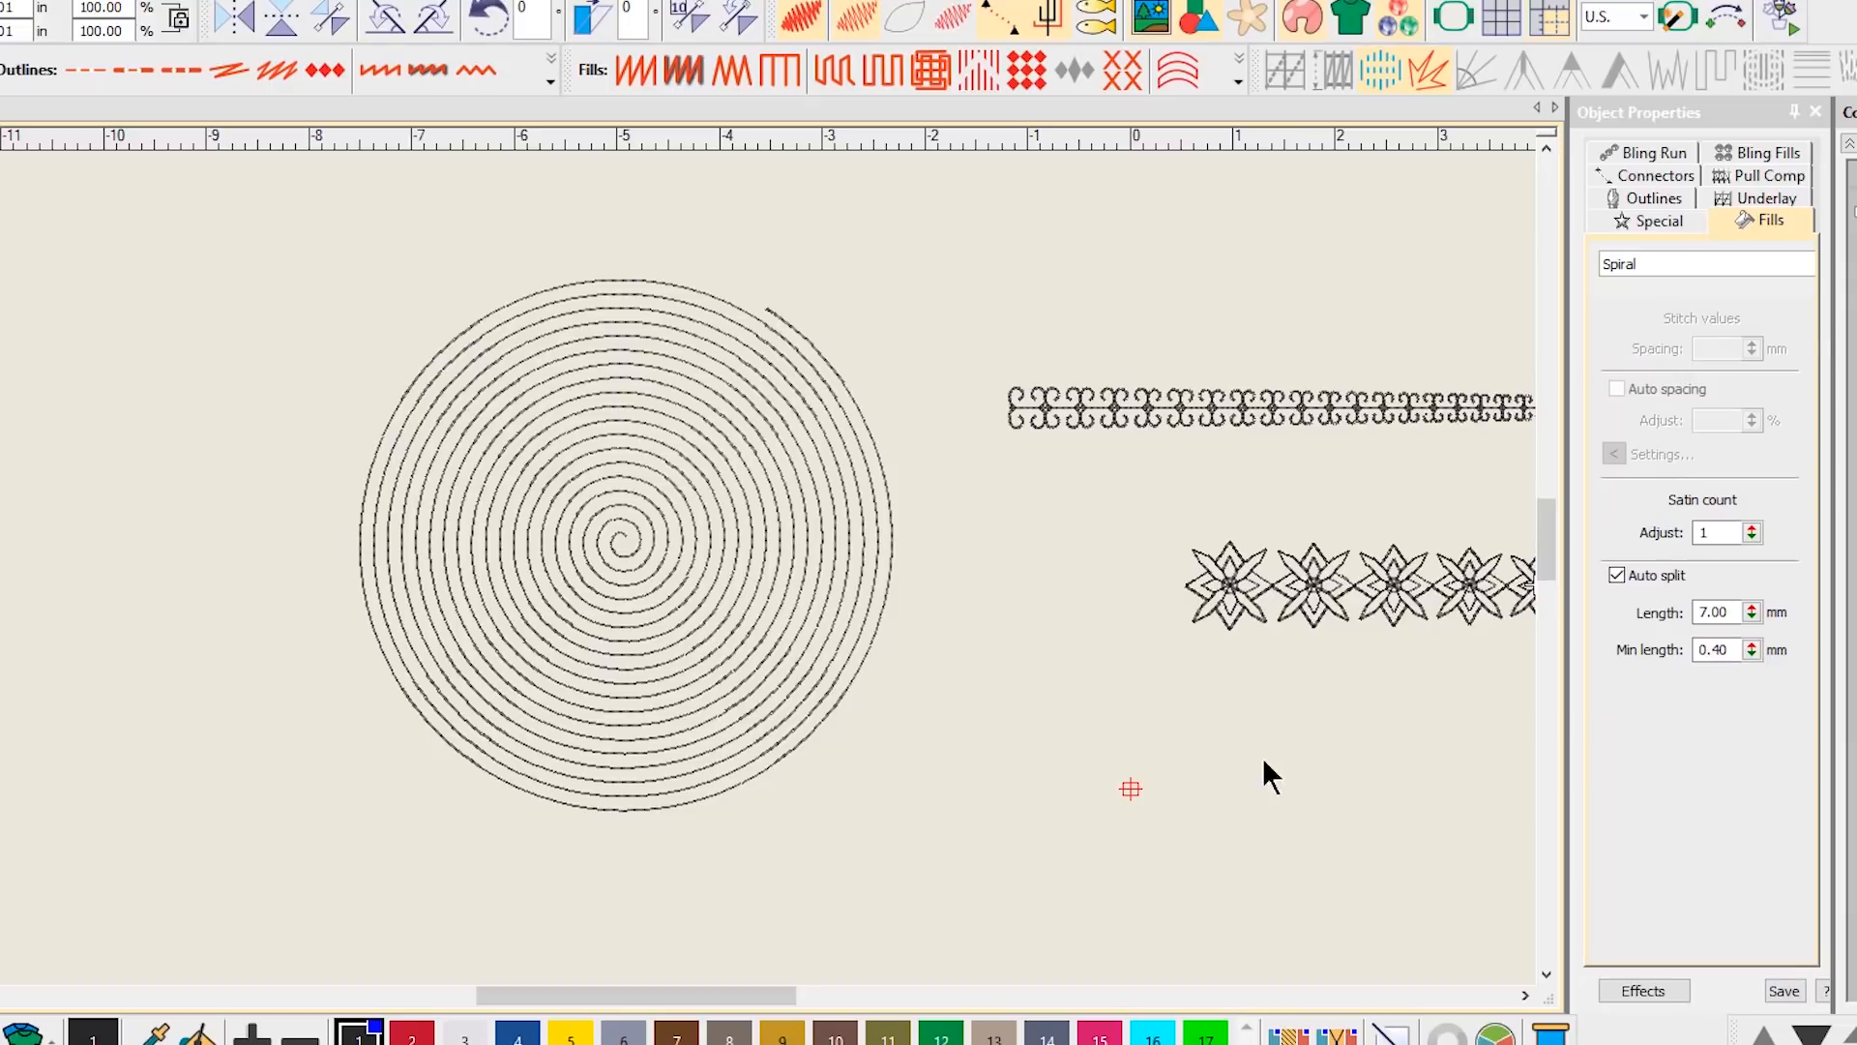
{"action": "left_click", "coordinate": [735, 318]}
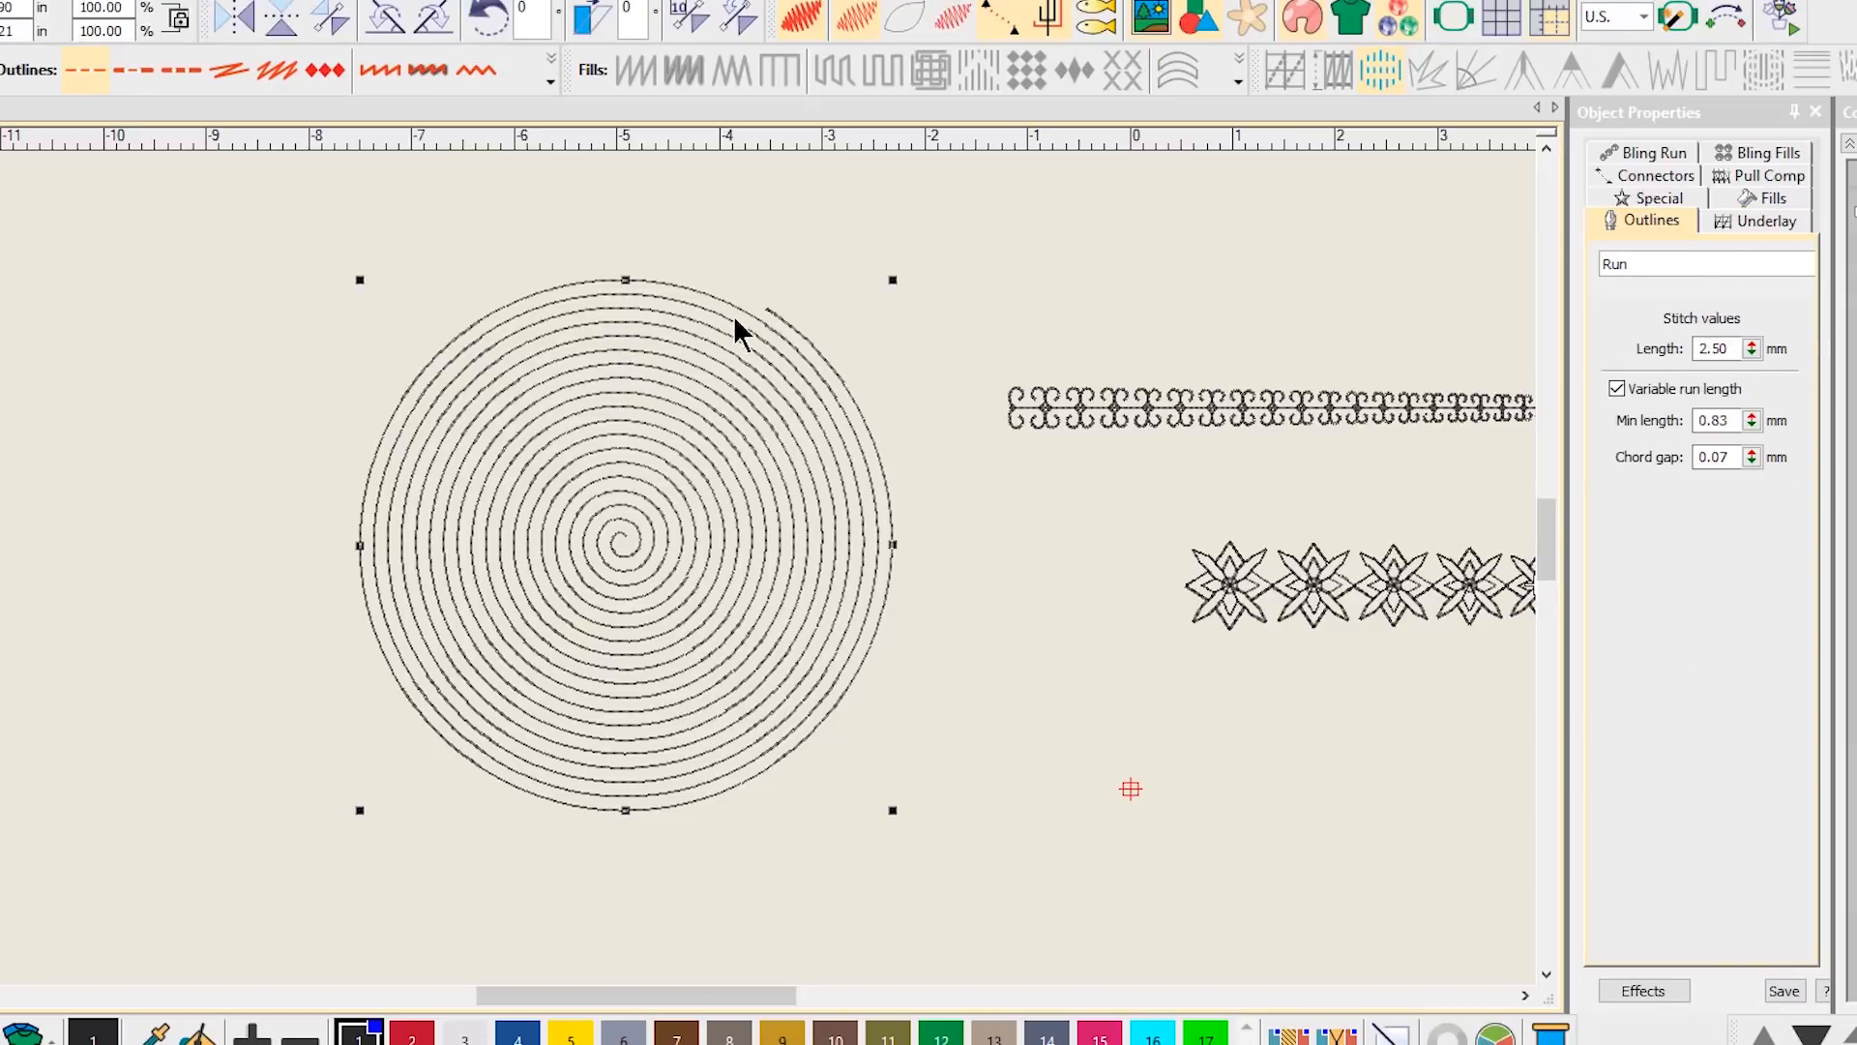
{"action": "left_click", "coordinate": [322, 68]}
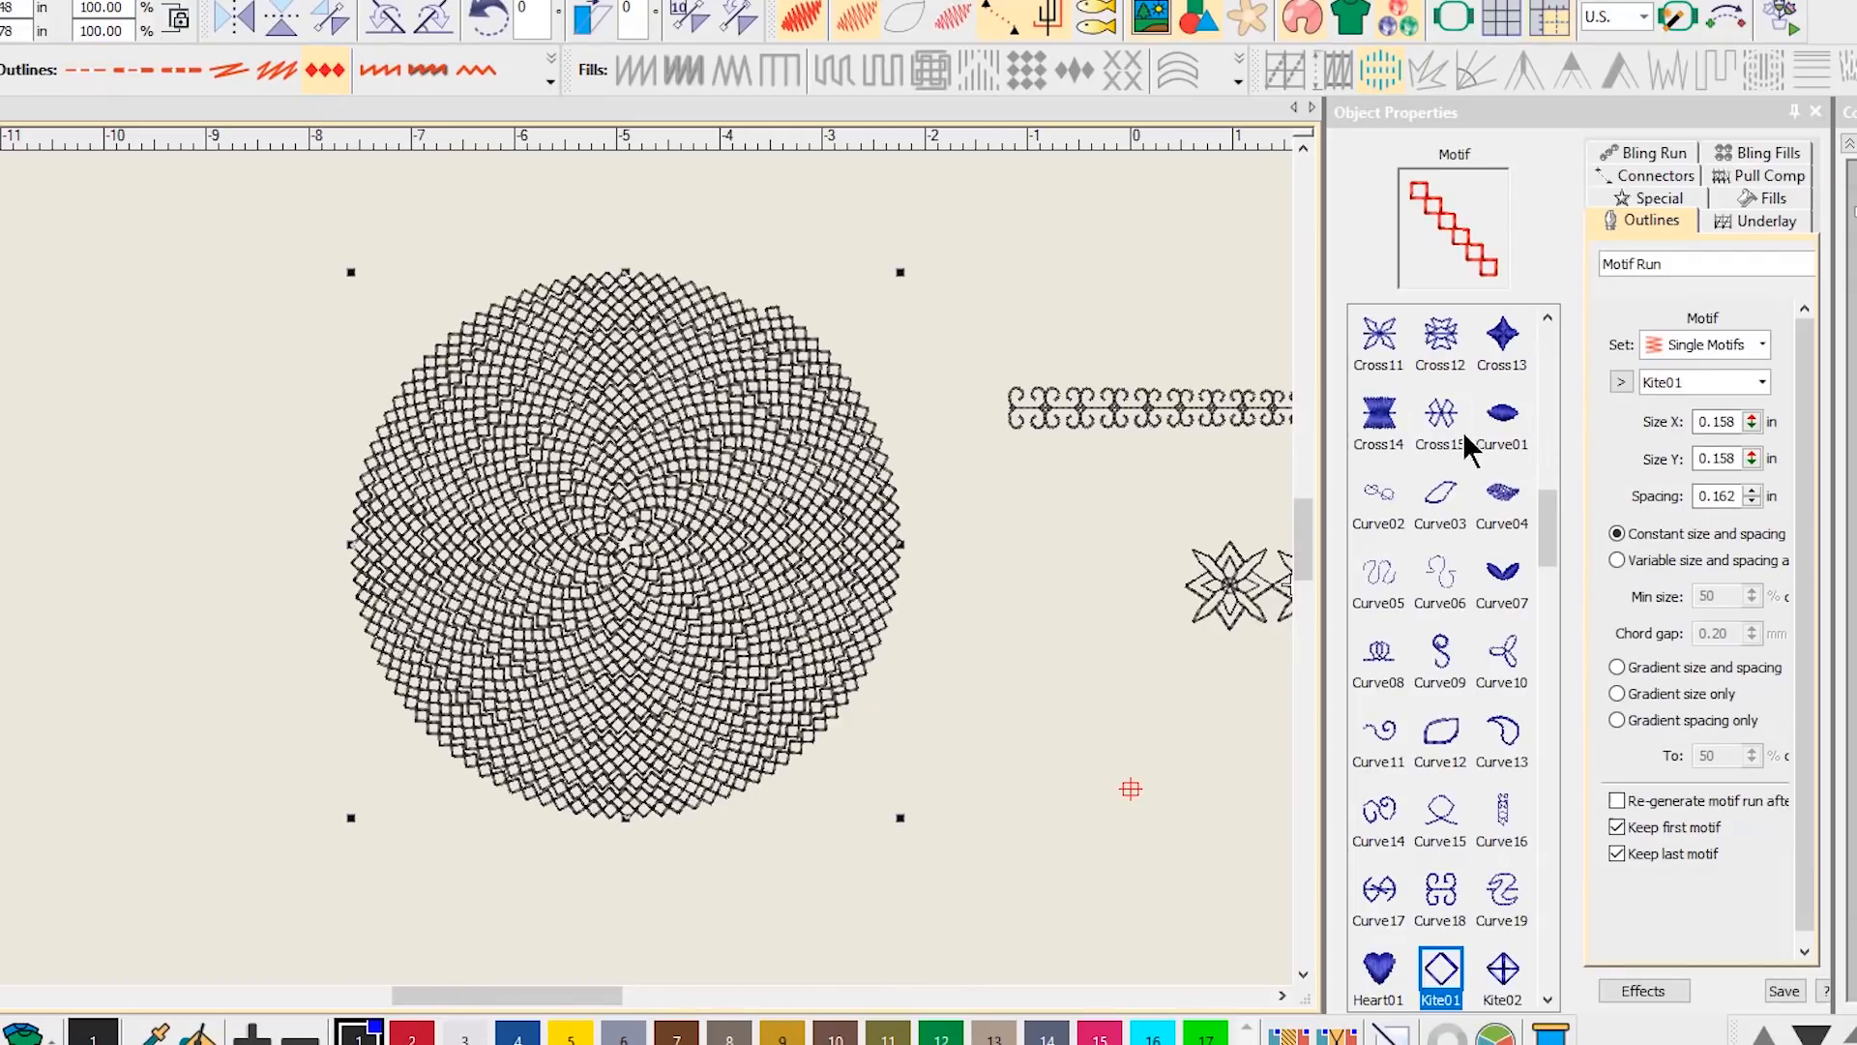
{"action": "left_click", "coordinate": [1504, 418]}
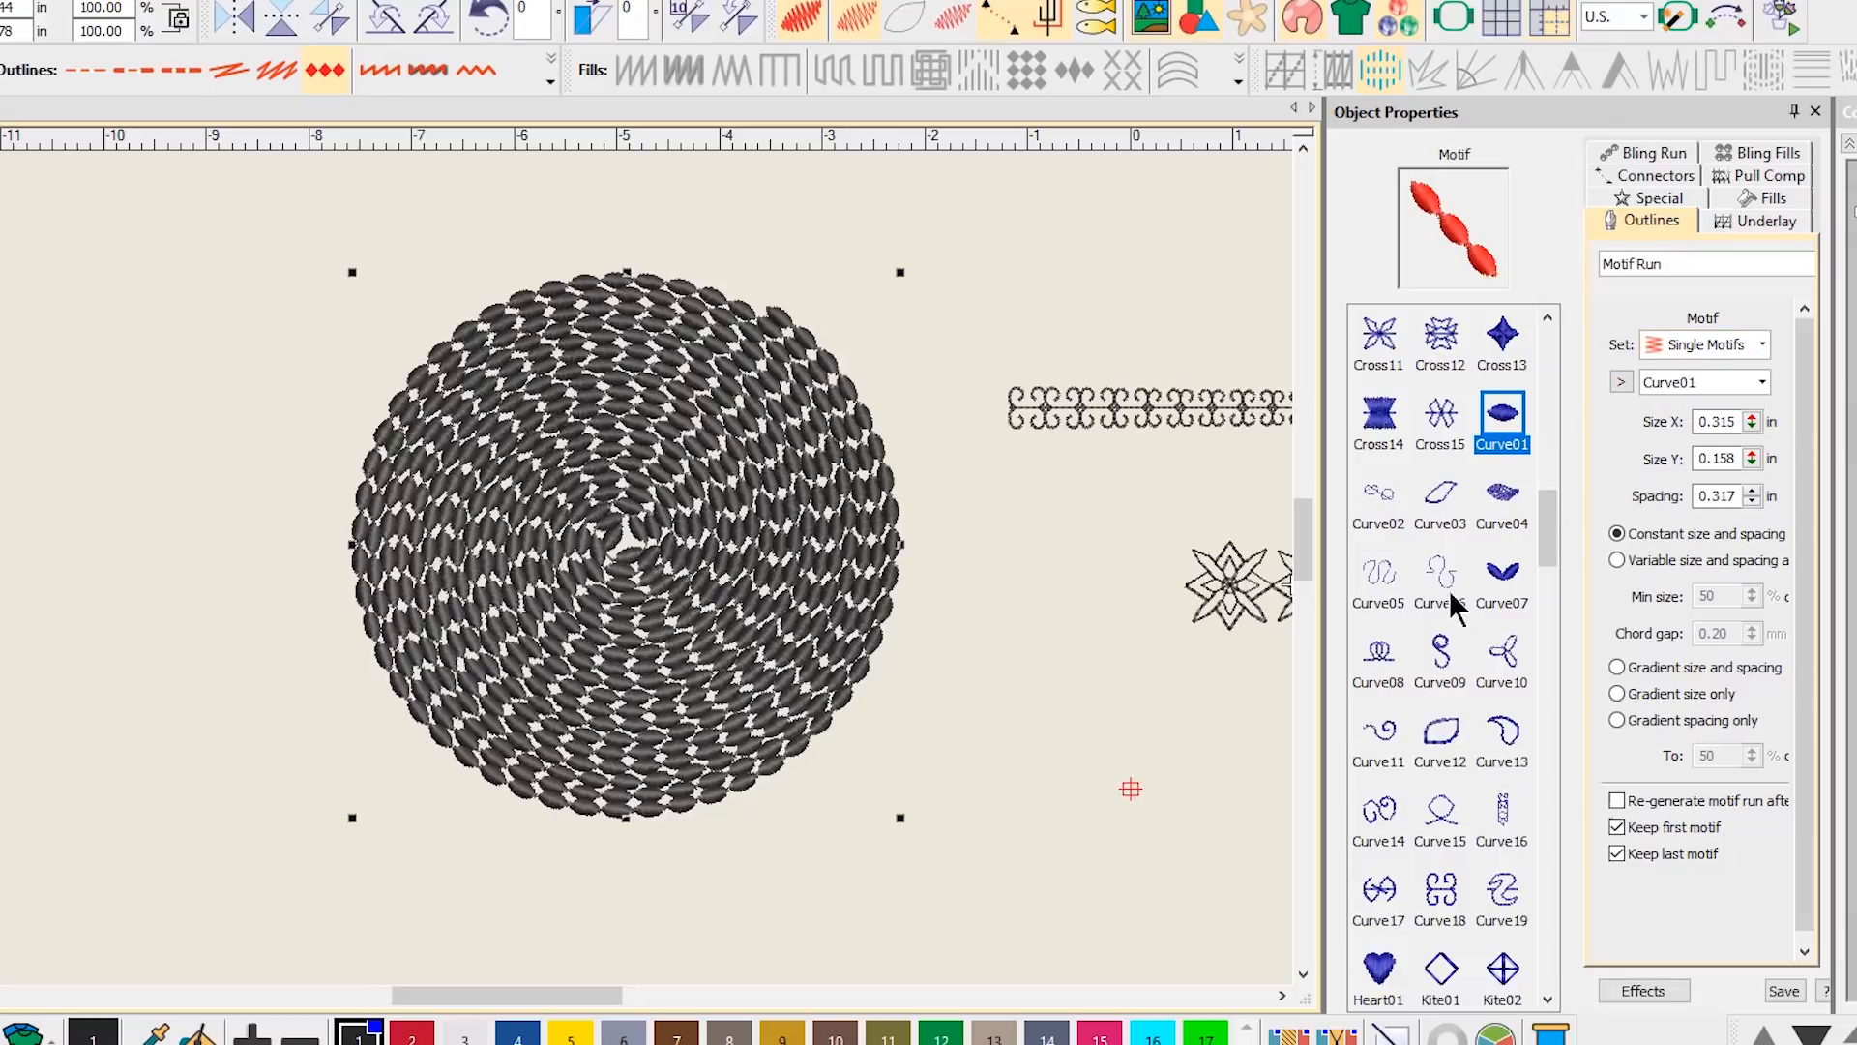
- Change the spiral's motif to Colonial 4.5mm from the Candlewicking set and apply gradient size and spacing
{"action": "scroll", "coordinate": [1465, 657], "scroll_direction": "down", "scroll_amount": 5}
{"action": "scroll", "coordinate": [1480, 798], "scroll_direction": "down", "scroll_amount": 5}
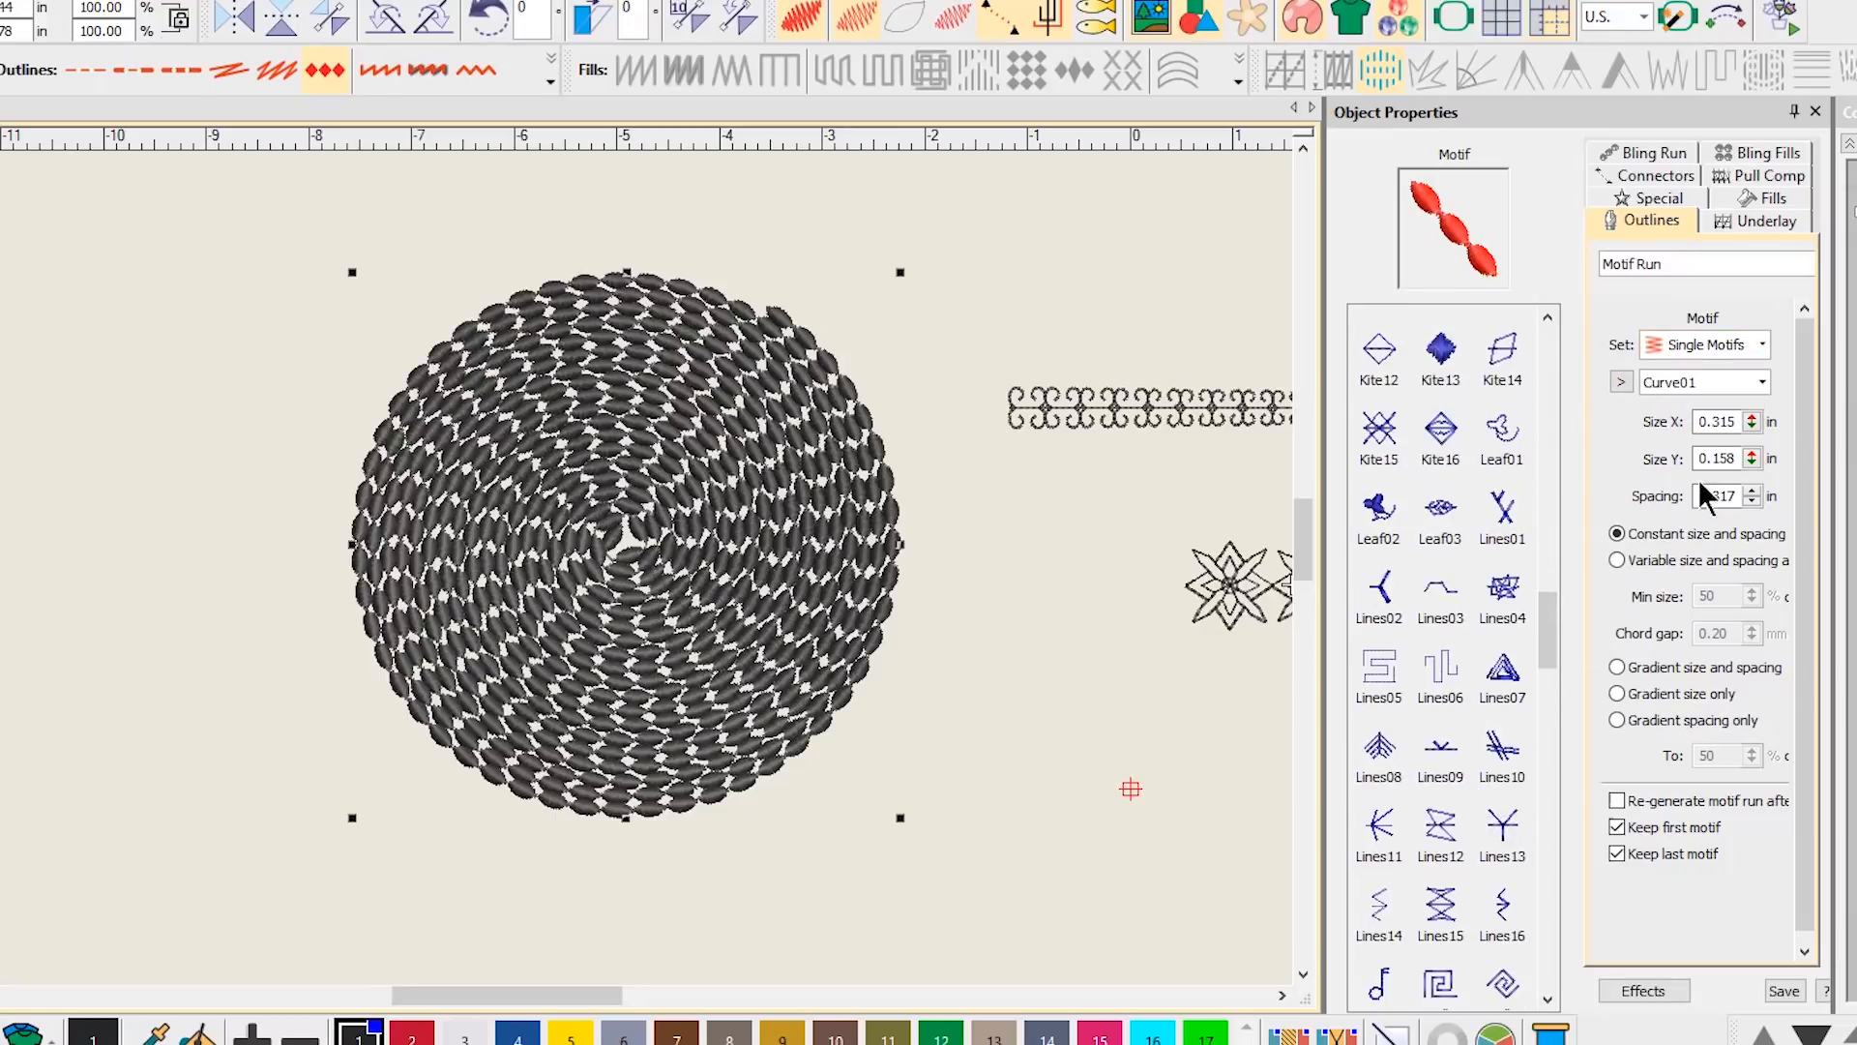
{"action": "scroll", "coordinate": [1439, 788], "scroll_direction": "down", "scroll_amount": 5}
{"action": "scroll", "coordinate": [1439, 791], "scroll_direction": "down", "scroll_amount": 3}
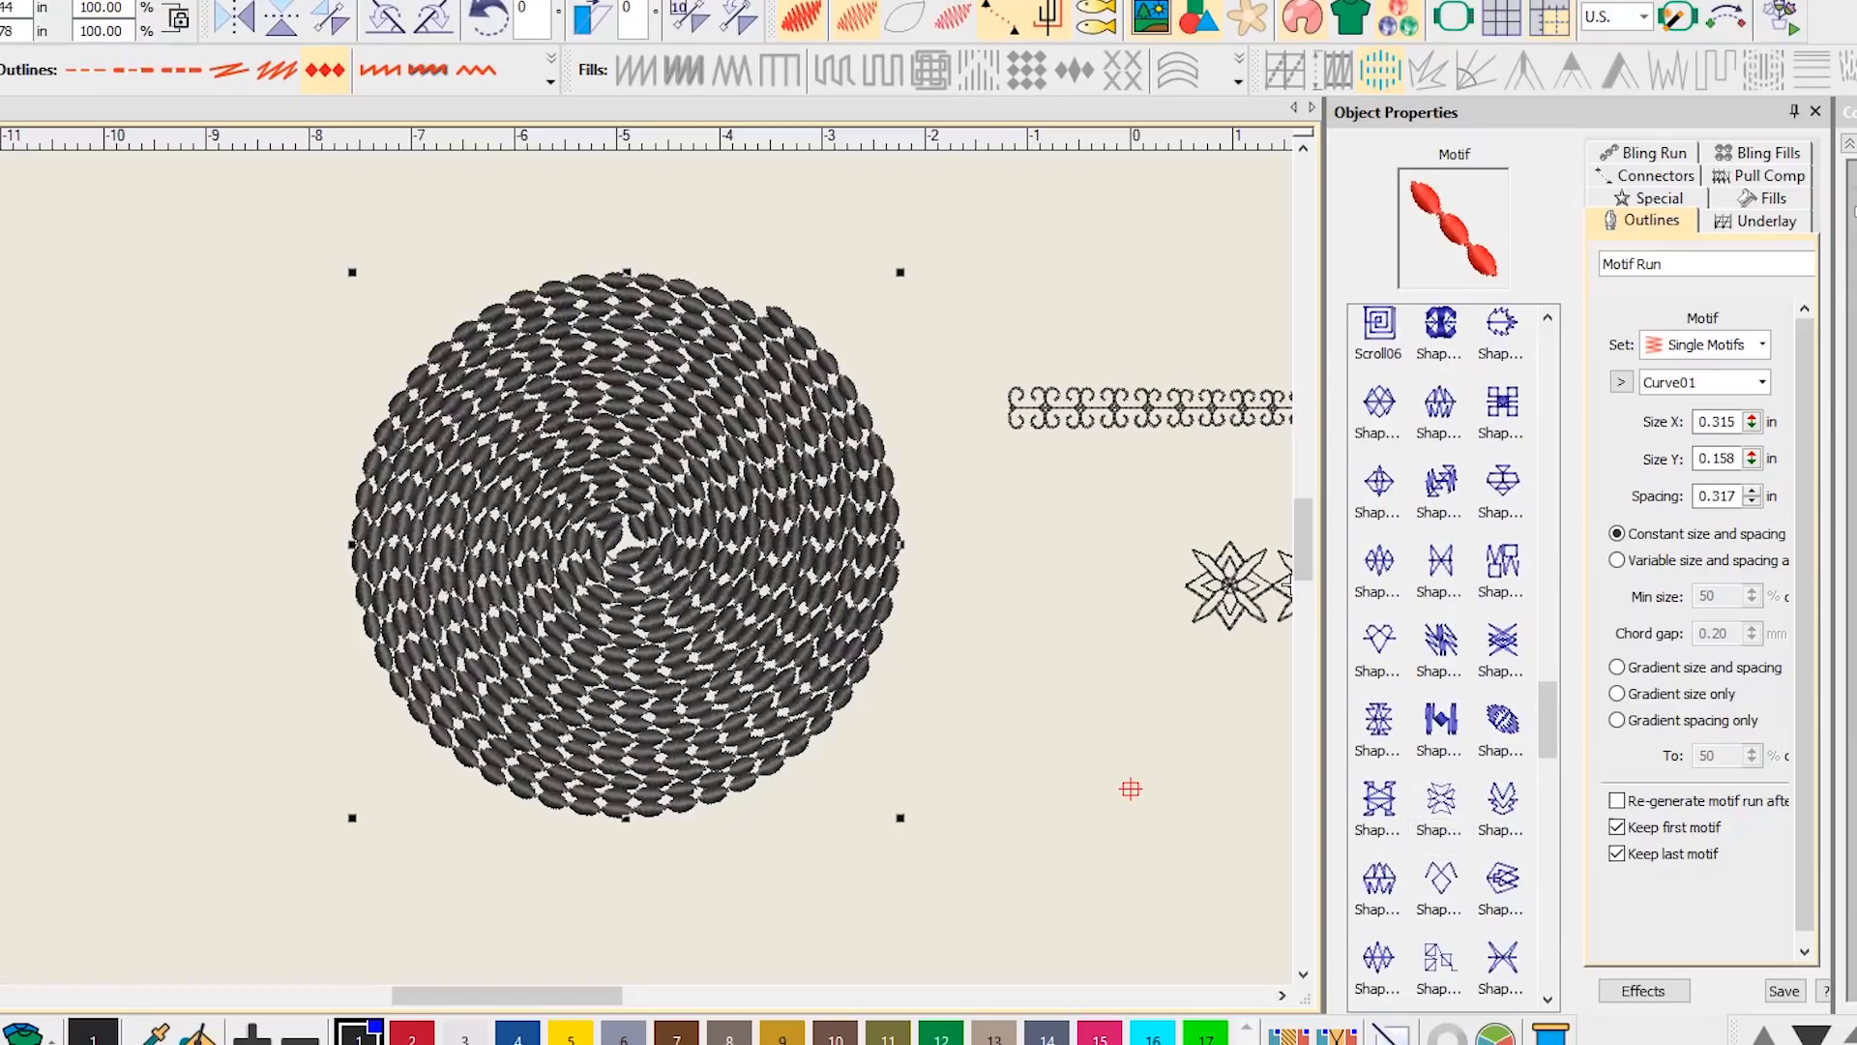
{"action": "left_click", "coordinate": [1757, 345]}
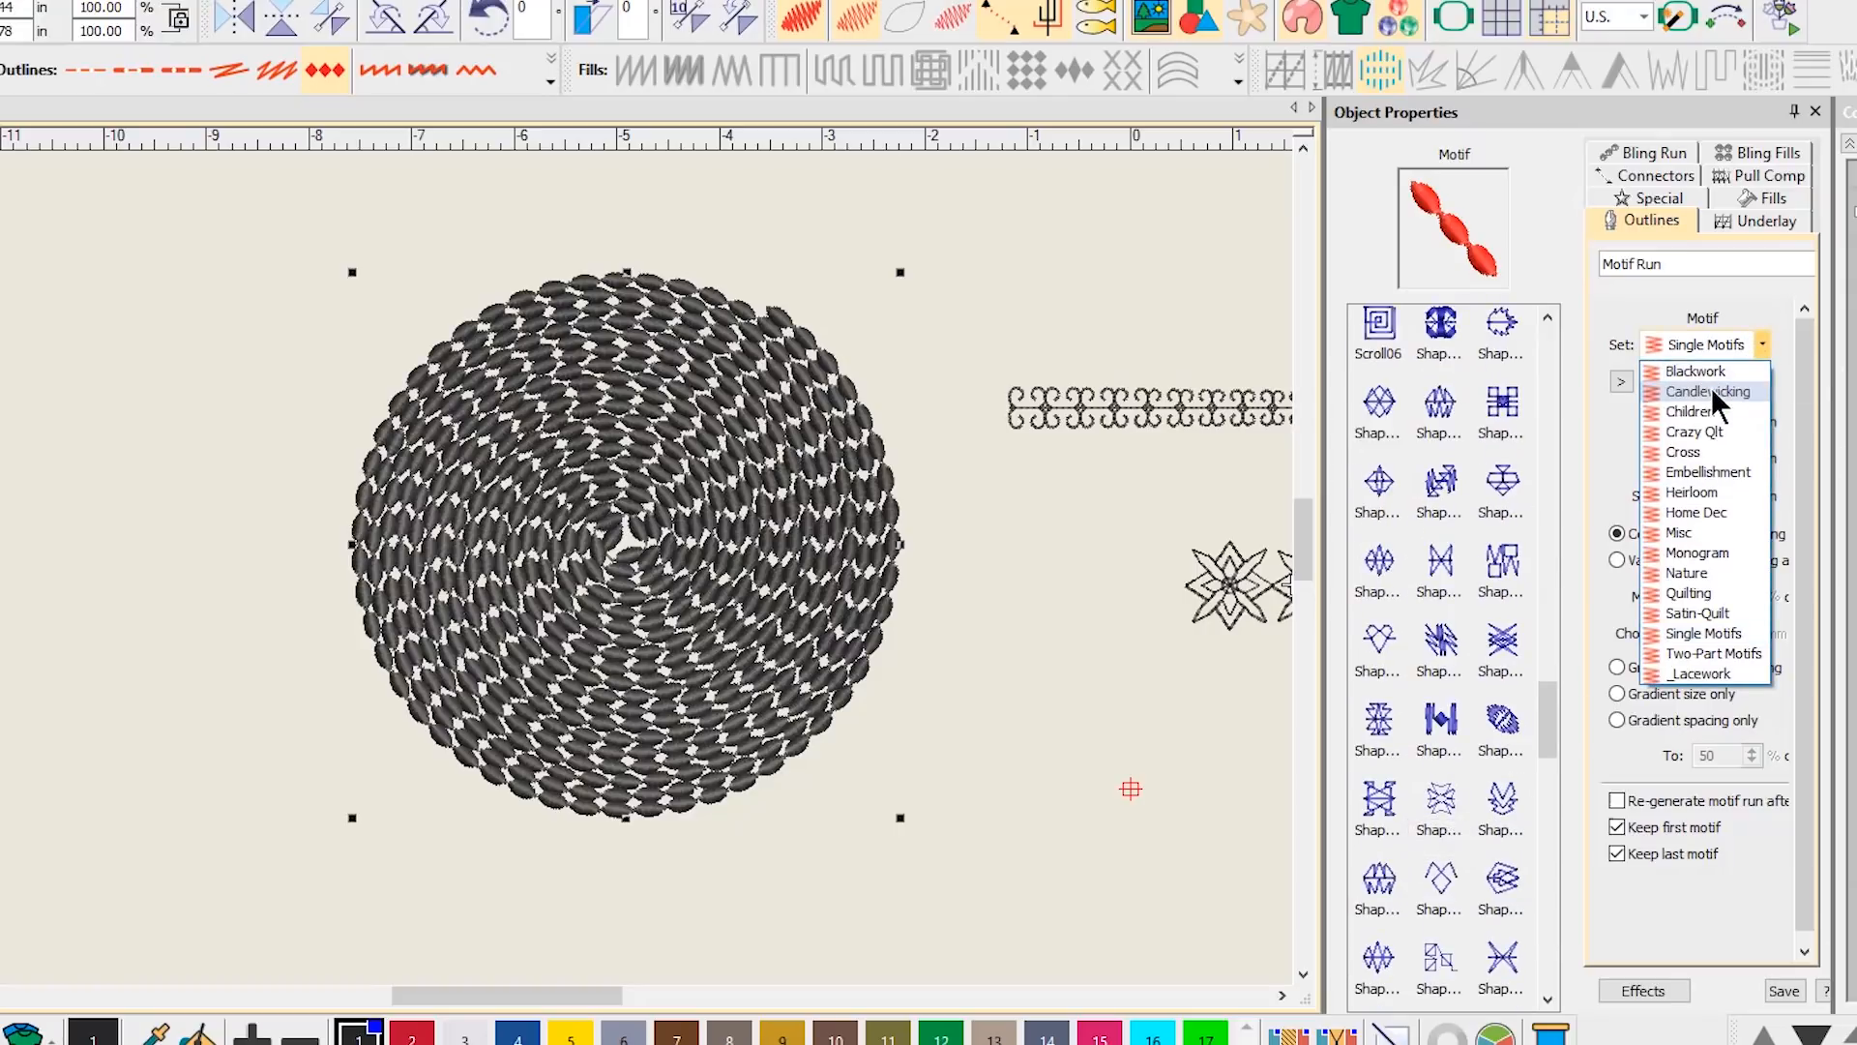
{"action": "left_click", "coordinate": [1710, 387]}
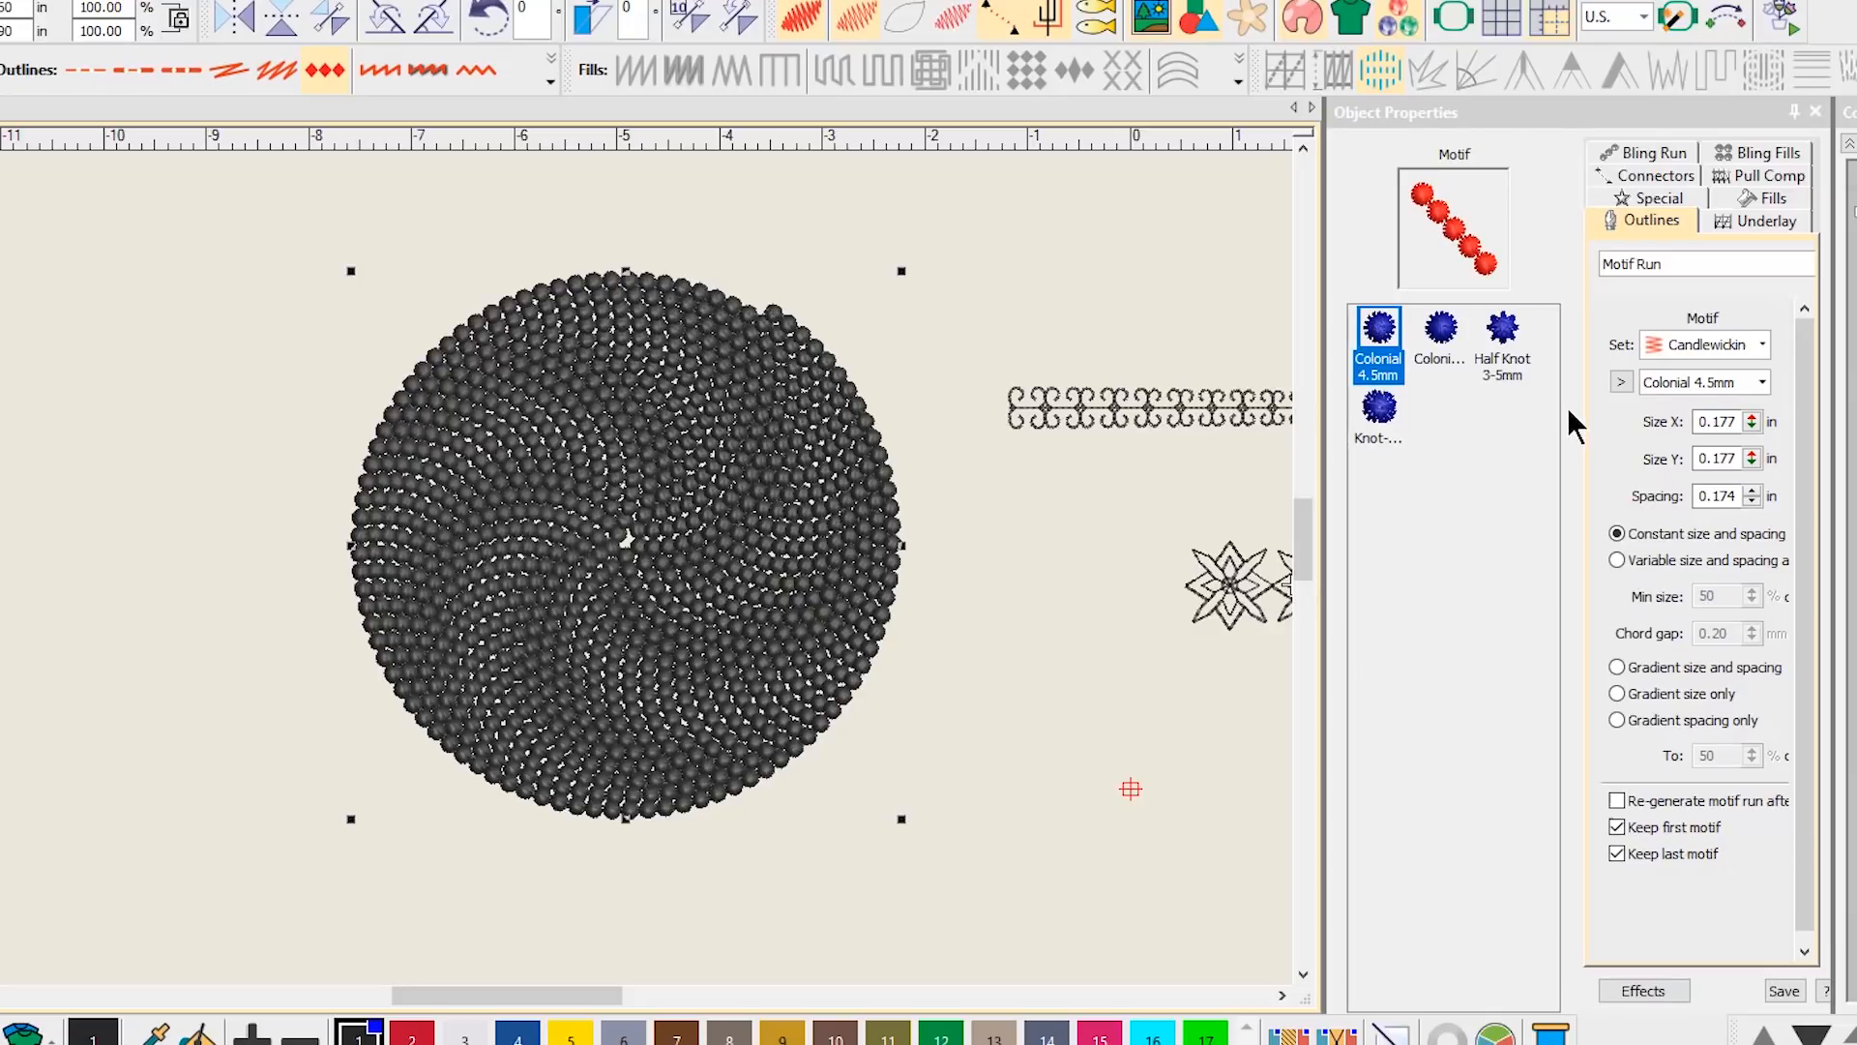
{"action": "left_click", "coordinate": [1613, 666]}
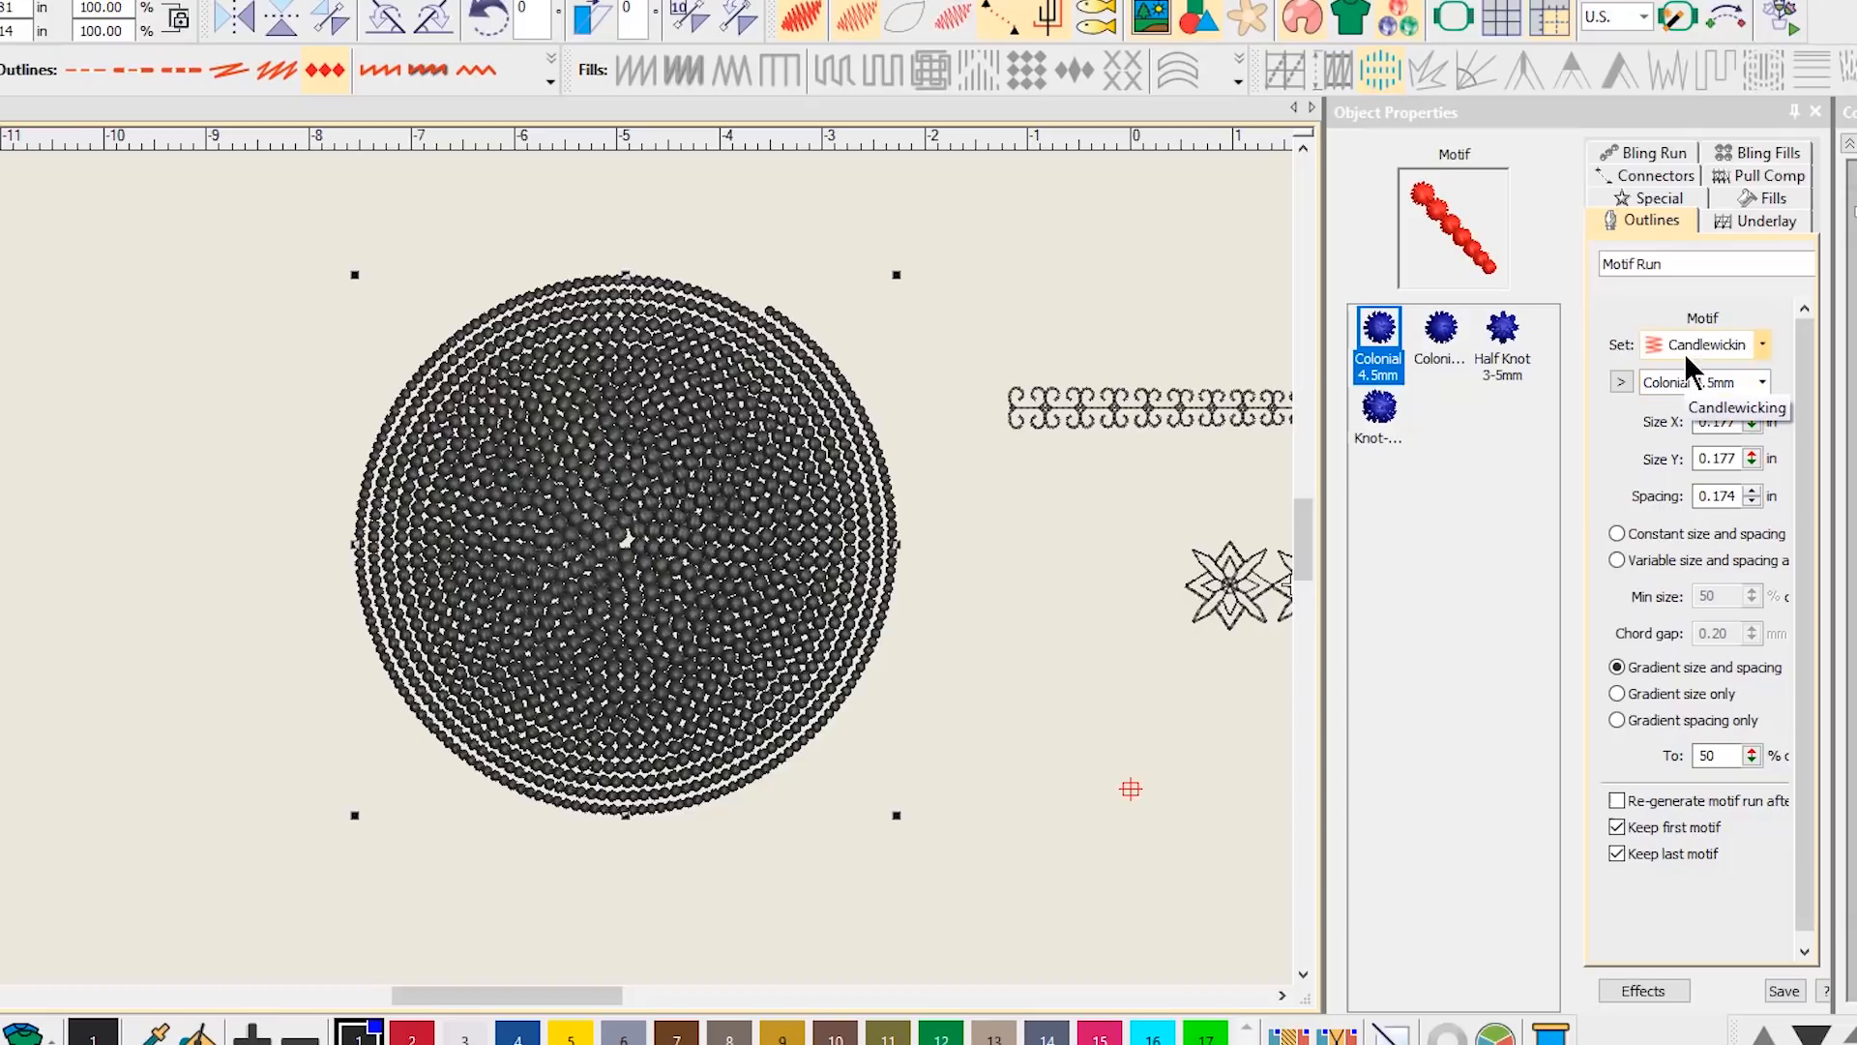
- Set the candlewicking motif spacing to 0.276 in, and switch the spiral's motif to Colonial-4mm
{"action": "double_click", "coordinate": [1737, 495]}
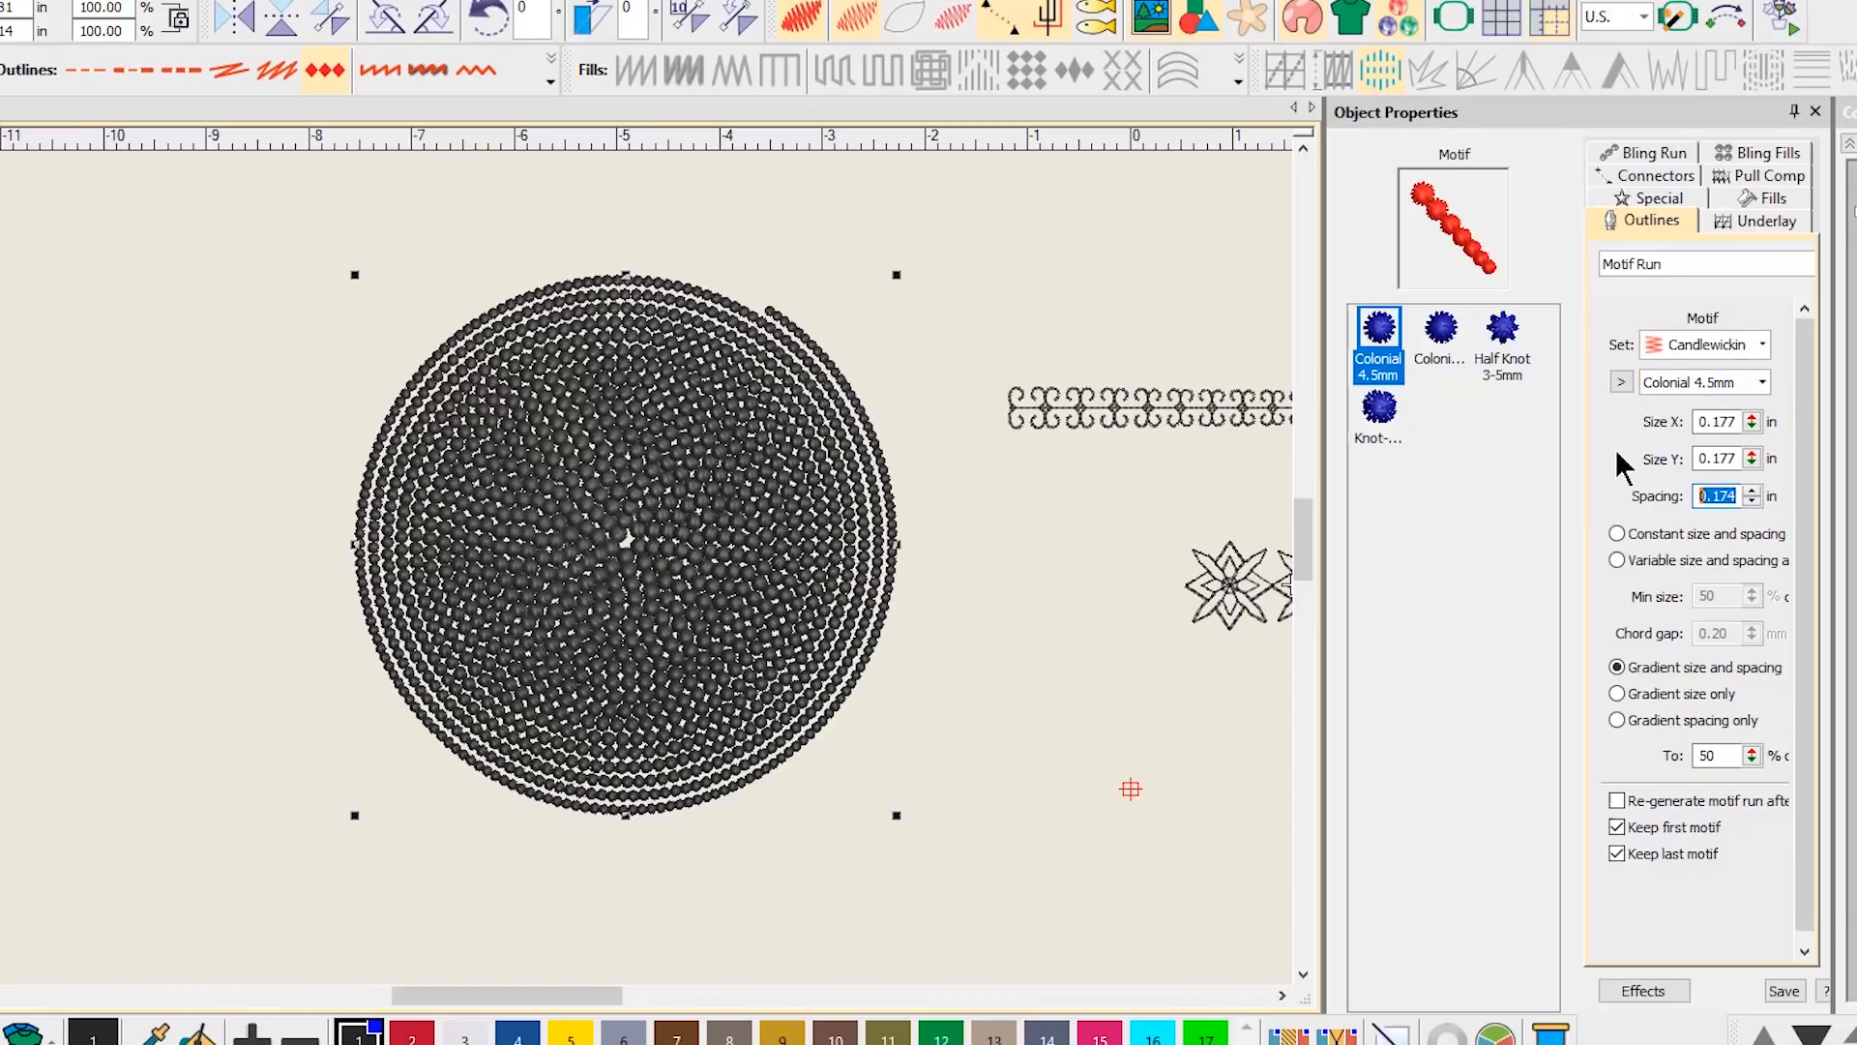
{"action": "type", "text": "76"}
{"action": "key", "text": "Return"}
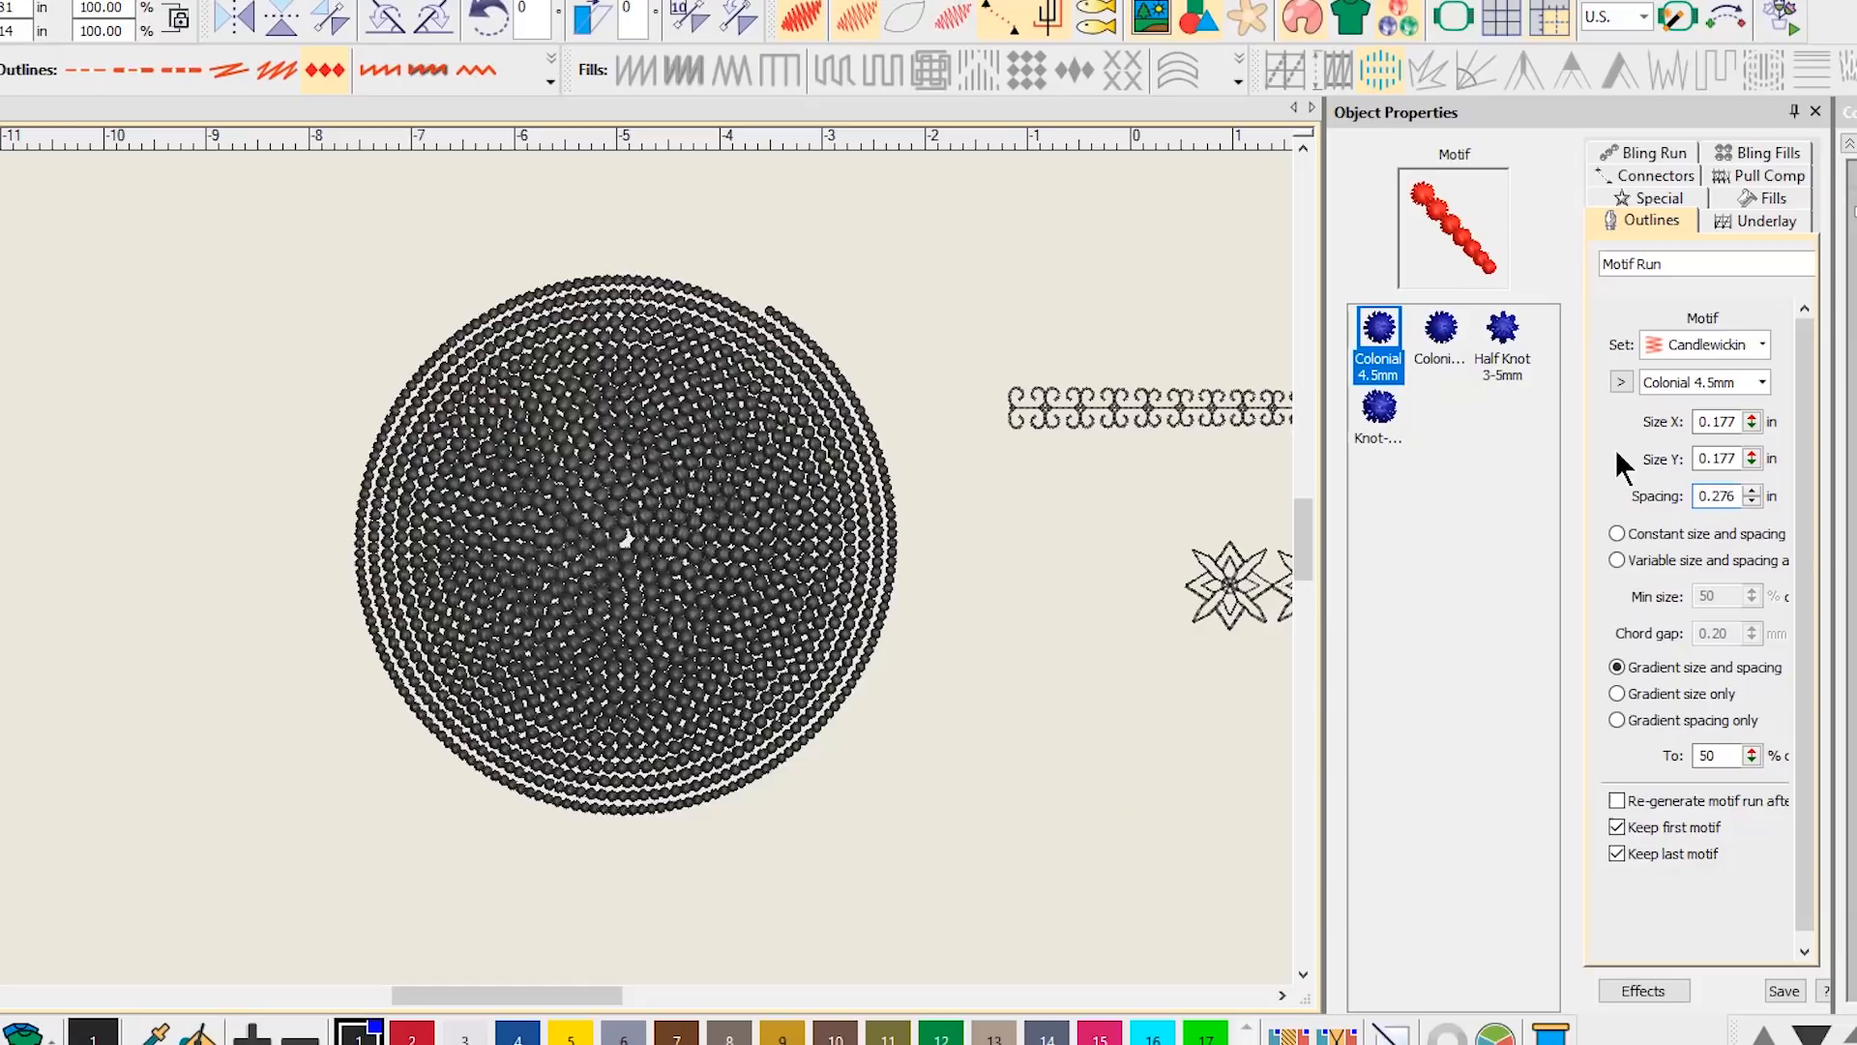
{"action": "scroll", "coordinate": [750, 552], "scroll_direction": "up", "scroll_amount": 1}
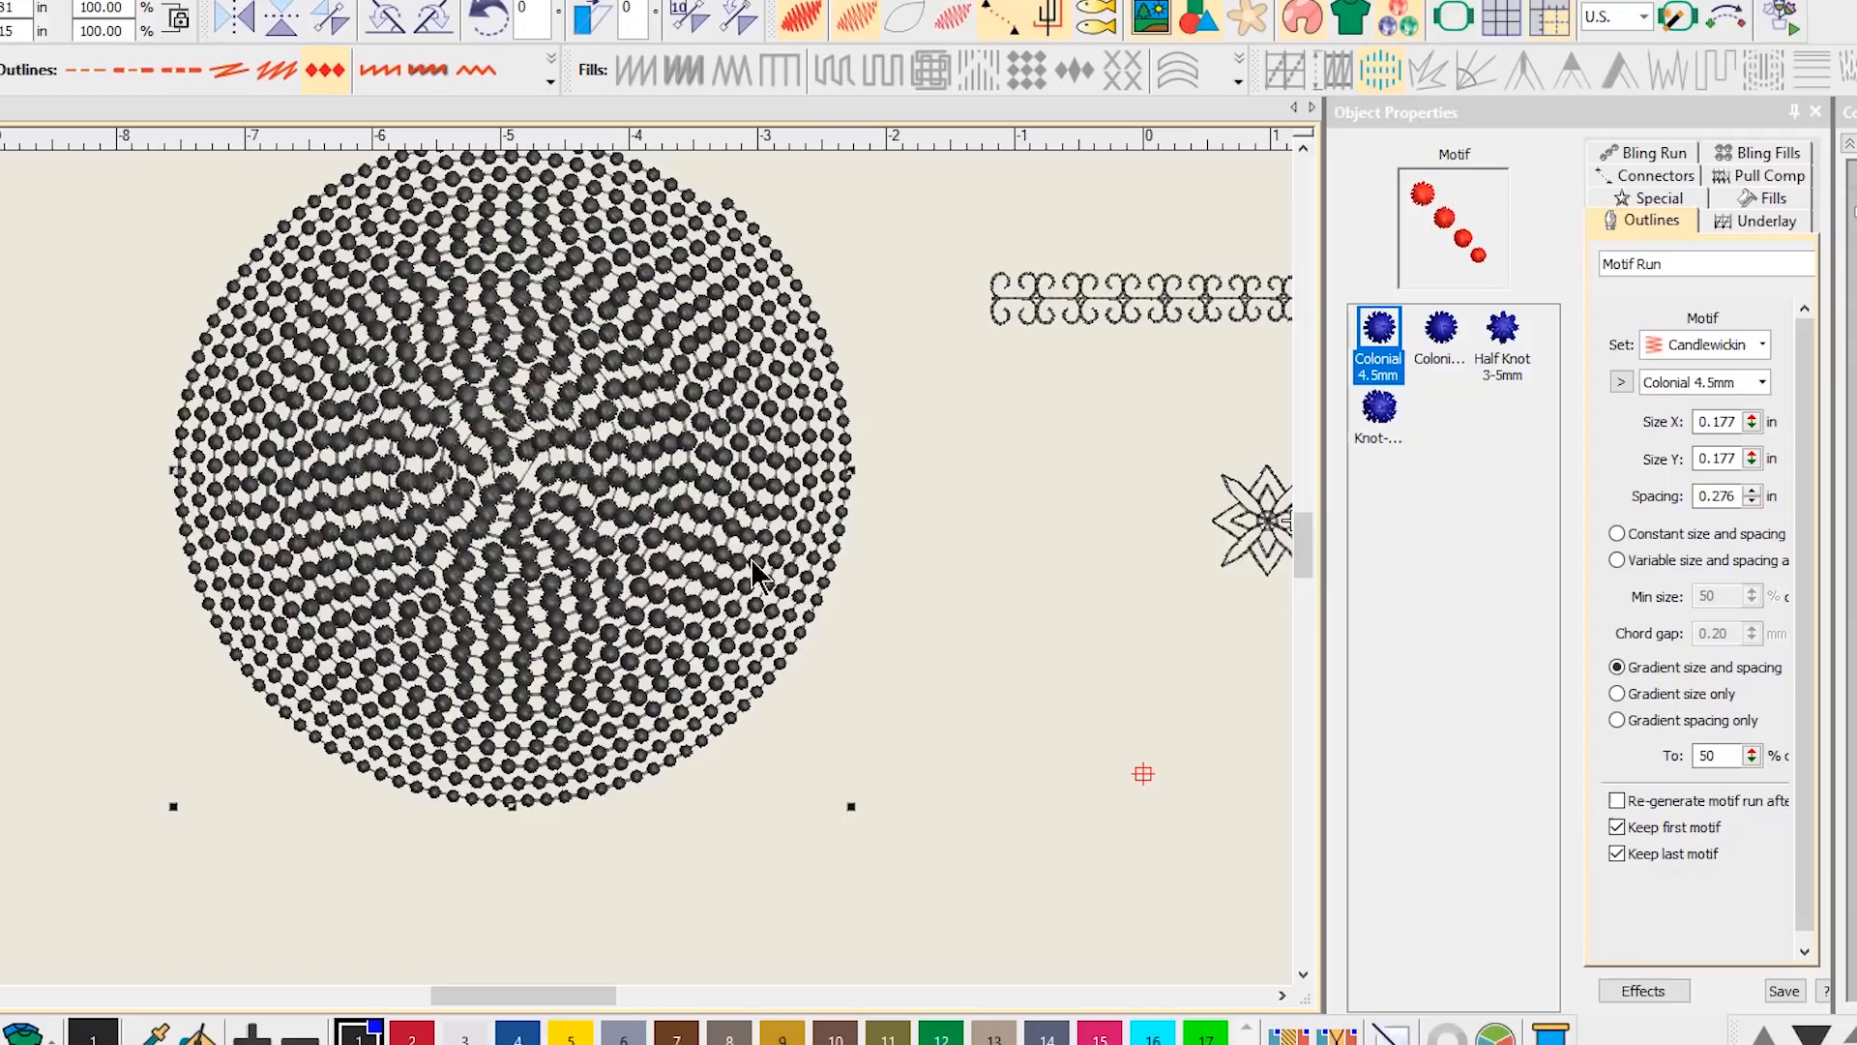
{"action": "left_click", "coordinate": [1441, 348]}
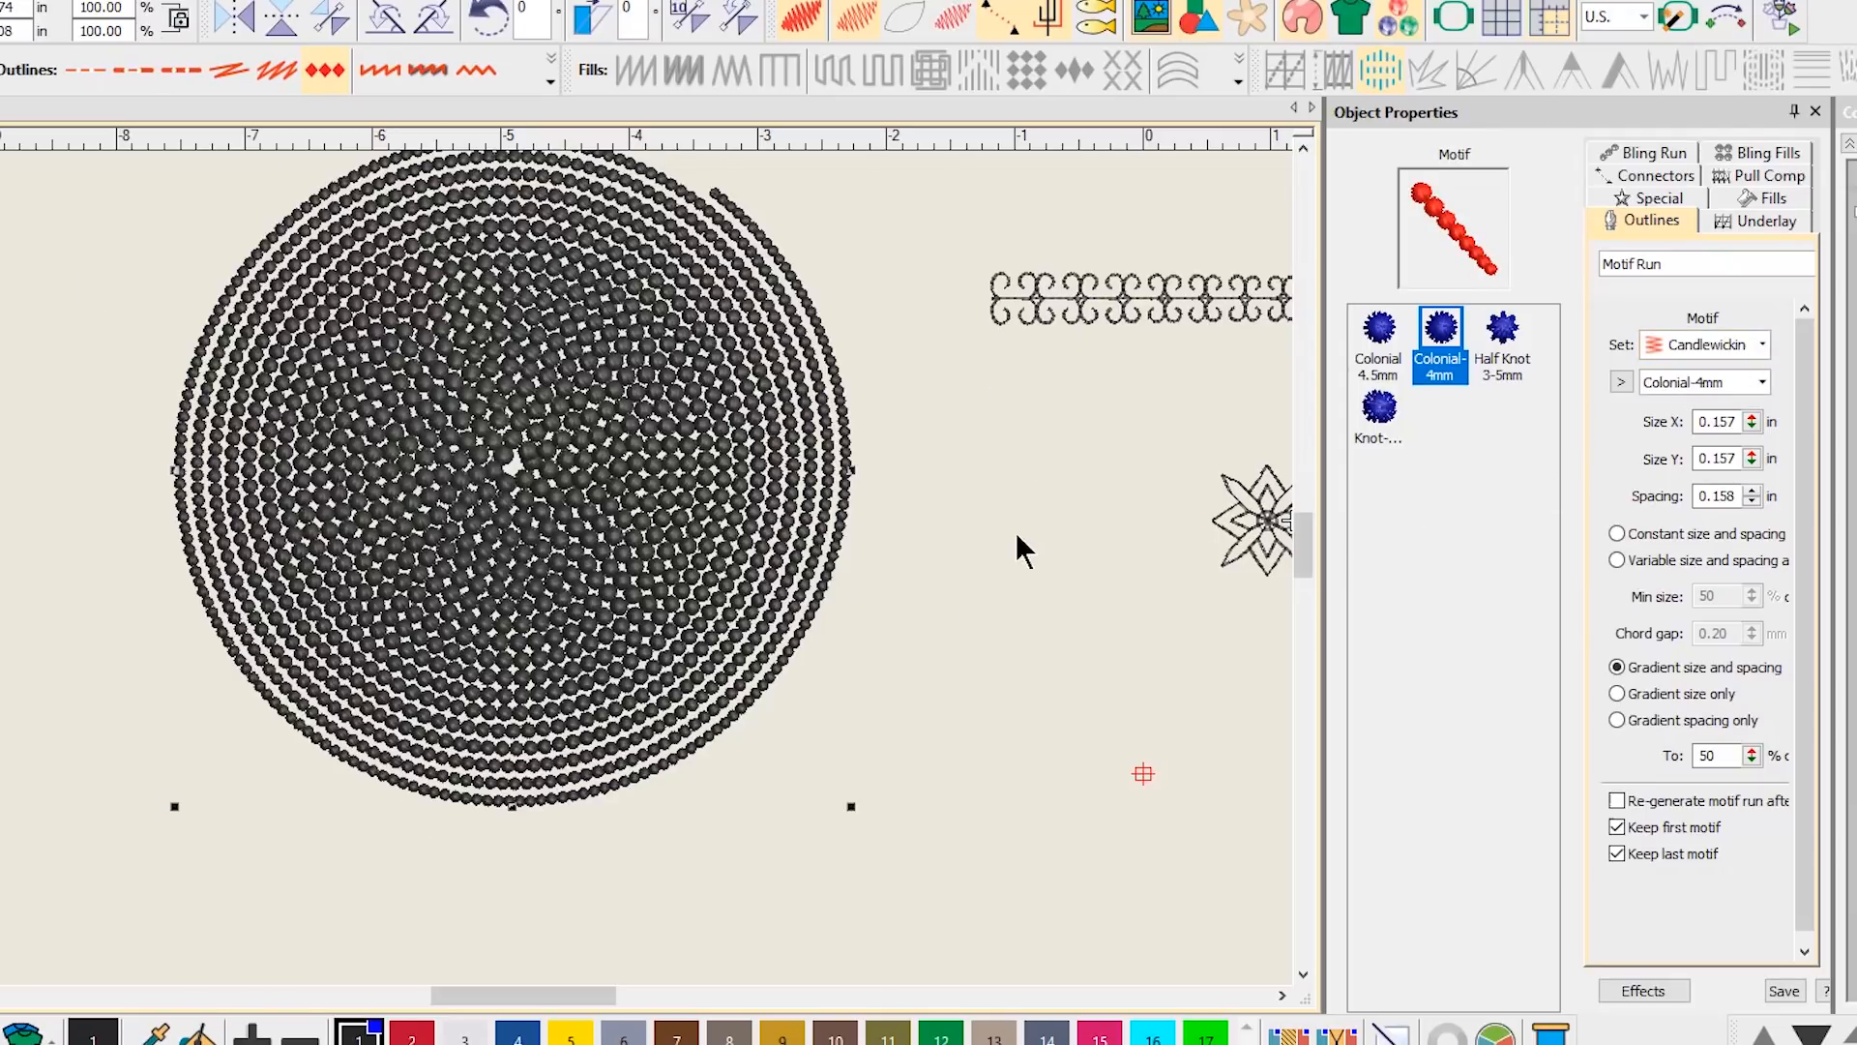
- Delete the candlewicking spiral, keeping the two straight motif lines
{"action": "scroll", "coordinate": [705, 499], "scroll_direction": "down", "scroll_amount": 2}
{"action": "left_click", "coordinate": [577, 581]}
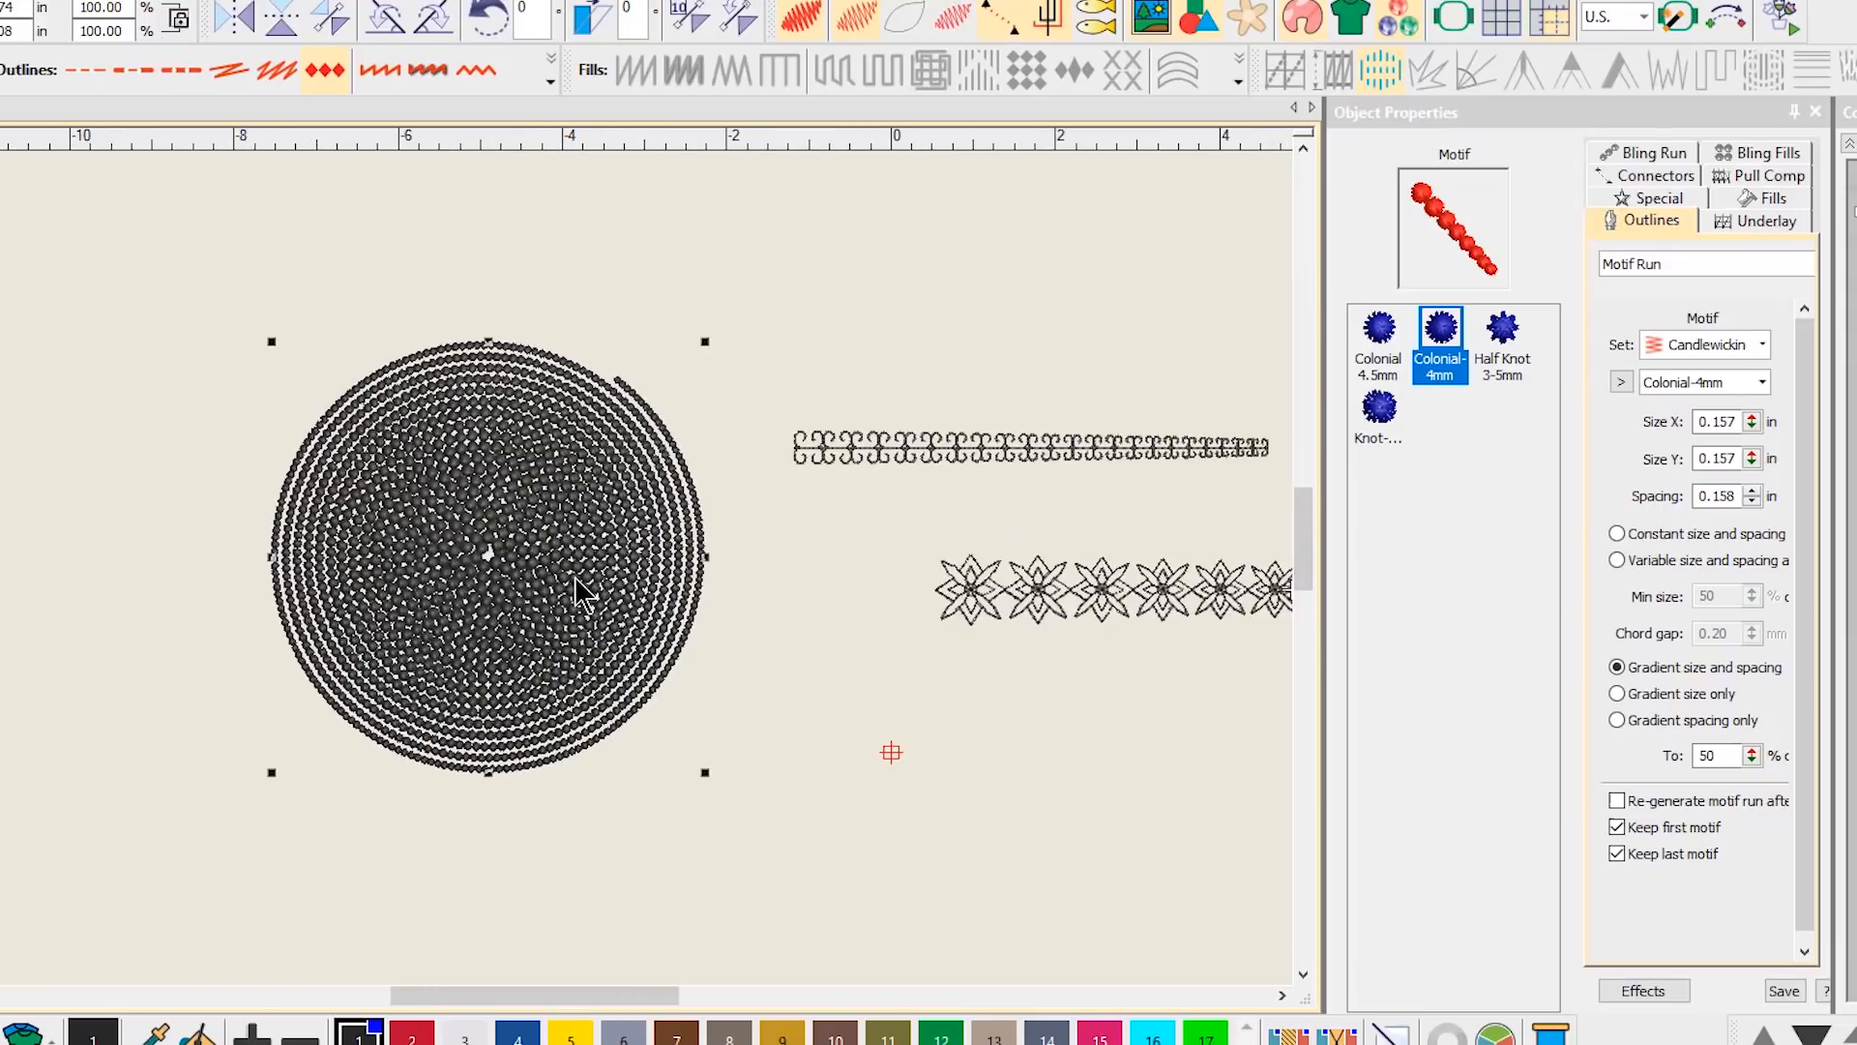
{"action": "key", "text": "Delete"}
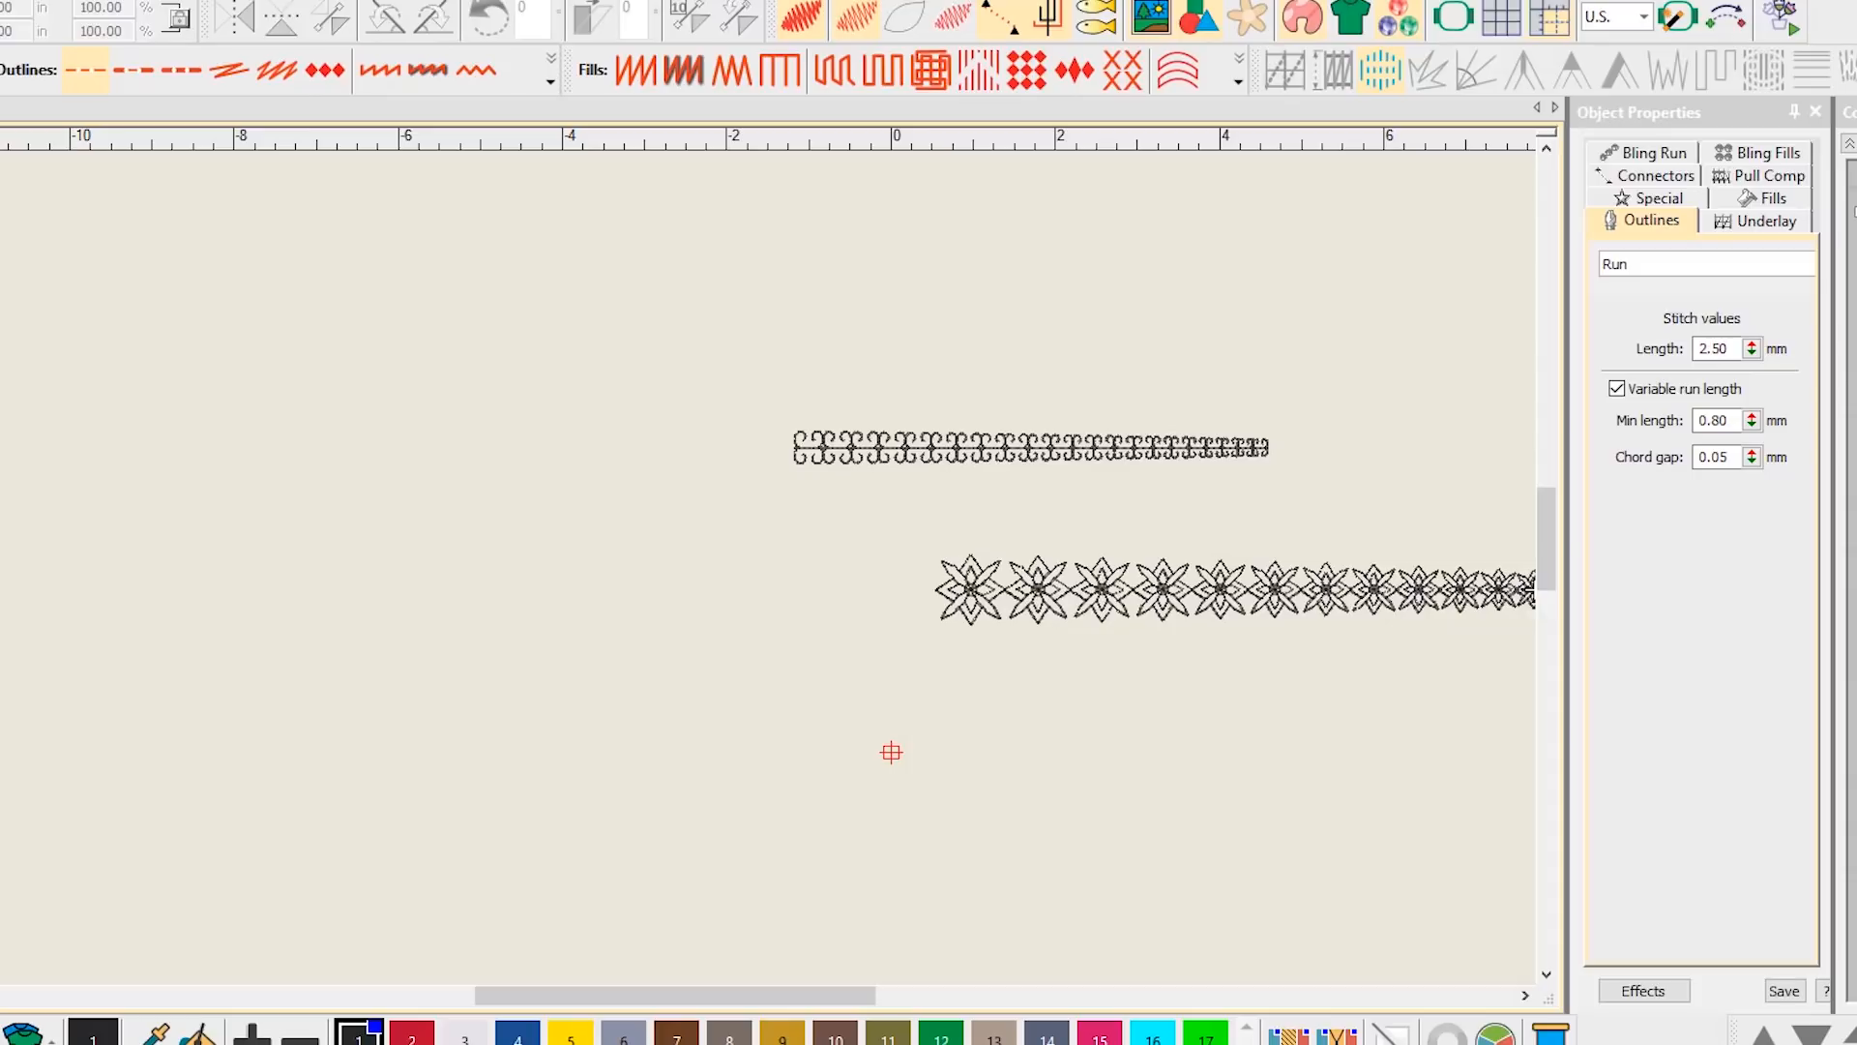
- Draw a circle about 4 in across in the empty area beside the motif lines and give it a Spiral fill
{"action": "left_click", "coordinate": [290, 391]}
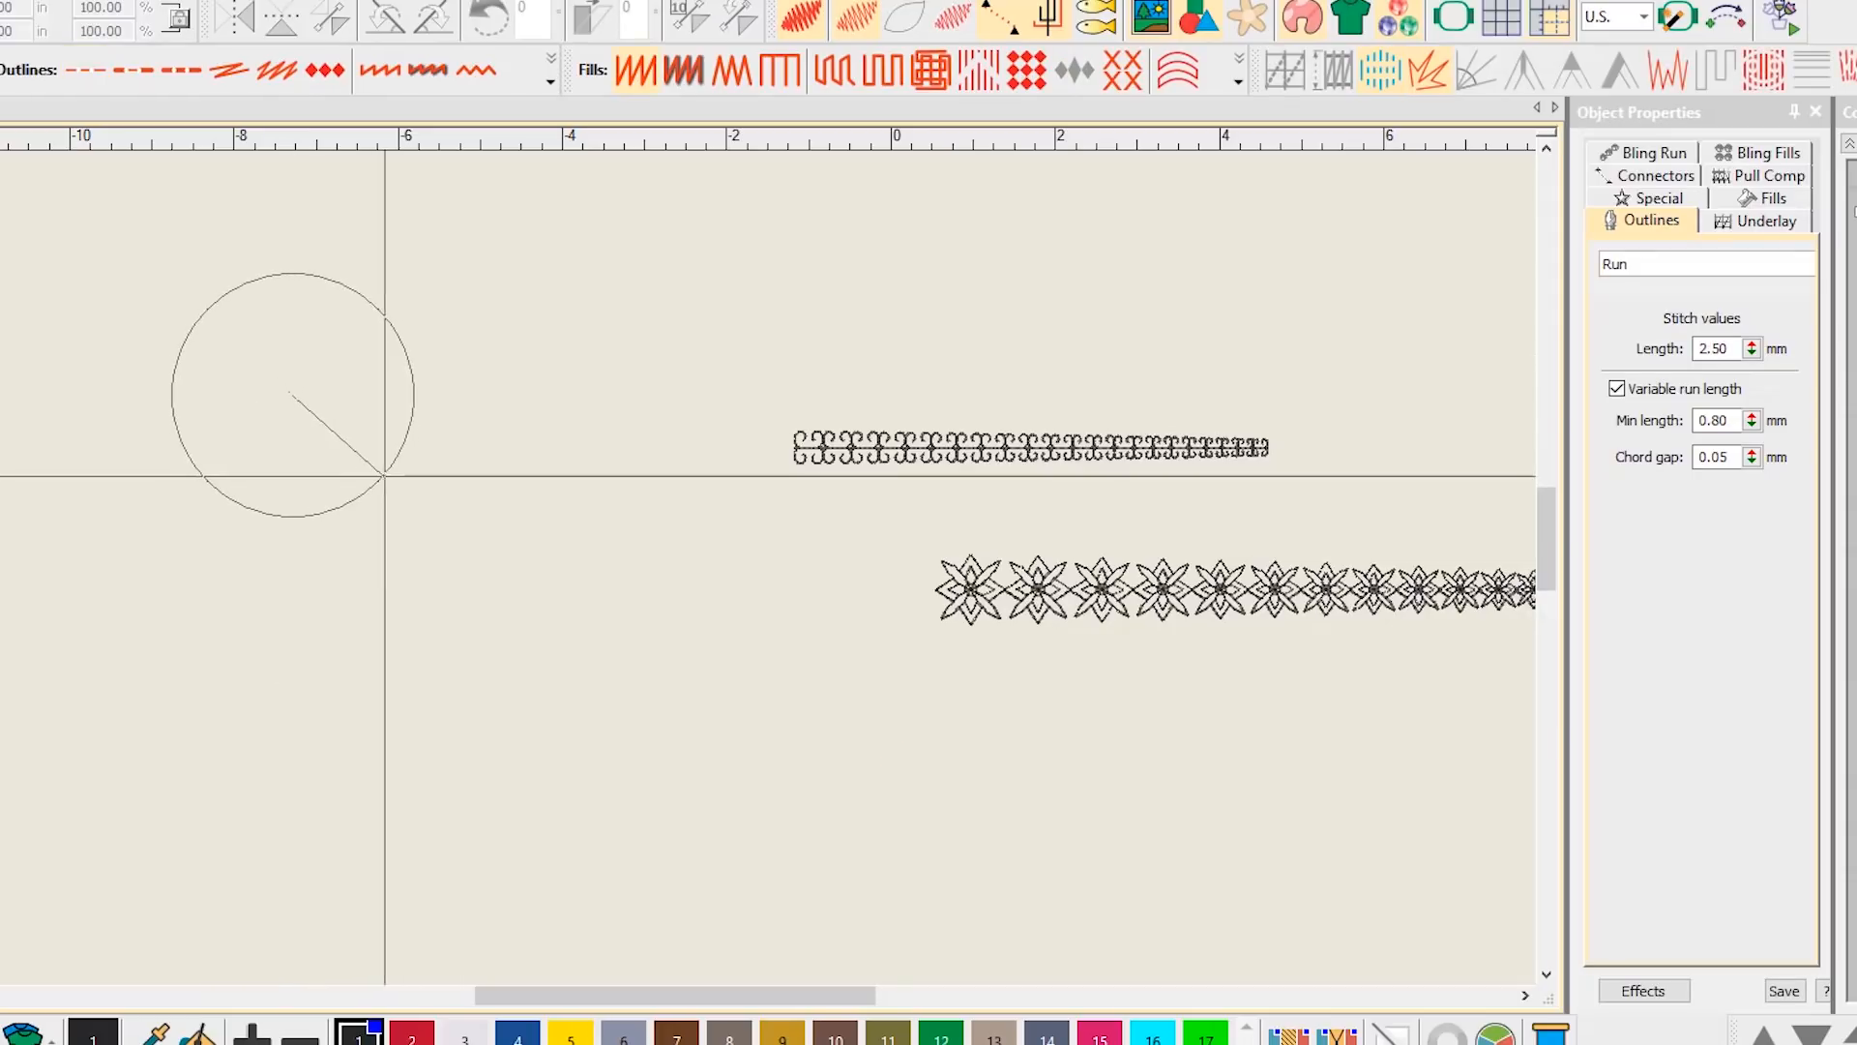
{"action": "left_click", "coordinate": [423, 489]}
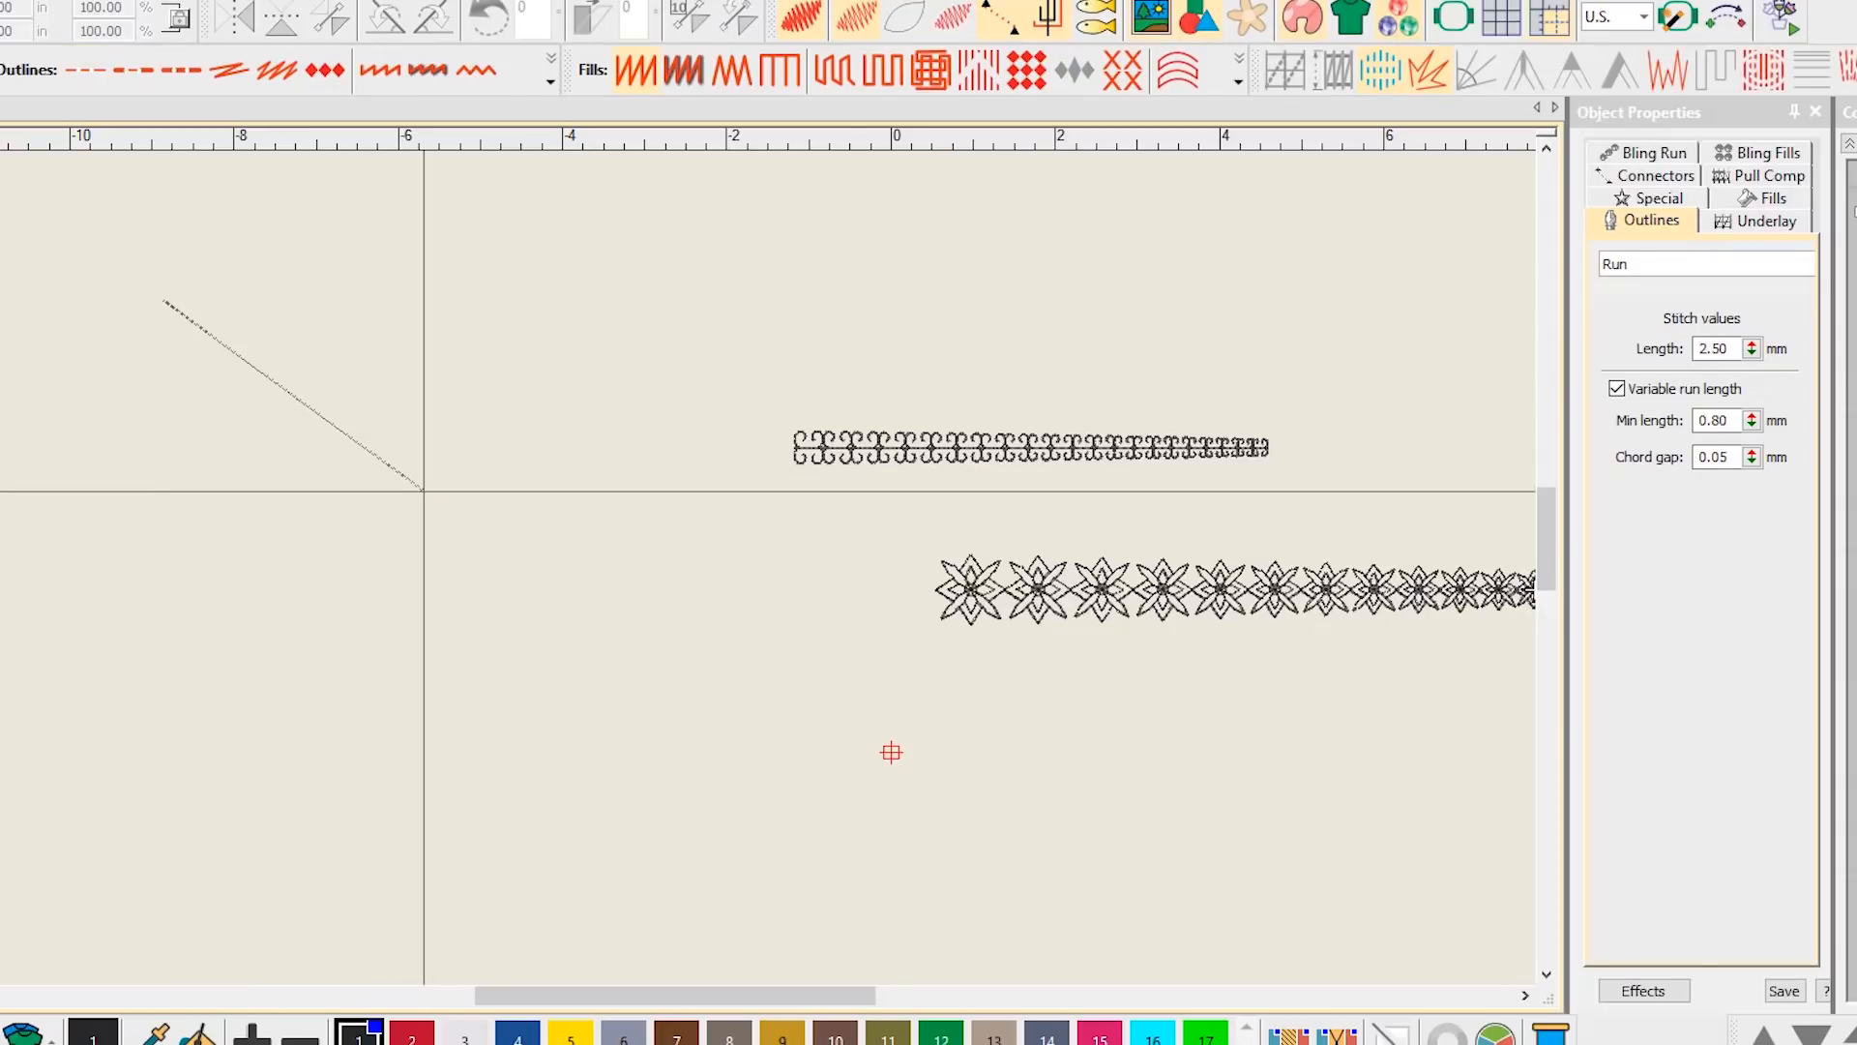
{"action": "left_click", "coordinate": [424, 490]}
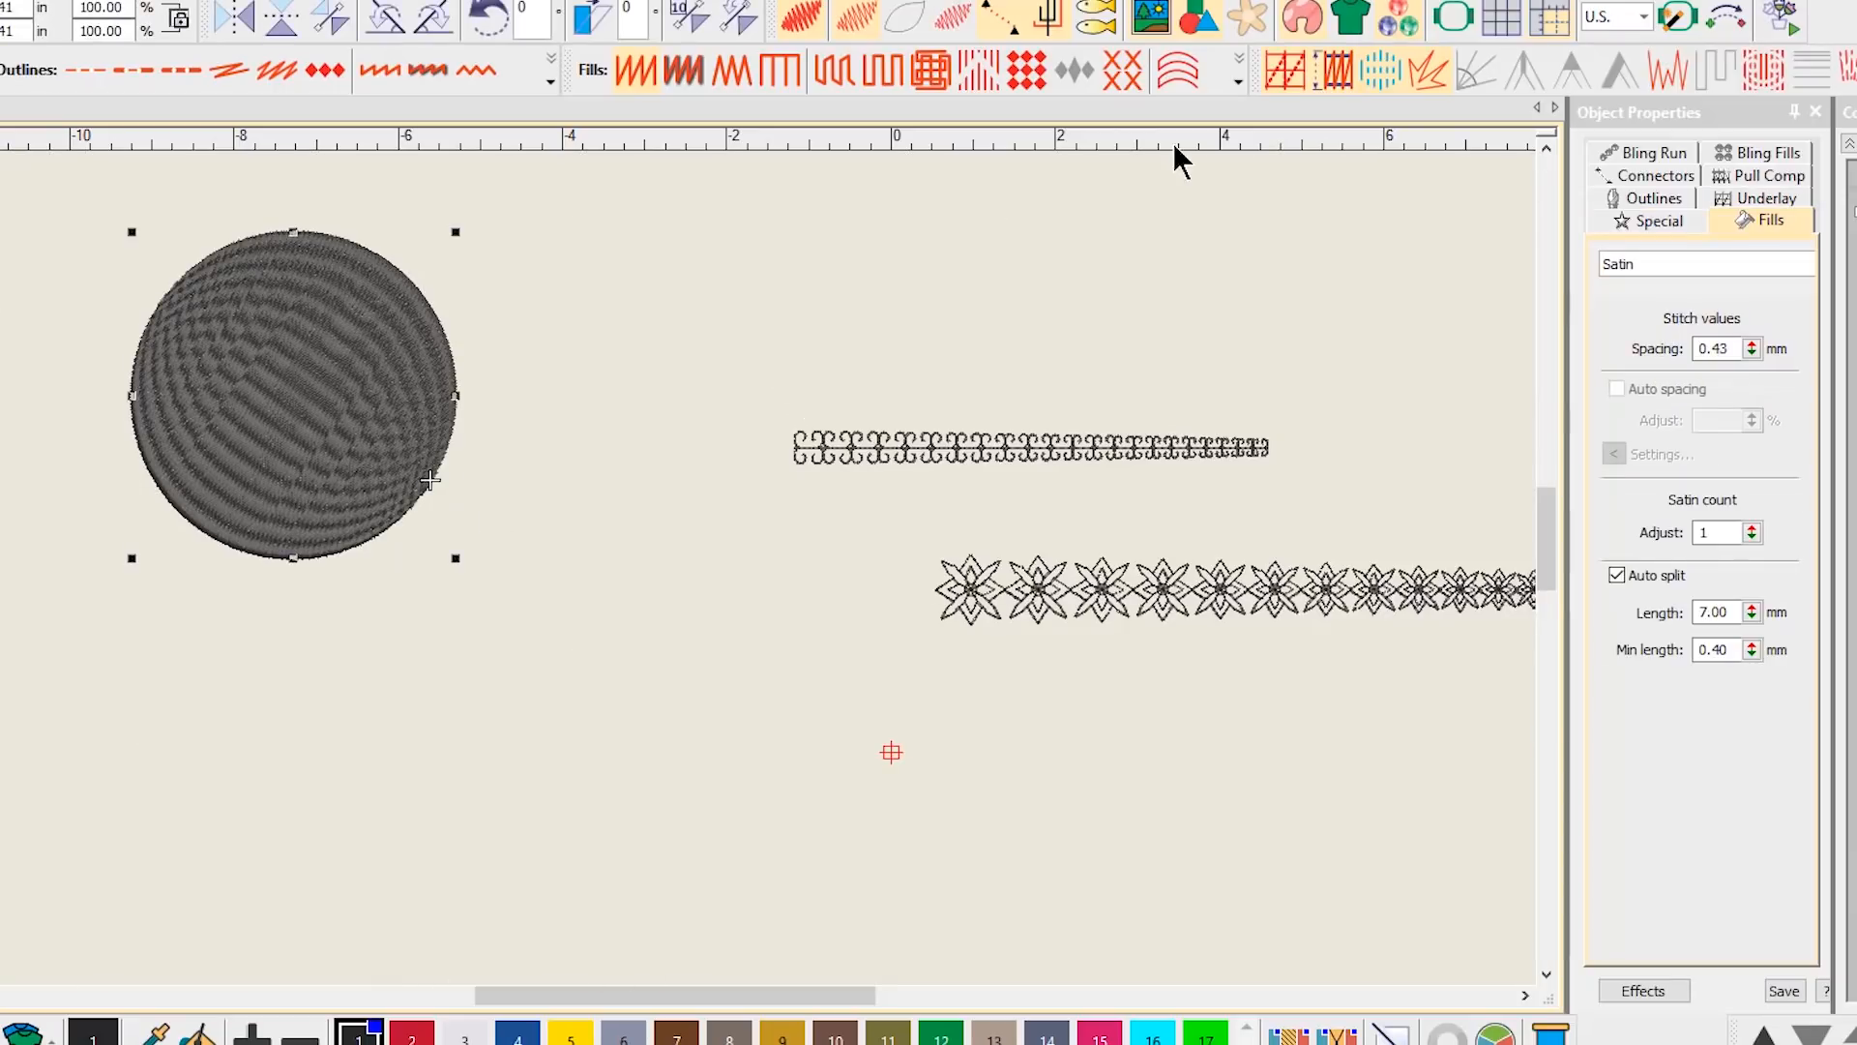
{"action": "left_click", "coordinate": [1239, 84]}
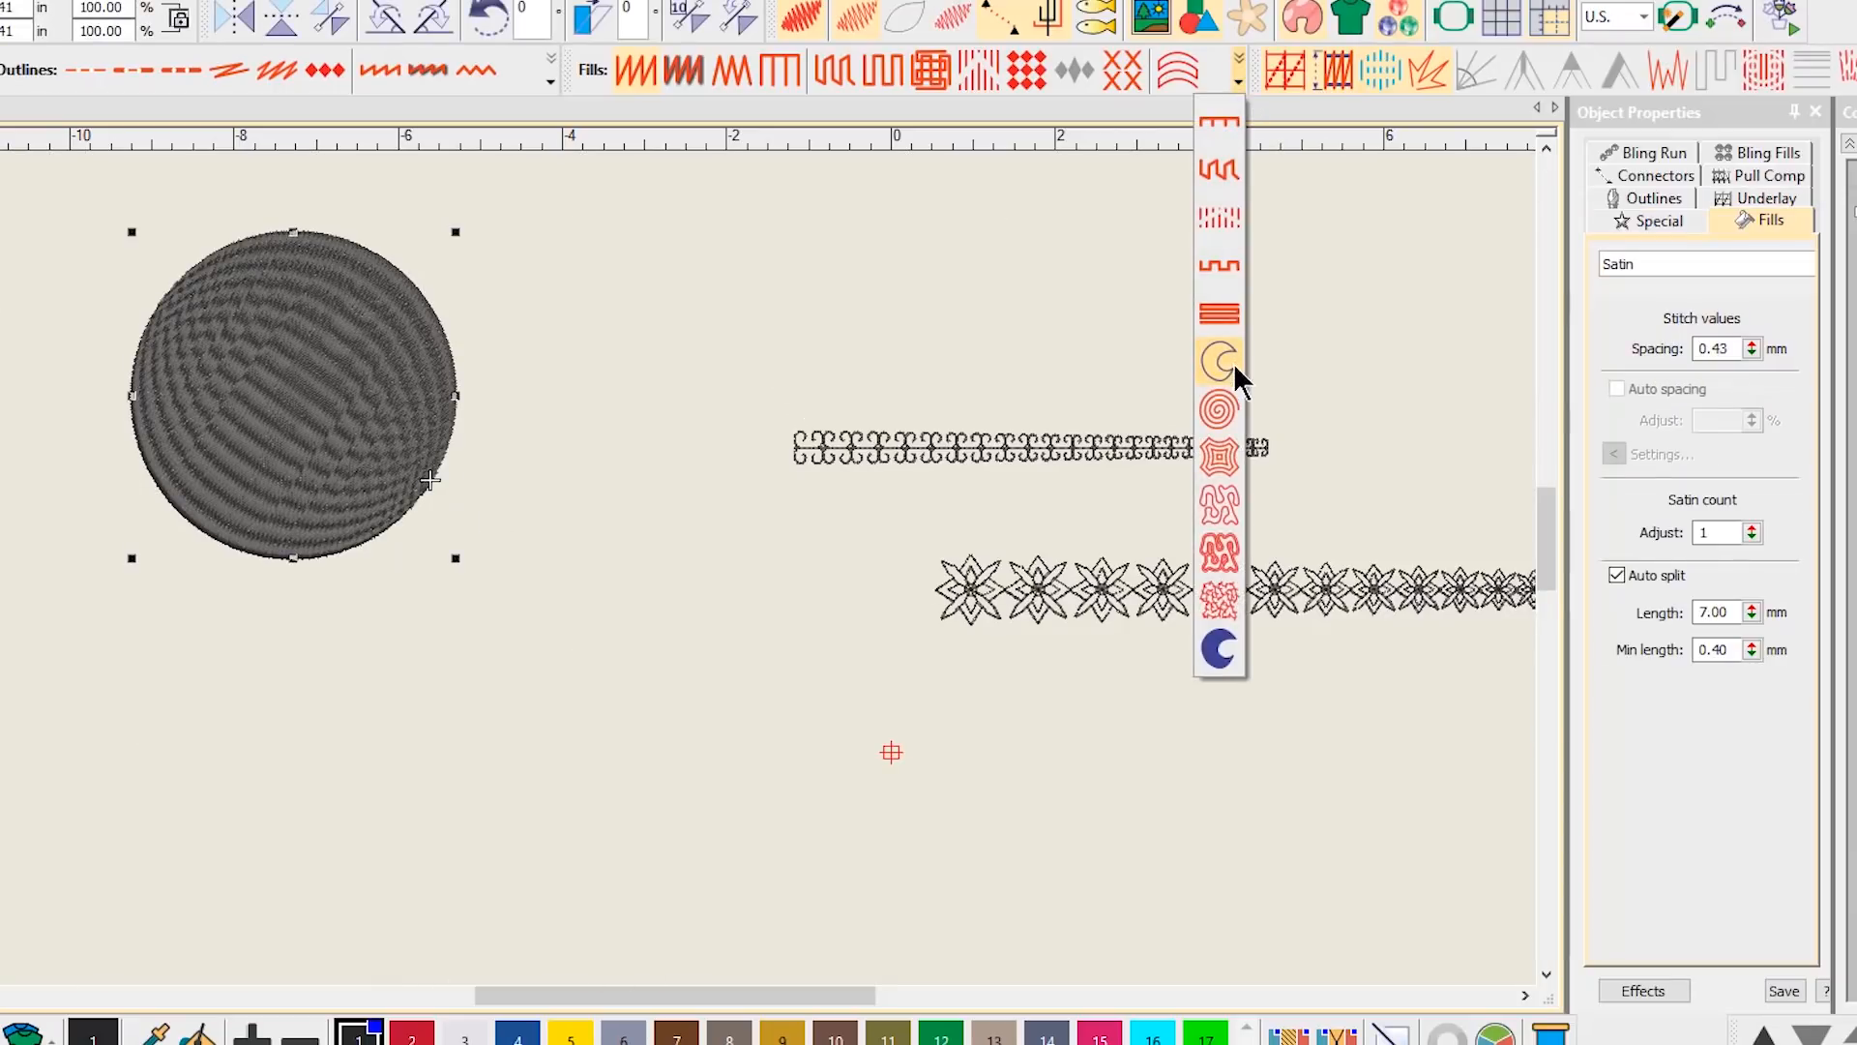
{"action": "left_click", "coordinate": [1229, 404]}
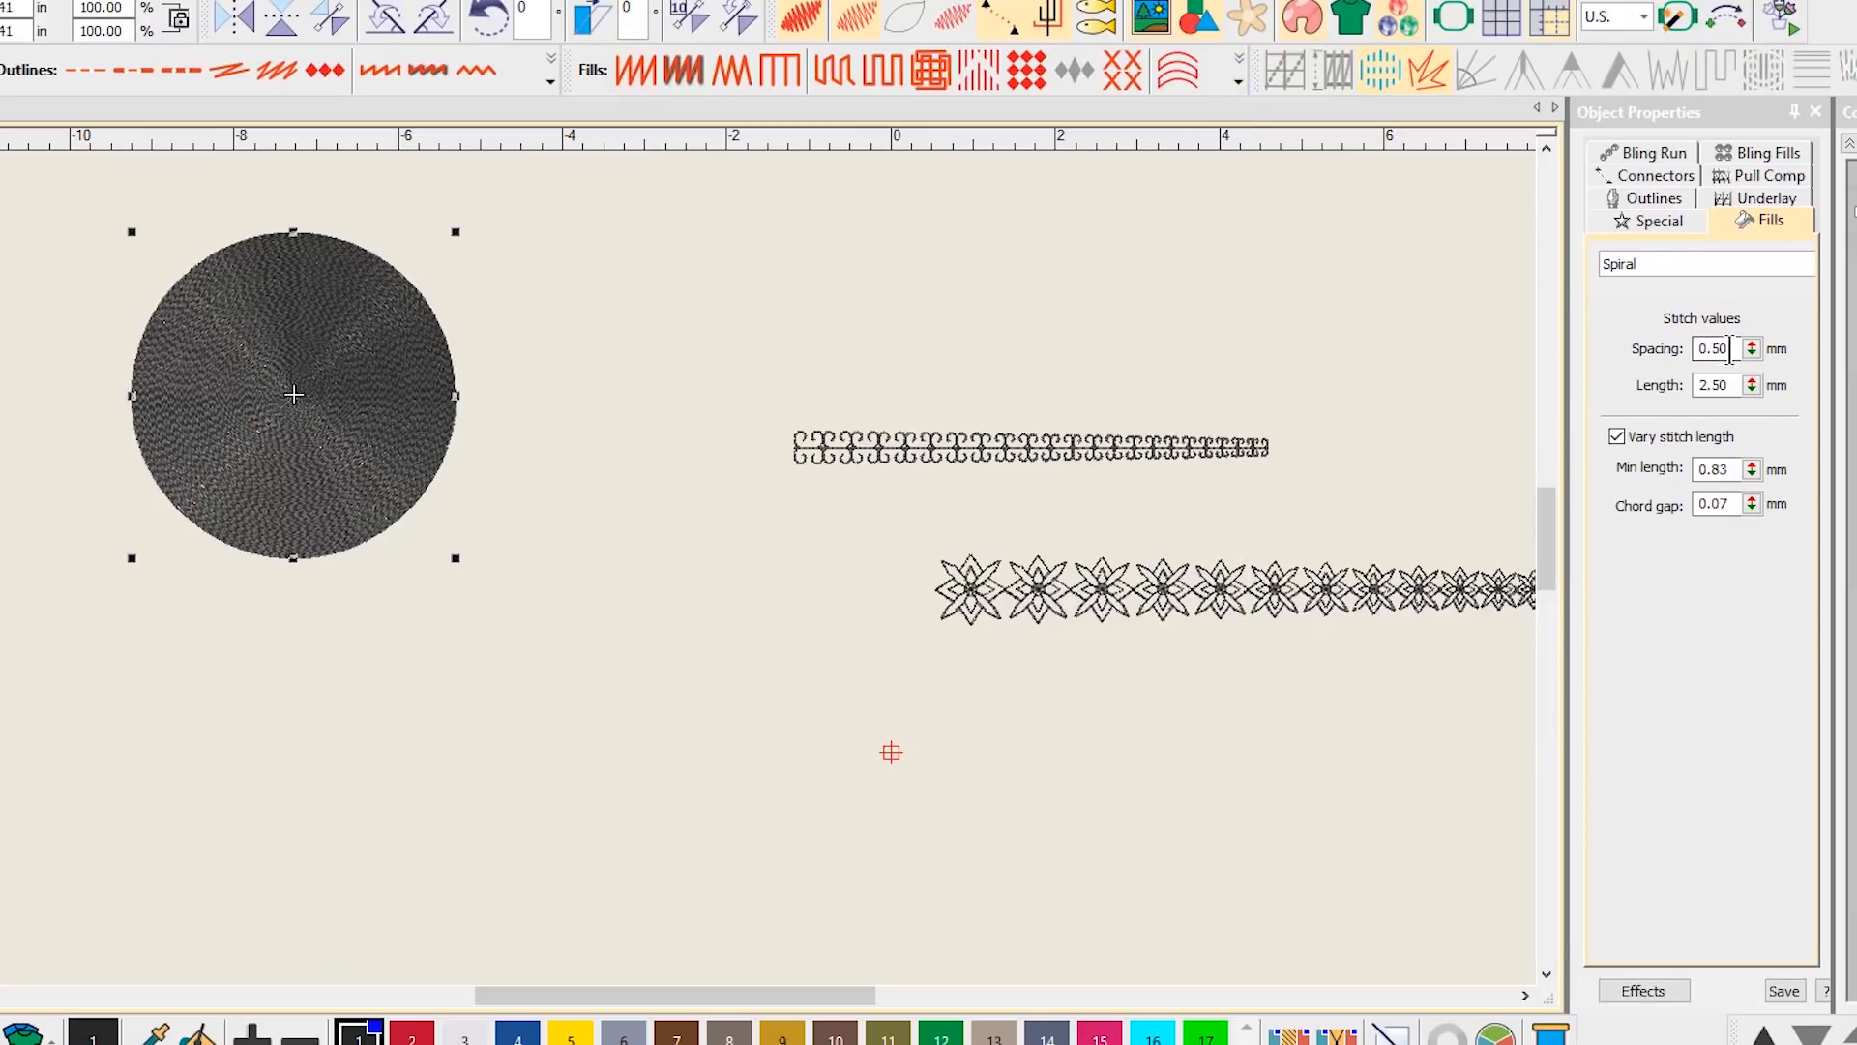
- Try spacings of 9 mm and 10 mm on the circle's Spiral fill
{"action": "left_click_drag", "start_coordinate": [1737, 350], "coordinate": [1640, 338]}
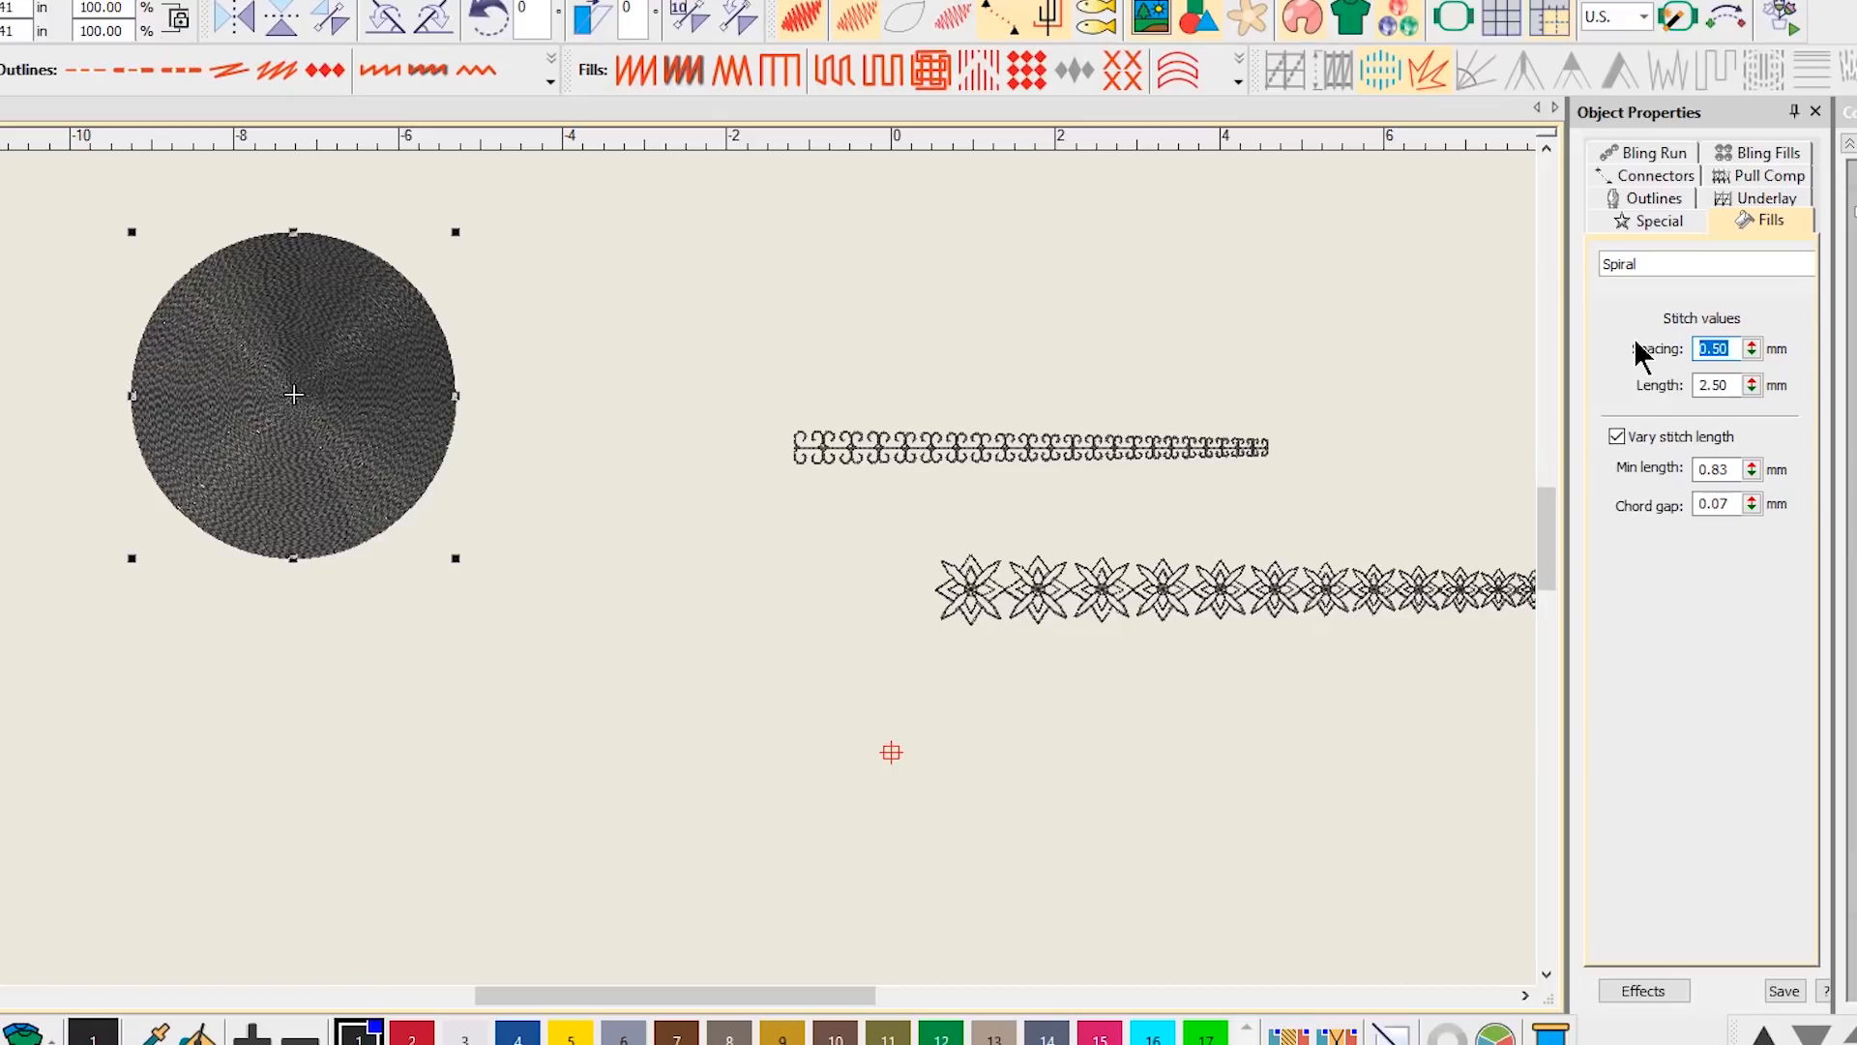
{"action": "type", "text": "9"}
{"action": "key", "text": "Return"}
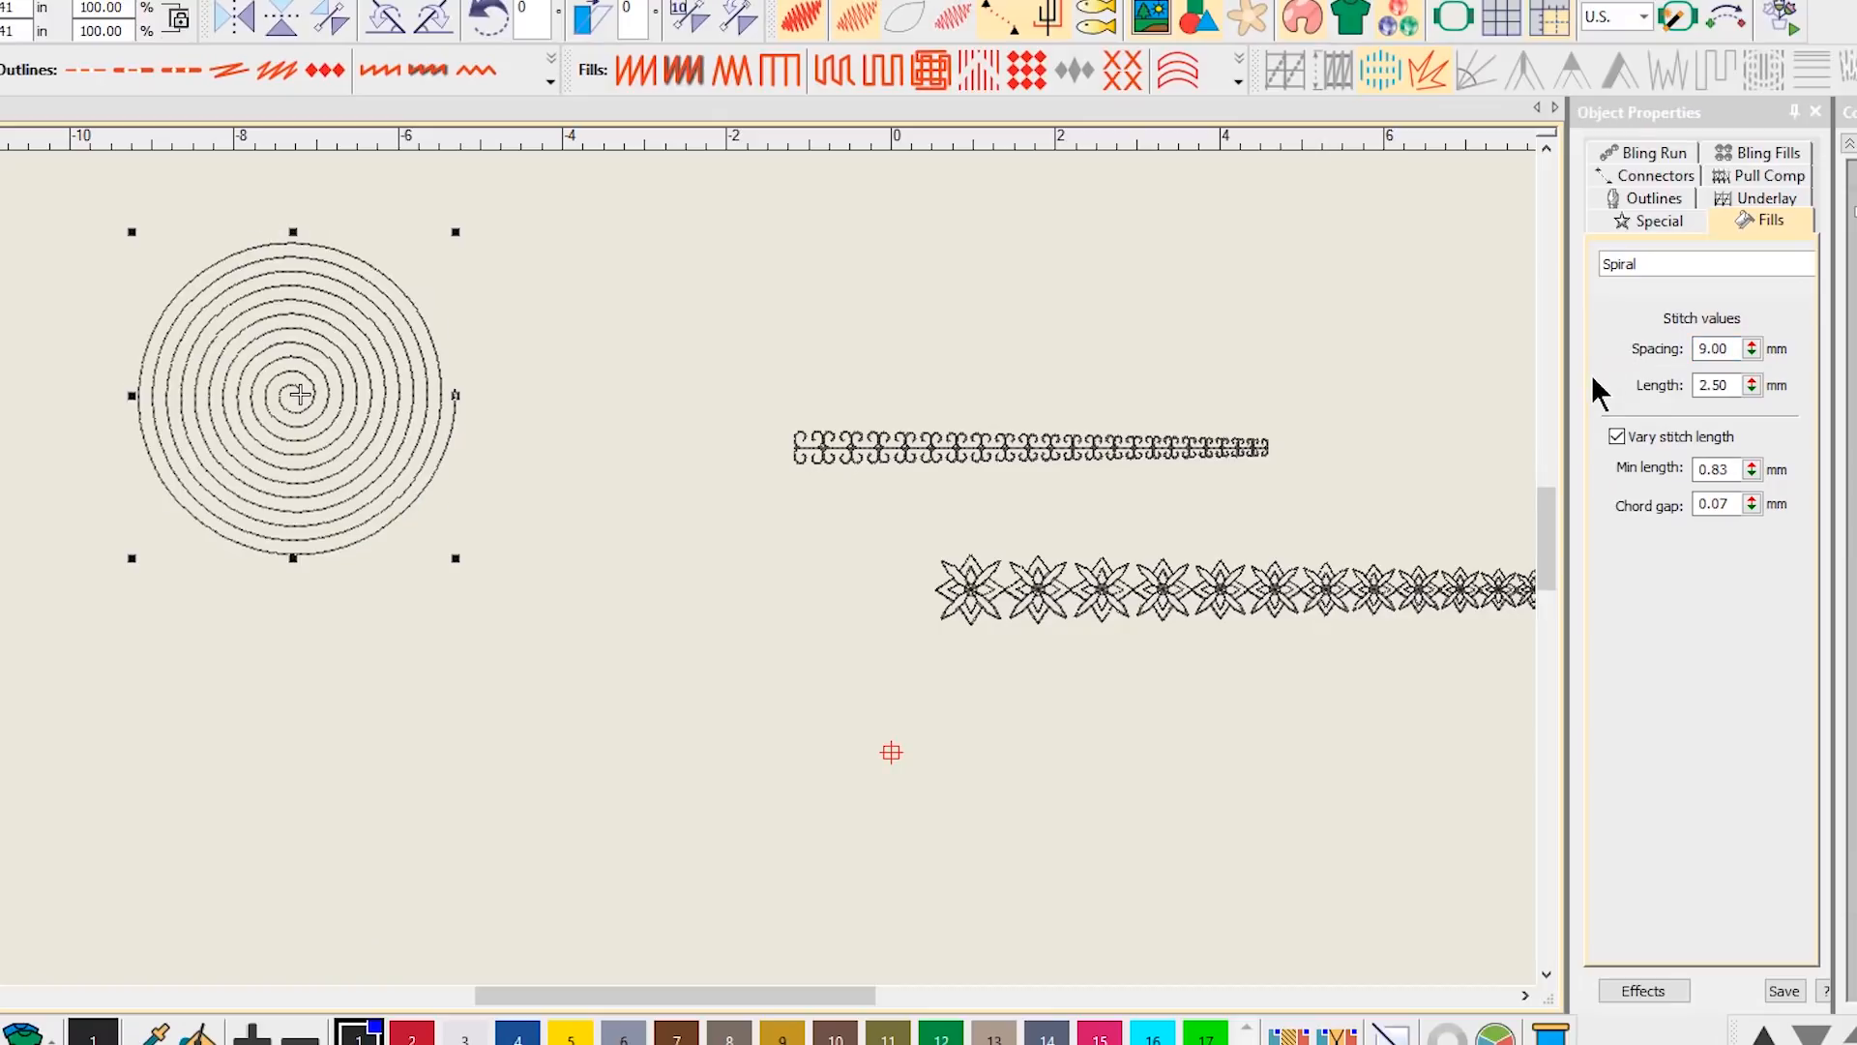
{"action": "left_click_drag", "start_coordinate": [1731, 346], "coordinate": [1641, 350]}
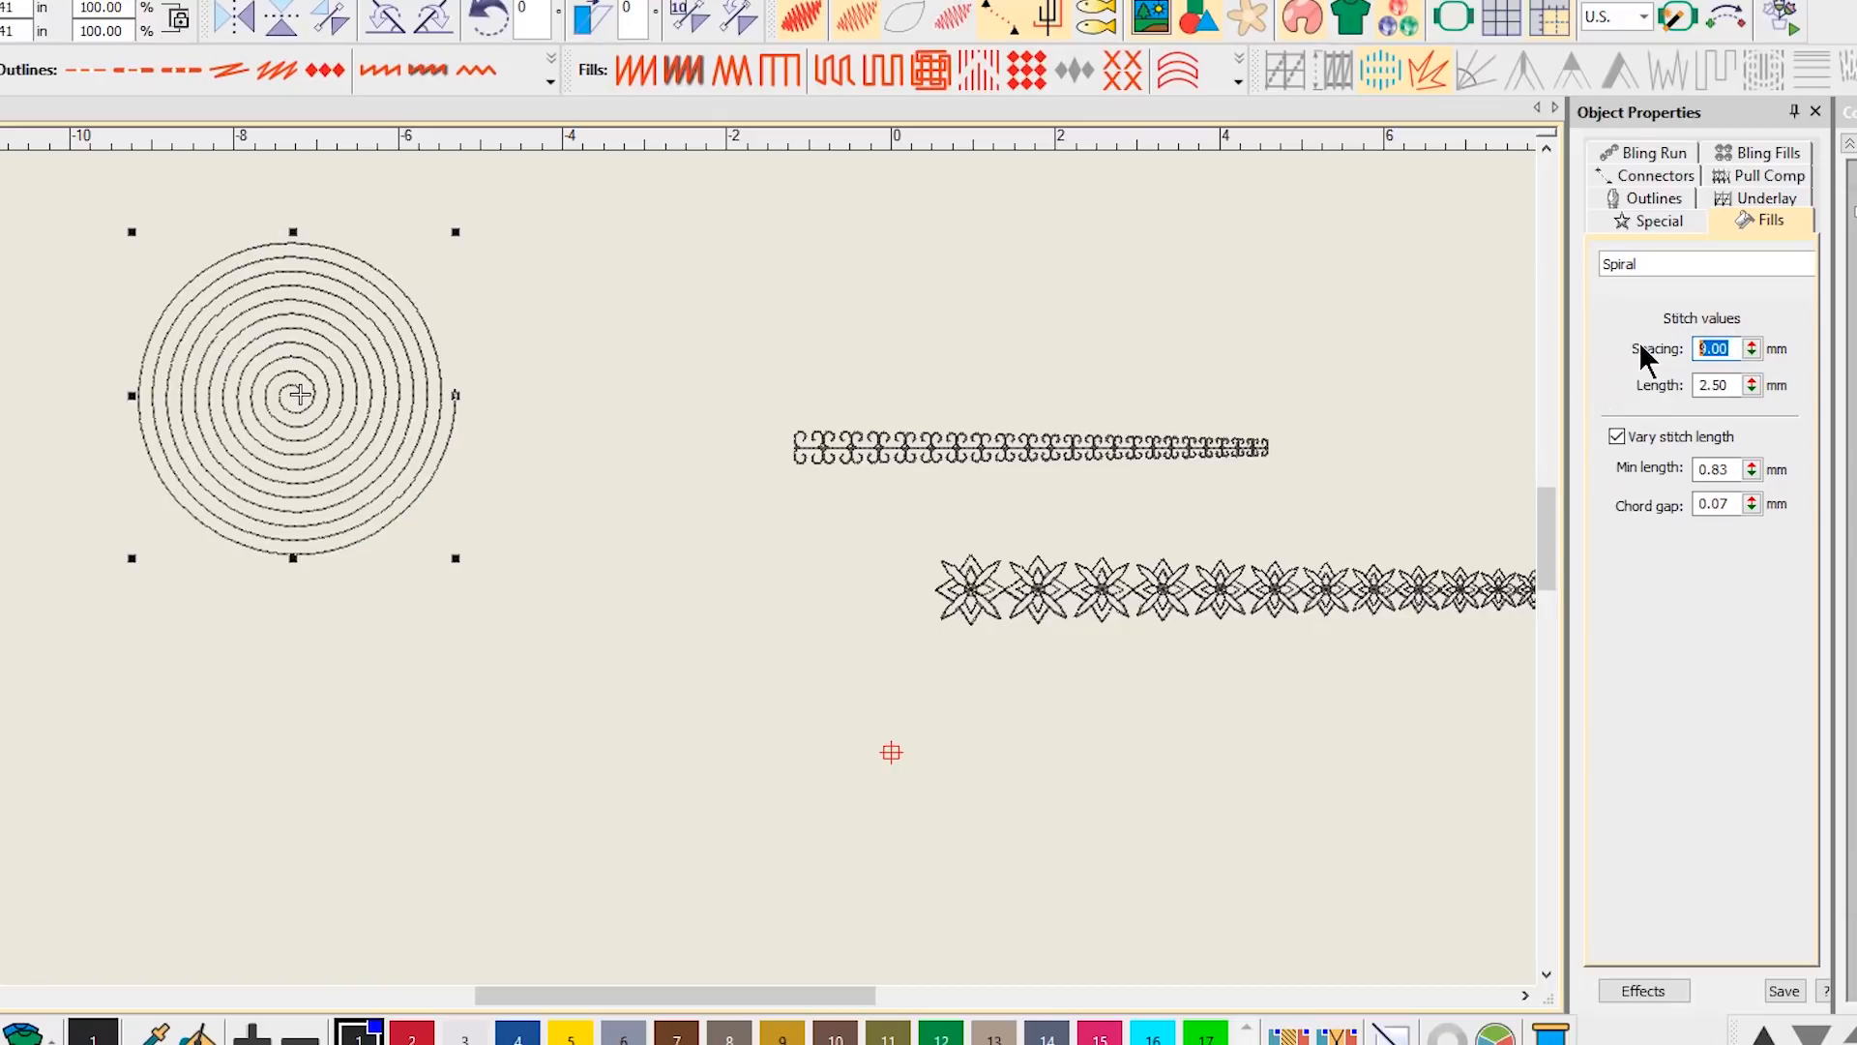
{"action": "type", "text": "10"}
{"action": "key", "text": "Return"}
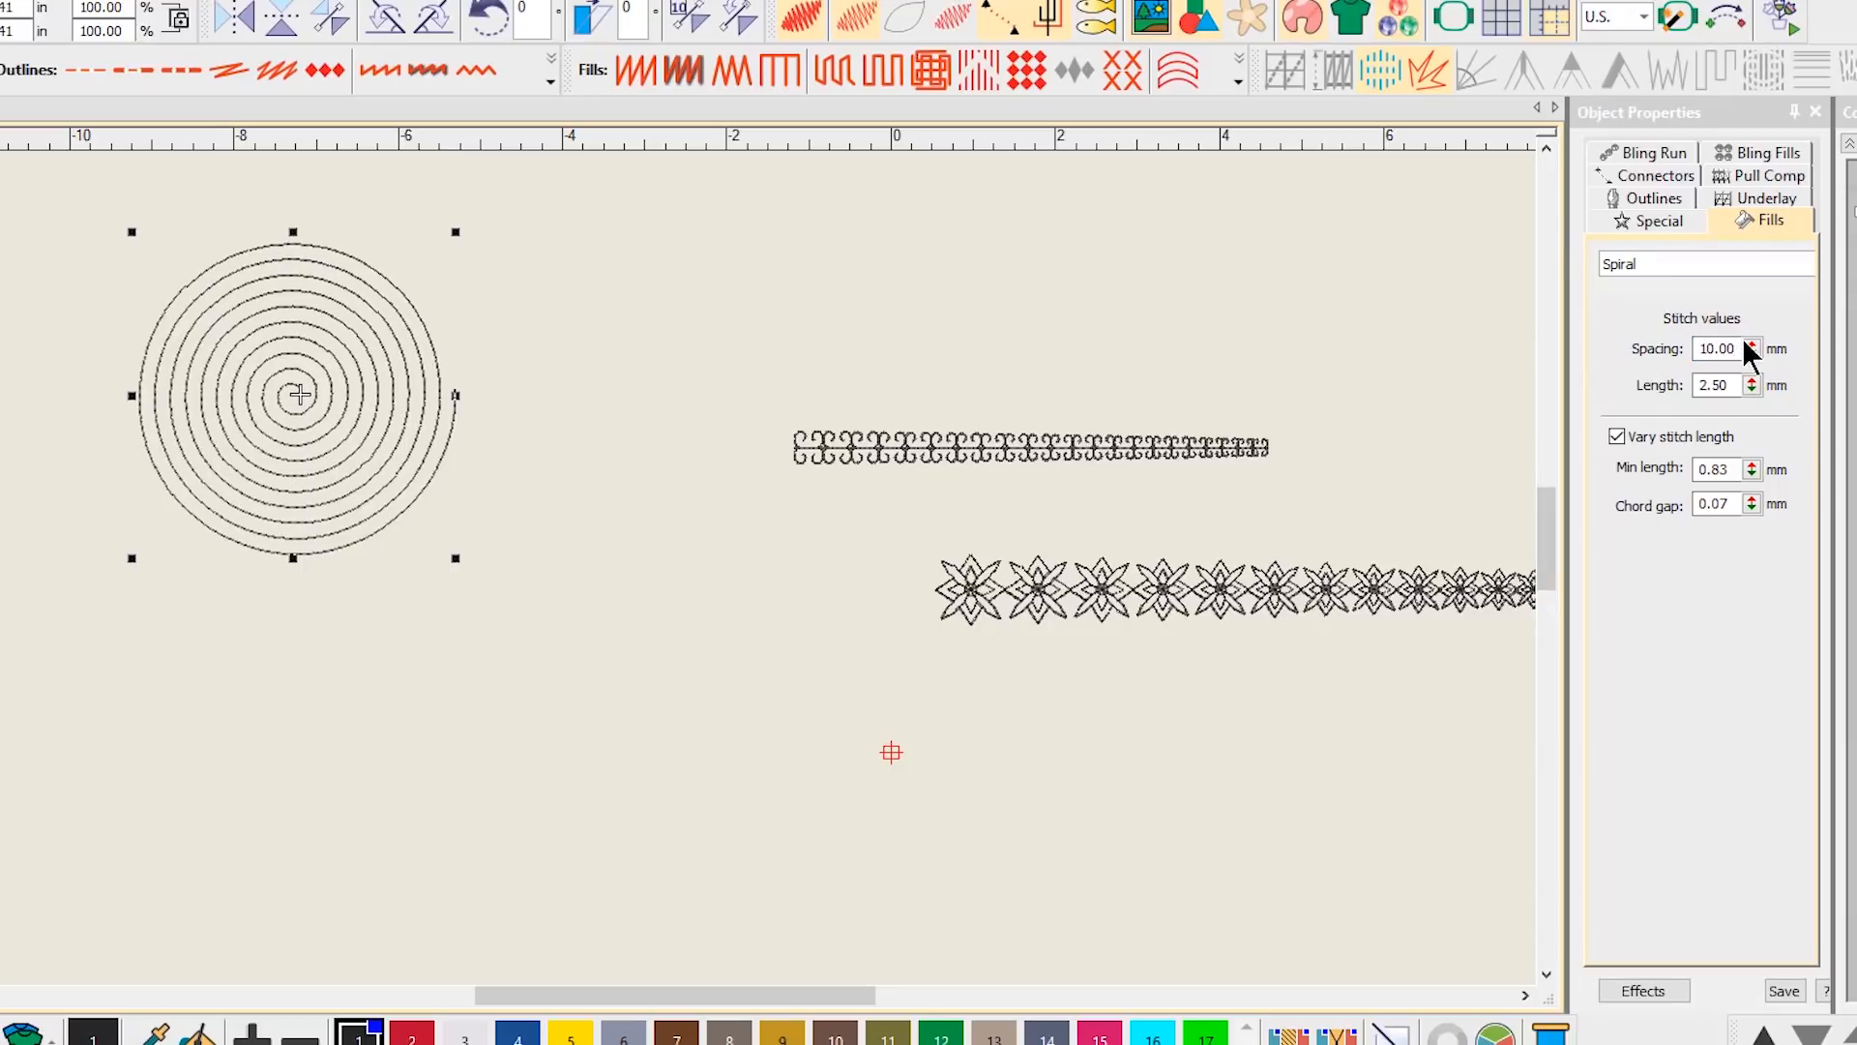
- Set the Spiral fill's spacing to 15 mm
{"action": "left_click_drag", "start_coordinate": [1734, 346], "coordinate": [1652, 333]}
{"action": "type", "text": "15"}
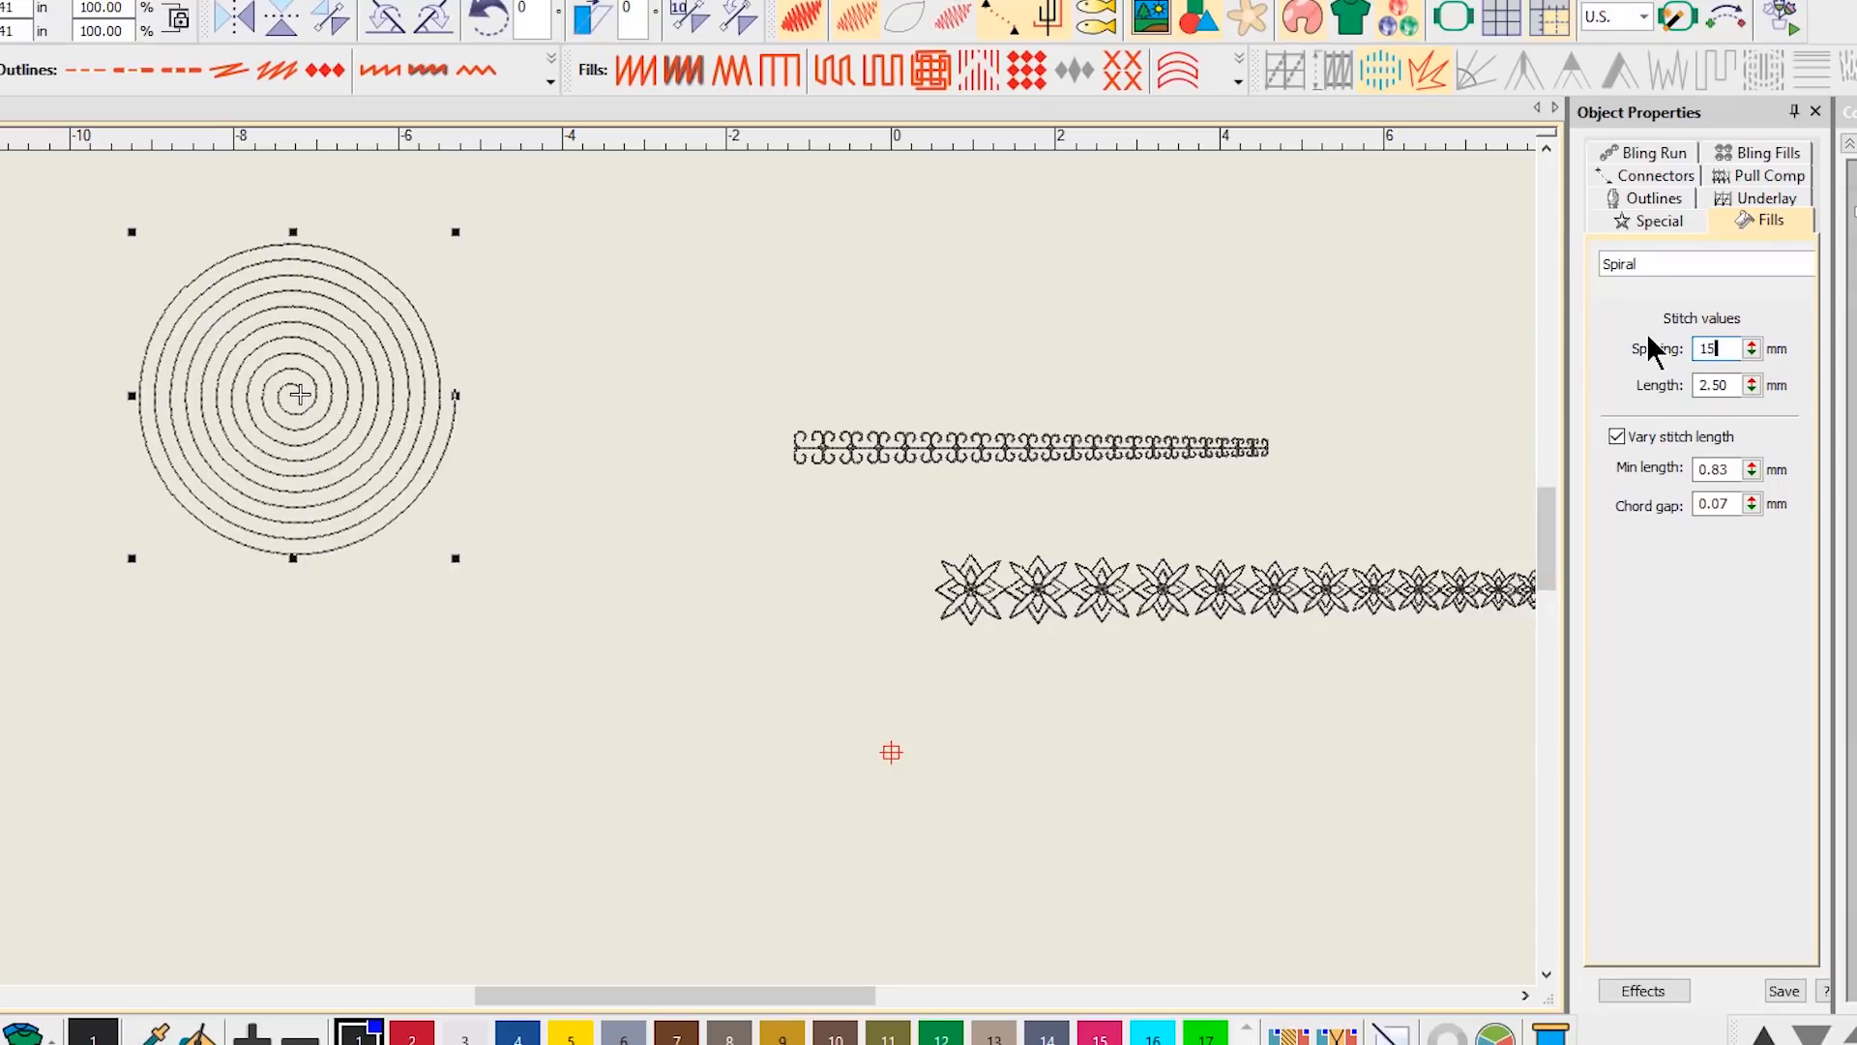
{"action": "key", "text": "Return"}
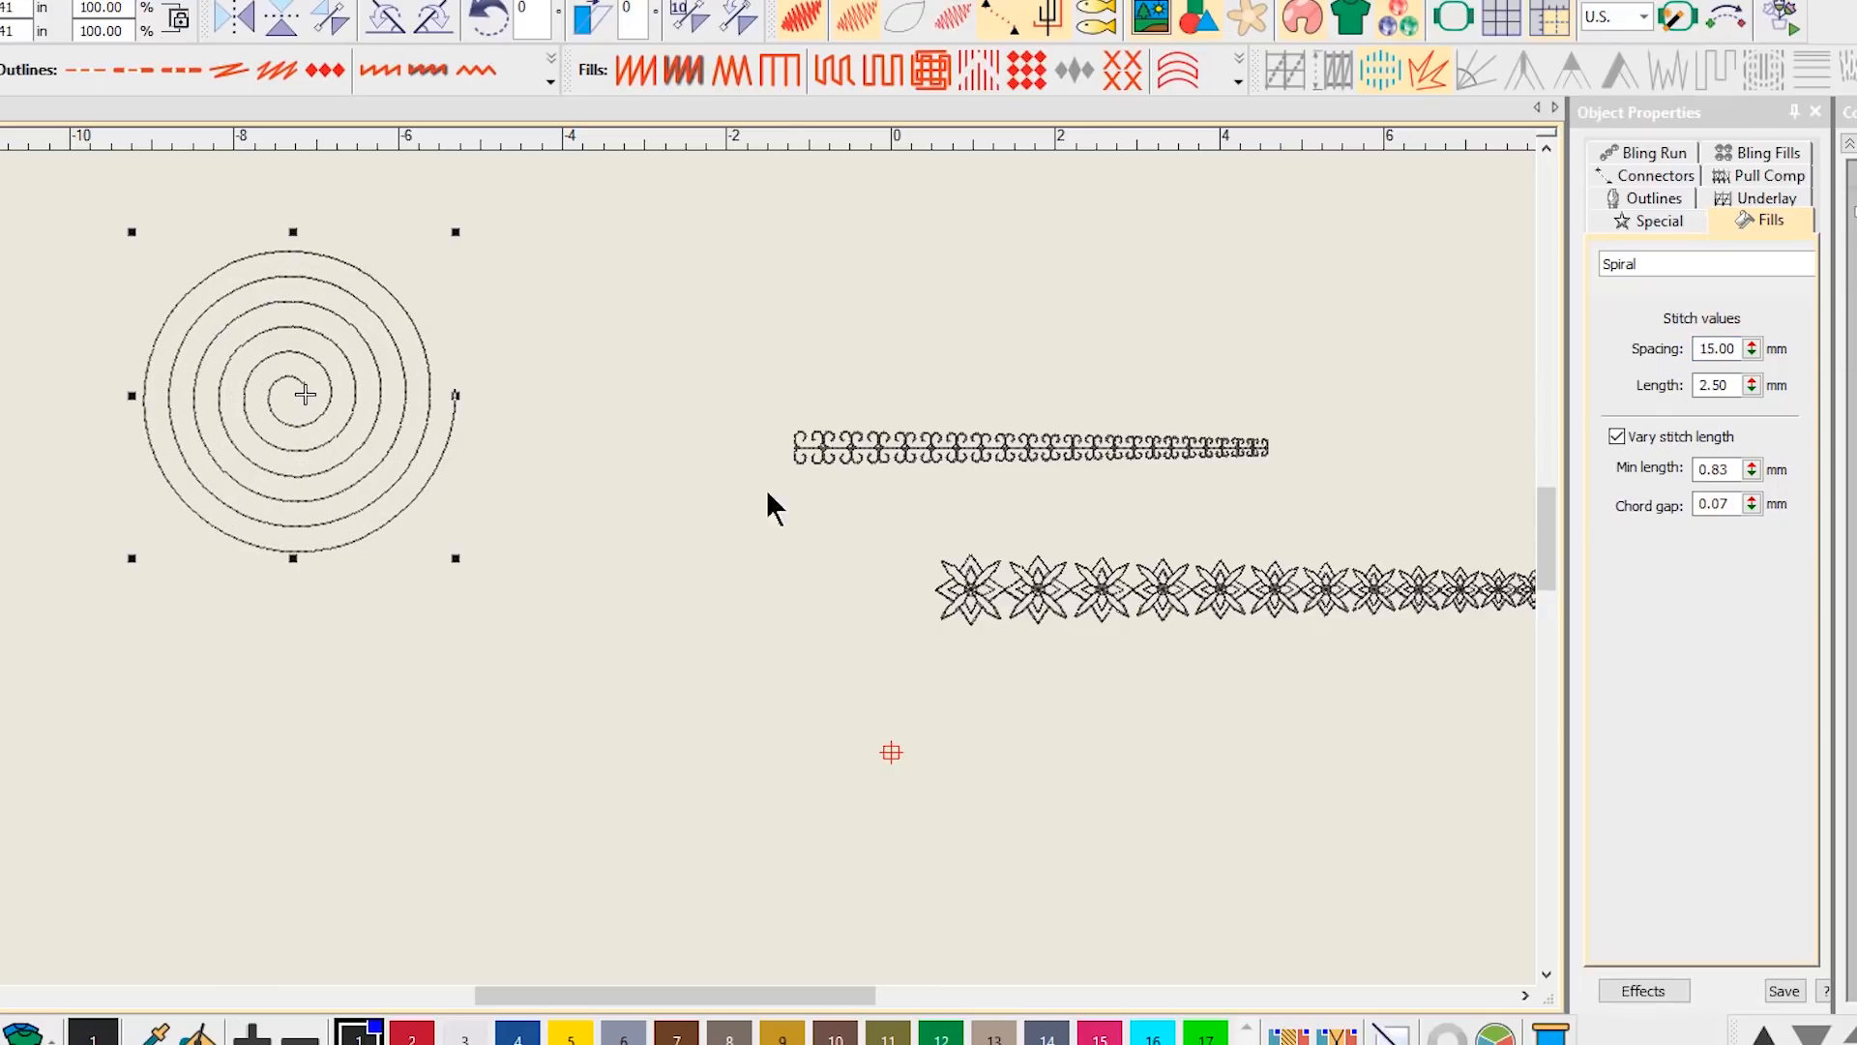
- Select the new spiral as a separate run line and convert it to a Motif Run with the Heart01 motif
{"action": "left_click", "coordinate": [994, 278]}
{"action": "left_click", "coordinate": [399, 324]}
{"action": "left_click", "coordinate": [1103, 747]}
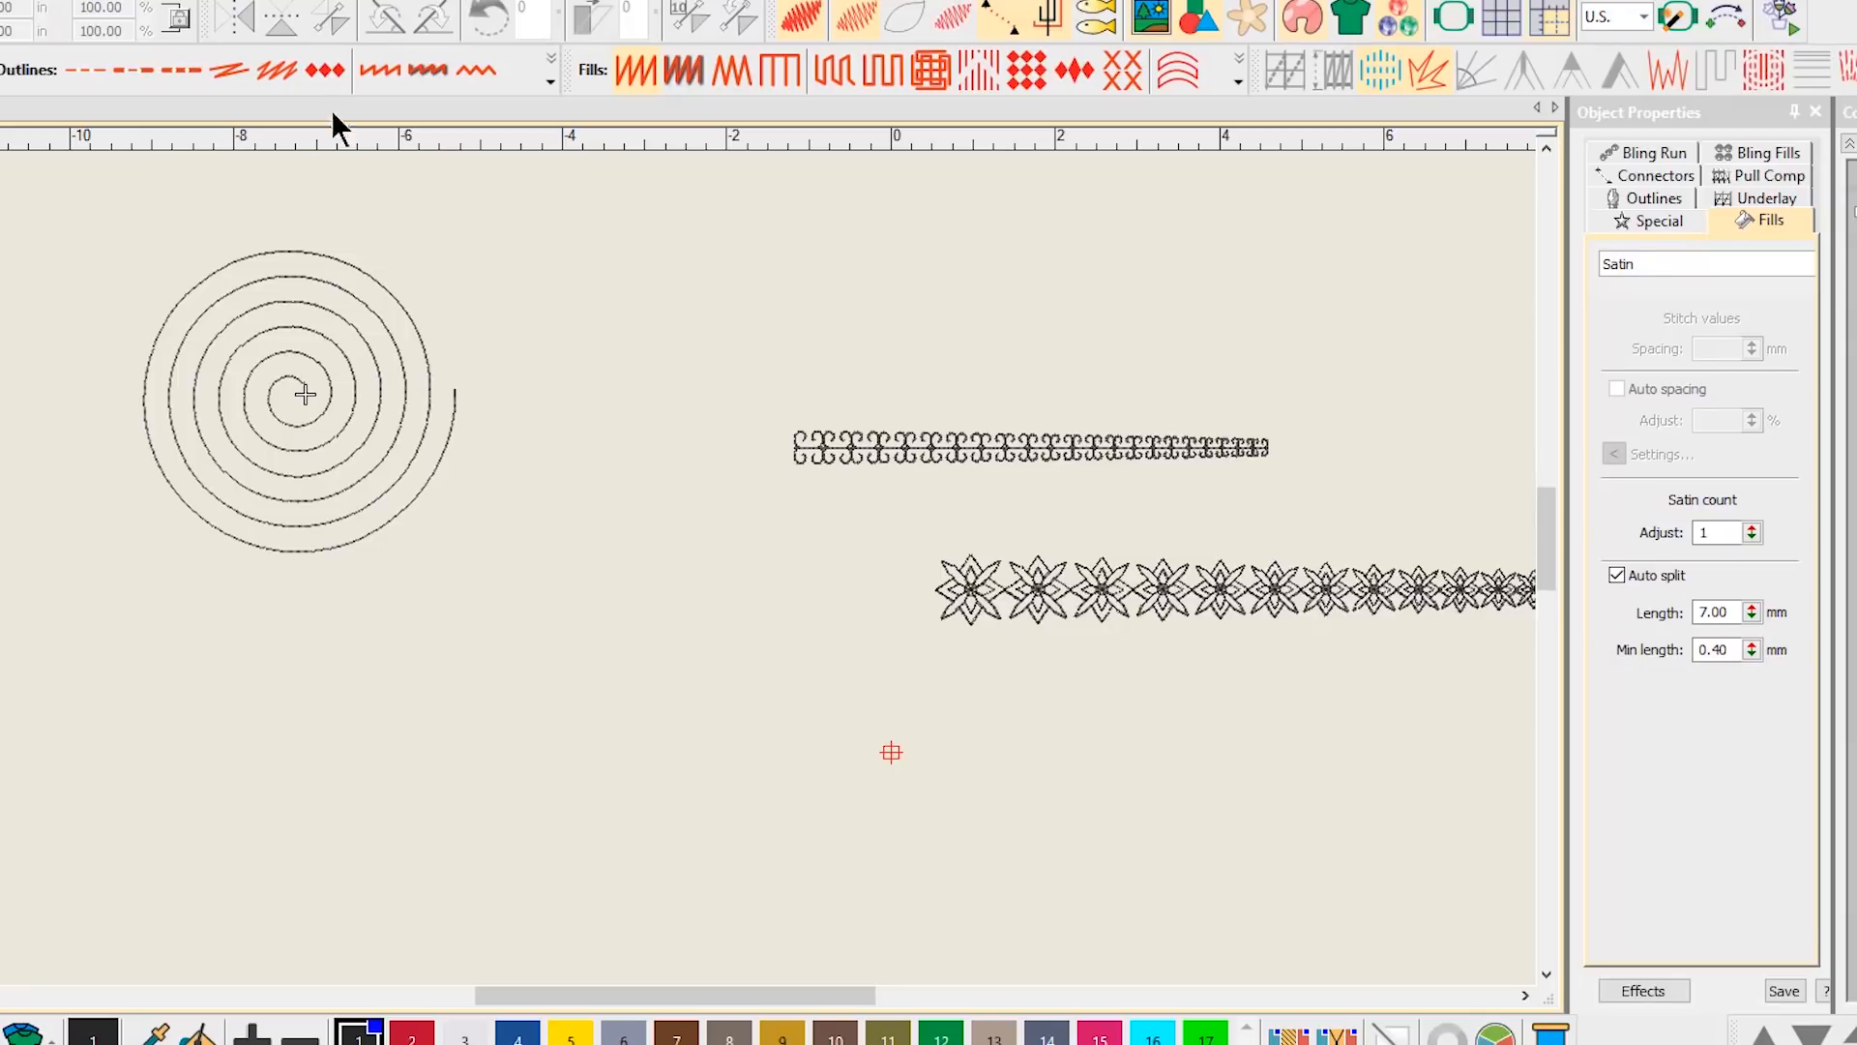
{"action": "left_click", "coordinate": [325, 70]}
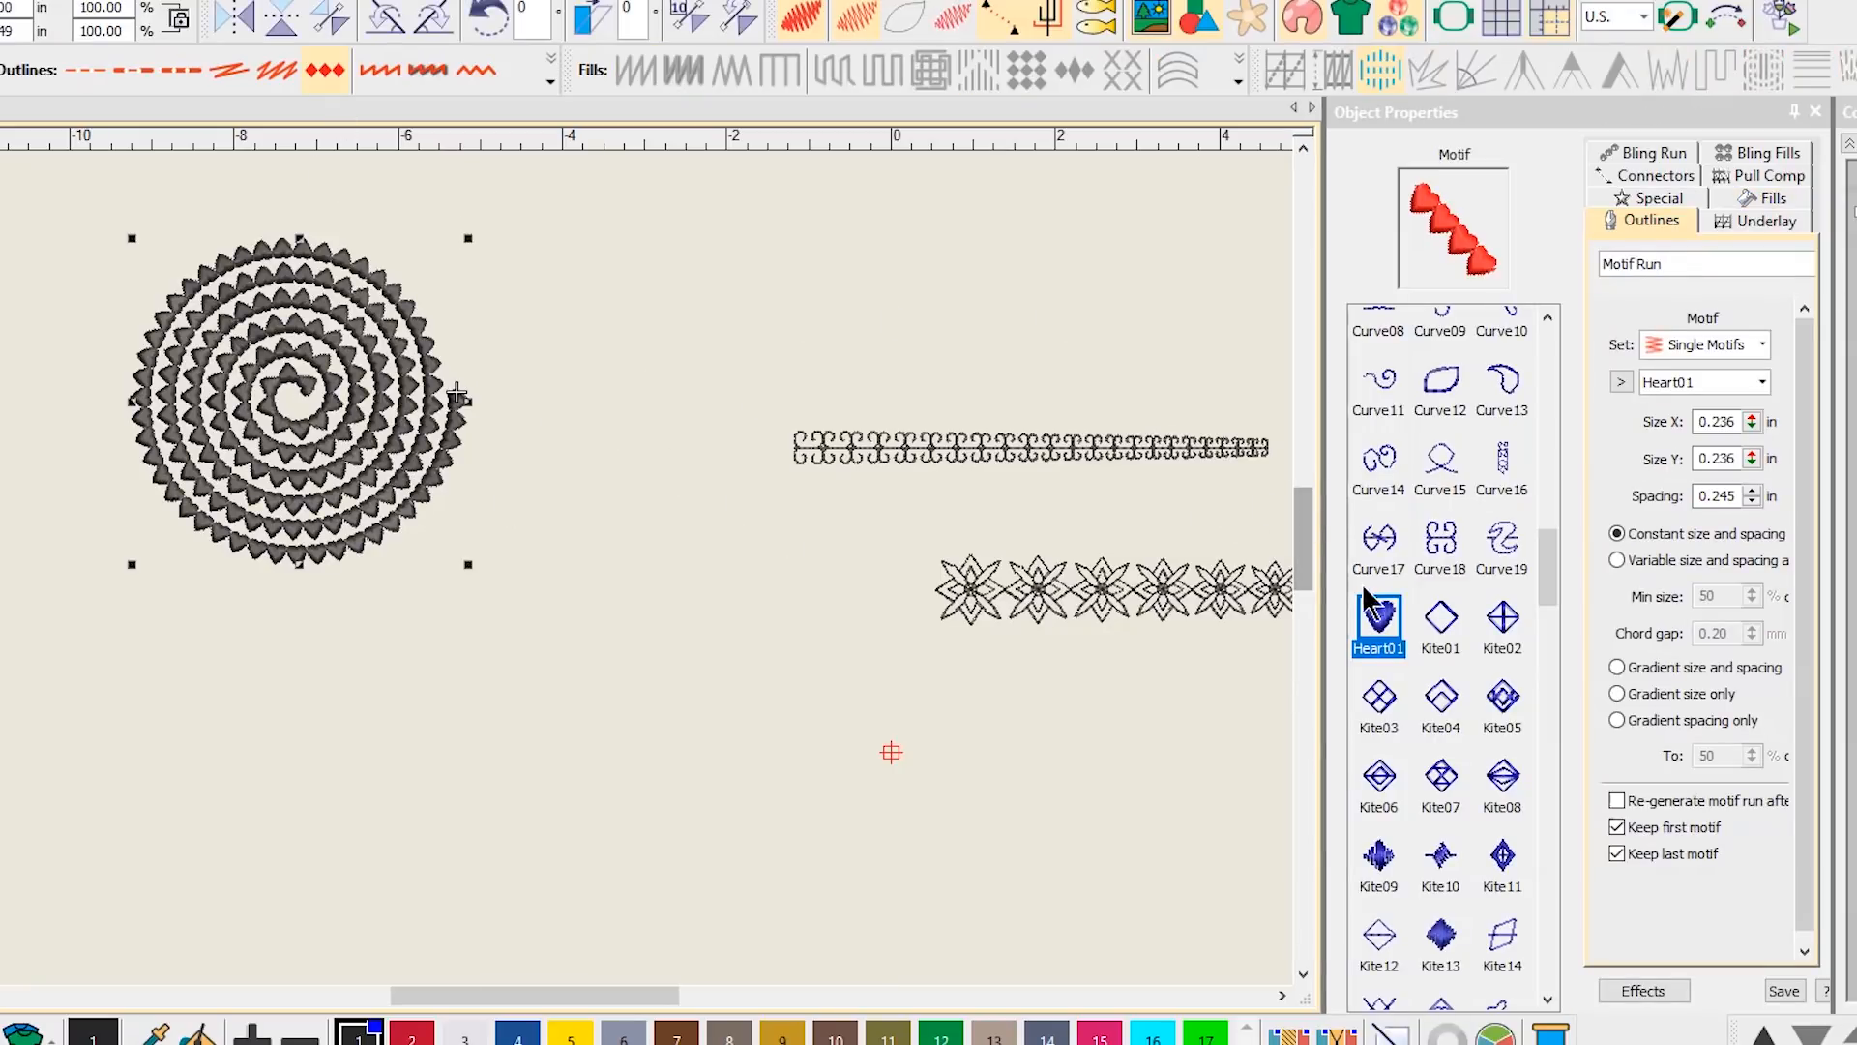
- Change the spiral's motif to Square01 and apply gradient size and spacing
{"action": "left_click_drag", "start_coordinate": [1551, 572], "coordinate": [1550, 824]}
{"action": "left_click", "coordinate": [1379, 704]}
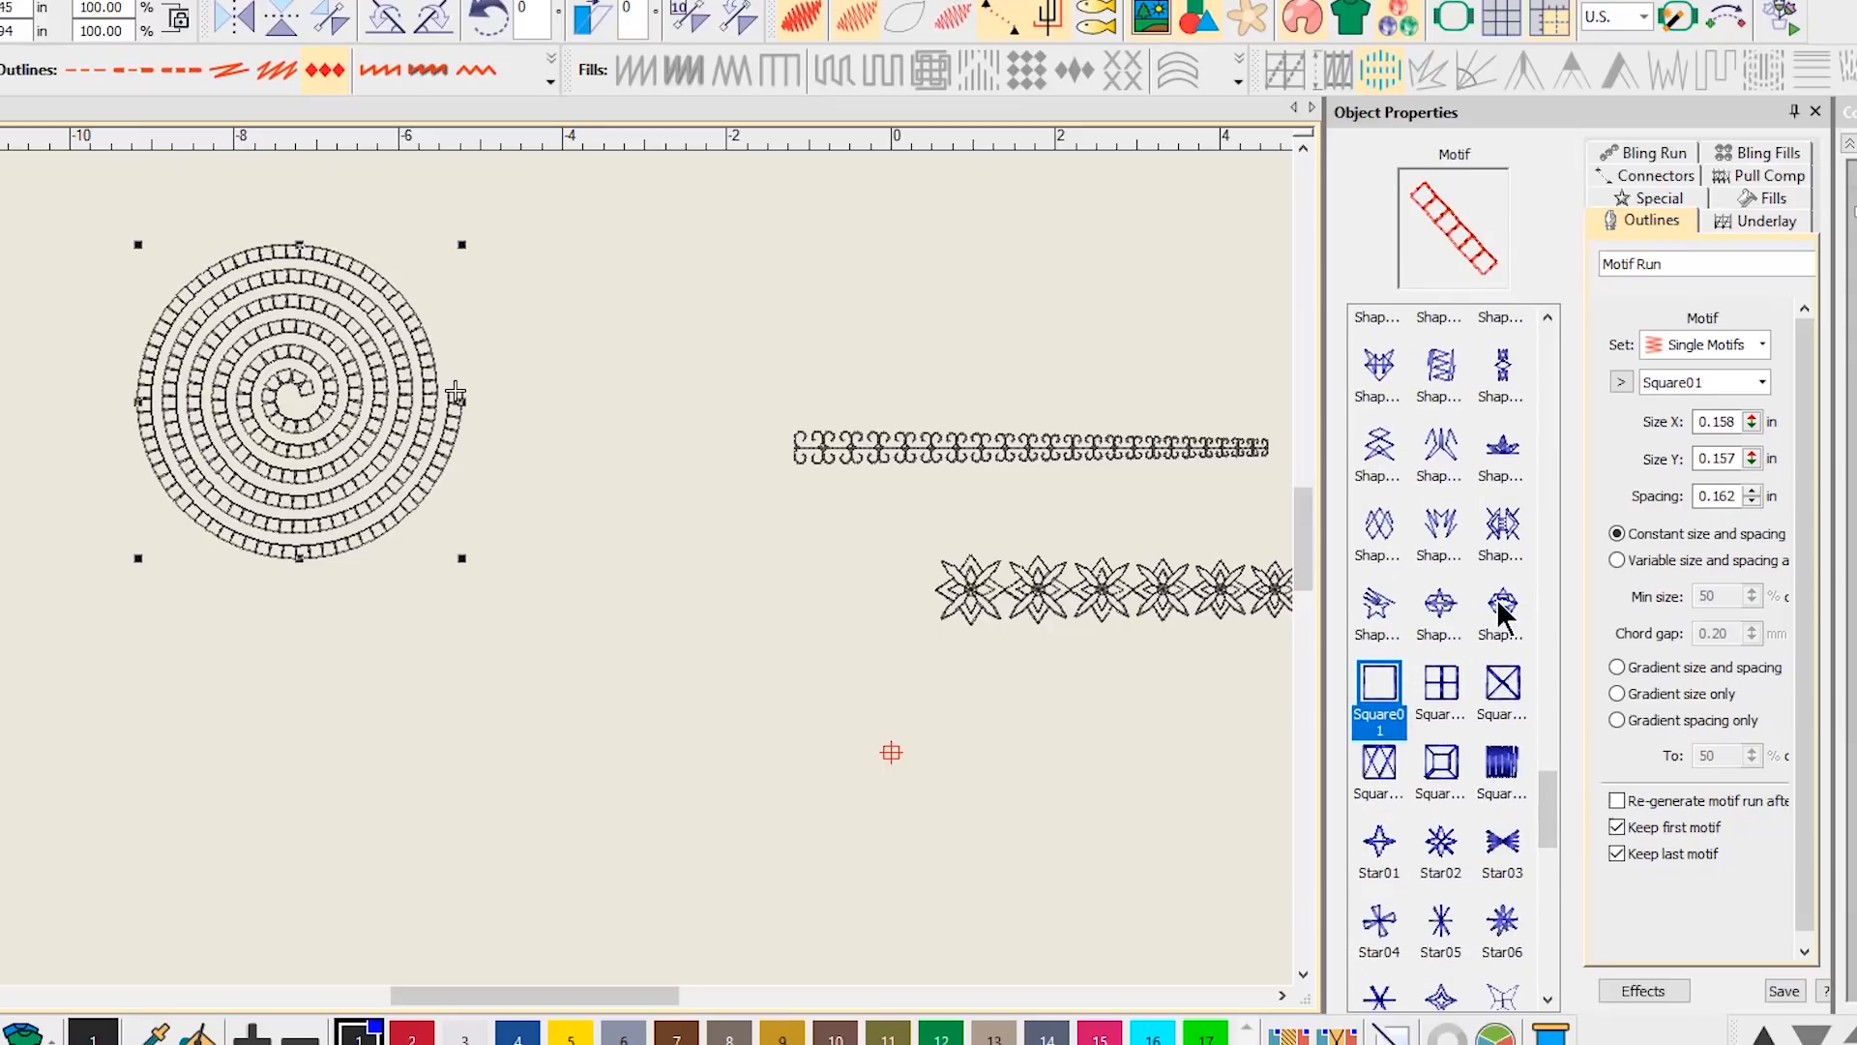
{"action": "left_click", "coordinate": [1616, 666]}
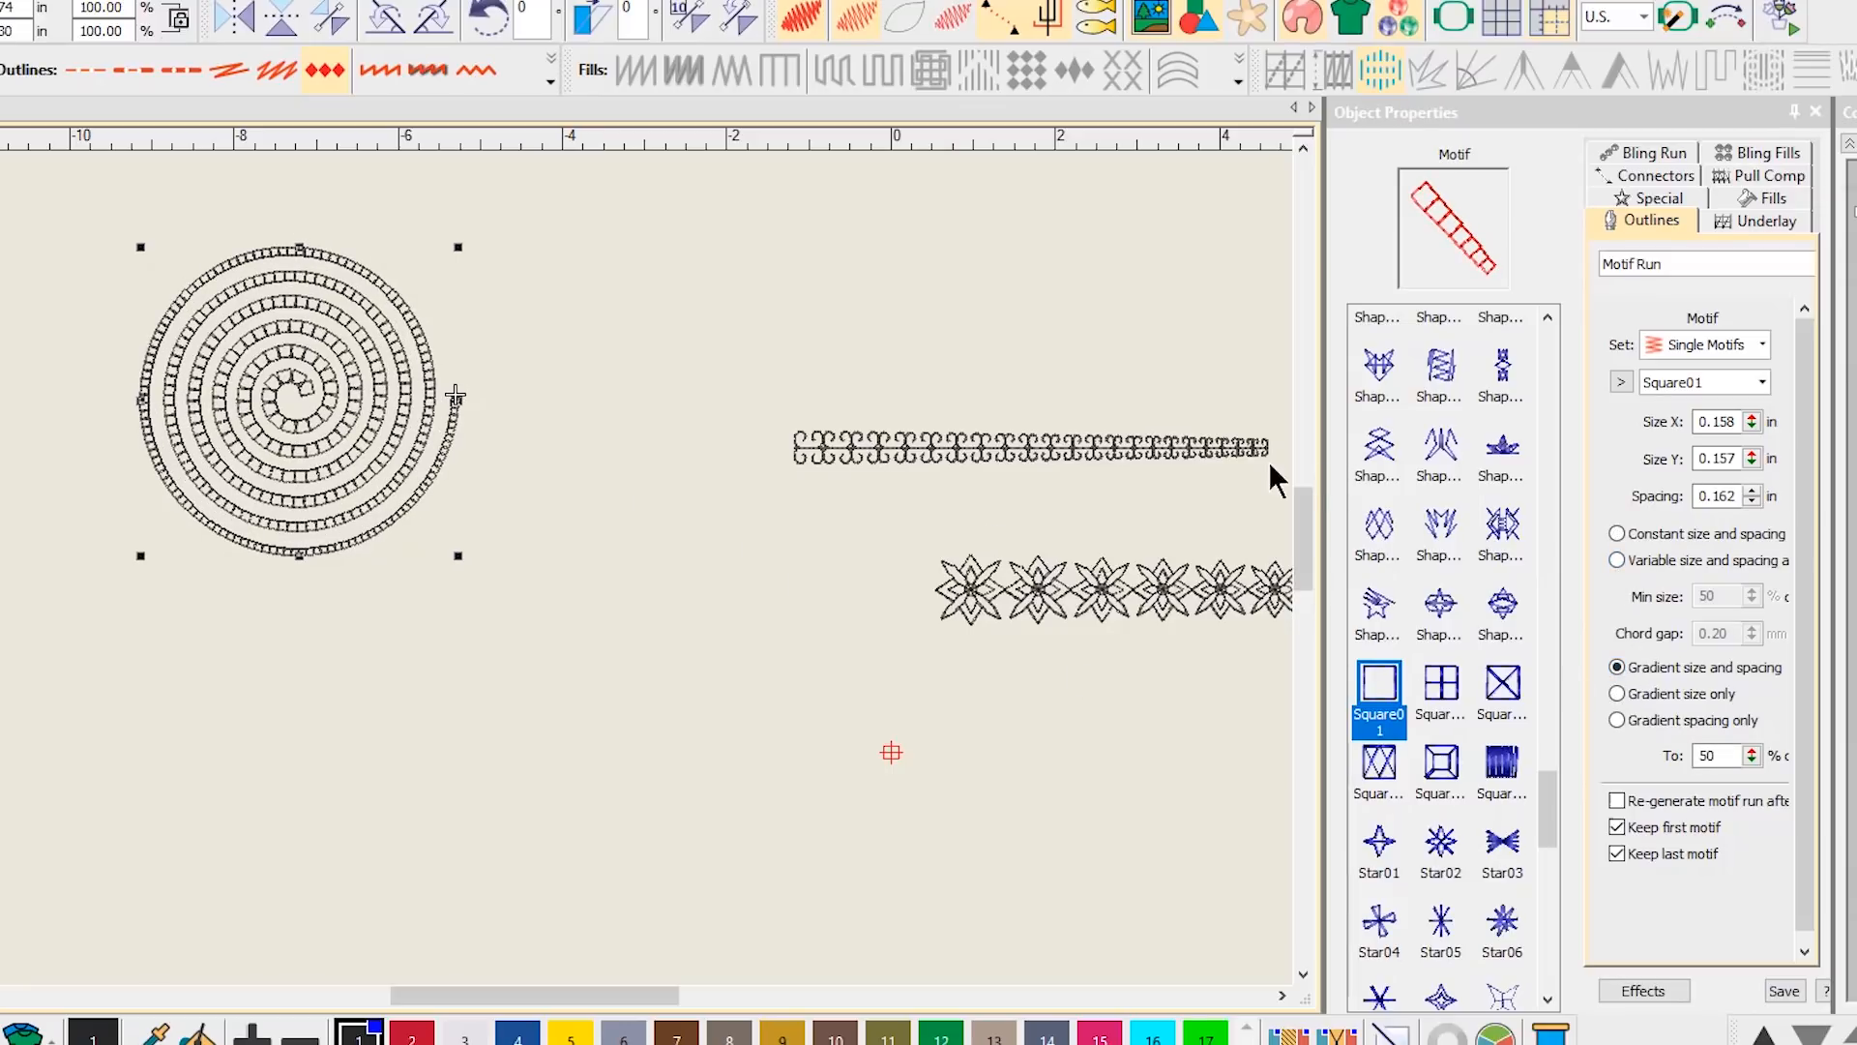
- Try the Square02, Shapes40, Star01, Star02, Star05 and Star06 motifs on the spiral
{"action": "left_click", "coordinate": [1441, 698]}
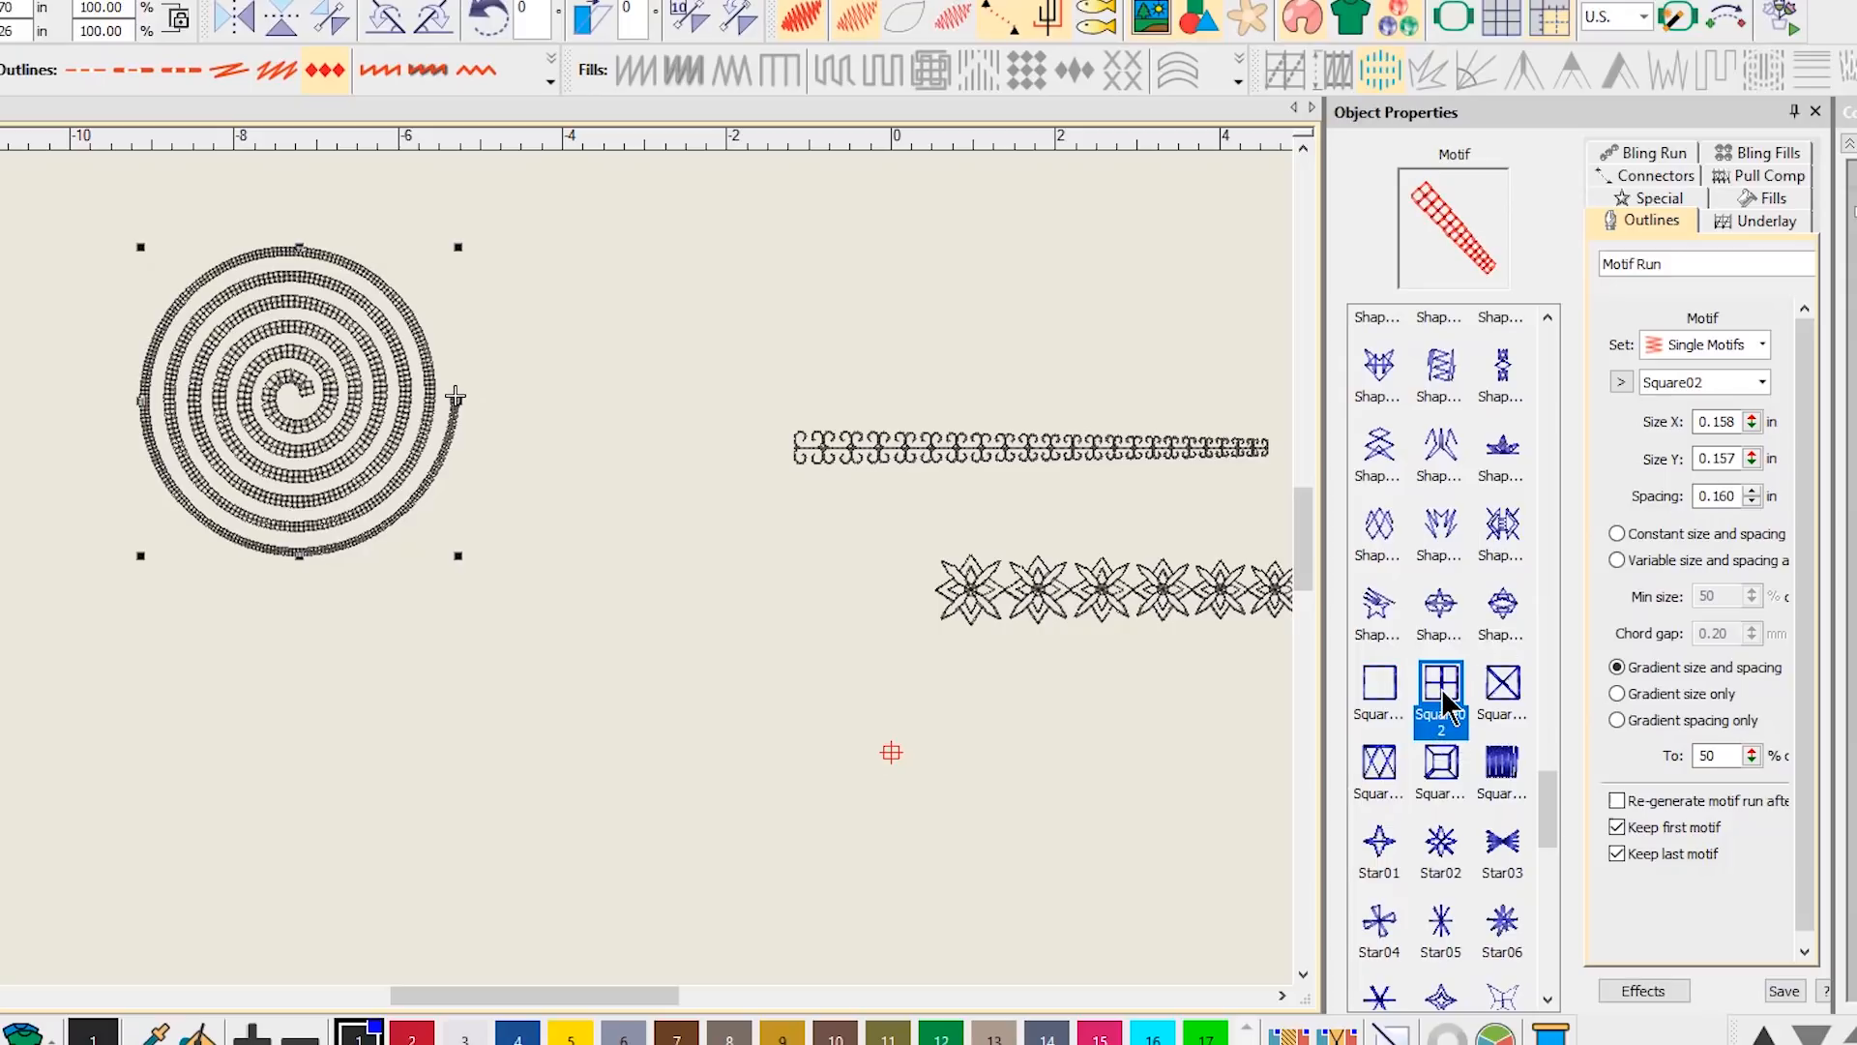
{"action": "left_click", "coordinate": [1439, 538]}
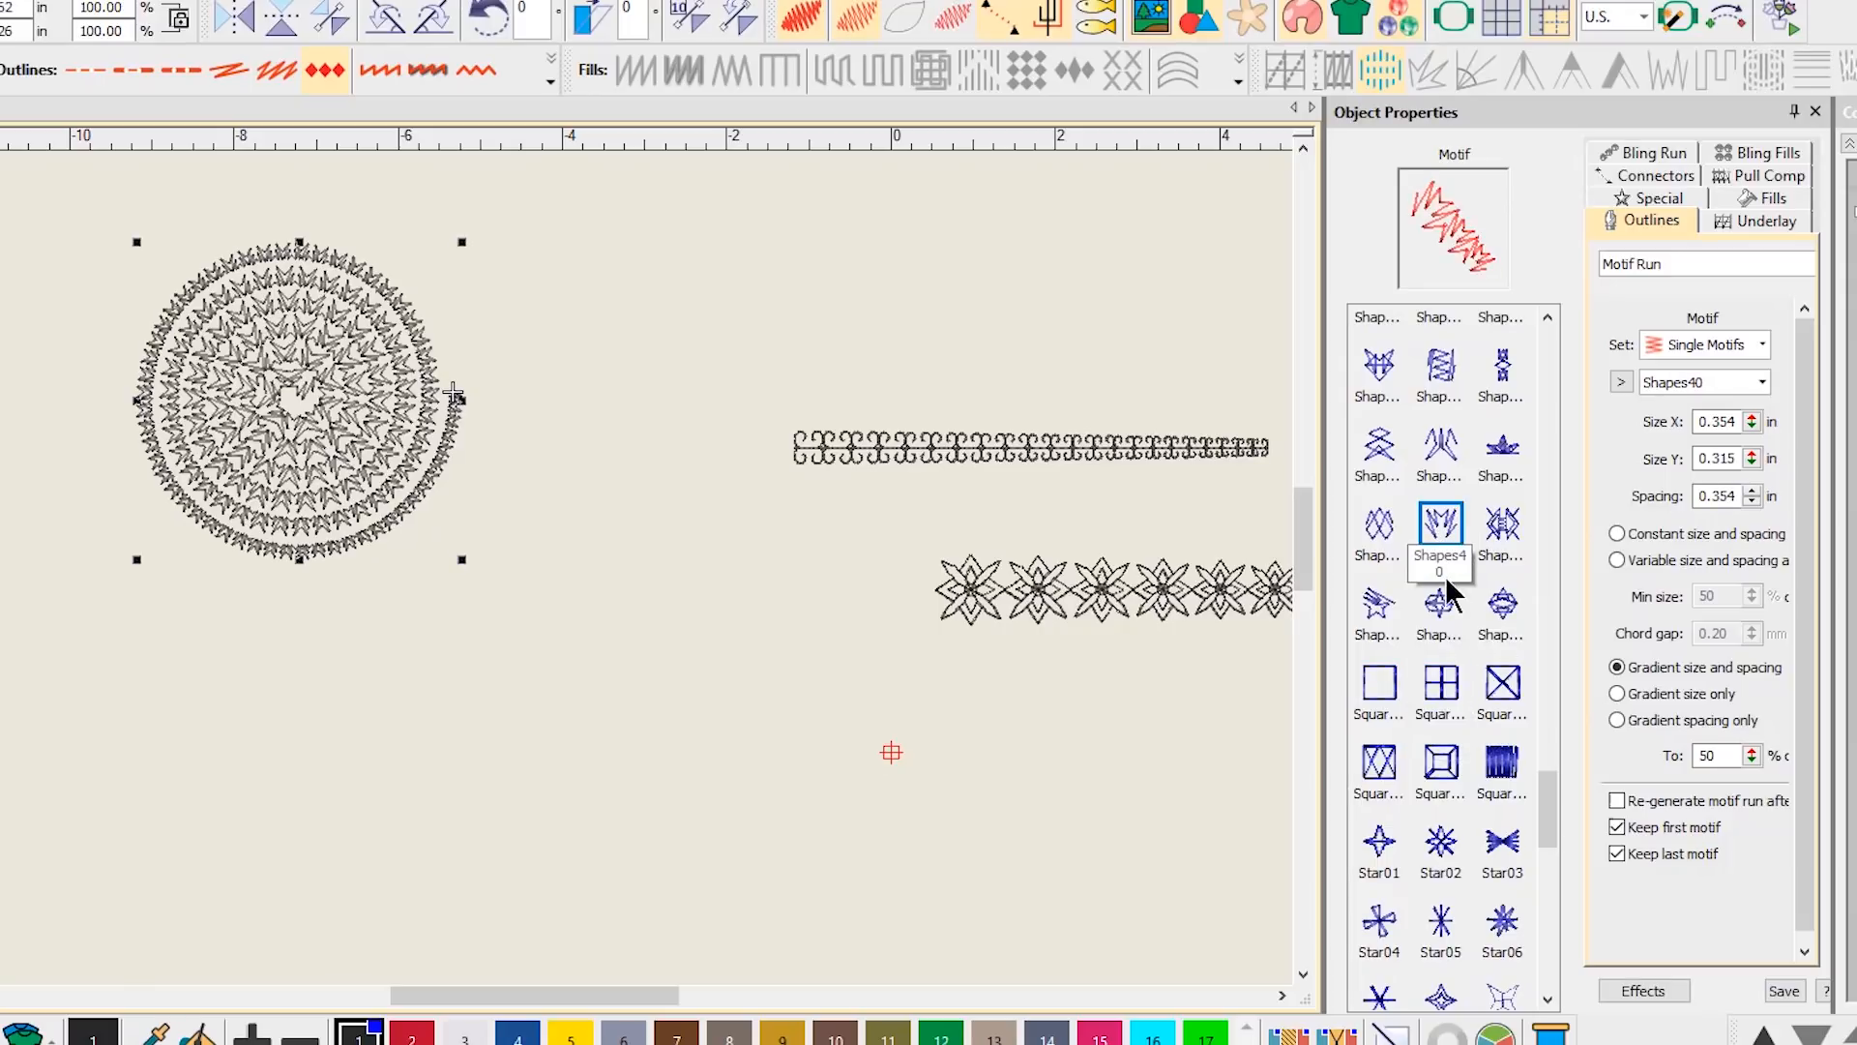
{"action": "left_click", "coordinate": [1391, 849]}
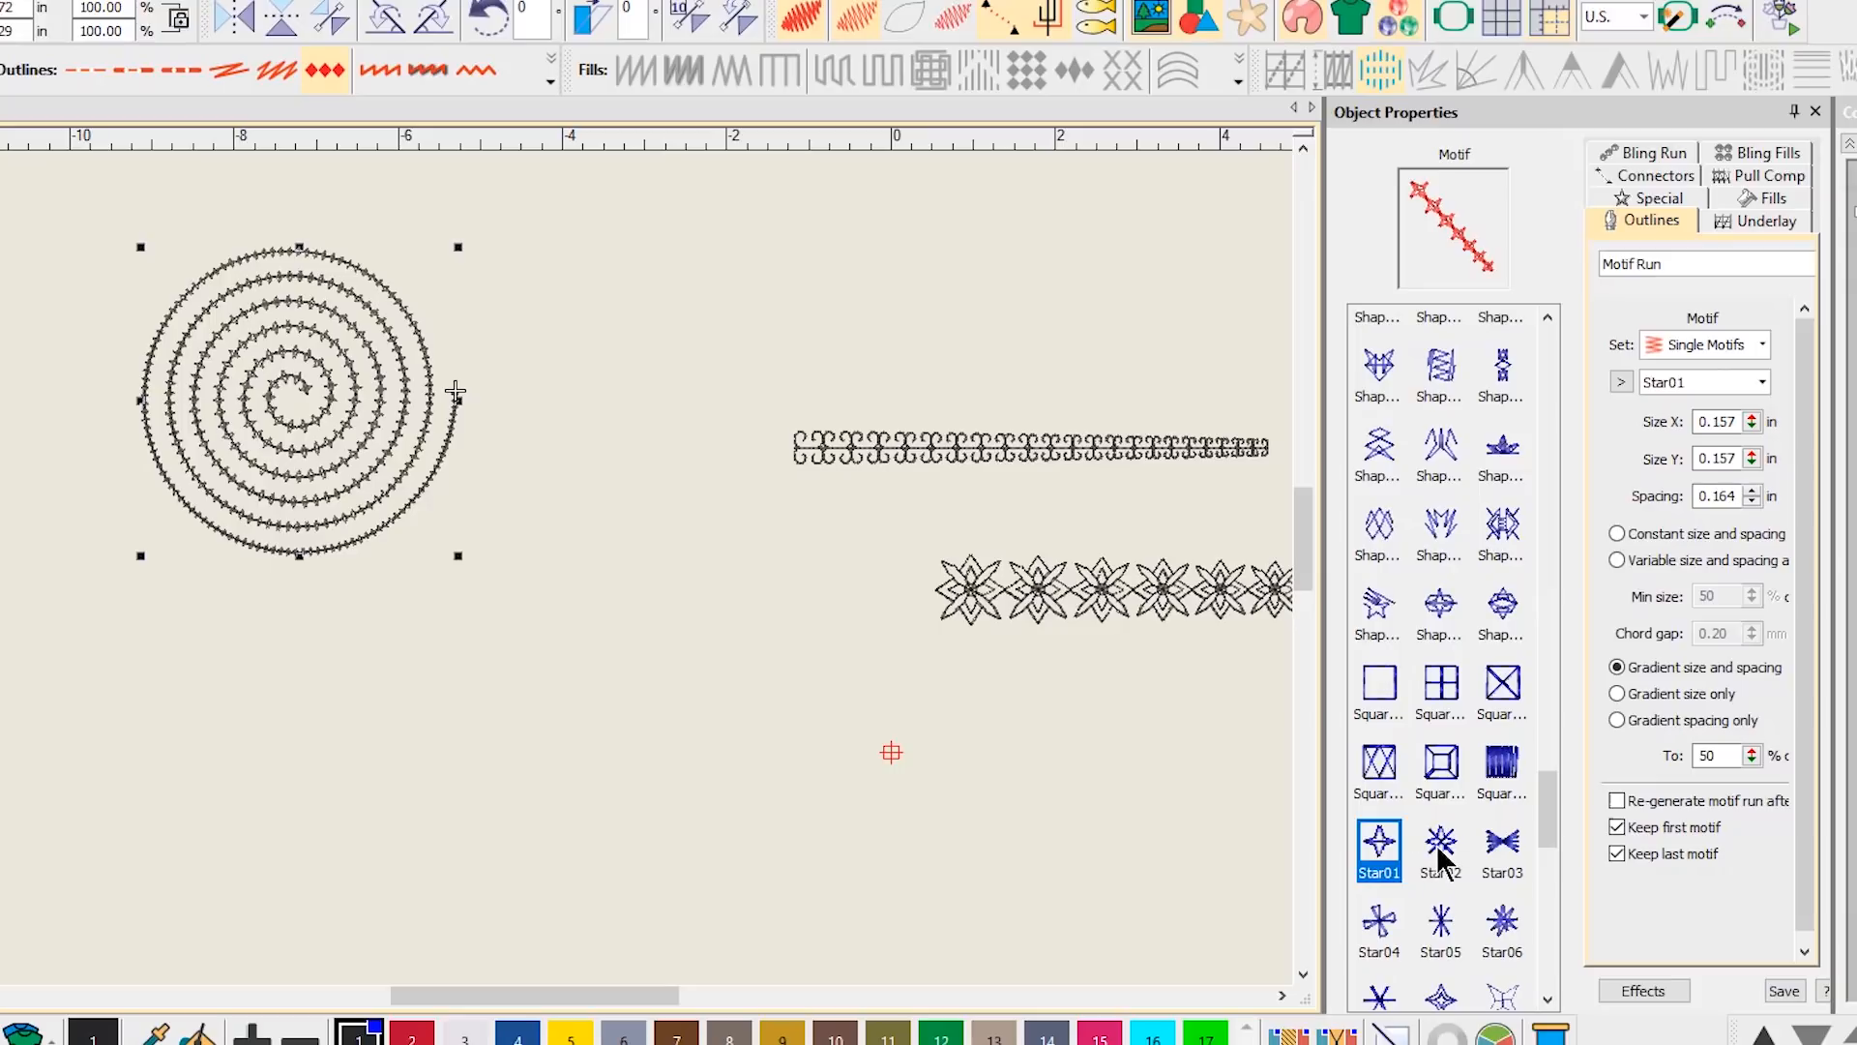
{"action": "left_click", "coordinate": [1440, 846]}
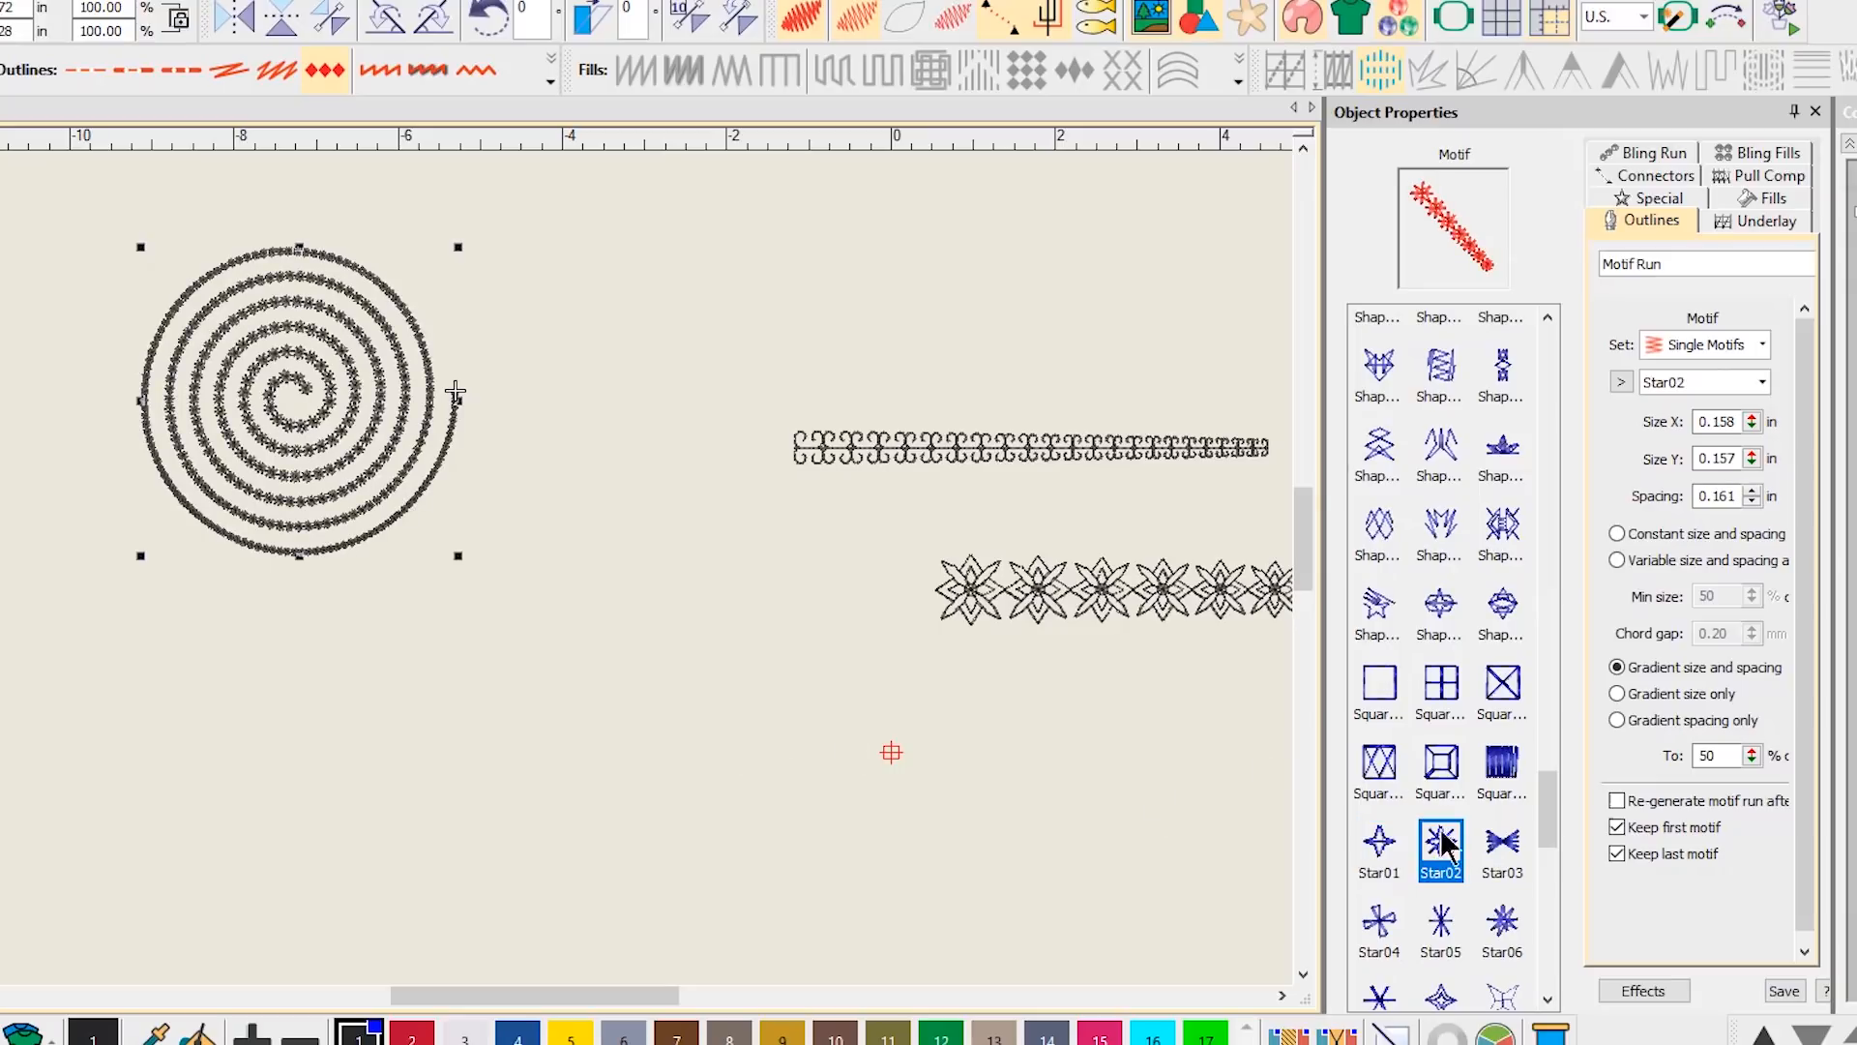
{"action": "left_click", "coordinate": [1451, 923]}
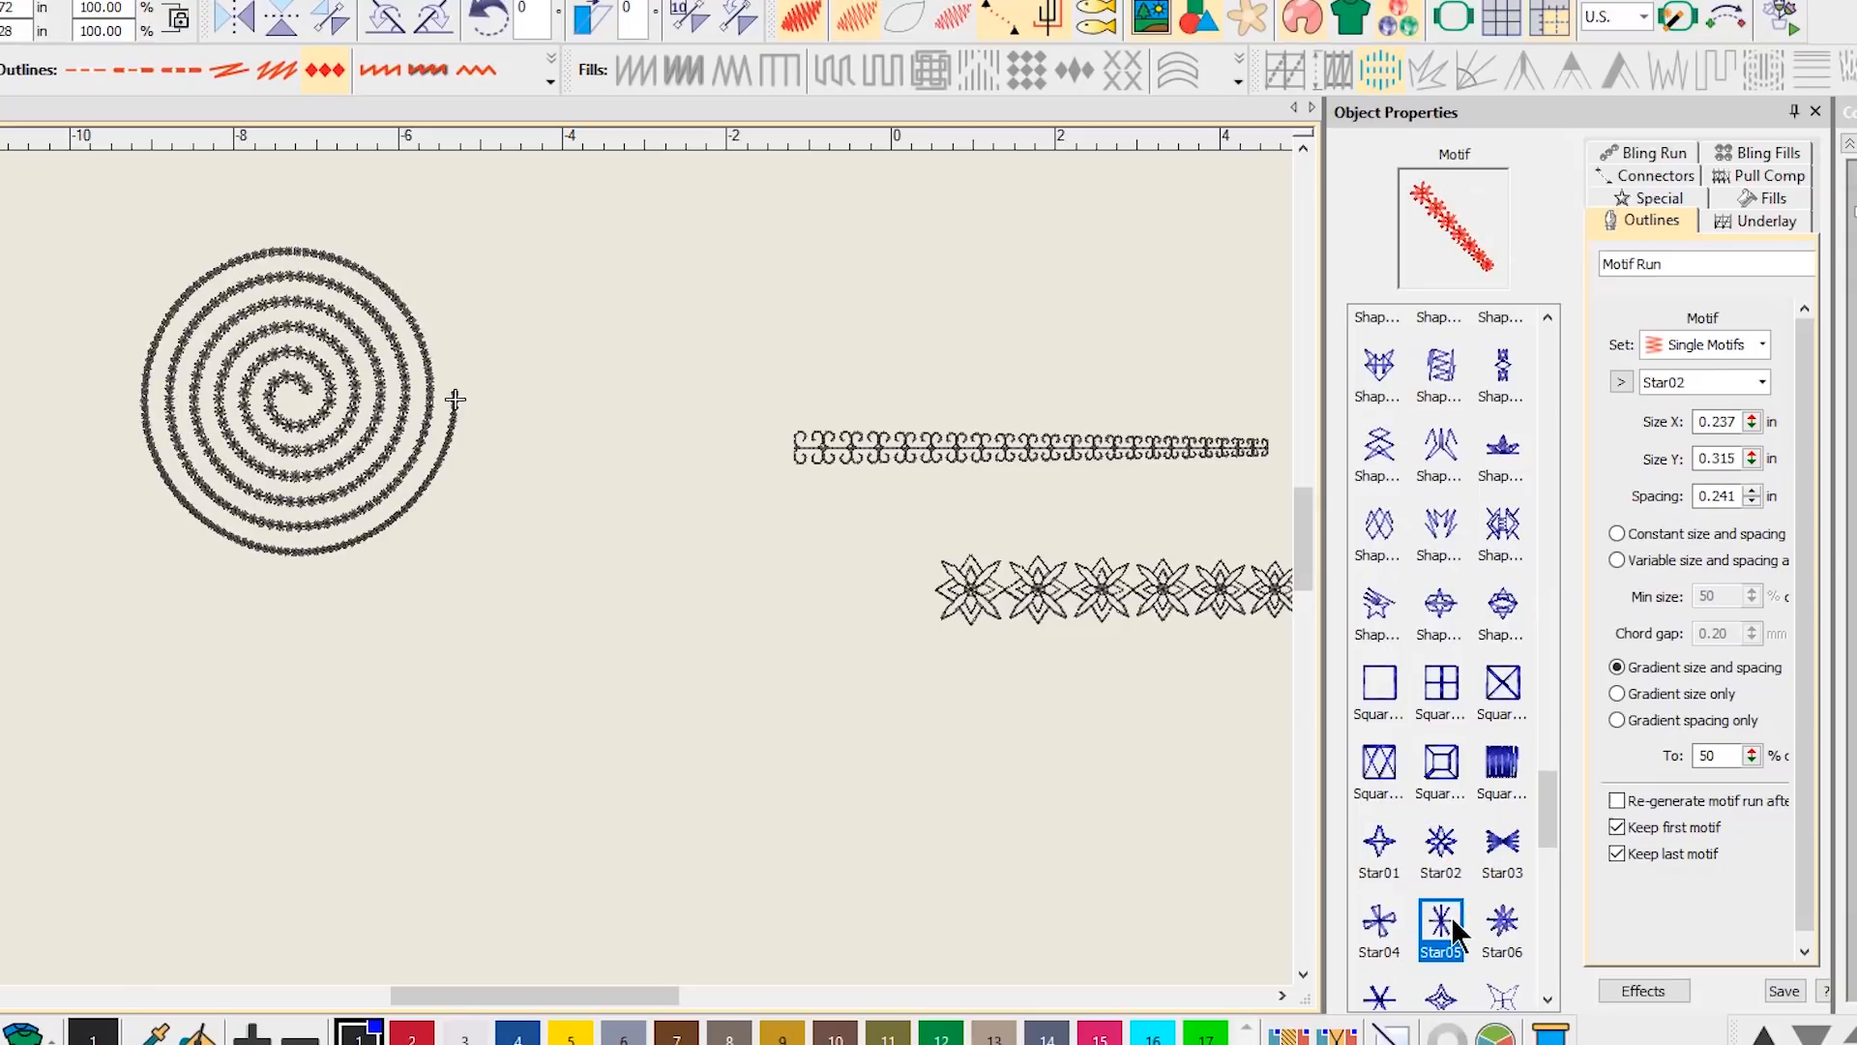
{"action": "left_click", "coordinate": [1505, 927]}
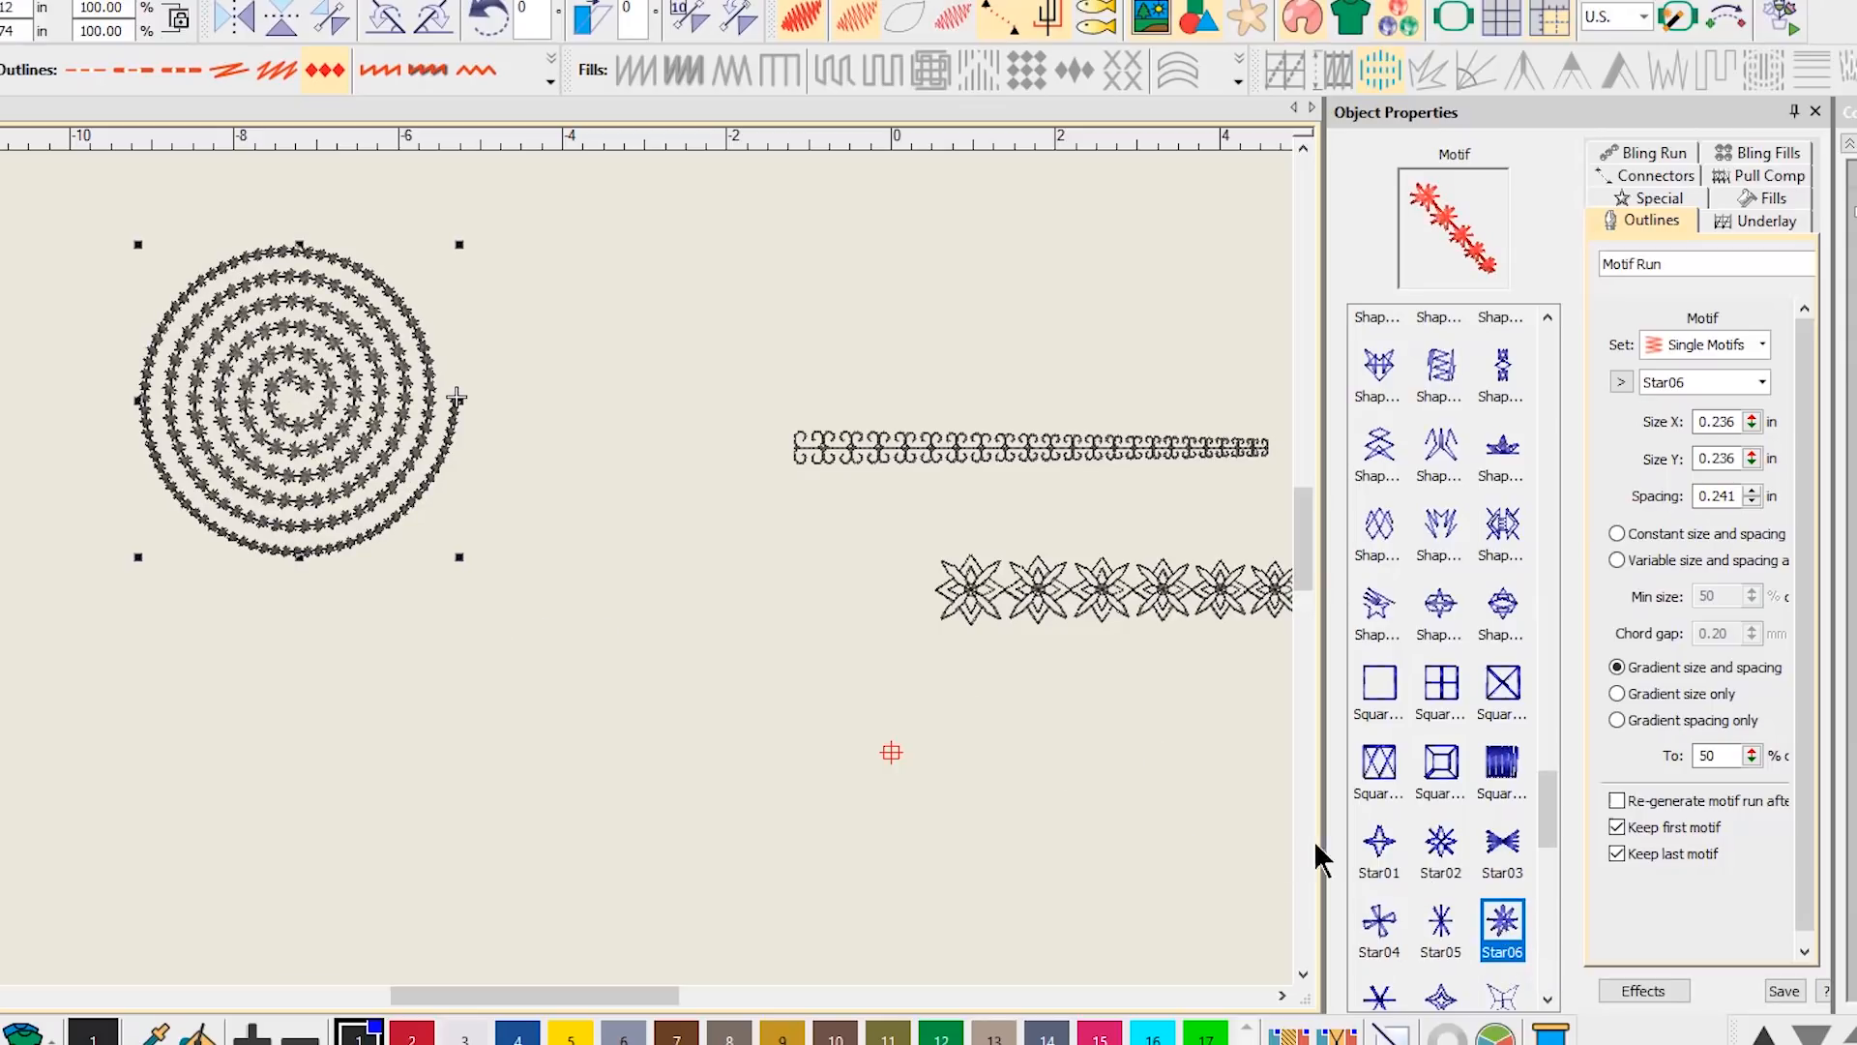
- Try the Star10 motif on the spiral and replace it with Star13
{"action": "left_click_drag", "start_coordinate": [1546, 798], "coordinate": [1547, 830]}
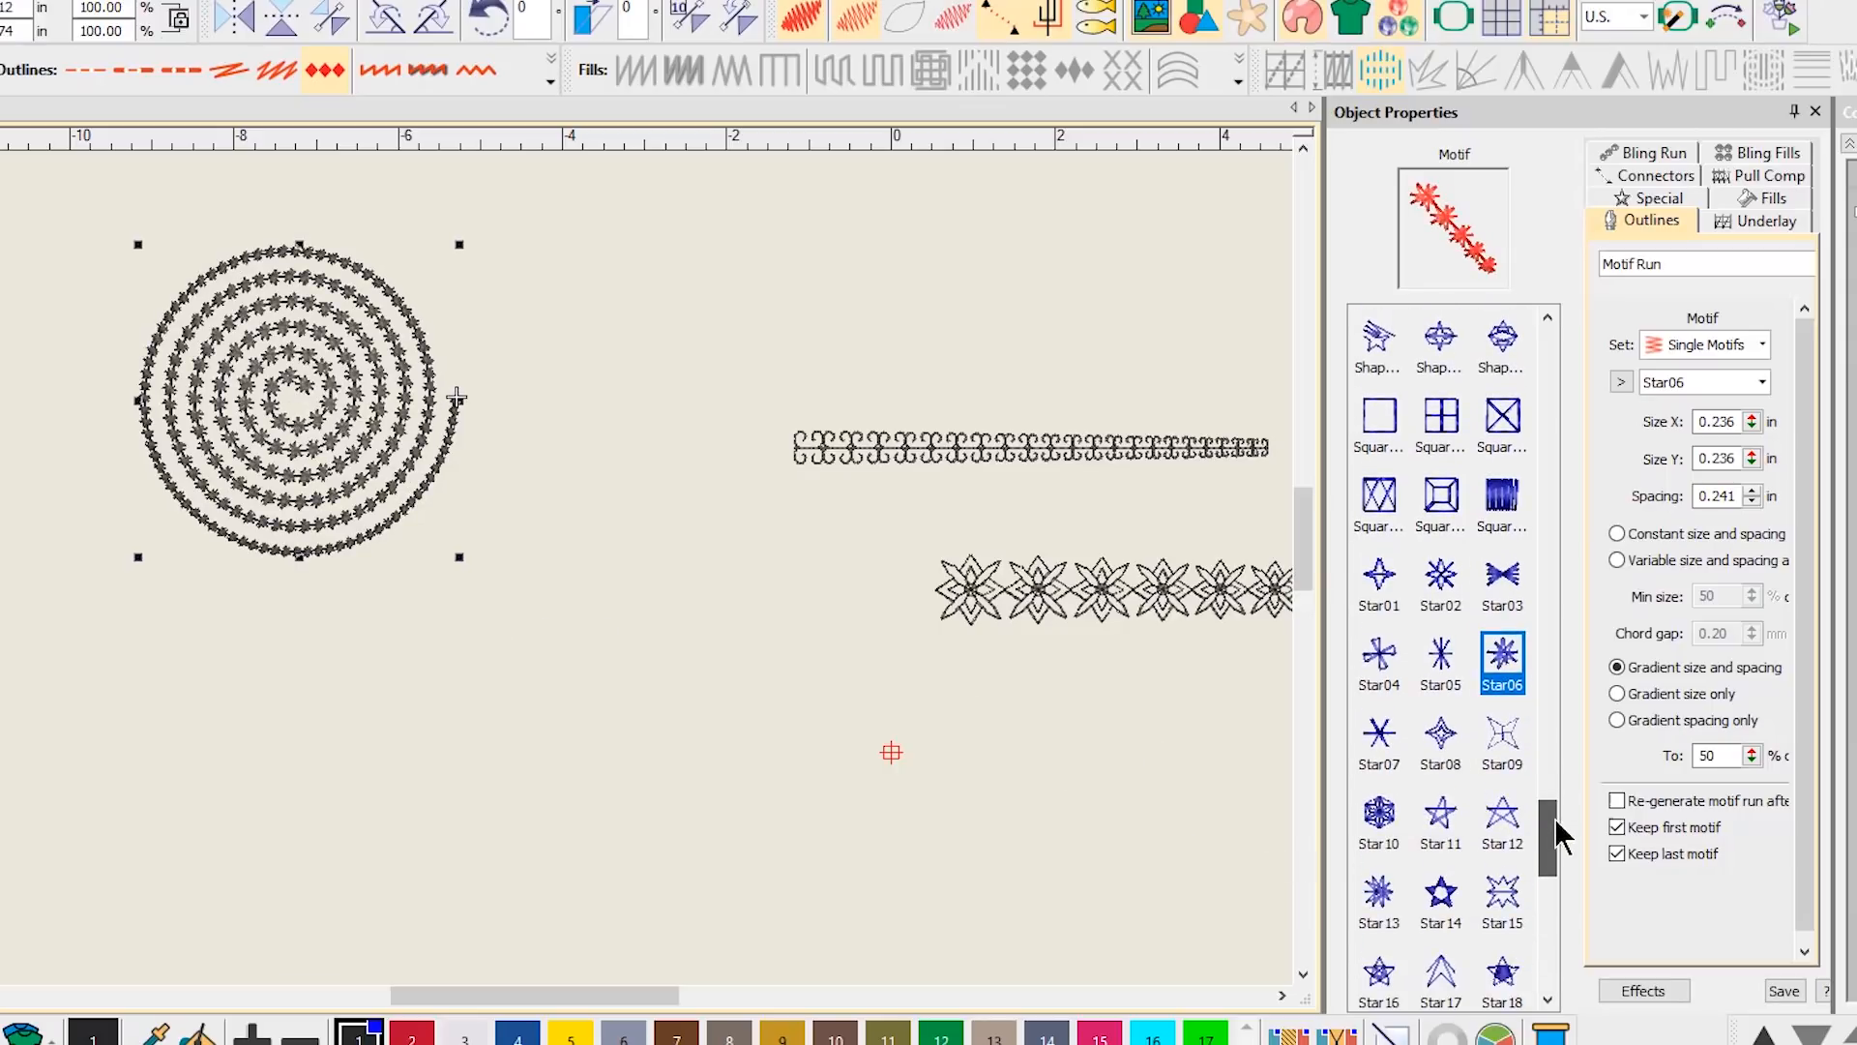
{"action": "left_click", "coordinate": [1393, 822]}
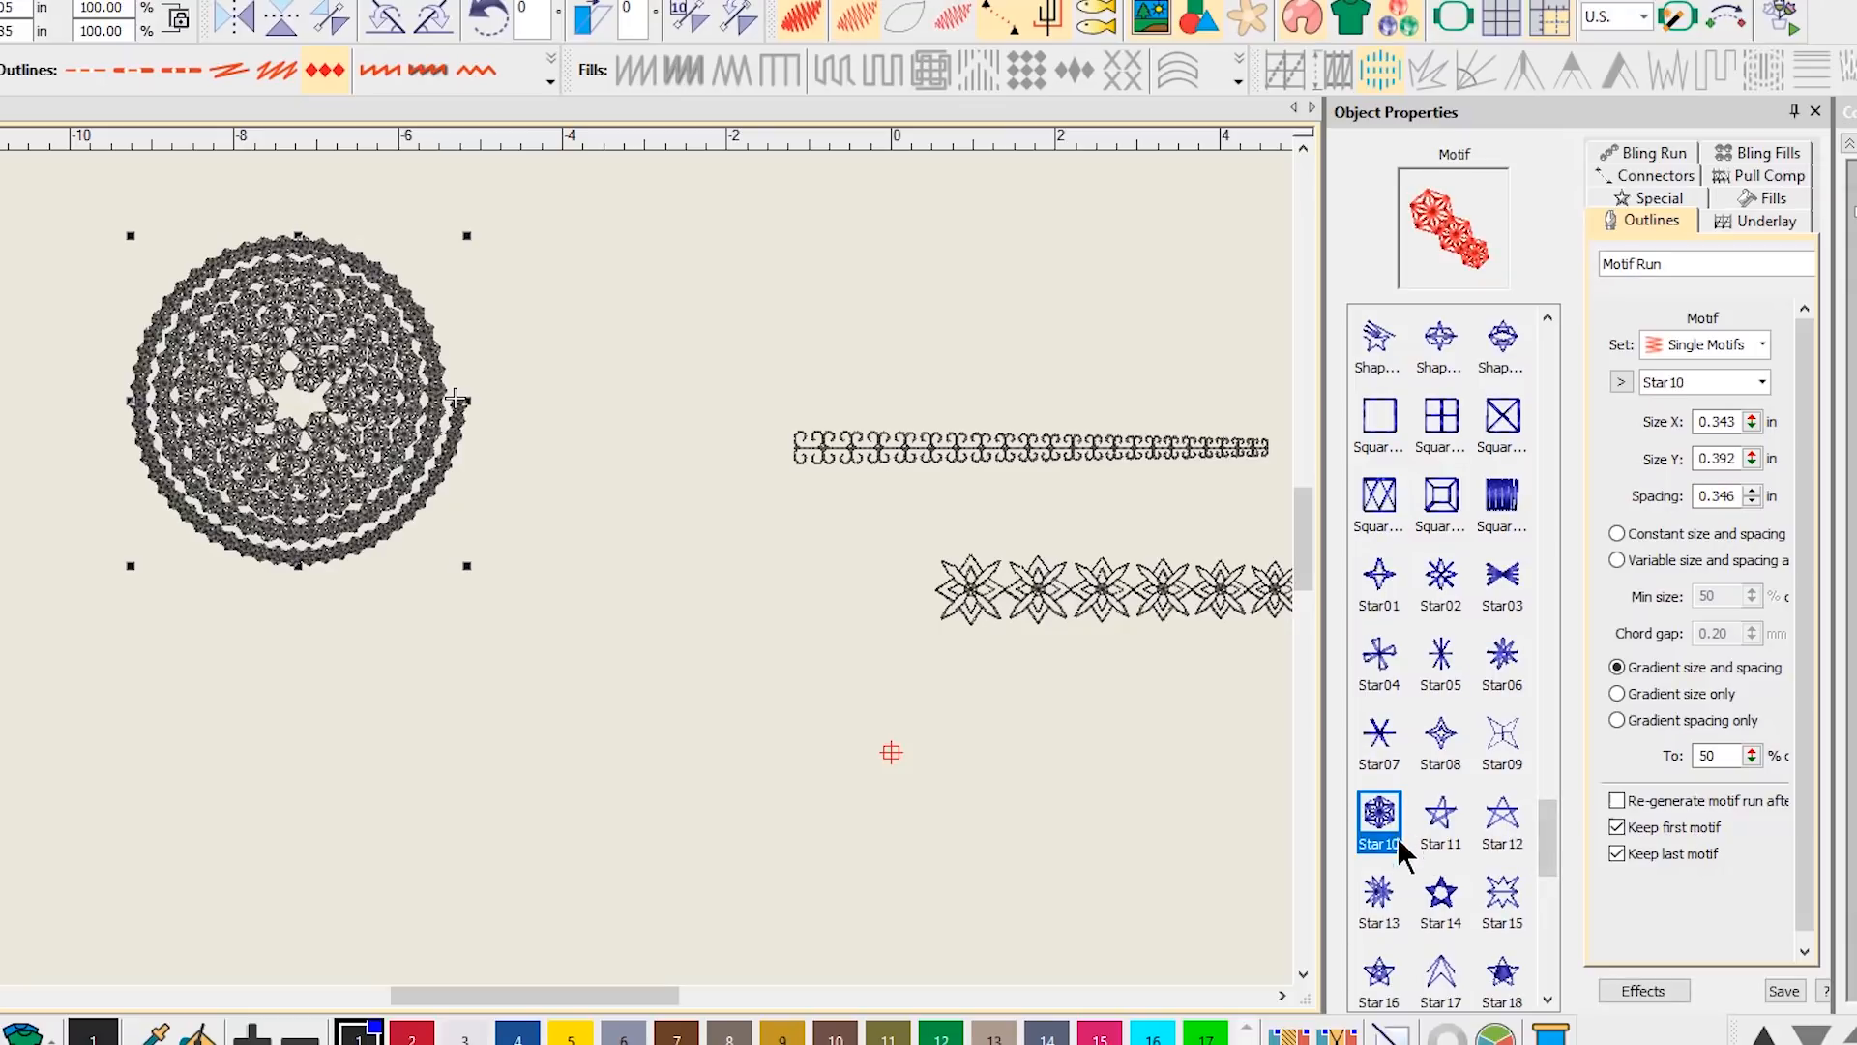
{"action": "left_click", "coordinate": [1383, 904]}
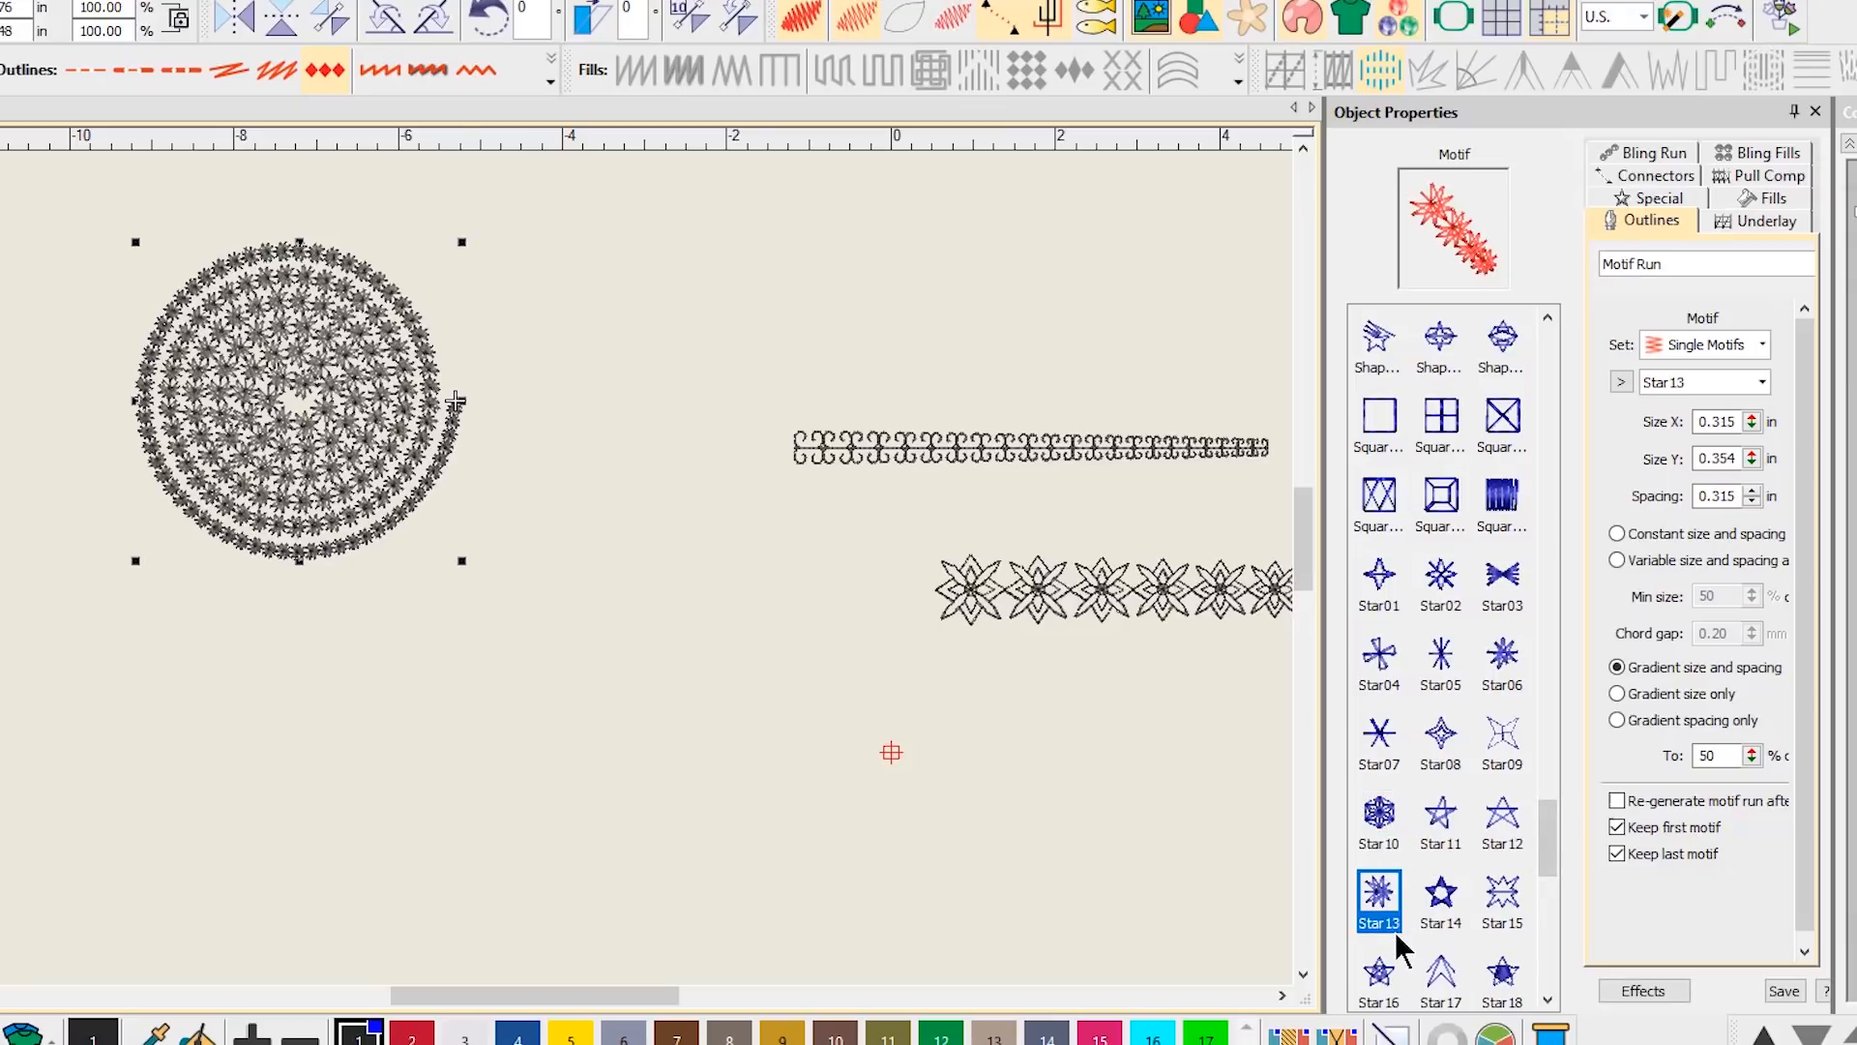
- Change the spiral's motif to Star14 with variable size and spacing, and enlarge the spiral proportionally to about 160%
{"action": "left_click", "coordinate": [1451, 906]}
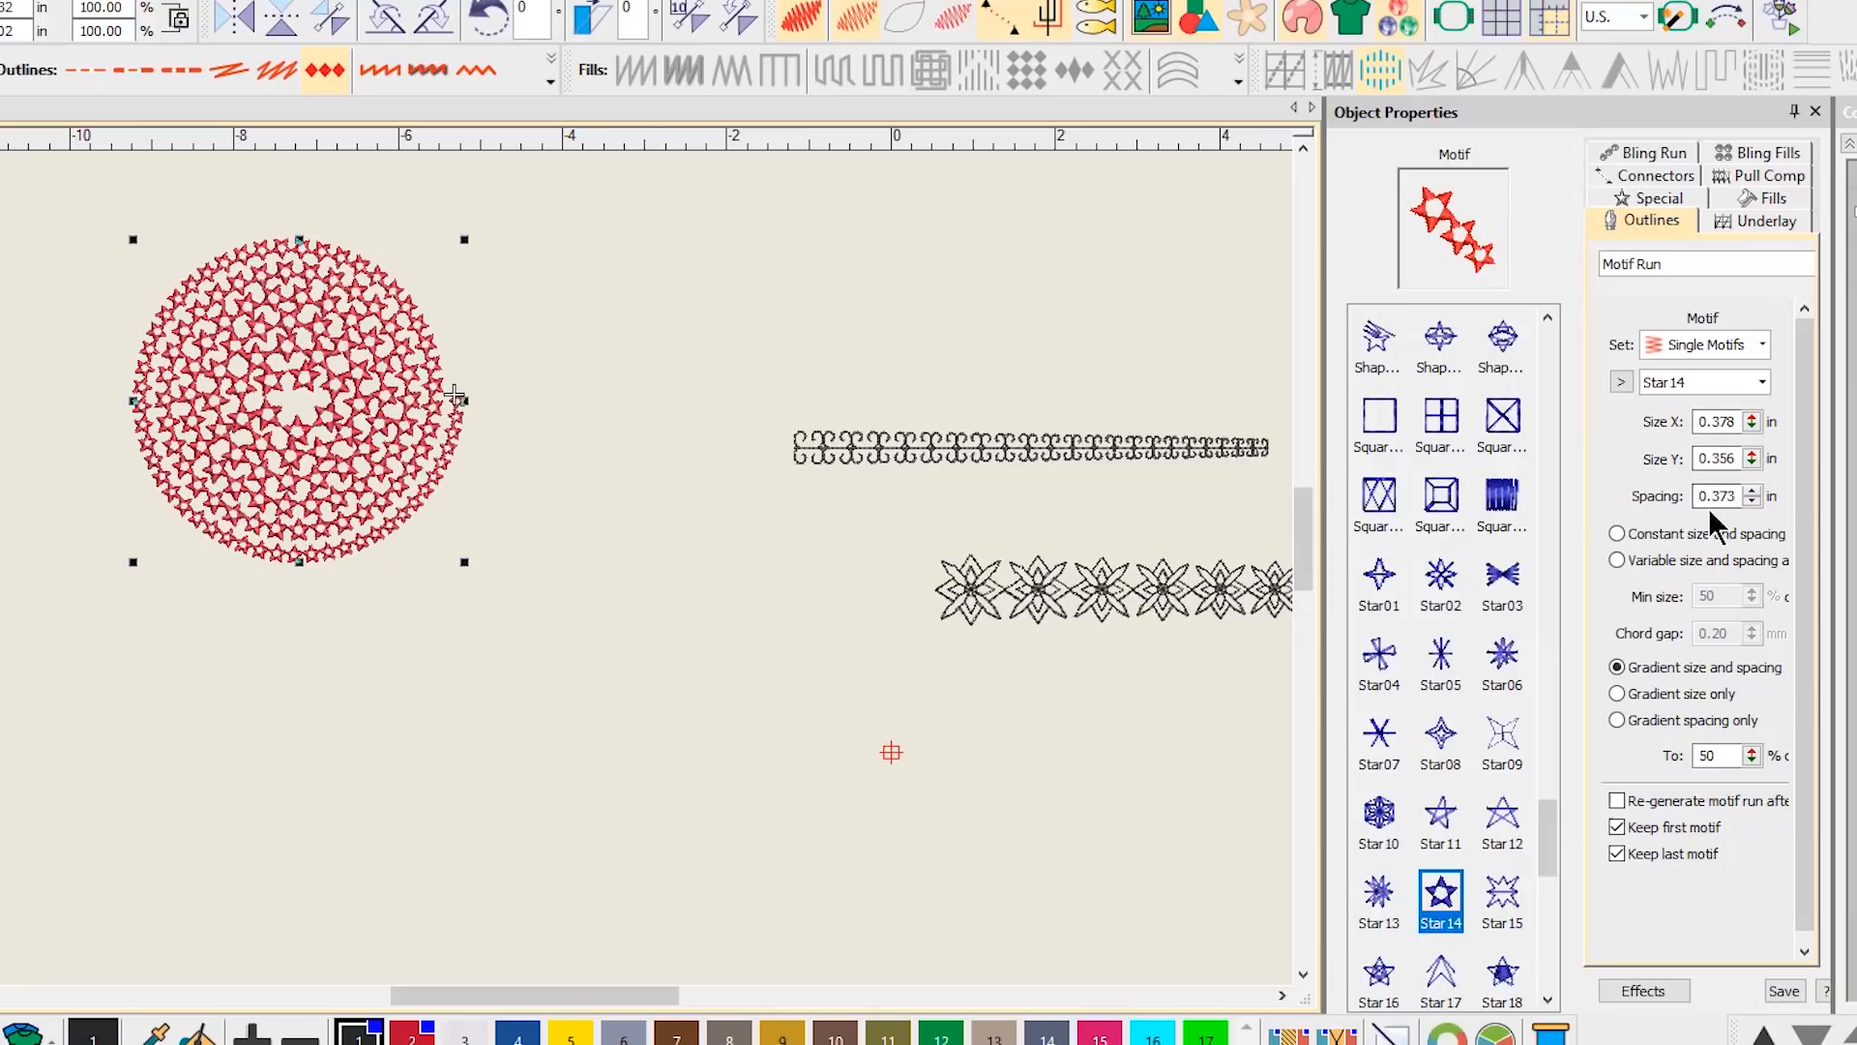
{"action": "left_click", "coordinate": [1617, 561]}
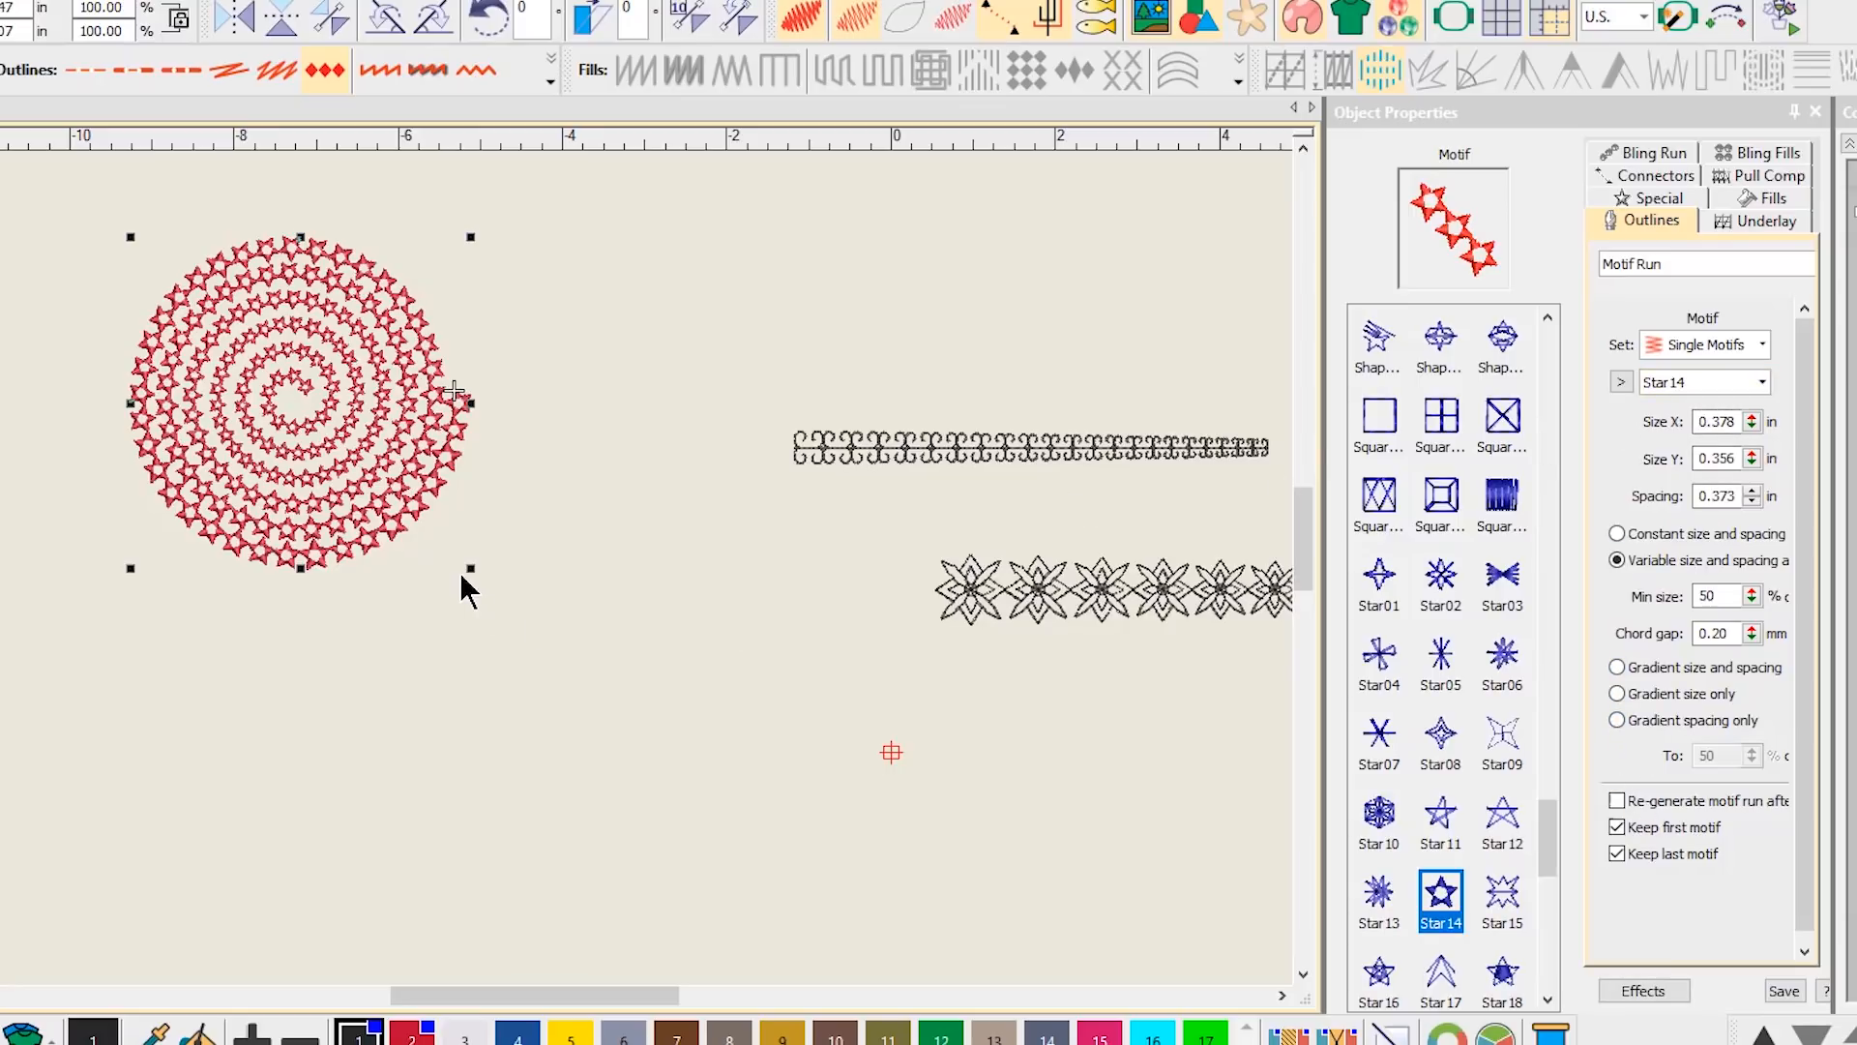
{"action": "left_click_drag", "start_coordinate": [473, 567], "coordinate": [674, 757]}
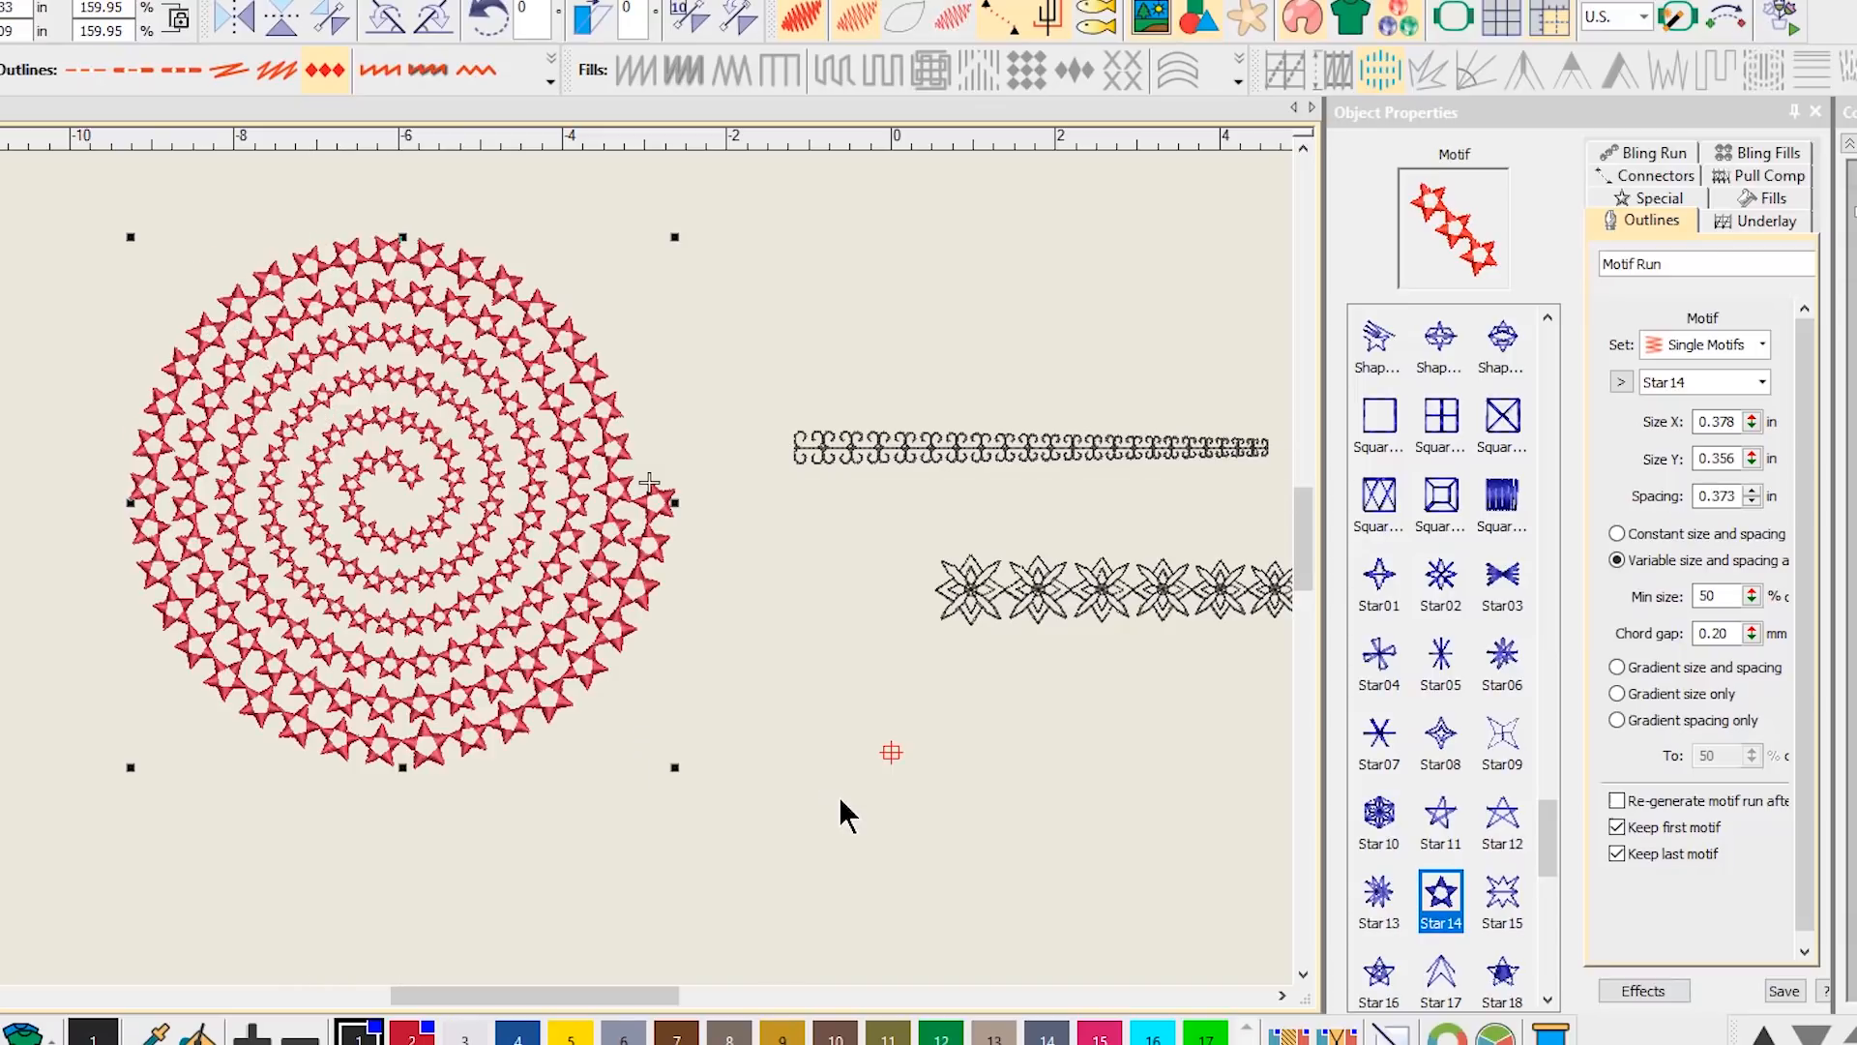
- Try the Star11 and Star12 motifs on the enlarged spiral and replace them with Wave01
{"action": "left_click", "coordinate": [1447, 827]}
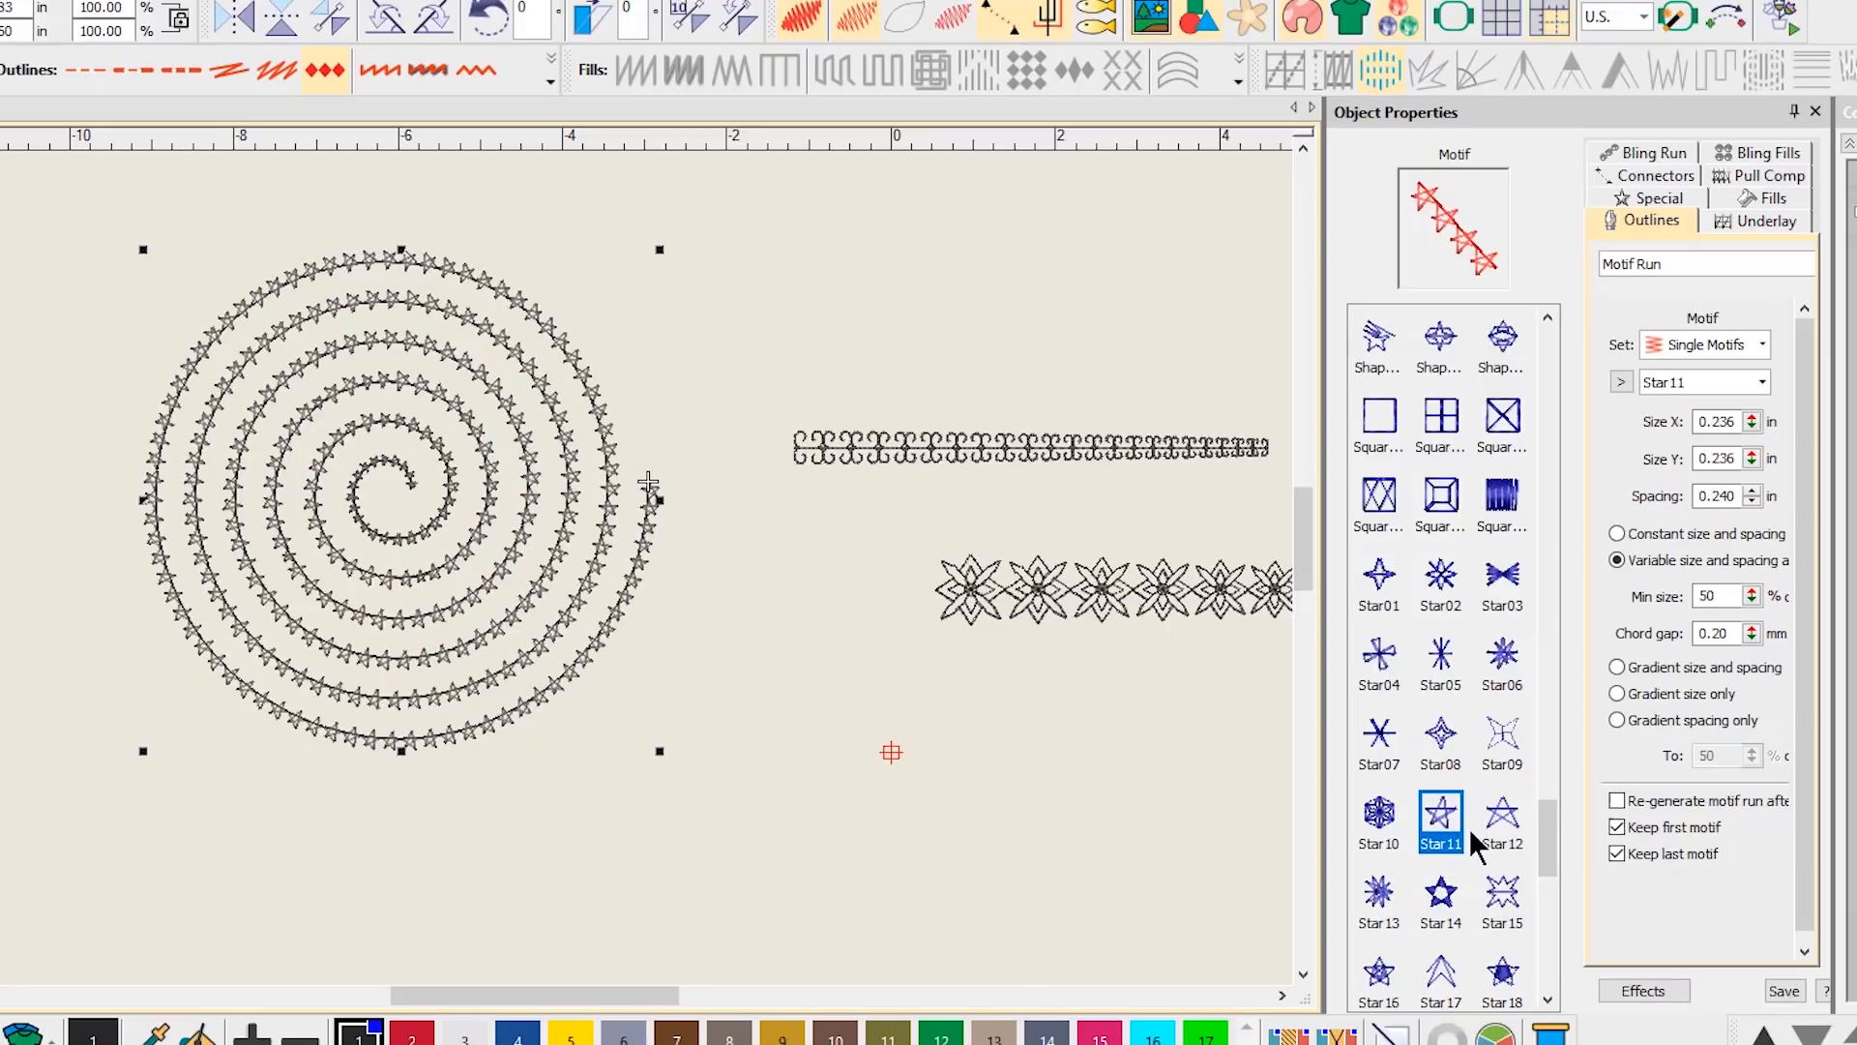
{"action": "left_click", "coordinate": [1503, 827]}
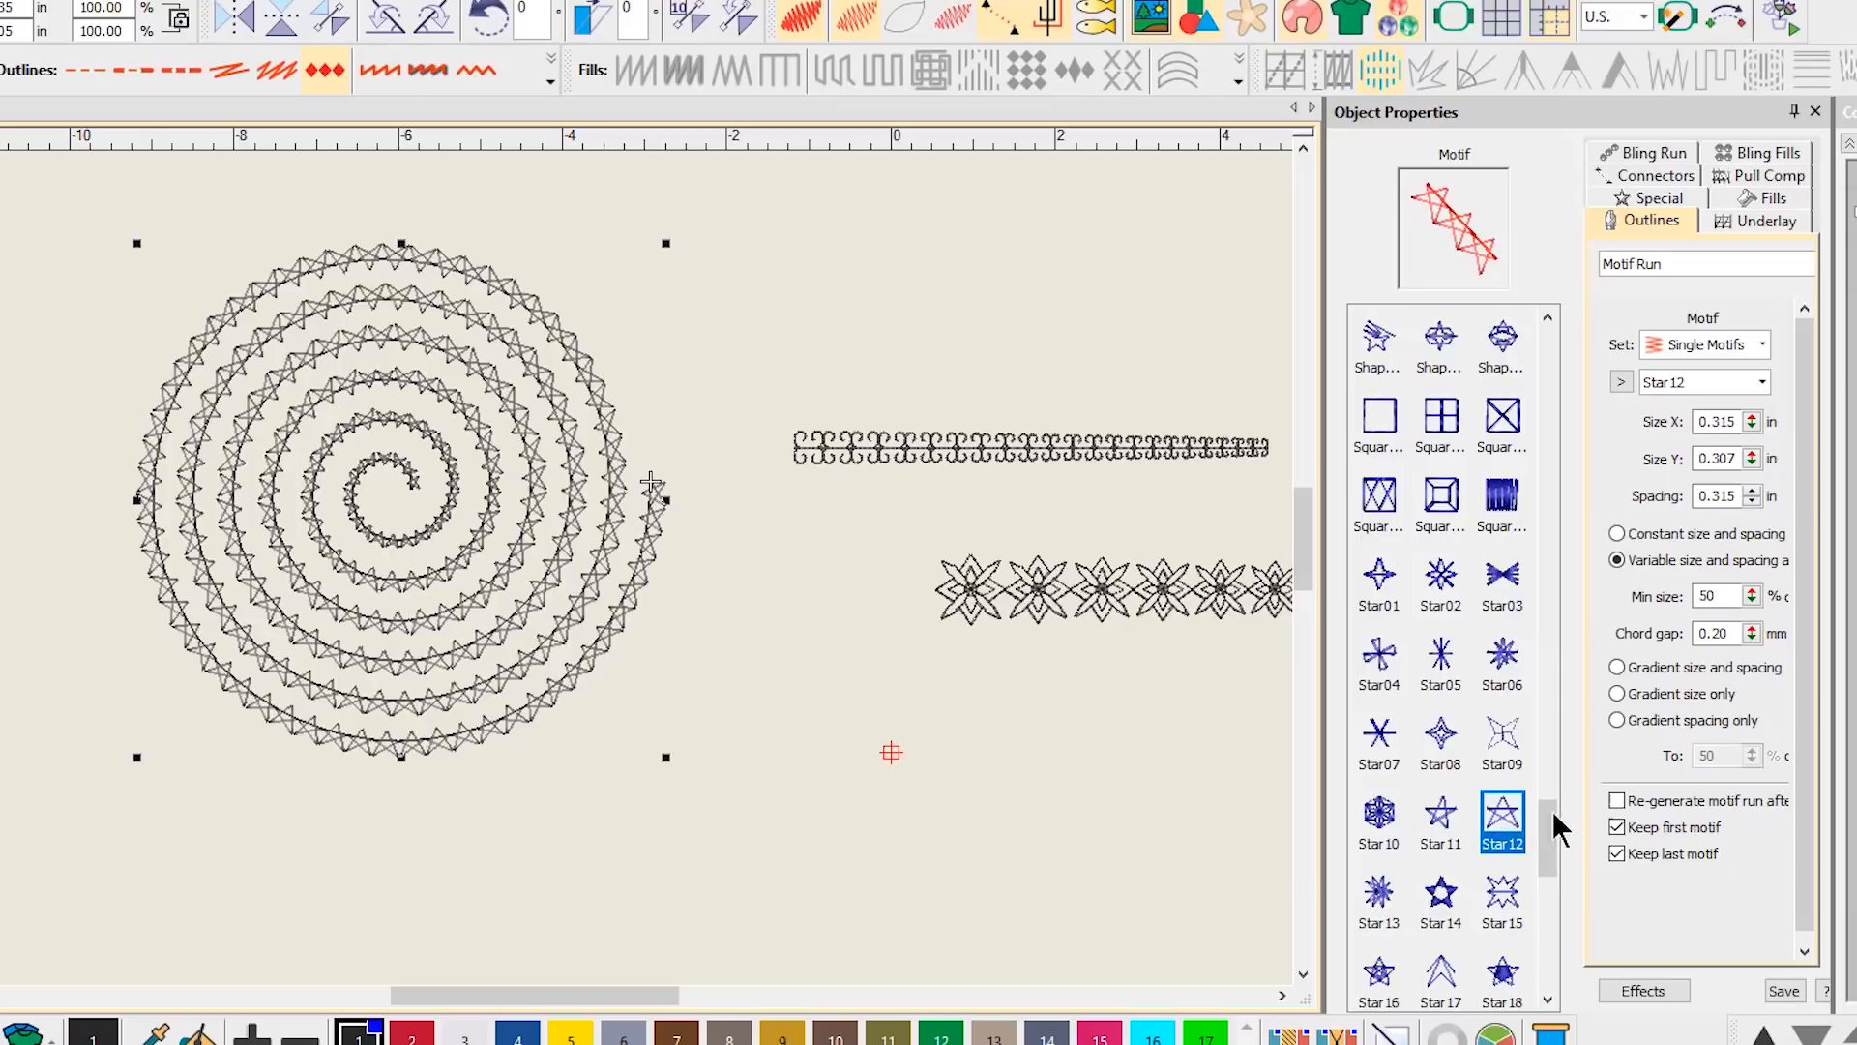
{"action": "left_click_drag", "start_coordinate": [1550, 842], "coordinate": [1556, 899]}
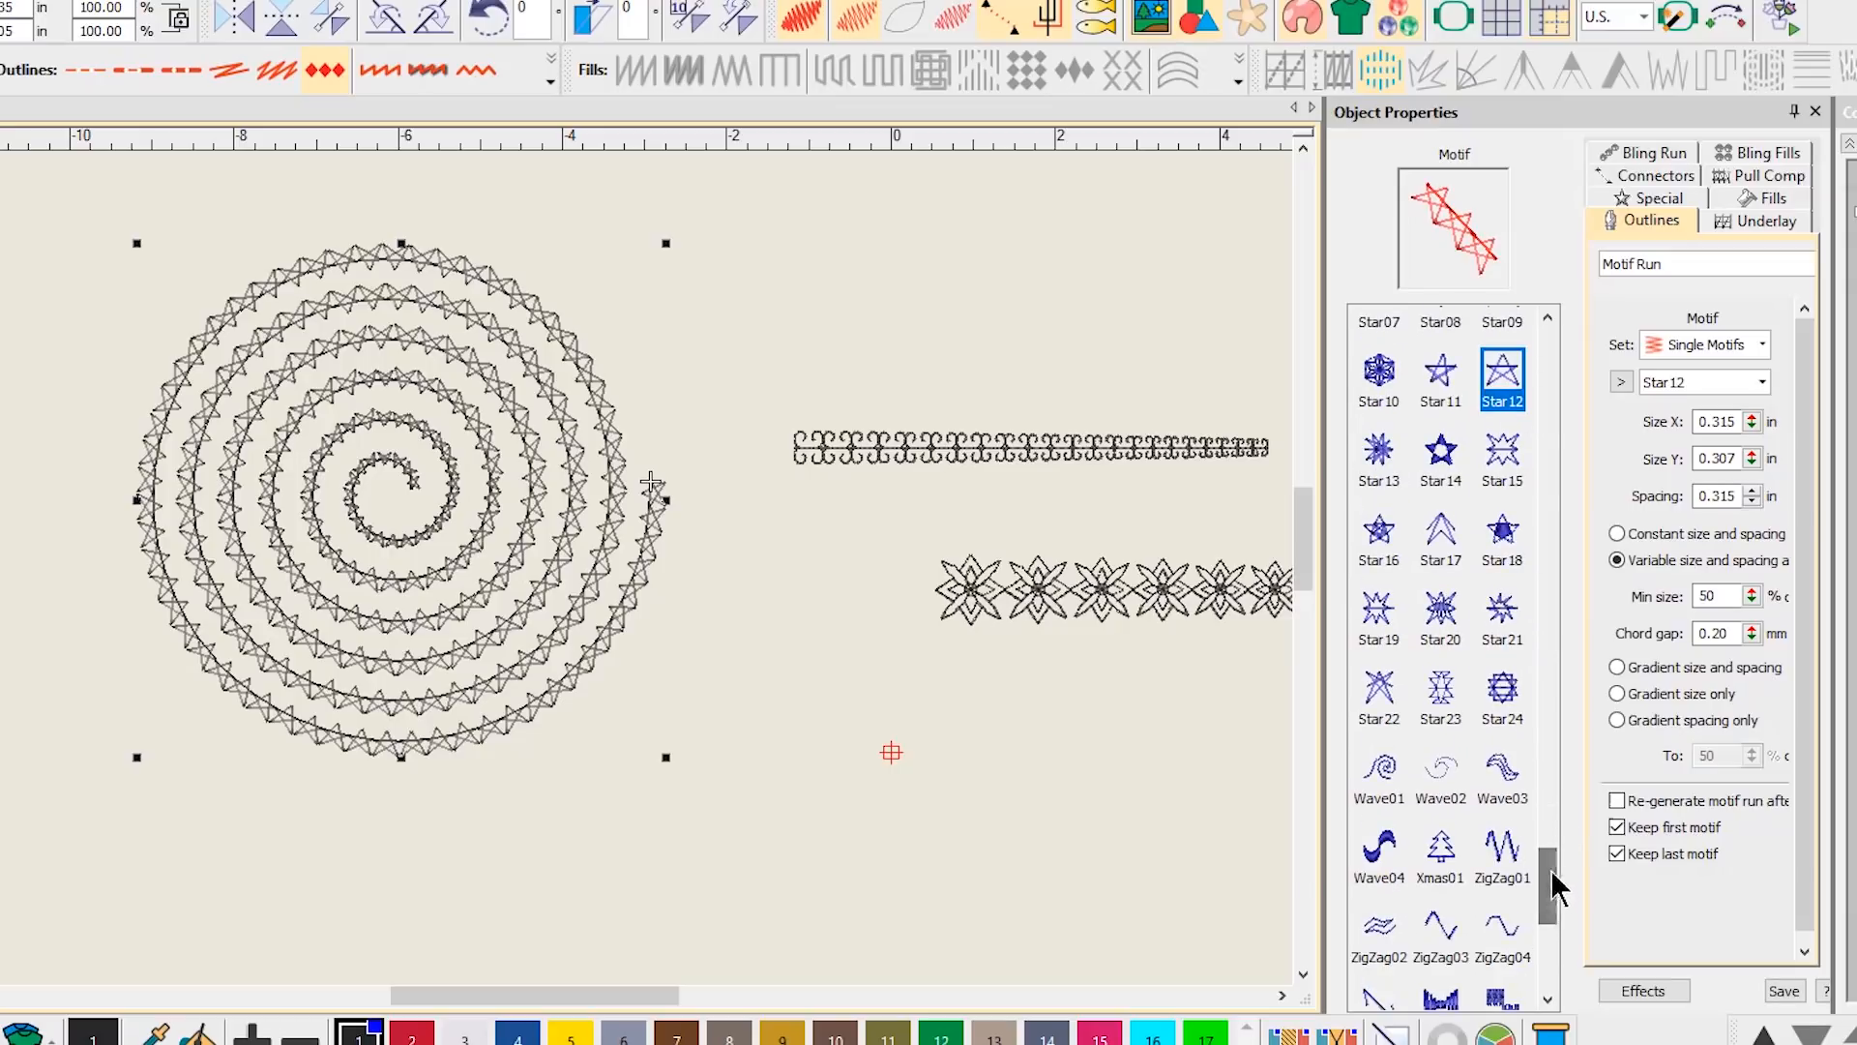
{"action": "left_click", "coordinate": [1393, 769]}
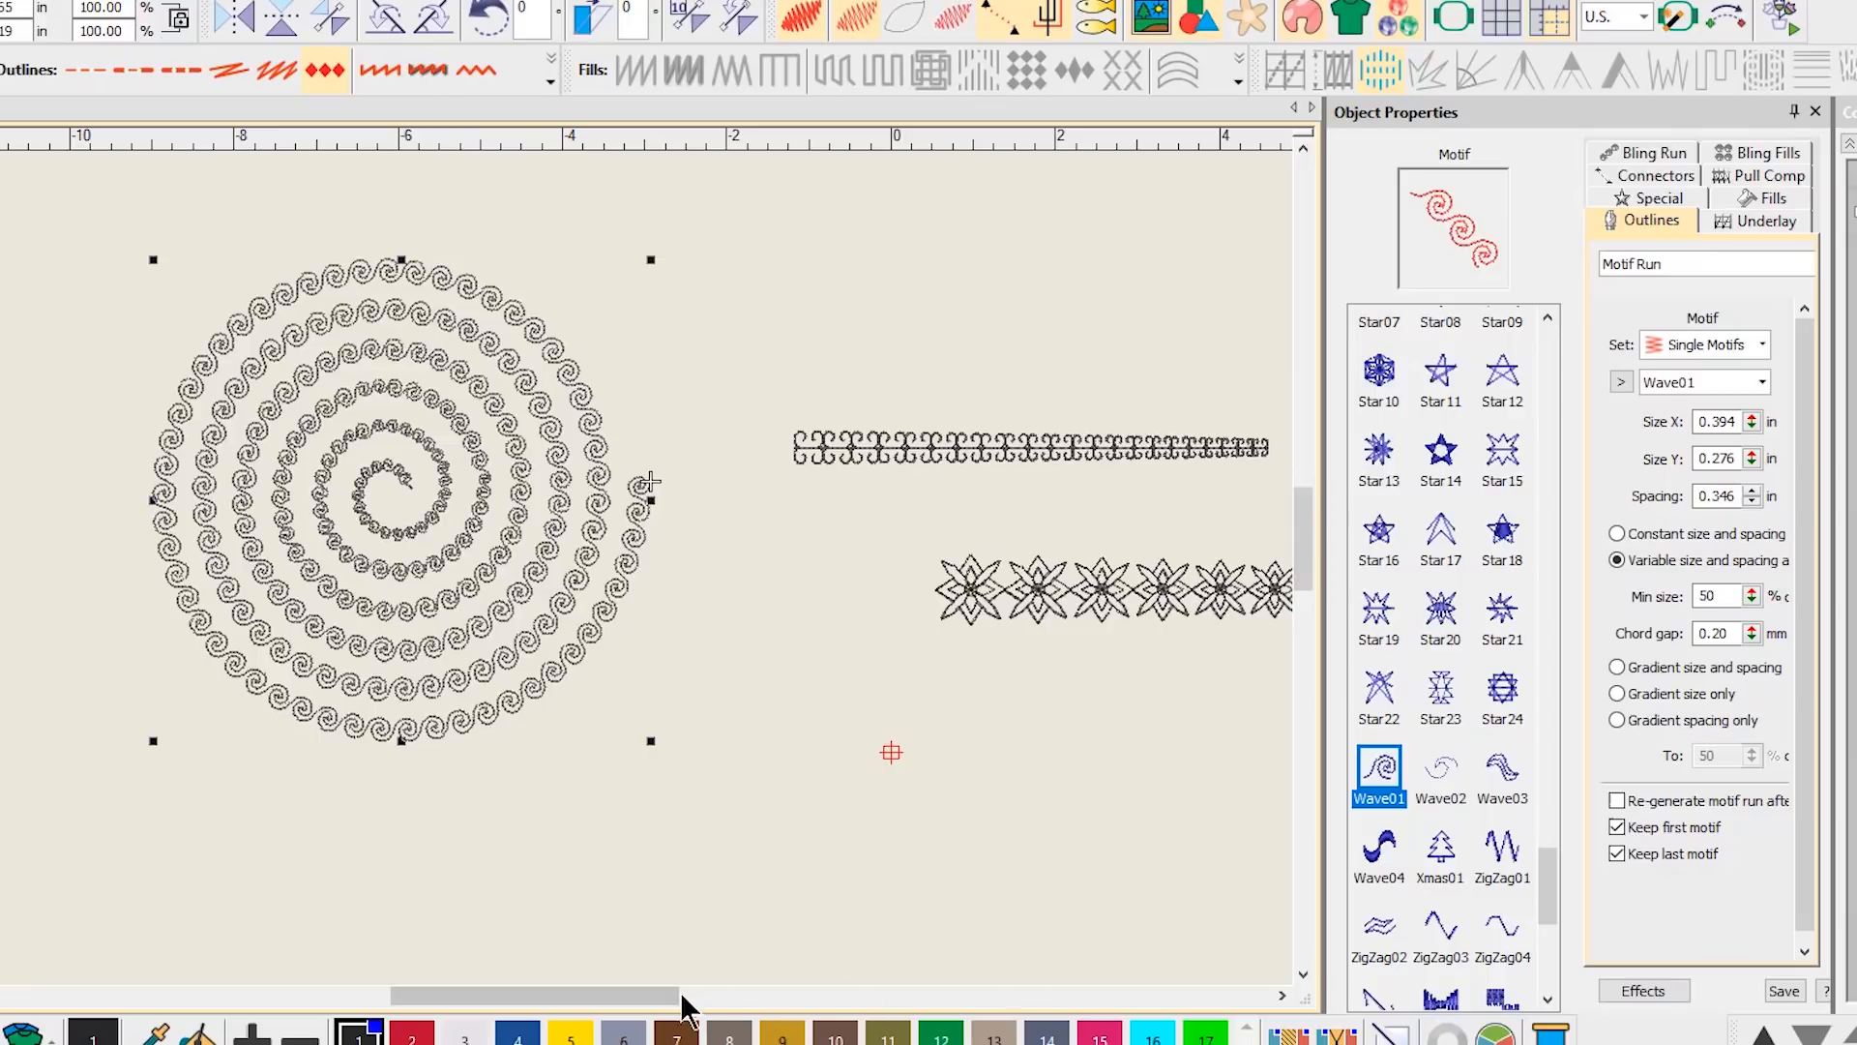
- Move the flower motif line below the spiral and stretch its width to about 143%
{"action": "left_click", "coordinate": [1097, 577]}
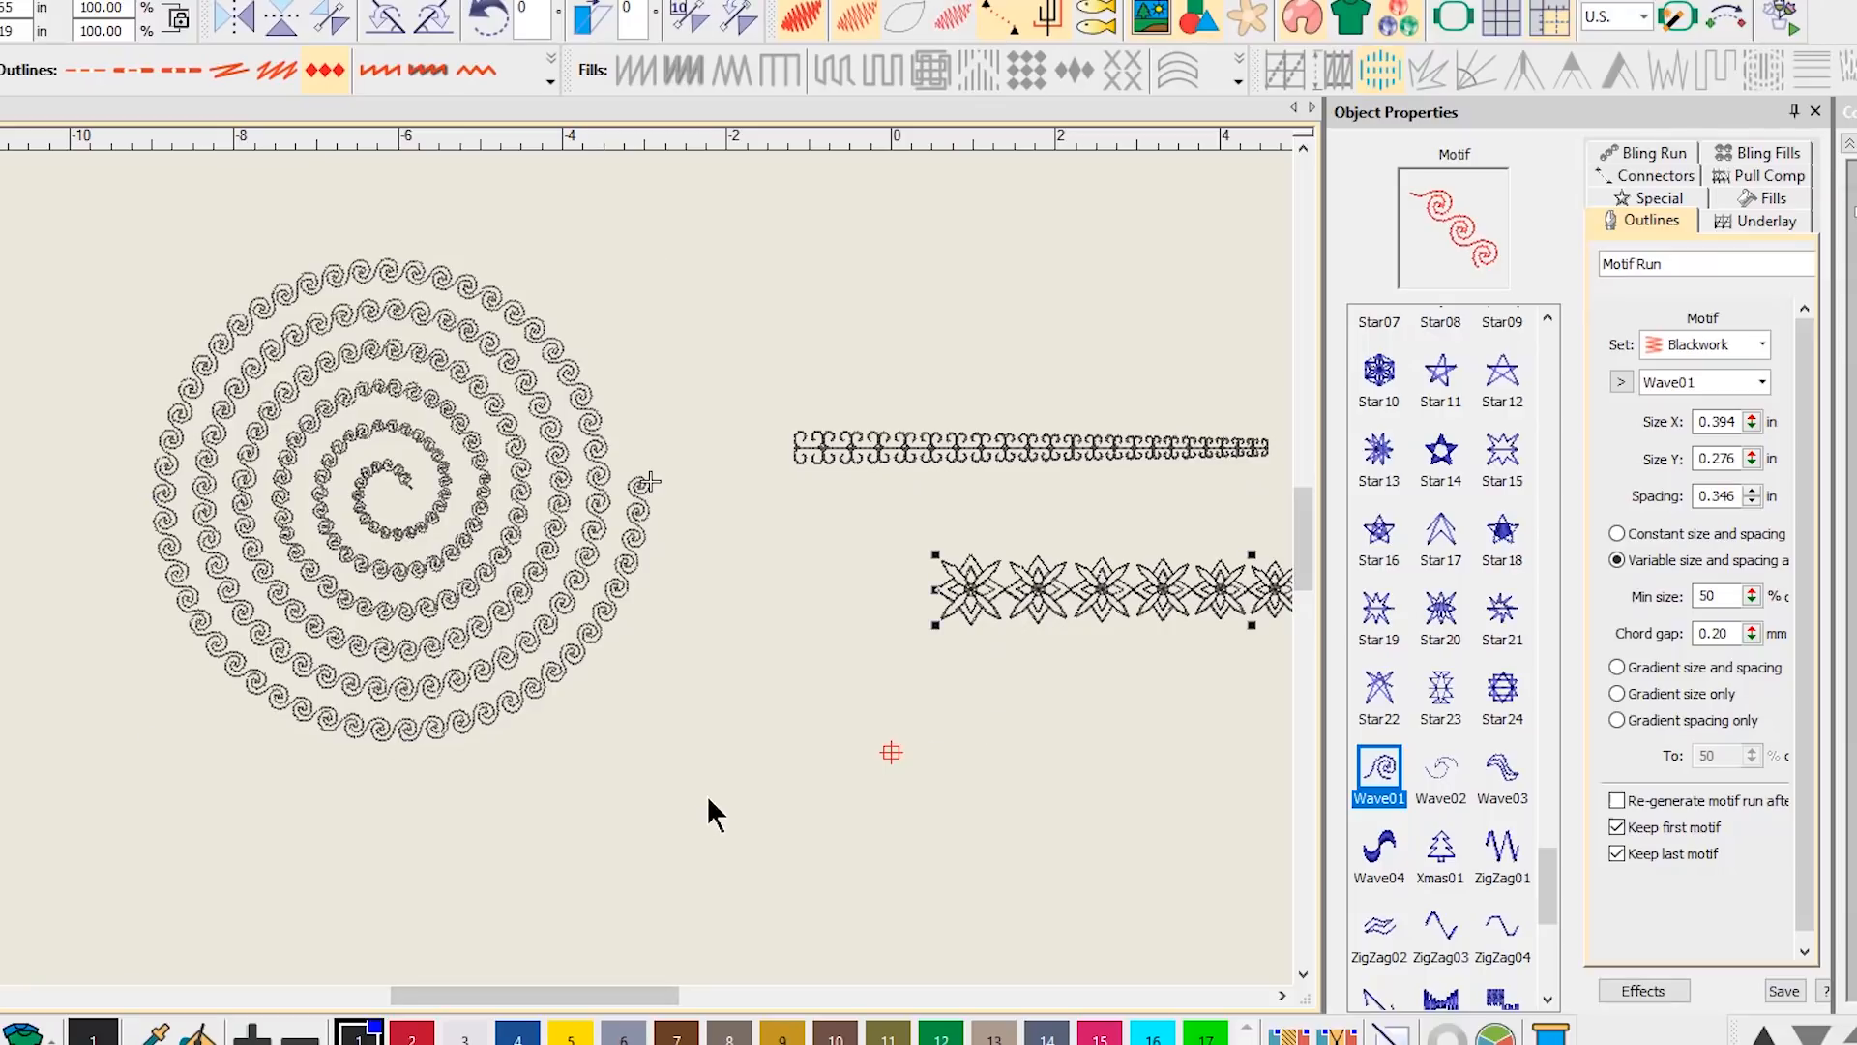
{"action": "left_click_drag", "start_coordinate": [1096, 576], "coordinate": [704, 793]}
{"action": "left_click_drag", "start_coordinate": [867, 809], "coordinate": [476, 840]}
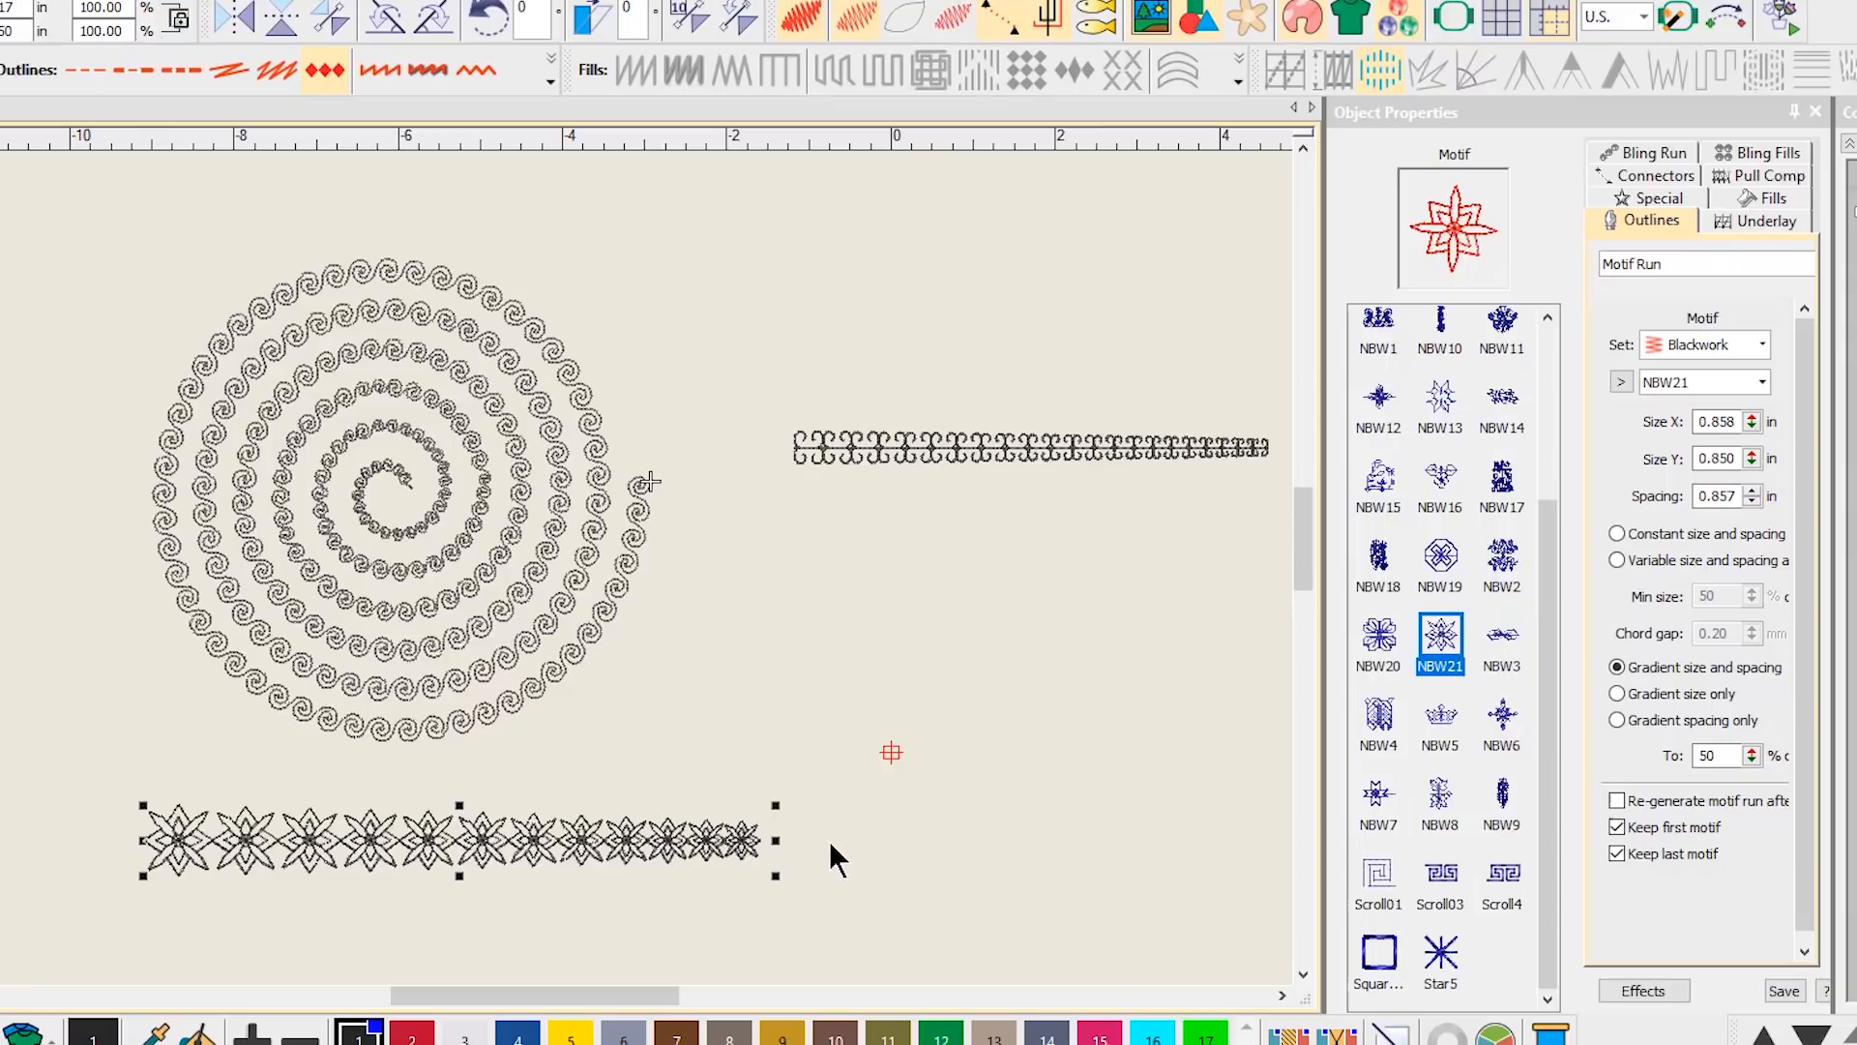
{"action": "left_click_drag", "start_coordinate": [774, 843], "coordinate": [1049, 842]}
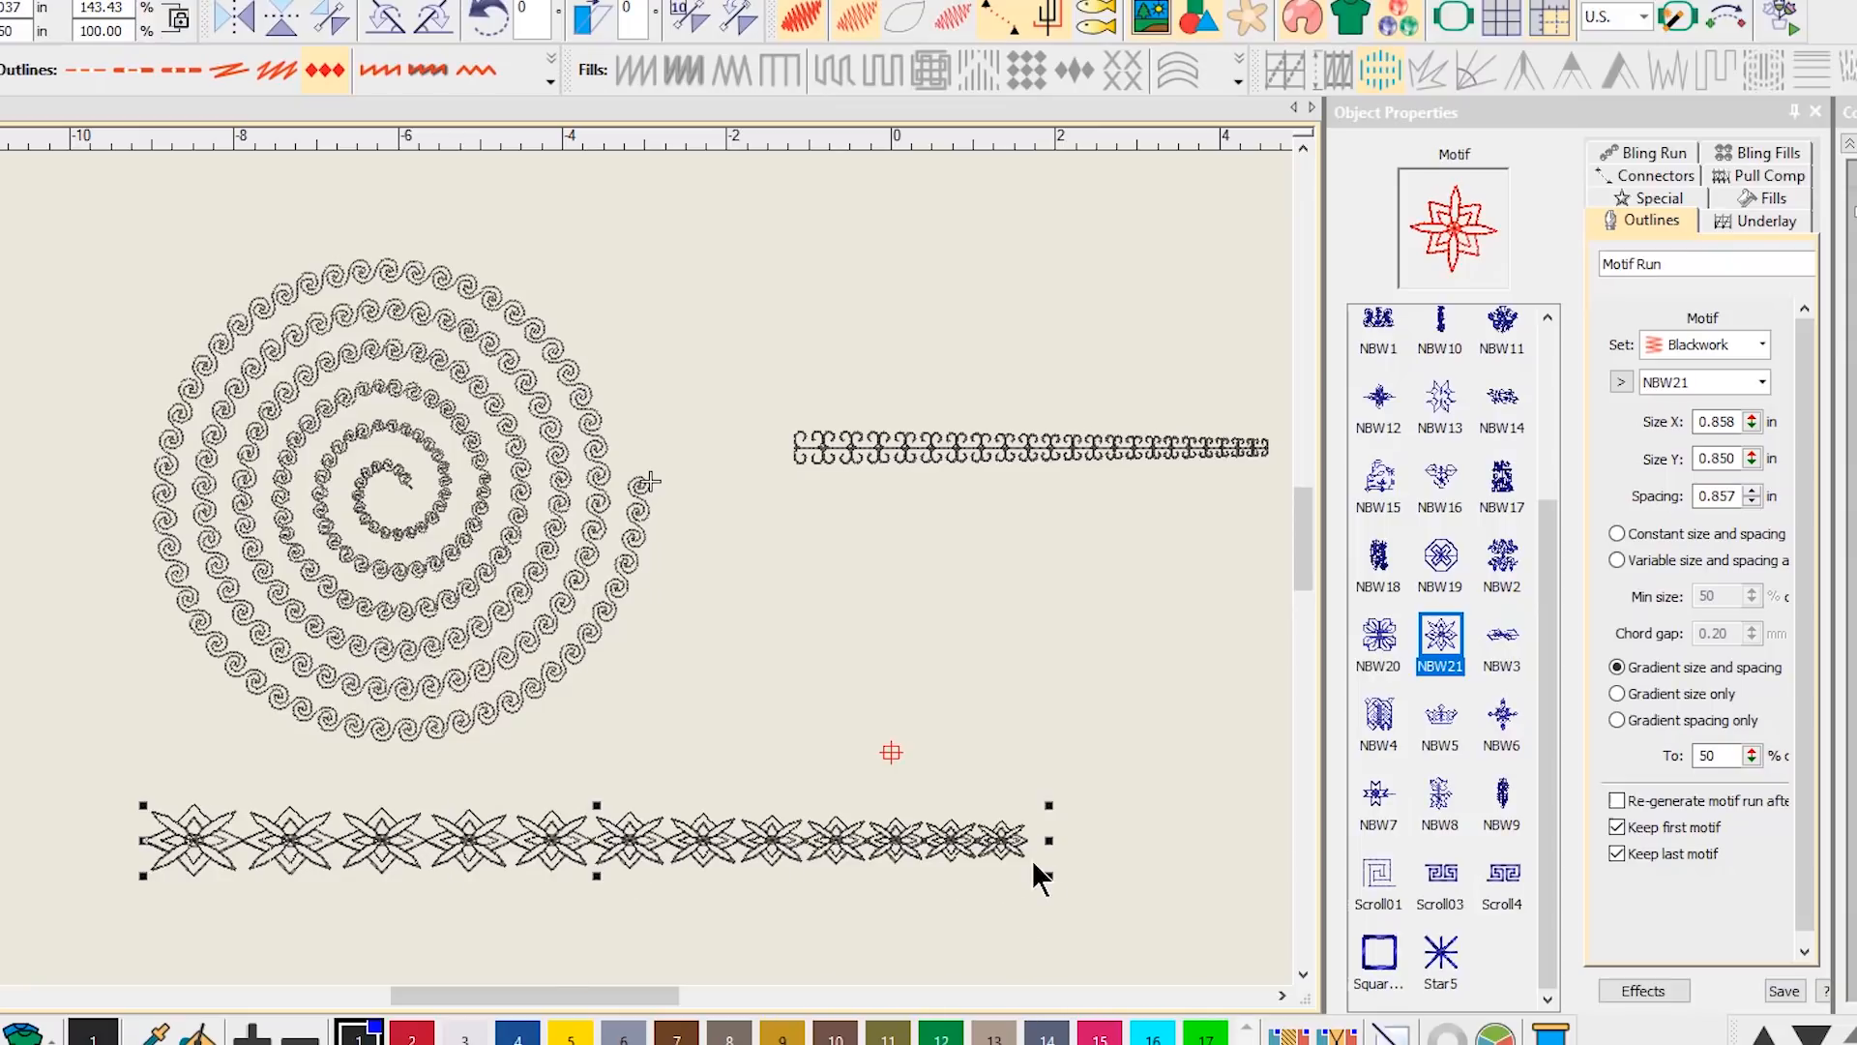
{"action": "left_click", "coordinate": [810, 849]}
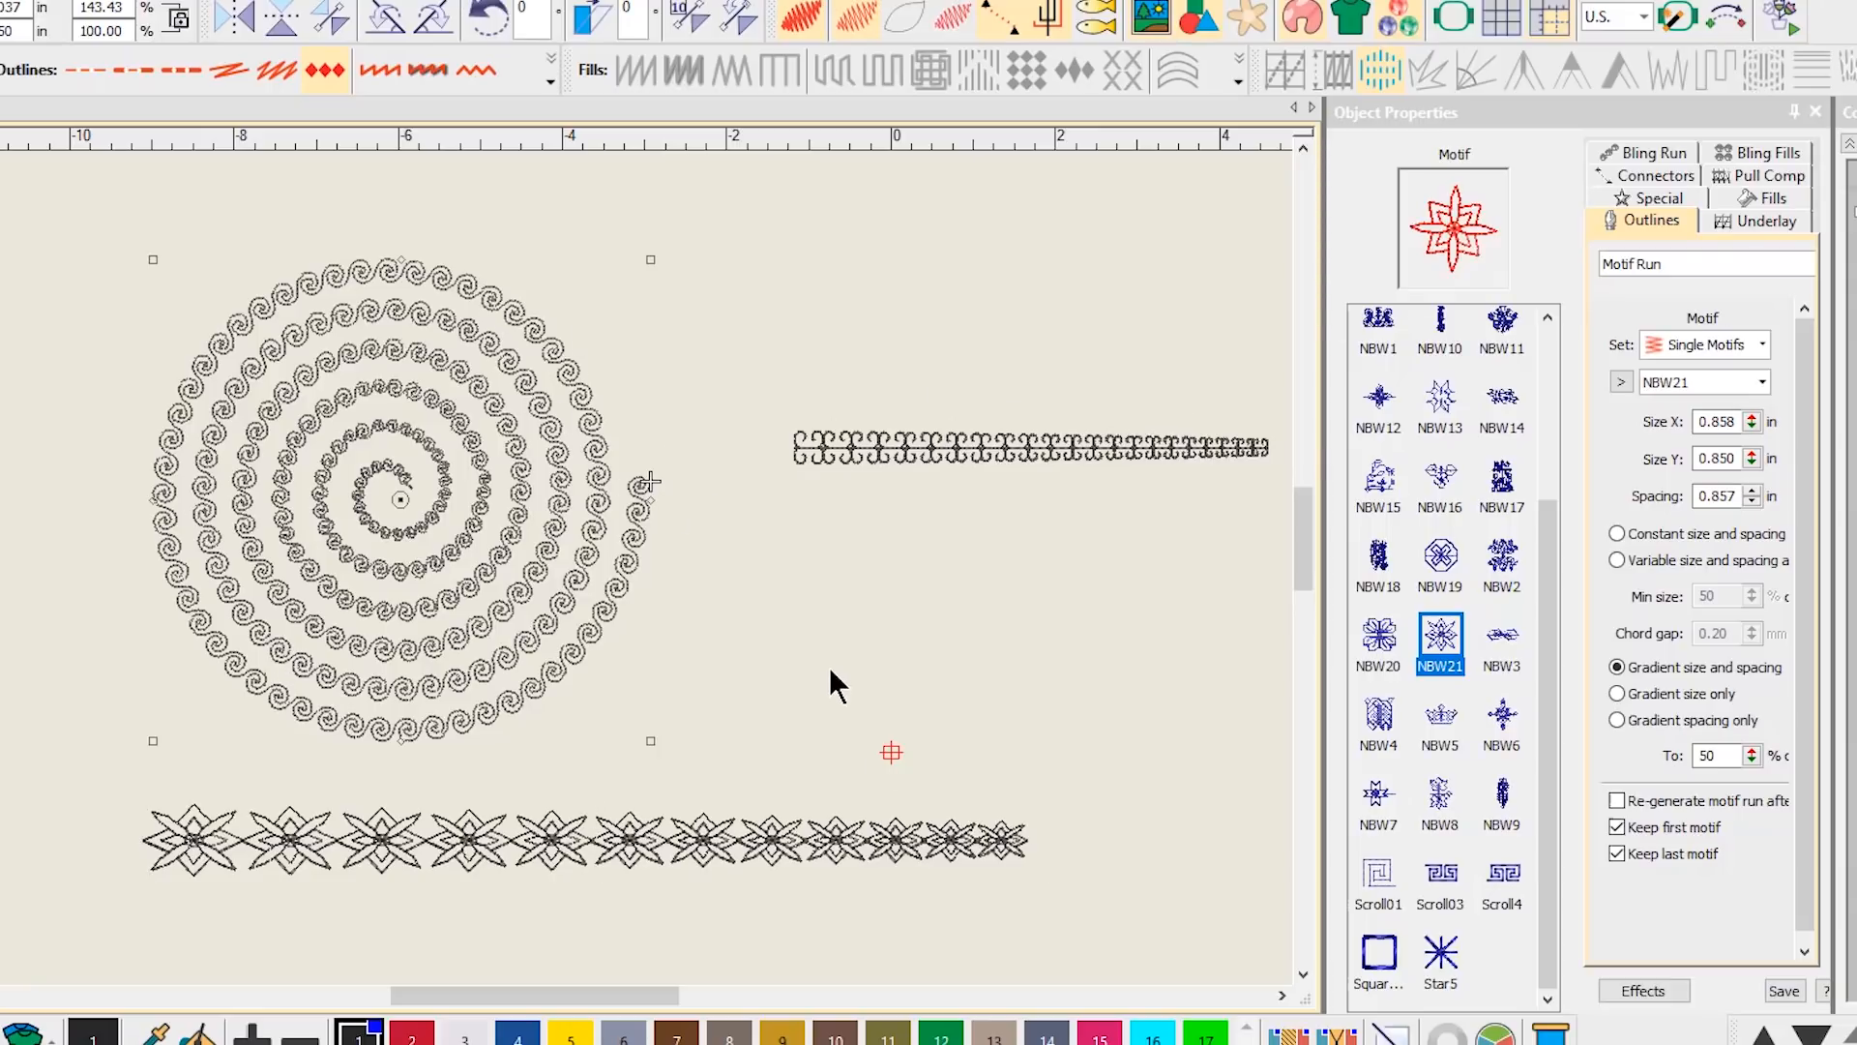
- Try a minimum motif size of 30% on the Wave01 spiral and set it back to 50%
{"action": "left_click", "coordinate": [625, 567]}
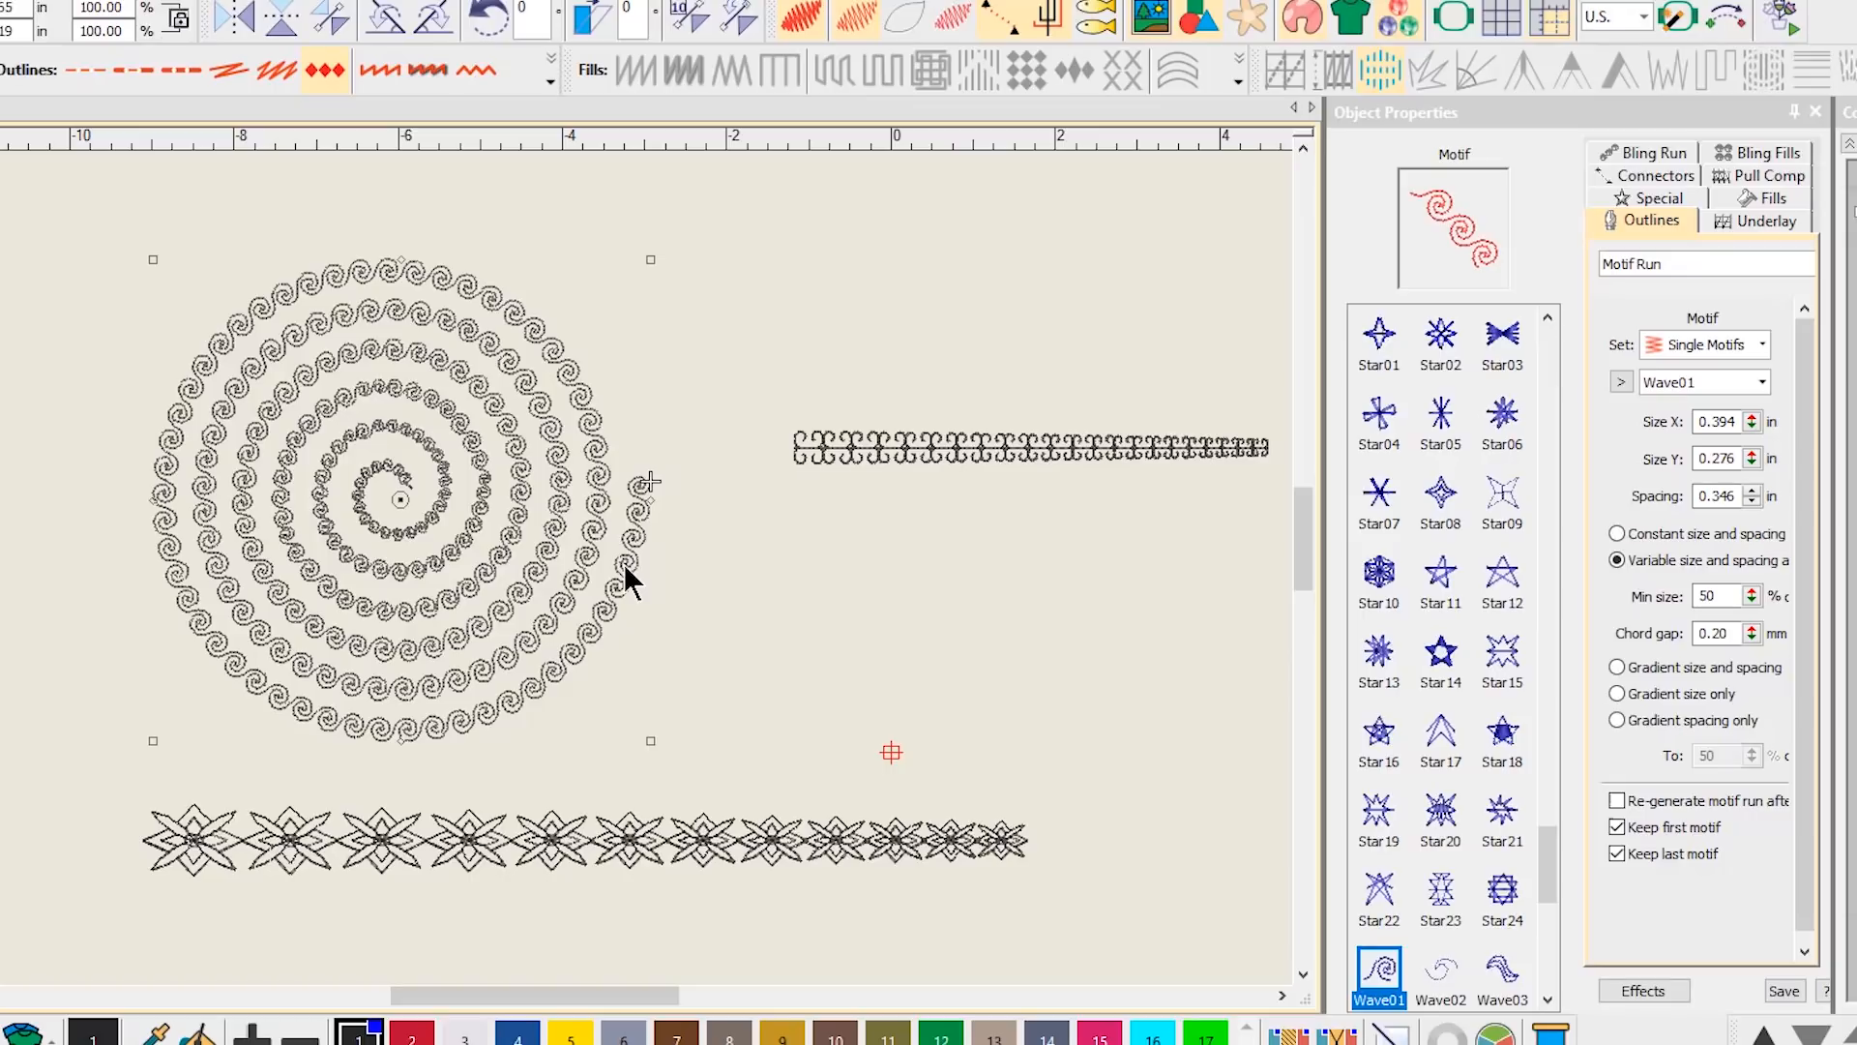
{"action": "double_click", "coordinate": [1708, 596]}
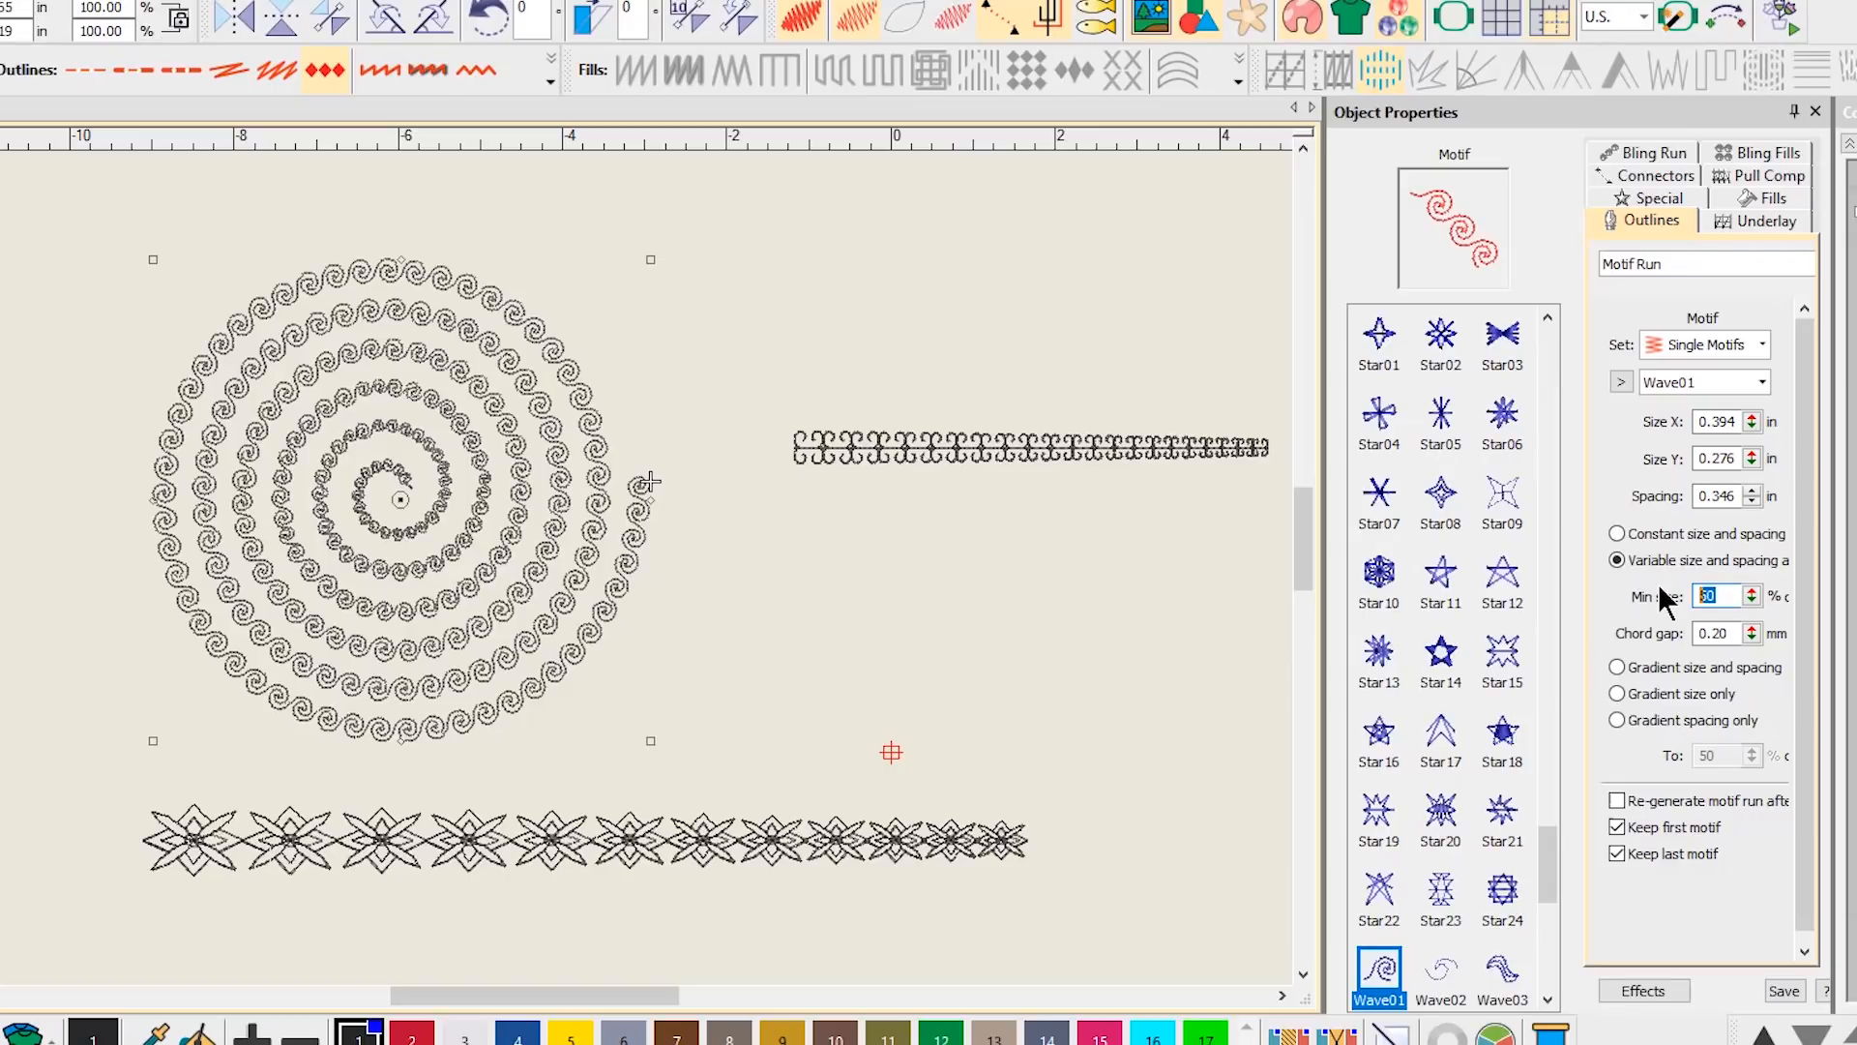
{"action": "type", "text": "30"}
{"action": "key", "text": "Return"}
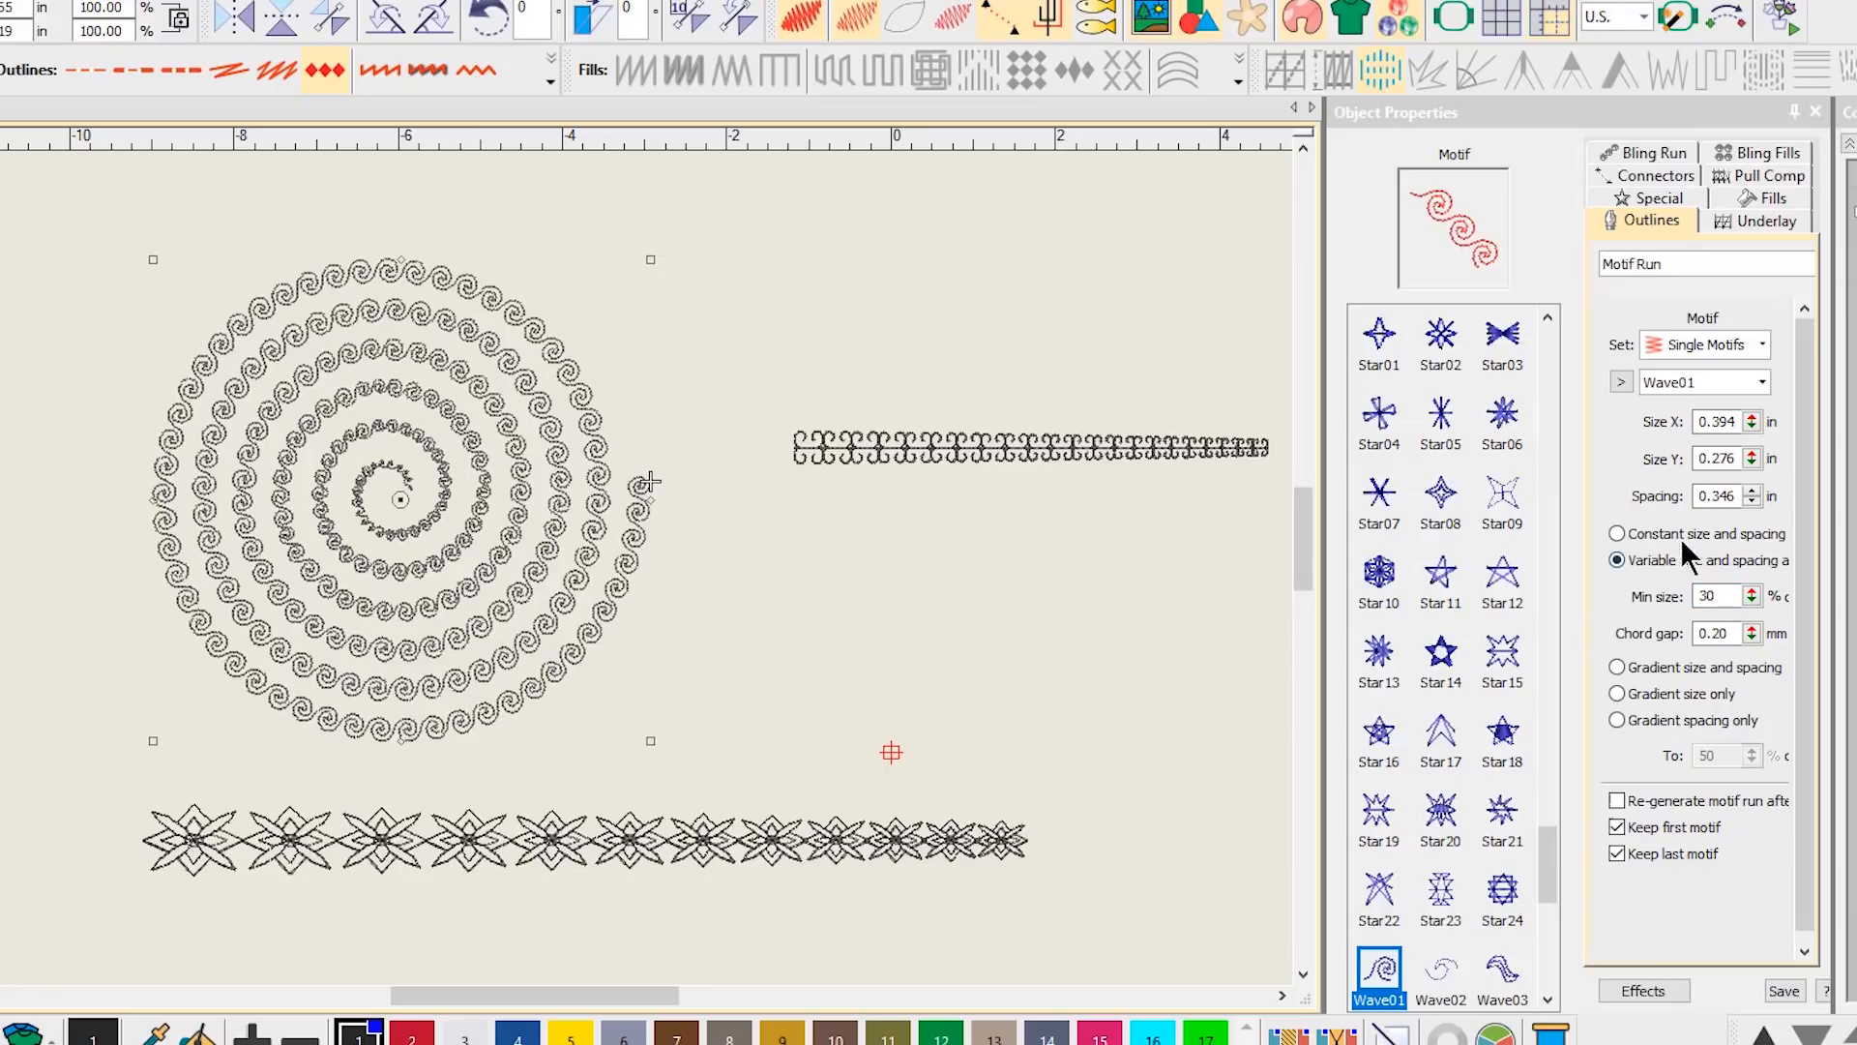
{"action": "left_click_drag", "start_coordinate": [1728, 597], "coordinate": [1671, 607]}
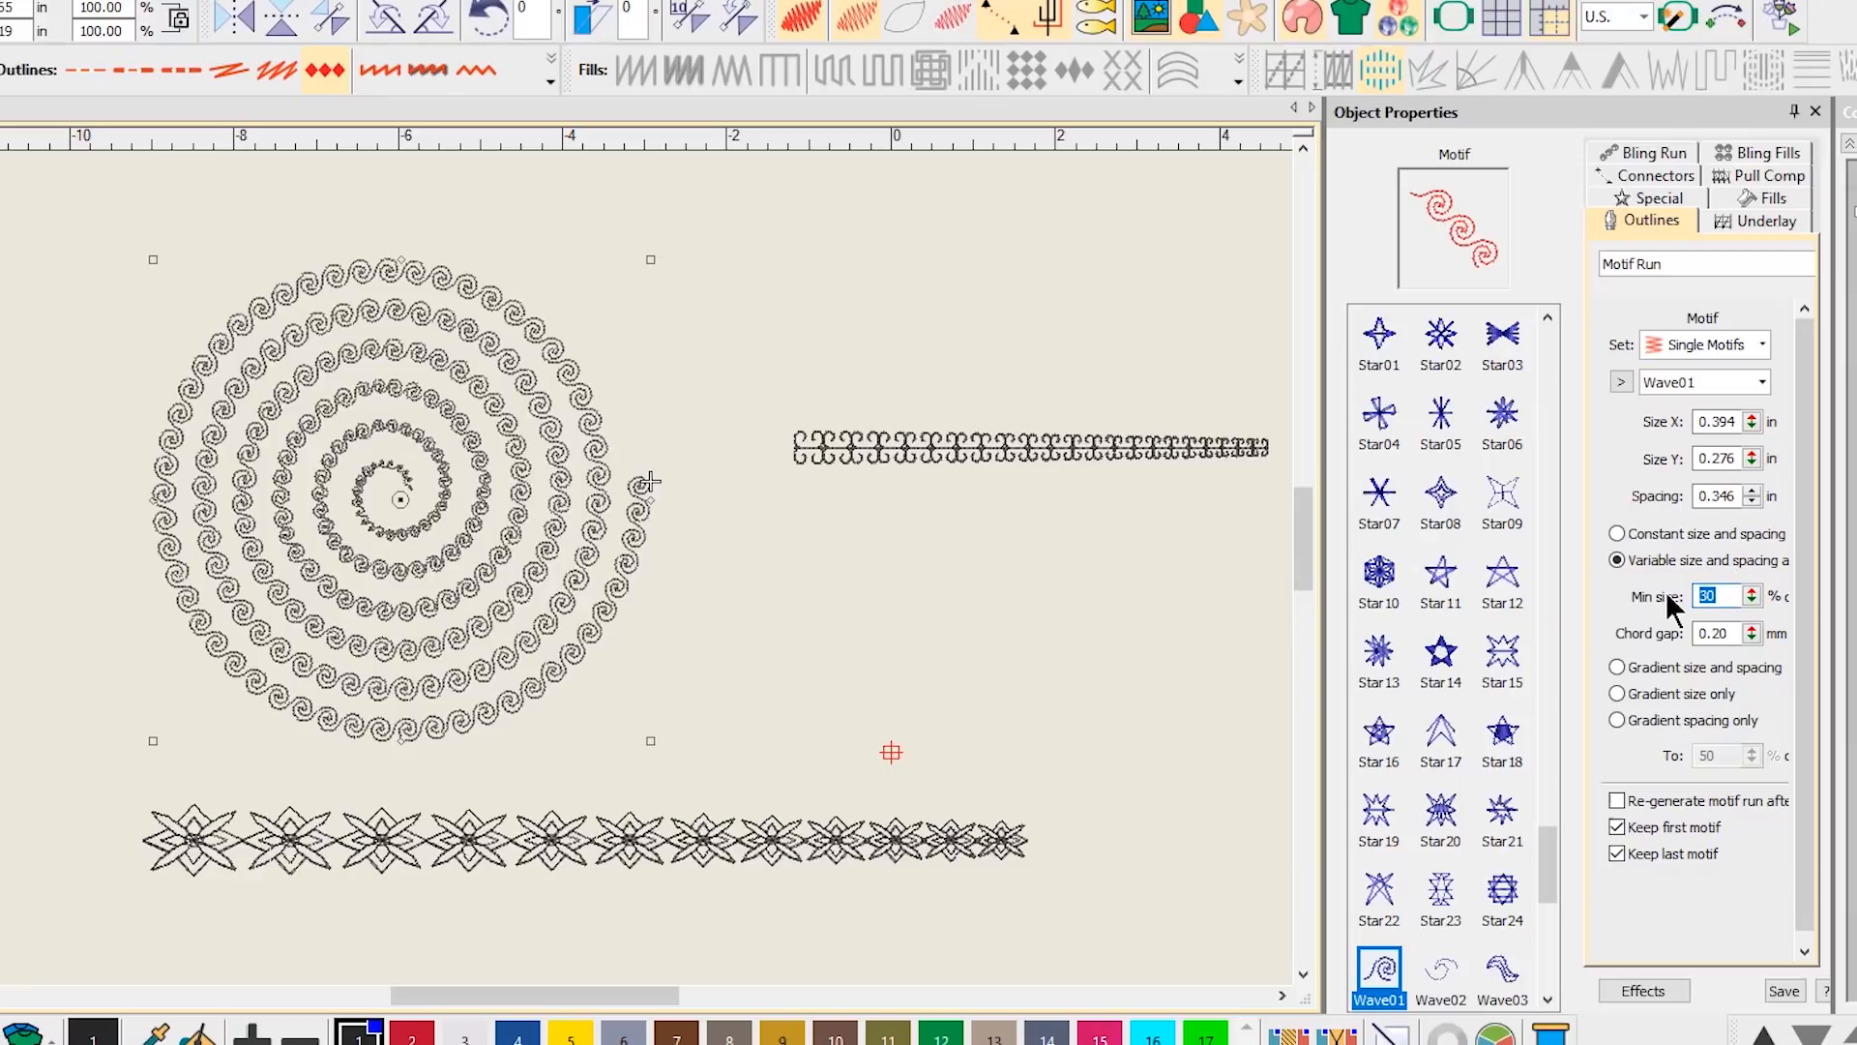
{"action": "type", "text": "50"}
{"action": "key", "text": "Return"}
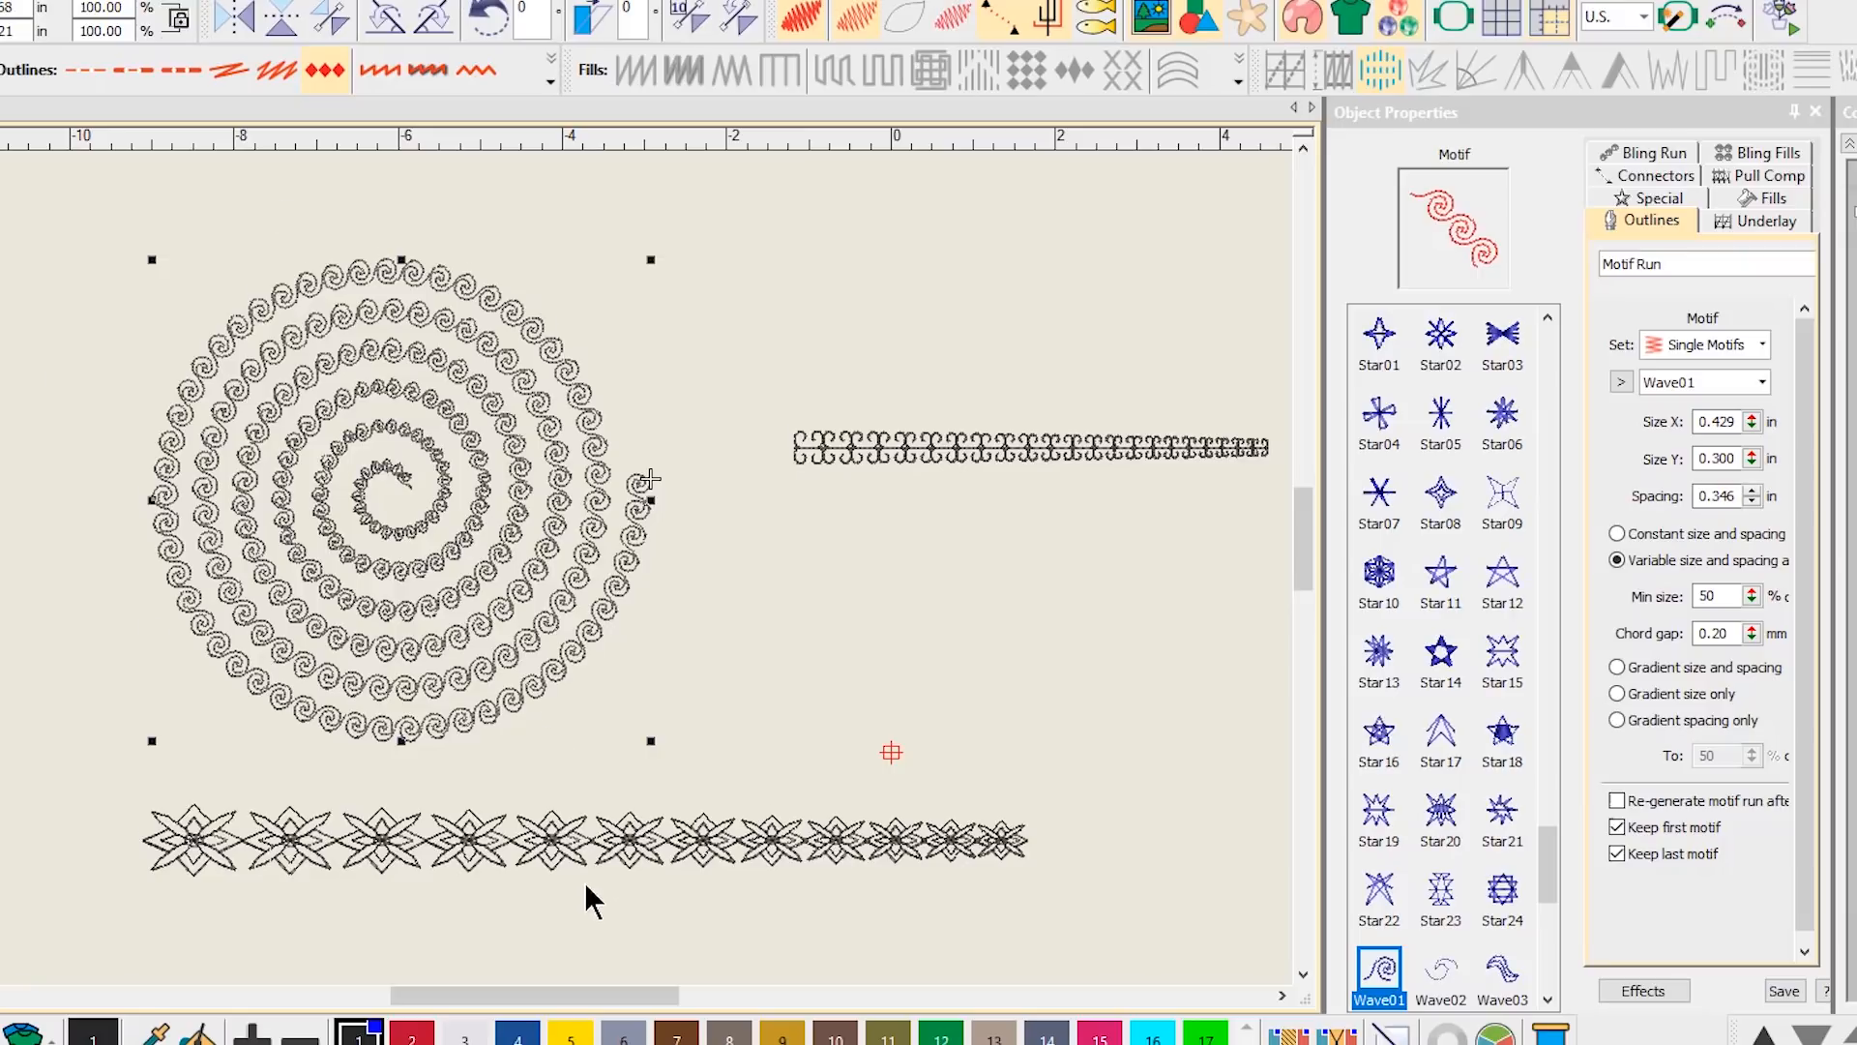
- Stretch the flower motif line's height to about 168% and move the scroll motif line up beside the top of the spiral
{"action": "left_click", "coordinate": [638, 855]}
{"action": "left_click_drag", "start_coordinate": [596, 878], "coordinate": [597, 924]}
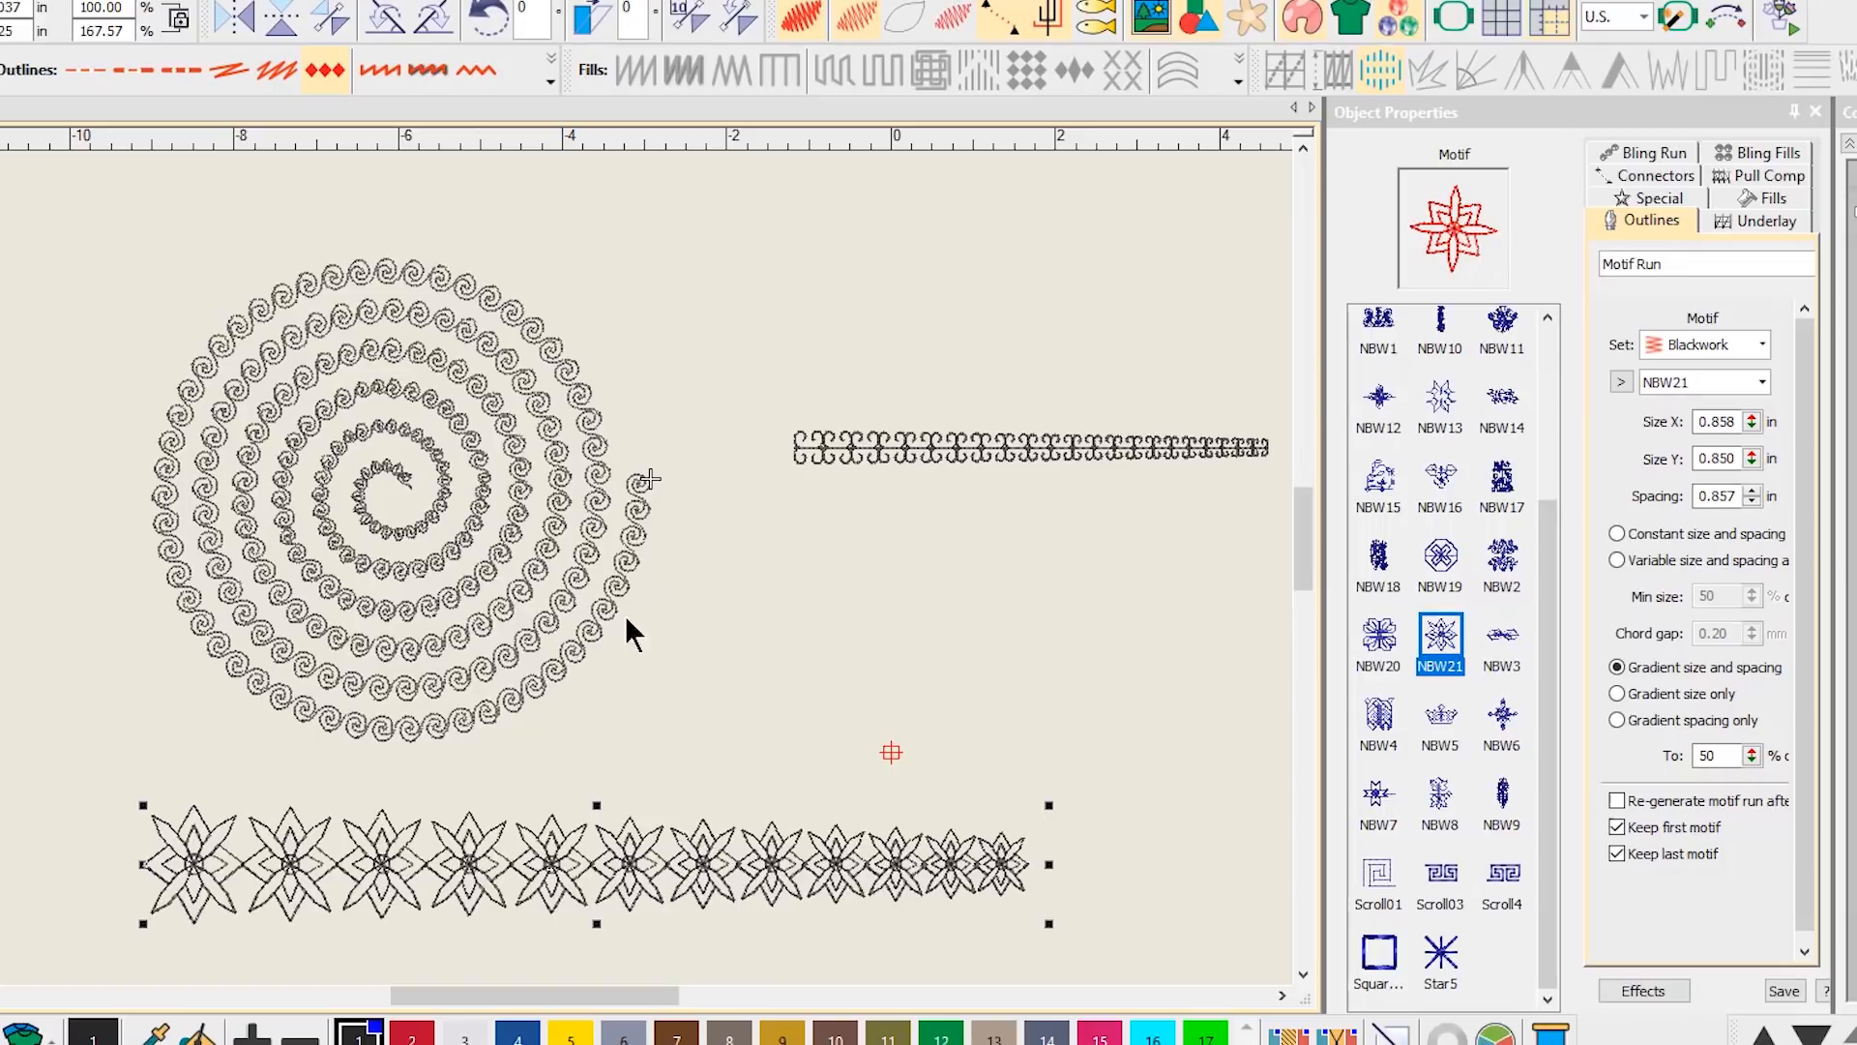
{"action": "left_click", "coordinate": [1006, 445]}
{"action": "left_click_drag", "start_coordinate": [1002, 443], "coordinate": [824, 316]}
{"action": "left_click", "coordinate": [855, 561]}
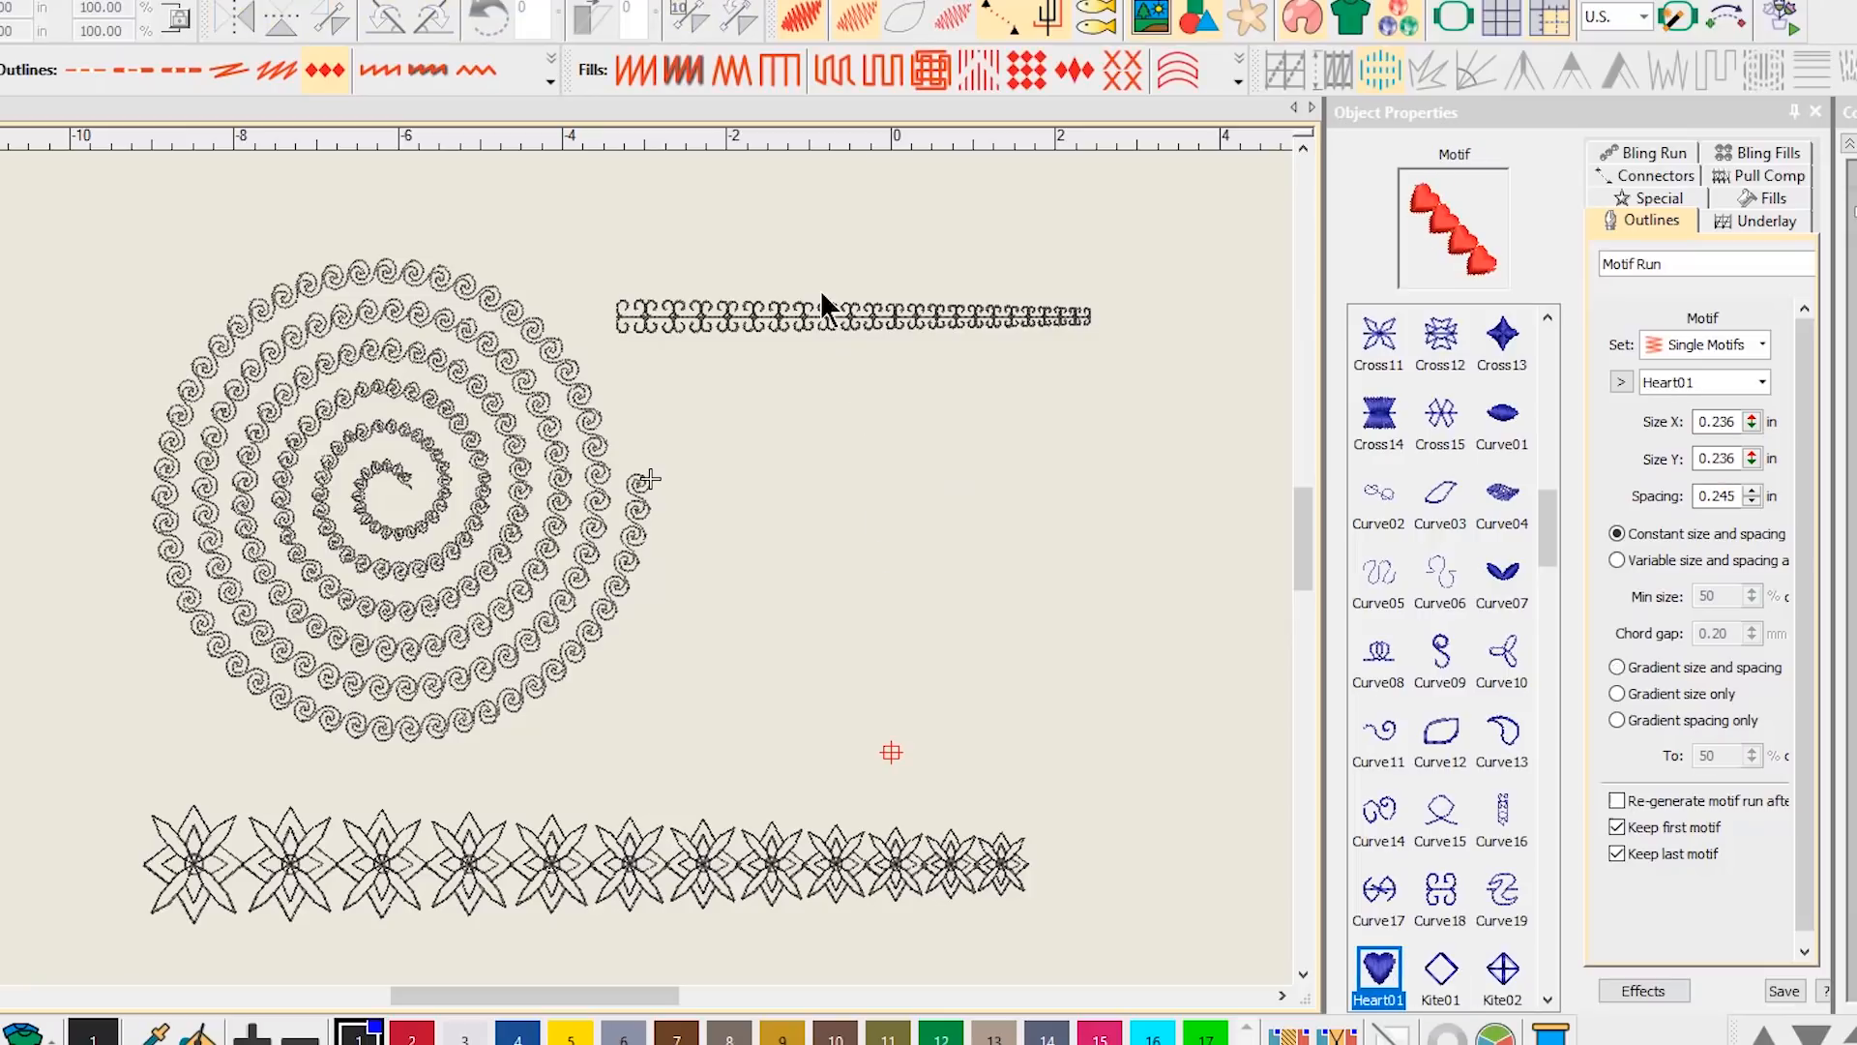
- Try the Cross14, Curve03, Curve05 and Curve07 motifs on the upper line and replace them with Curve08
{"action": "left_click", "coordinate": [726, 311]}
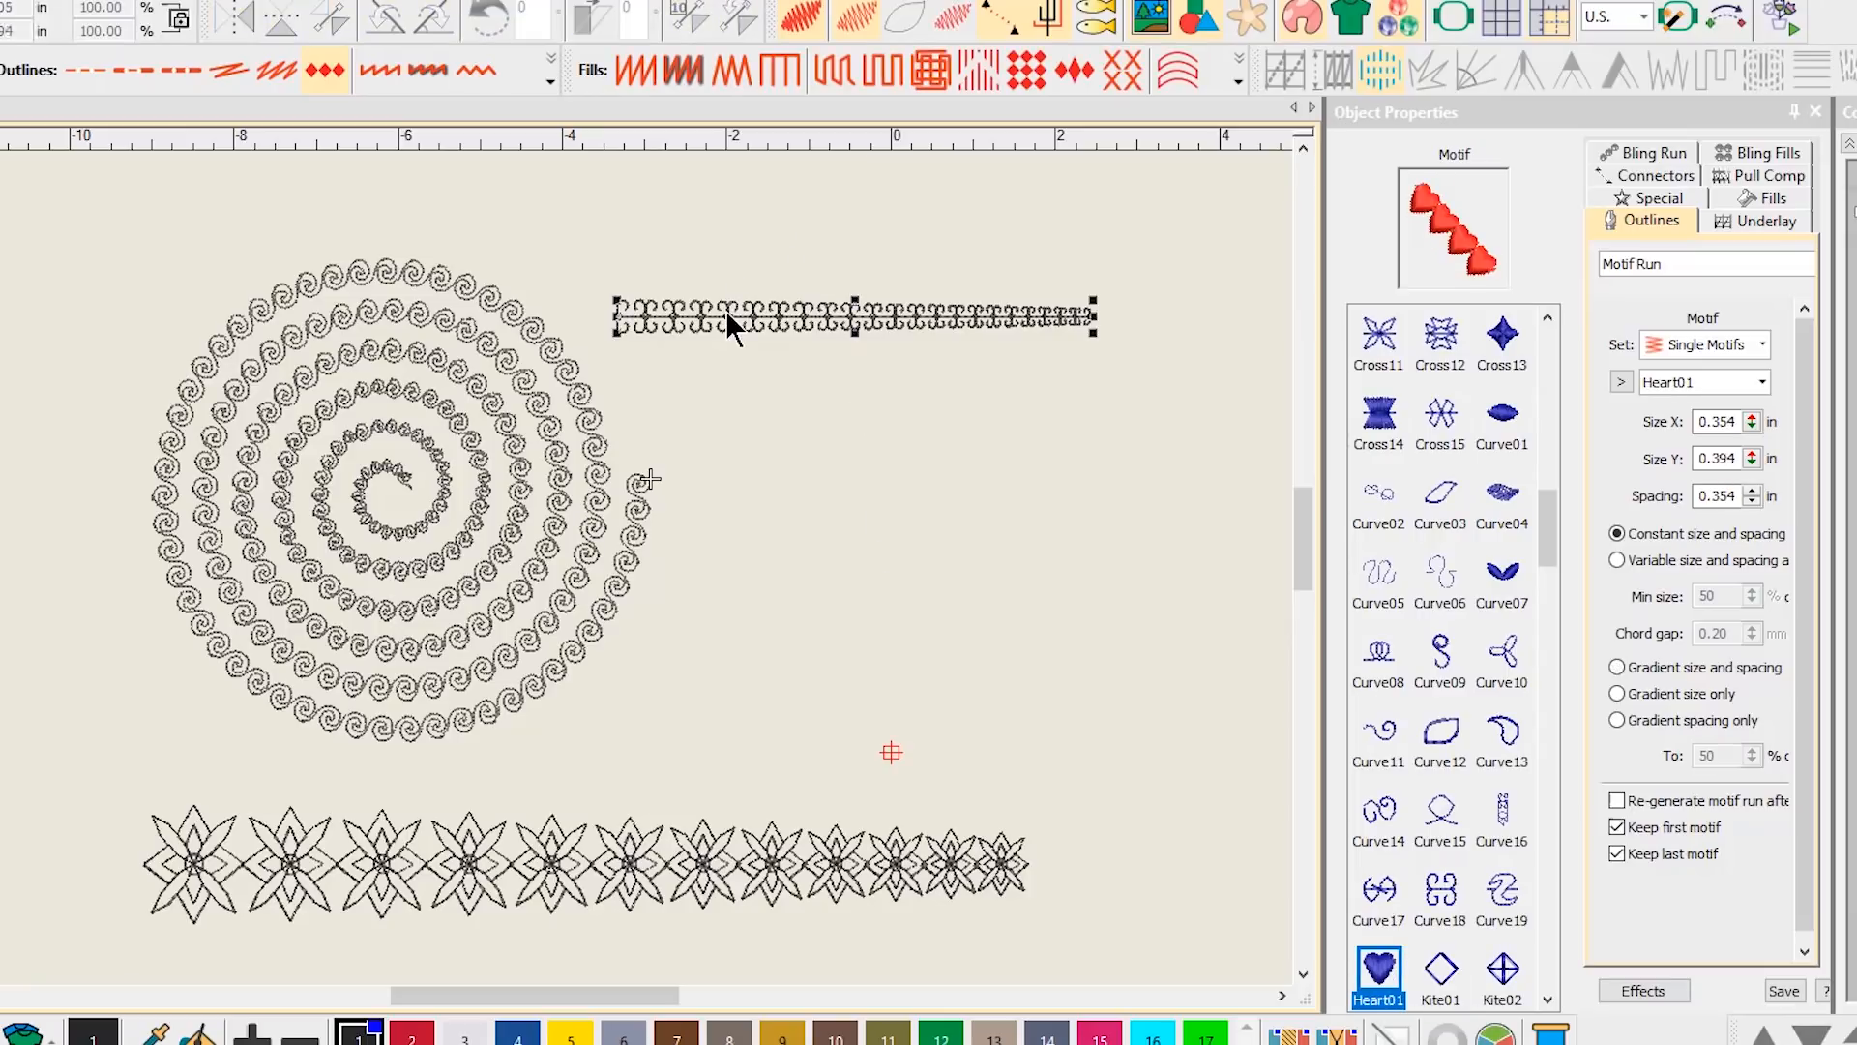
{"action": "left_click", "coordinate": [1390, 422]}
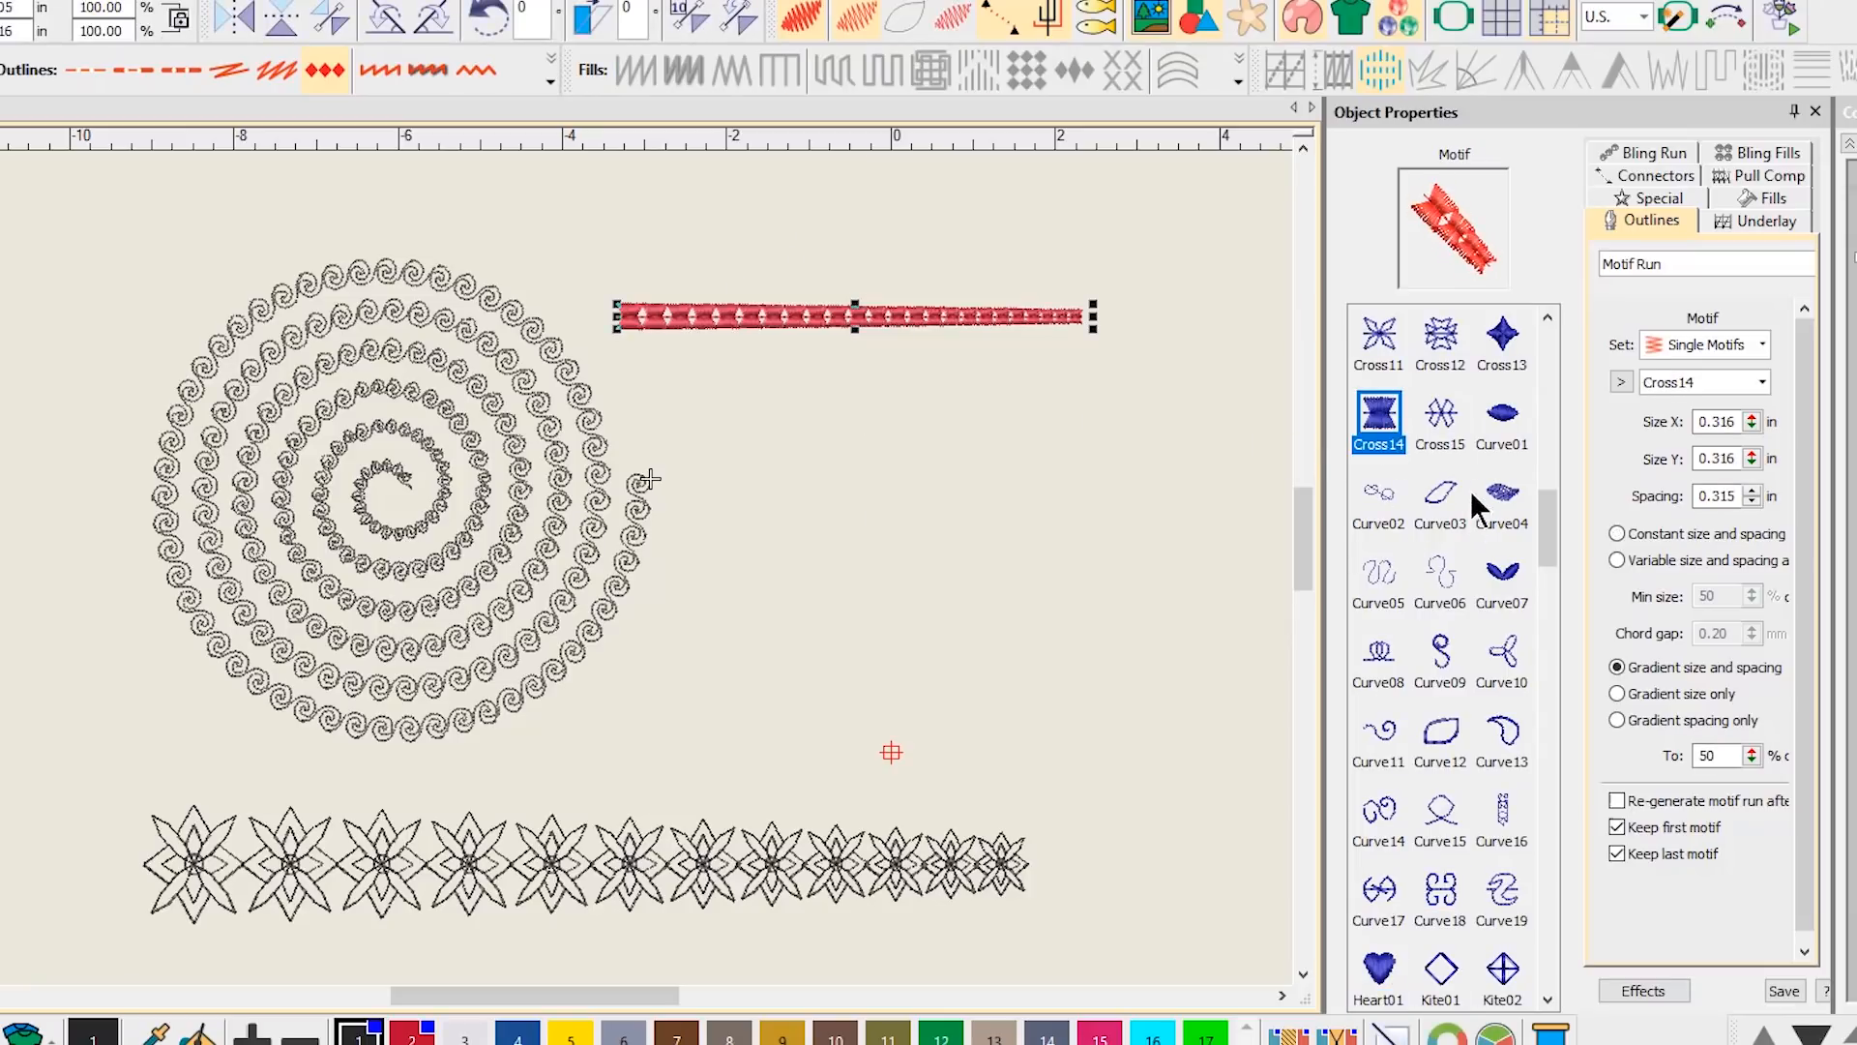
{"action": "left_click", "coordinate": [1442, 503]}
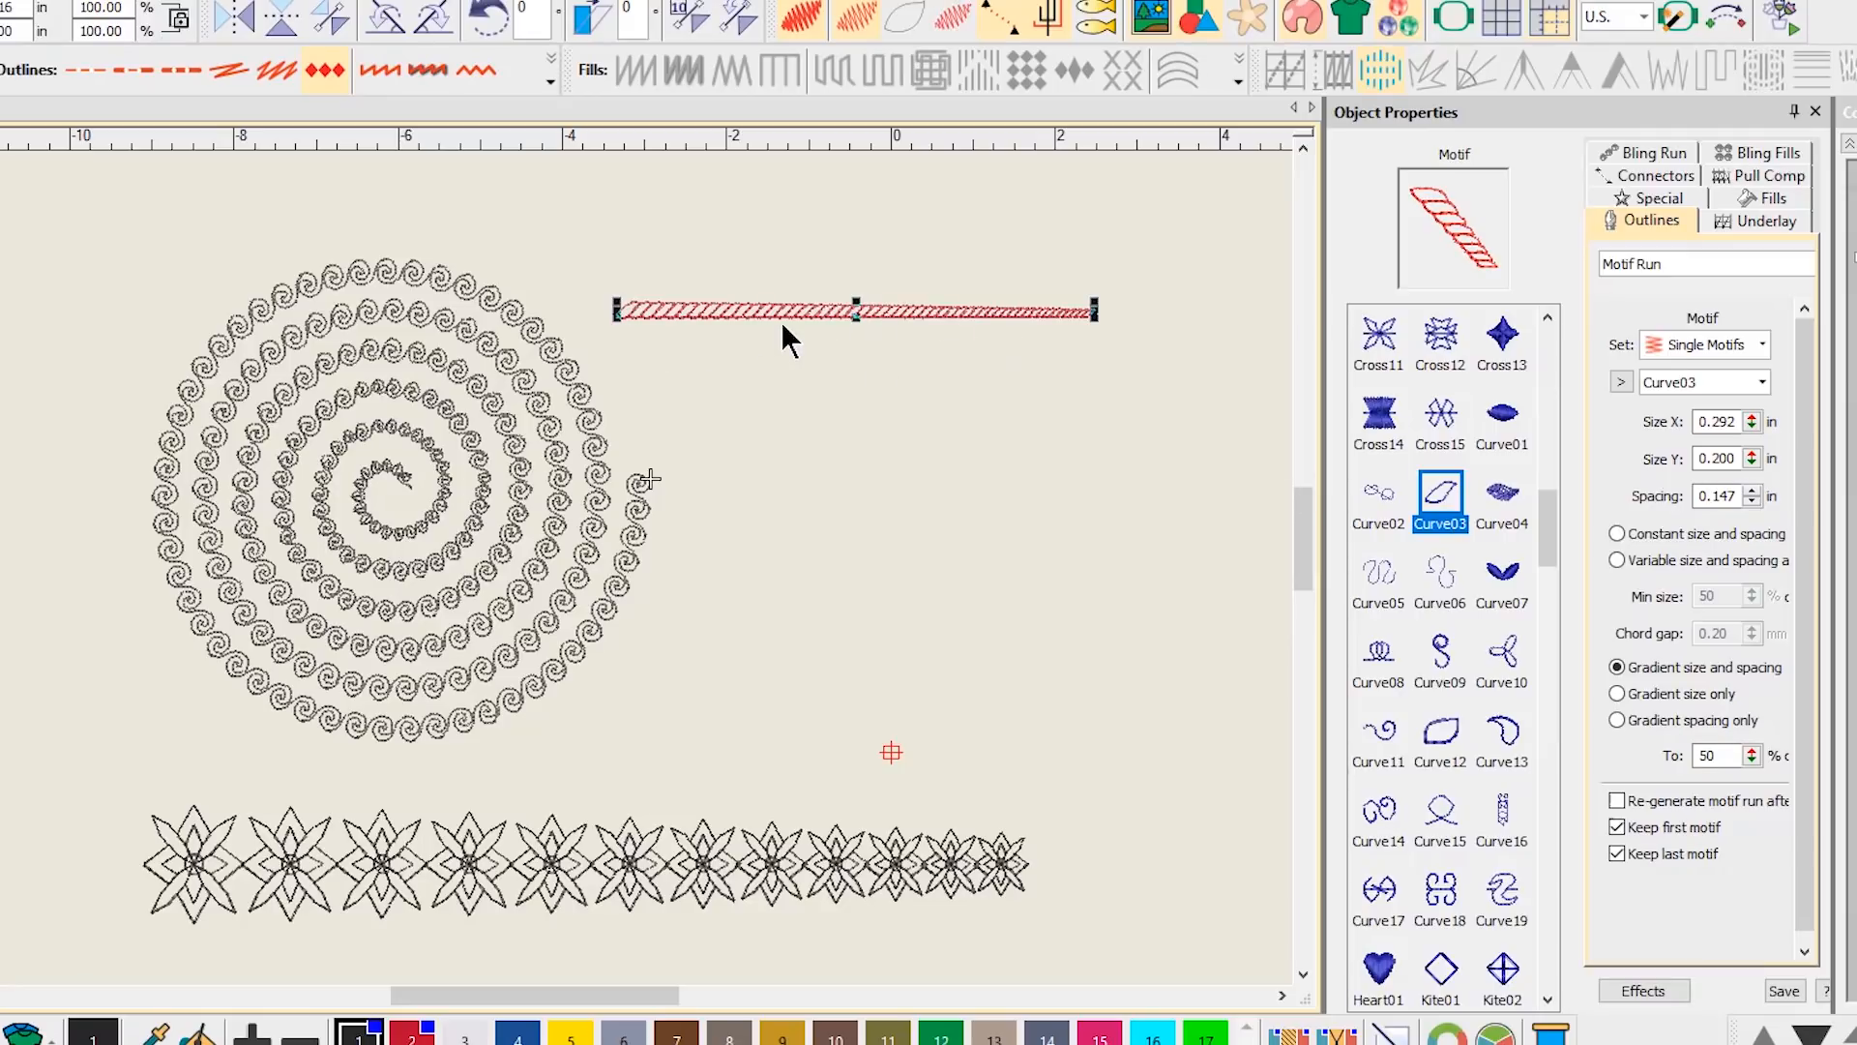
{"action": "left_click", "coordinate": [1381, 576]}
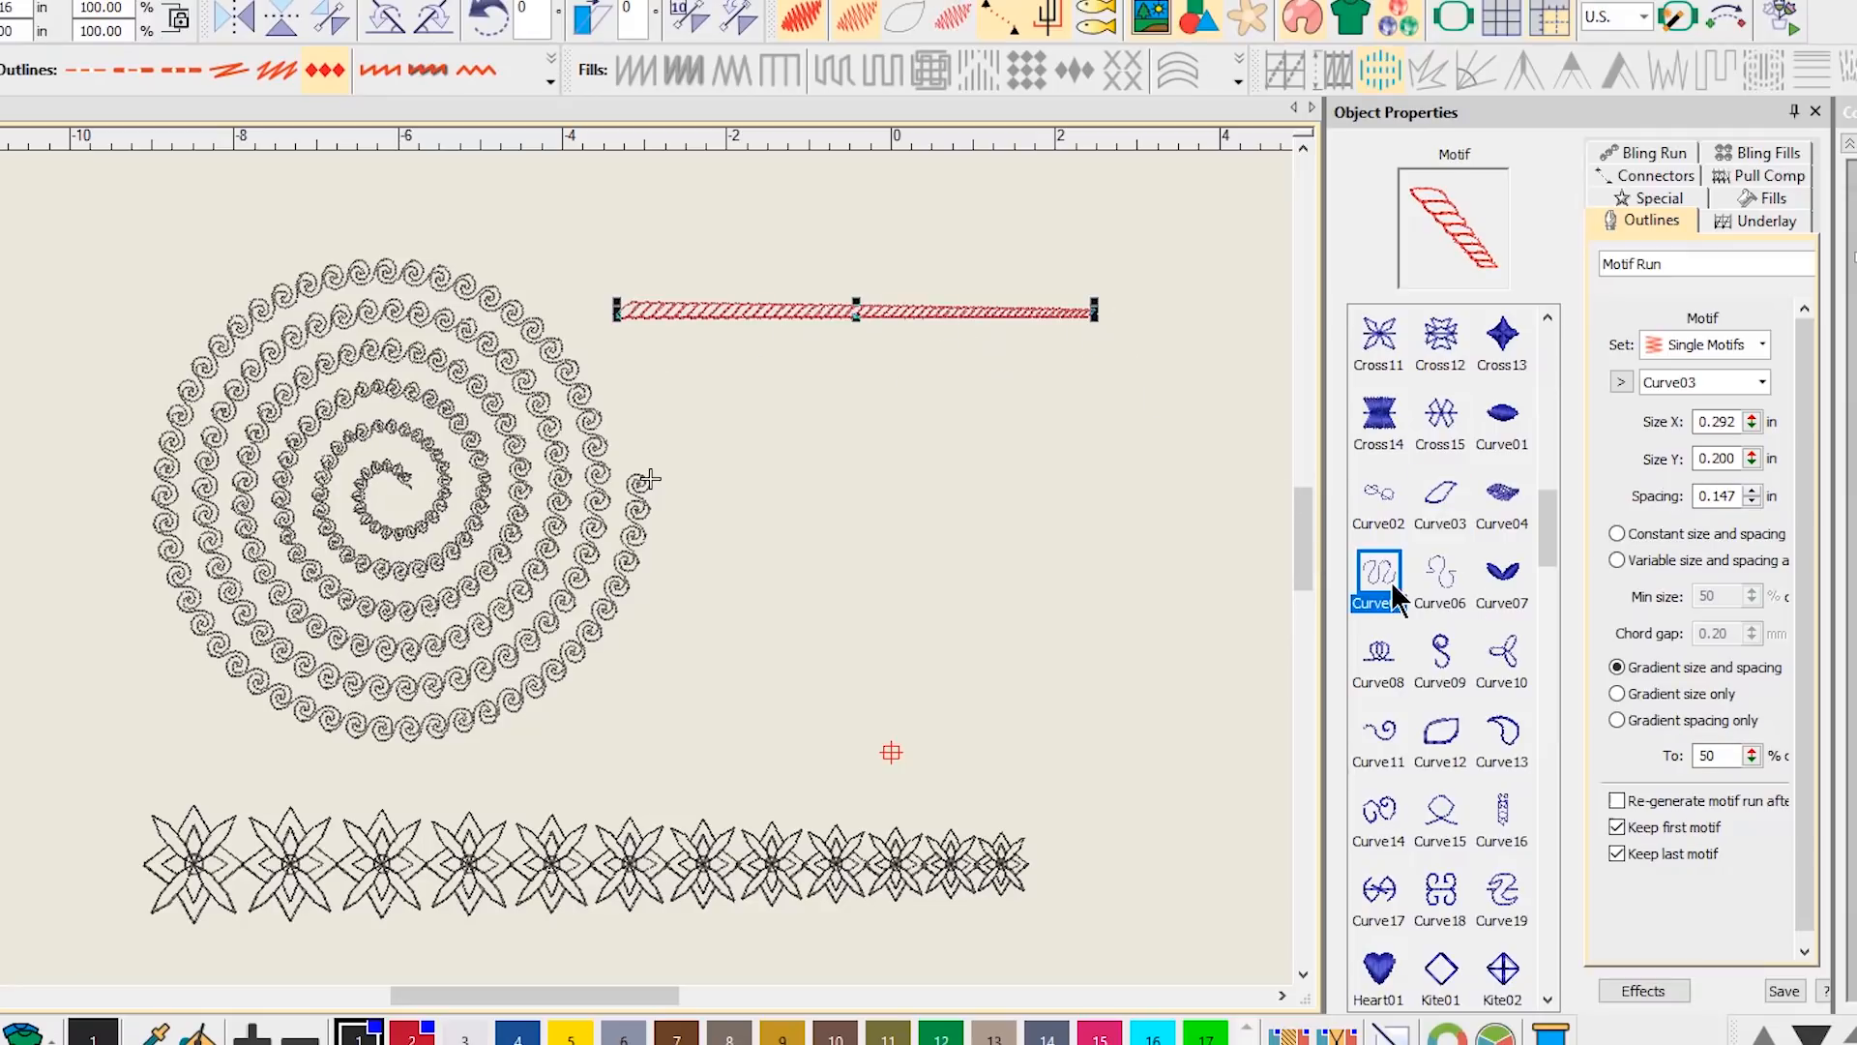
{"action": "left_click", "coordinate": [1505, 592]}
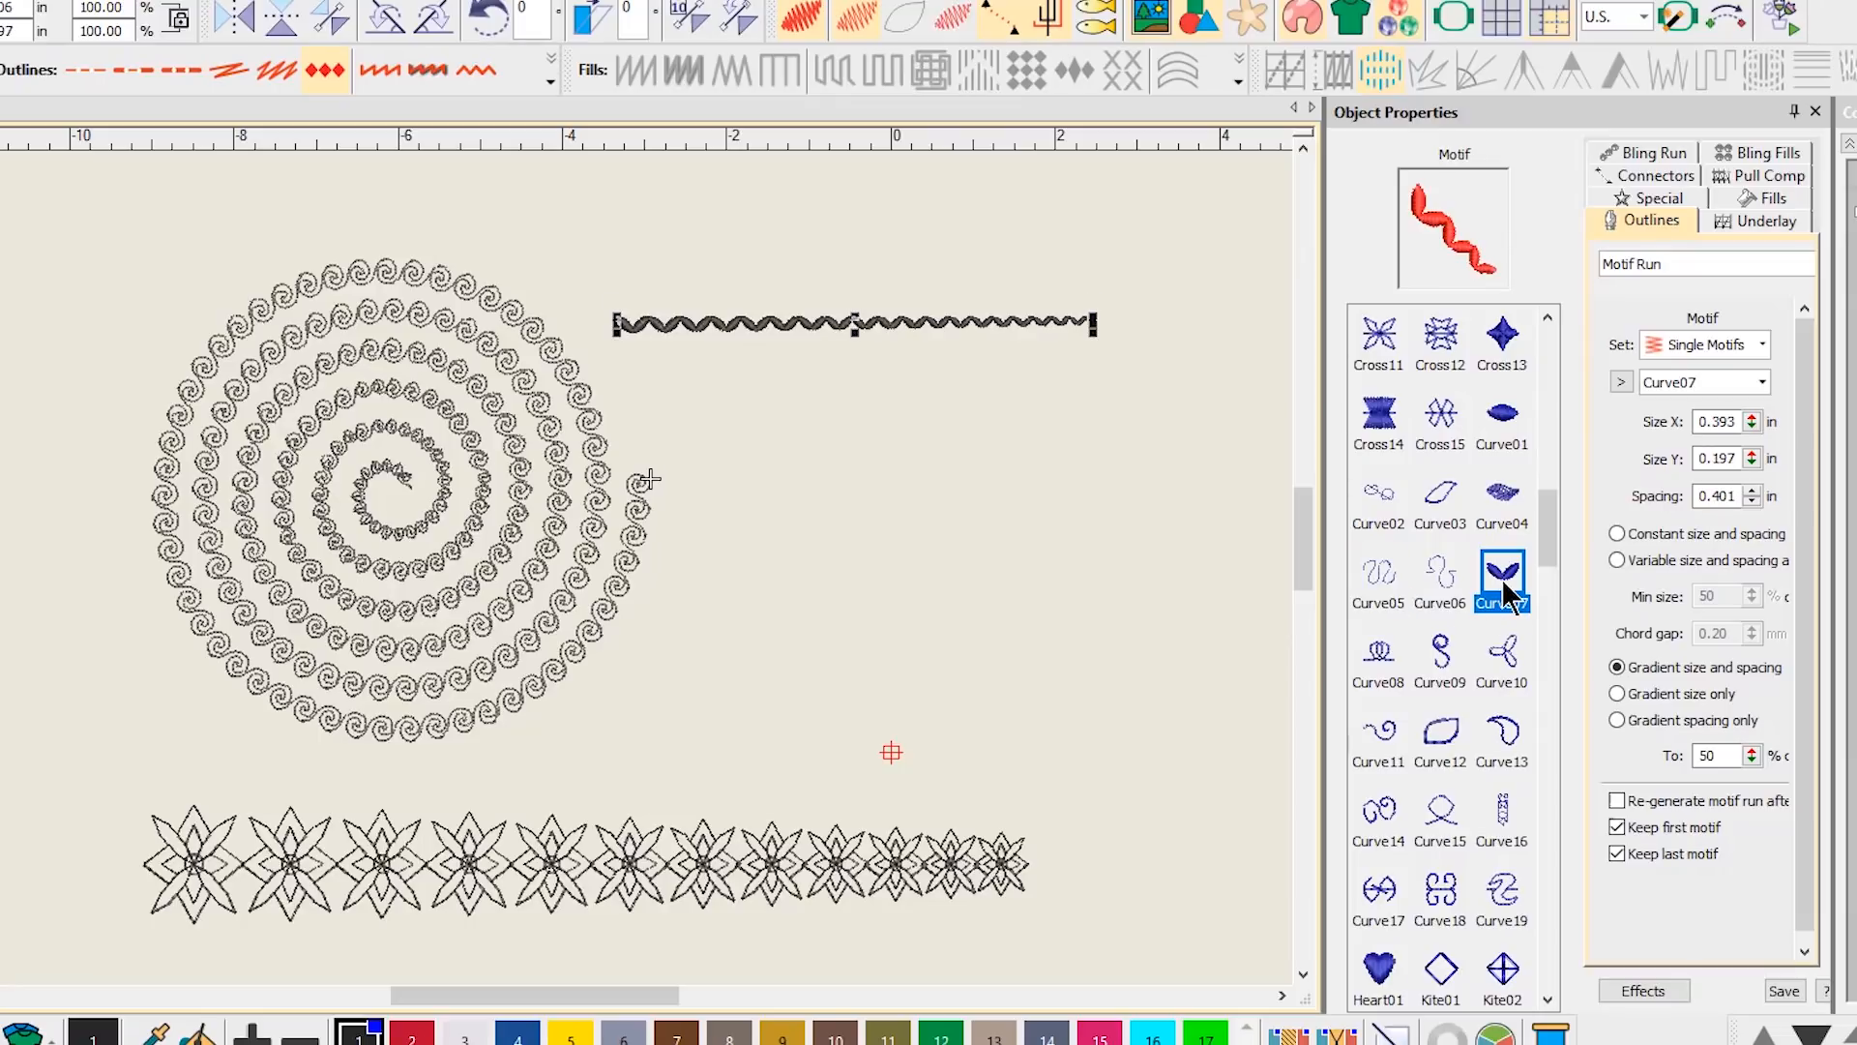
{"action": "left_click", "coordinate": [1383, 660]}
{"action": "left_click", "coordinate": [851, 590]}
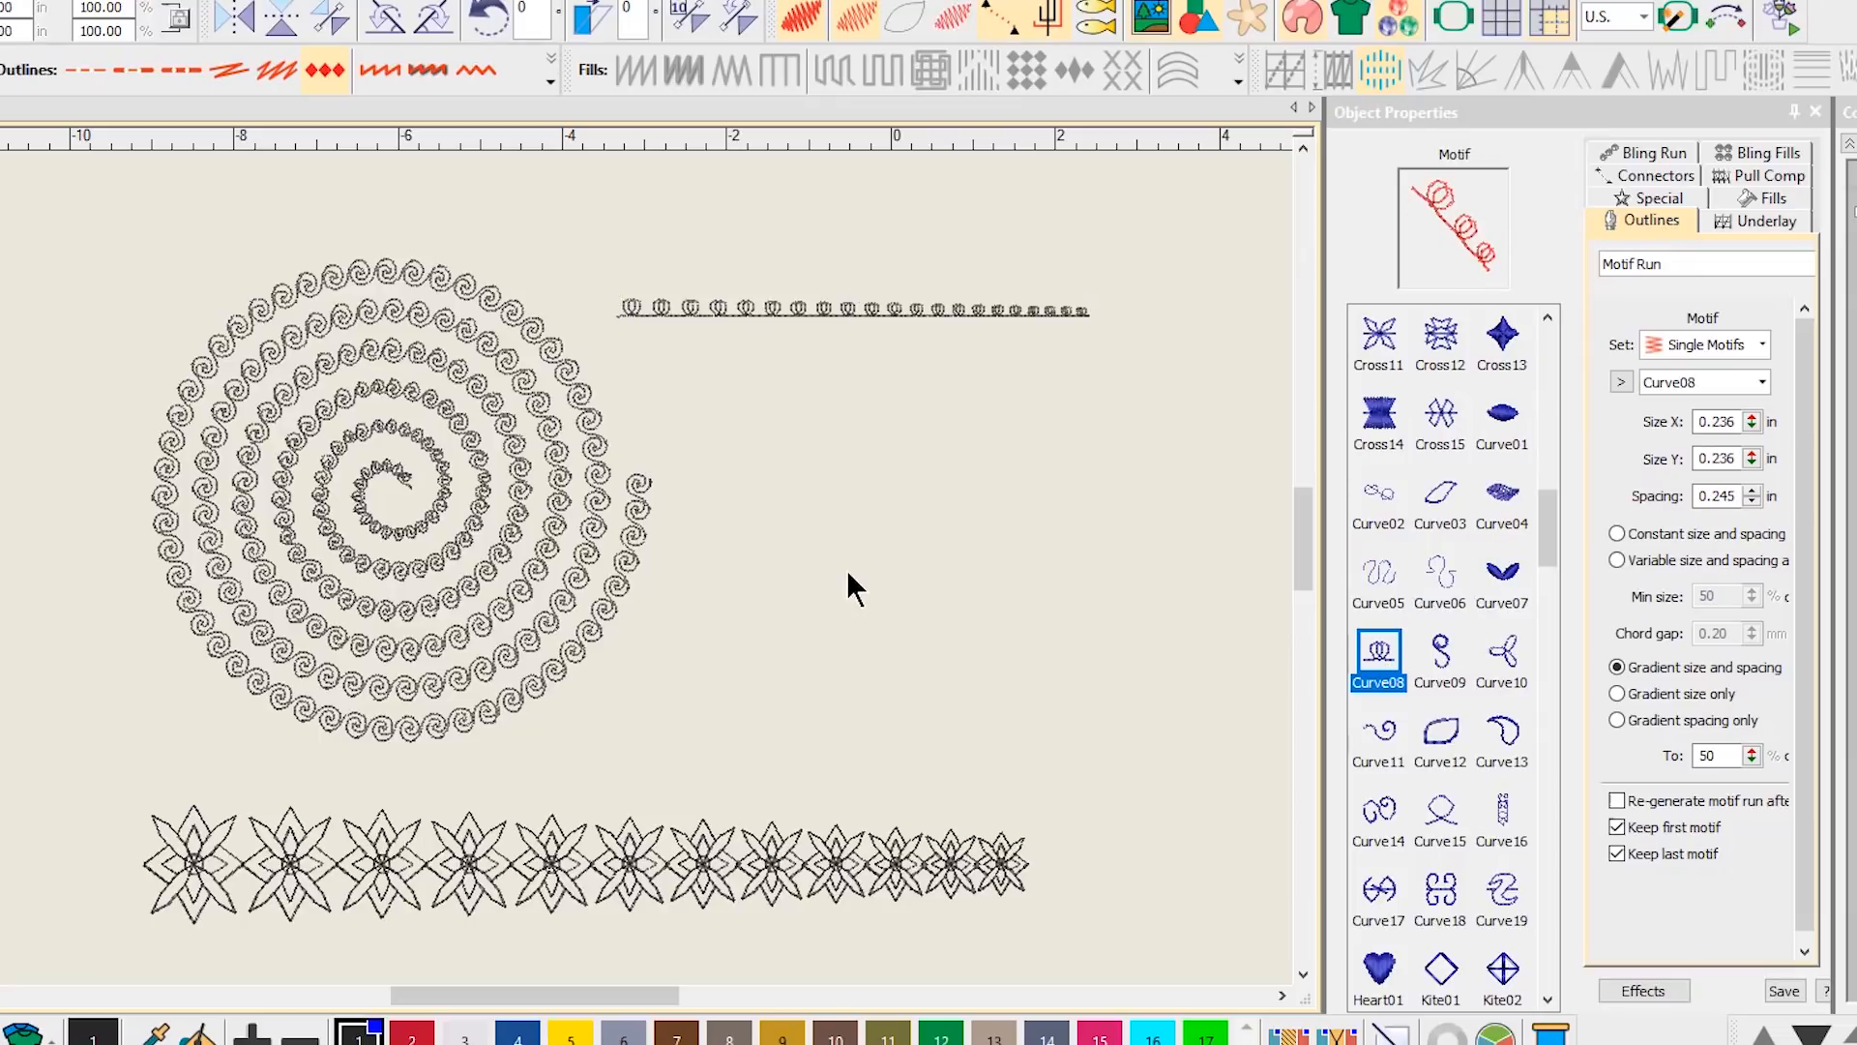
- Choose the Curve12 motif with no object selected
{"action": "left_click", "coordinate": [1454, 733]}
{"action": "left_click", "coordinate": [1453, 733]}
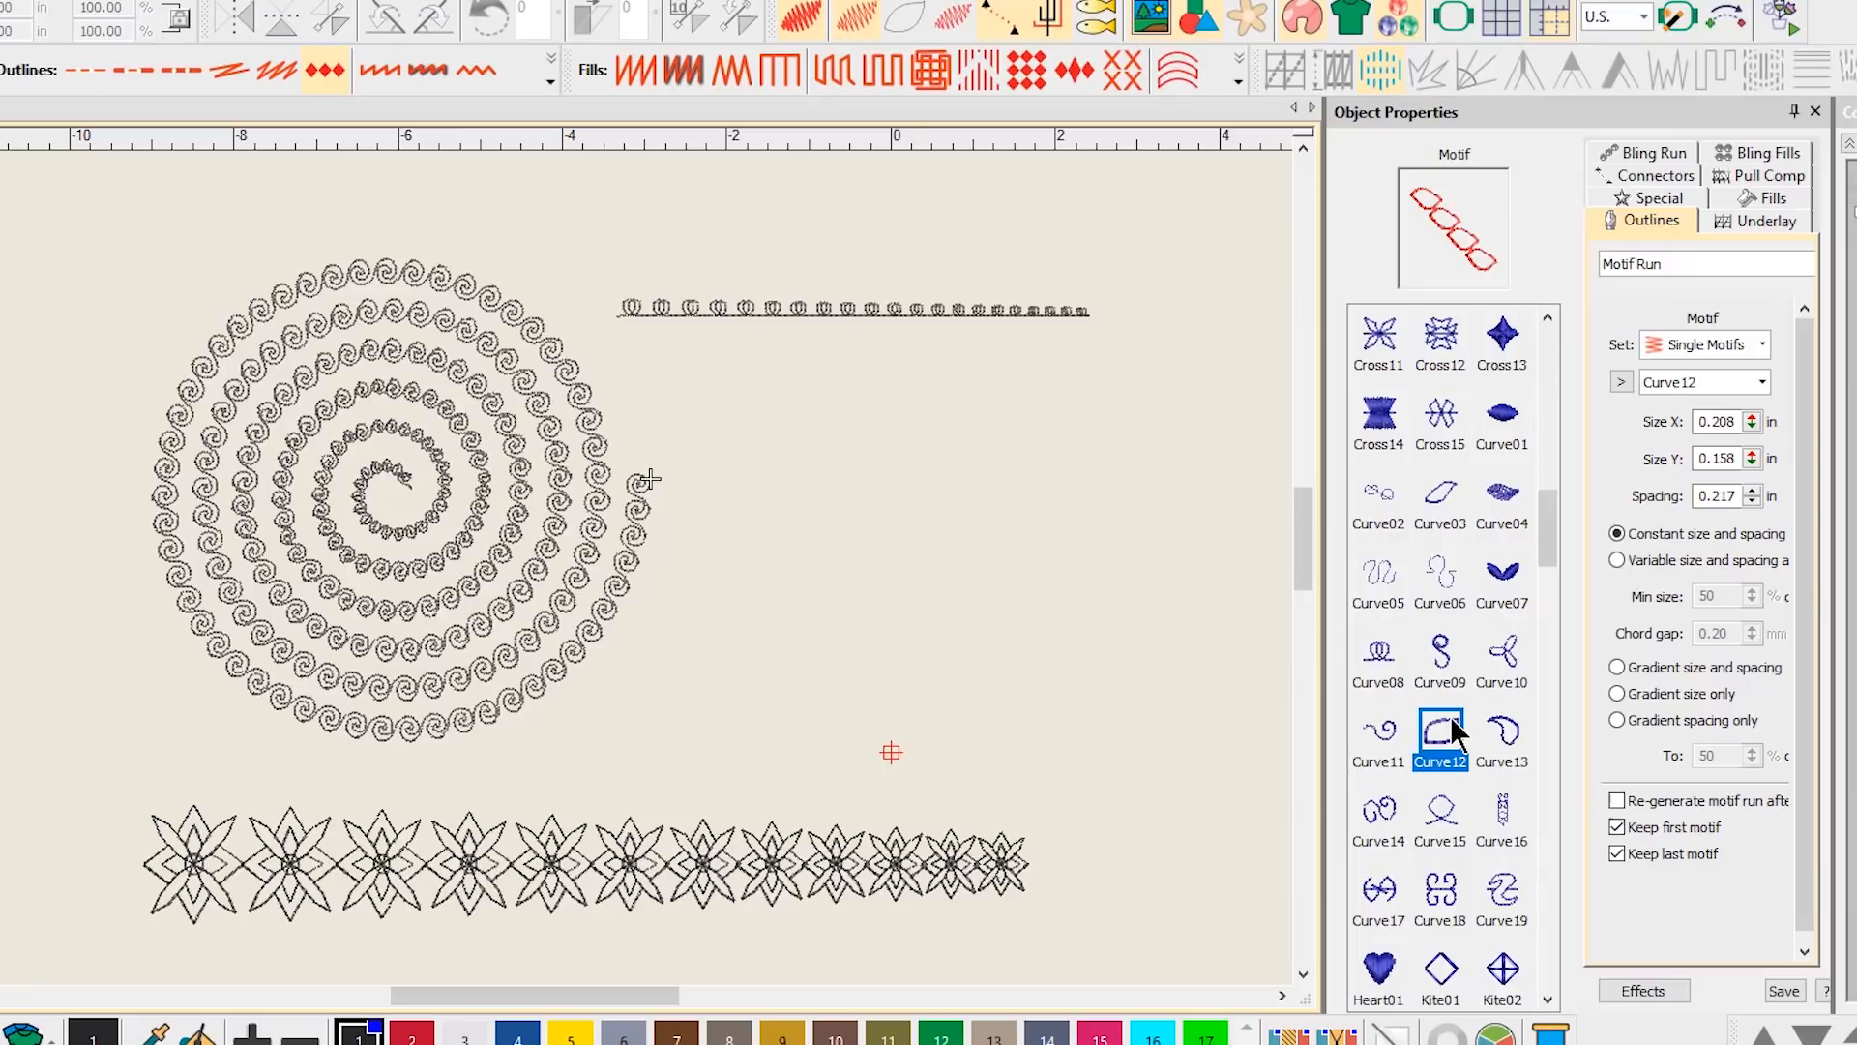